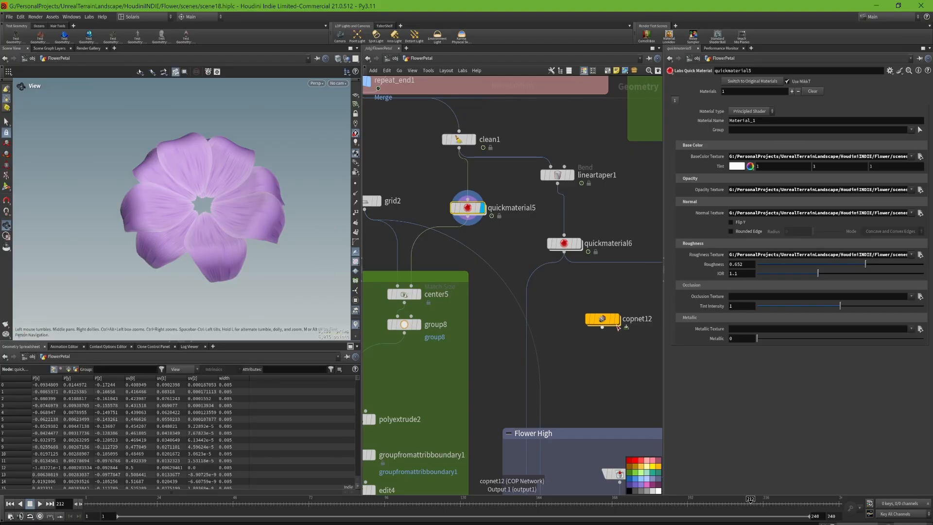
- Display the output of the copnet12 network in the viewport to view all the flower parts
left_click(618, 326)
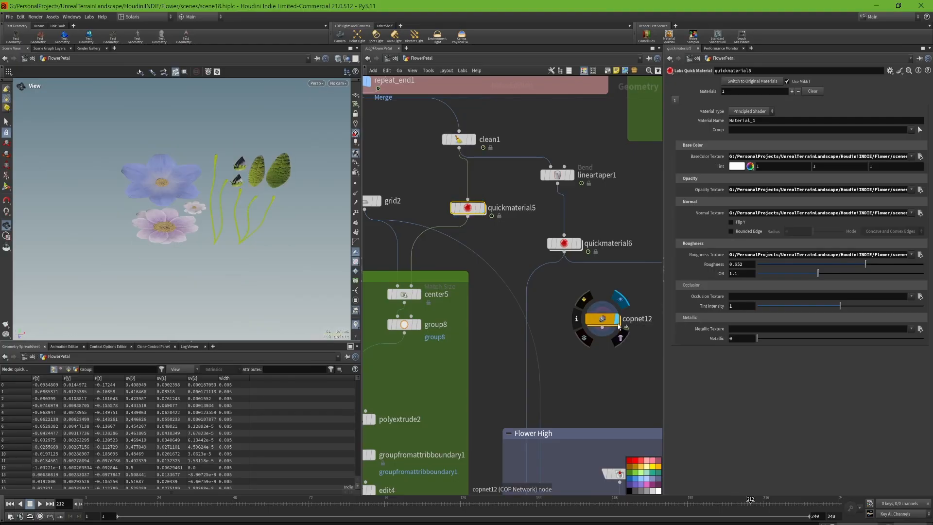
middle_click_drag(222, 142, 238, 178)
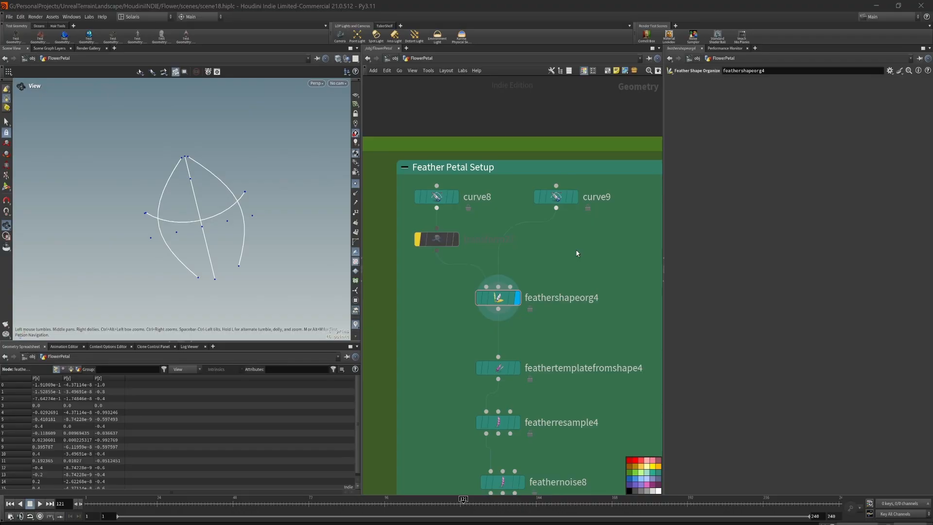
- Display the petal outline curves from curve8 and the combined shape from feathershapeorg4 in the Feather Petal Setup
middle_click_drag(533, 348, 533, 295)
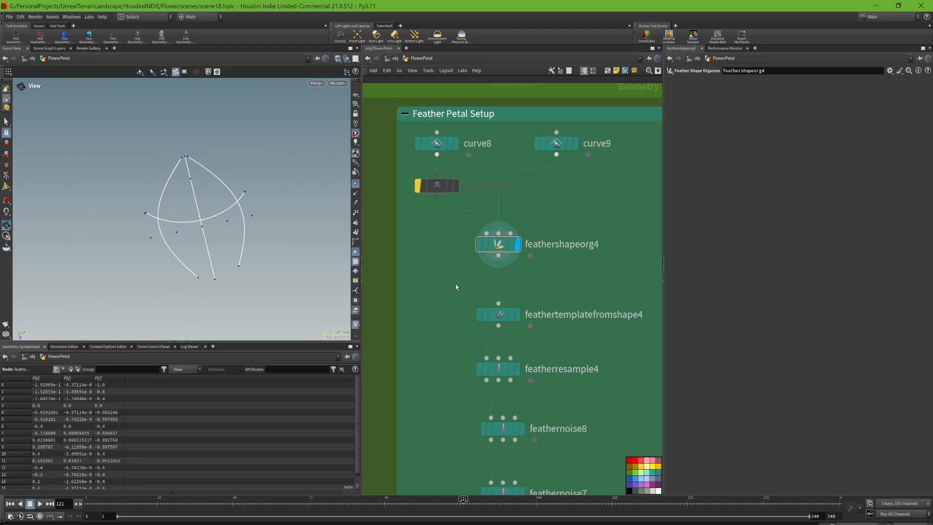
middle_click_drag(462, 300, 470, 243)
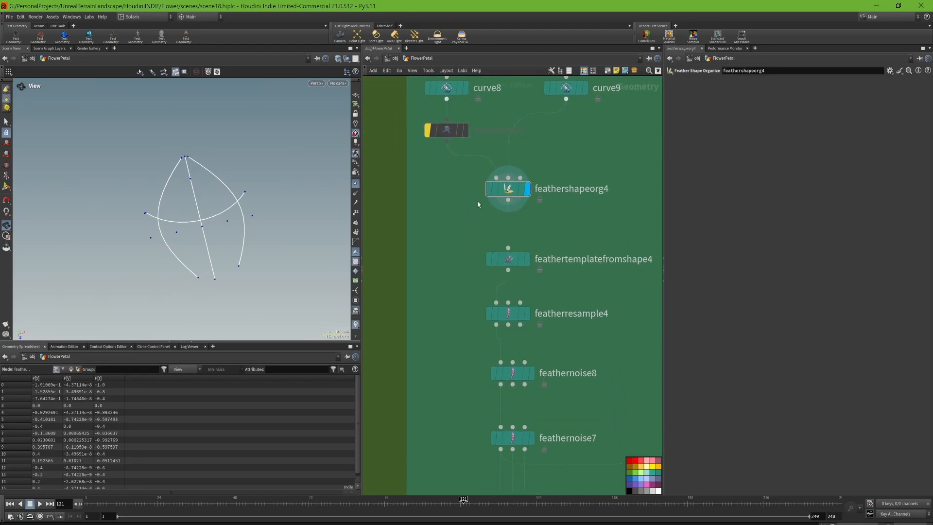
middle_click_drag(472, 210, 490, 309)
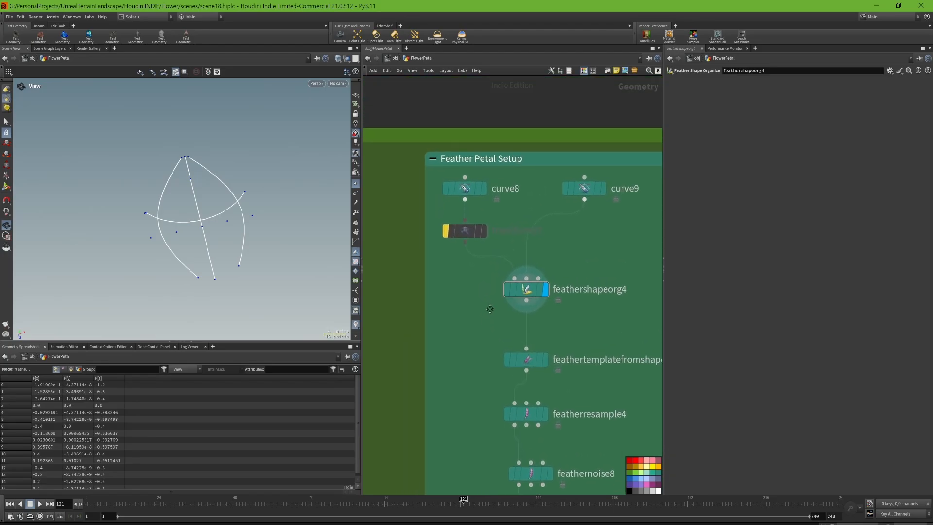
left_click(487, 190)
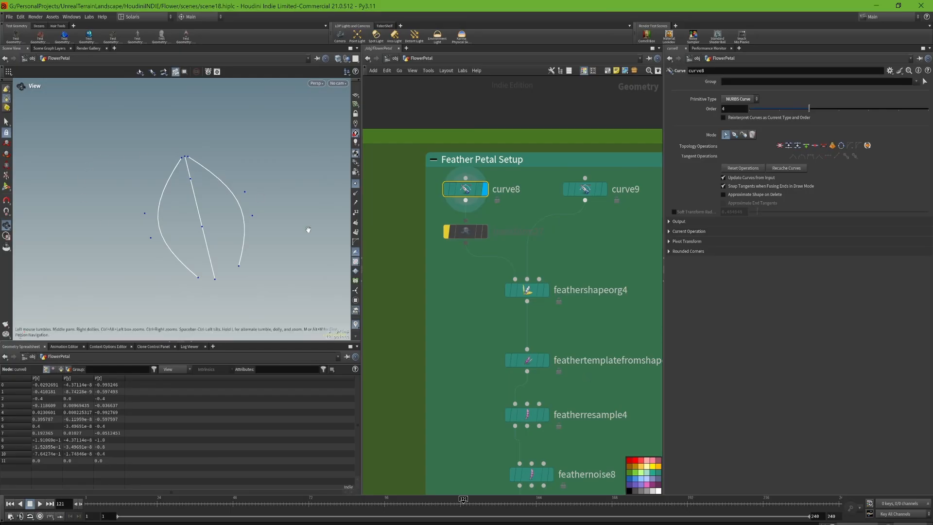
left_click(604, 190)
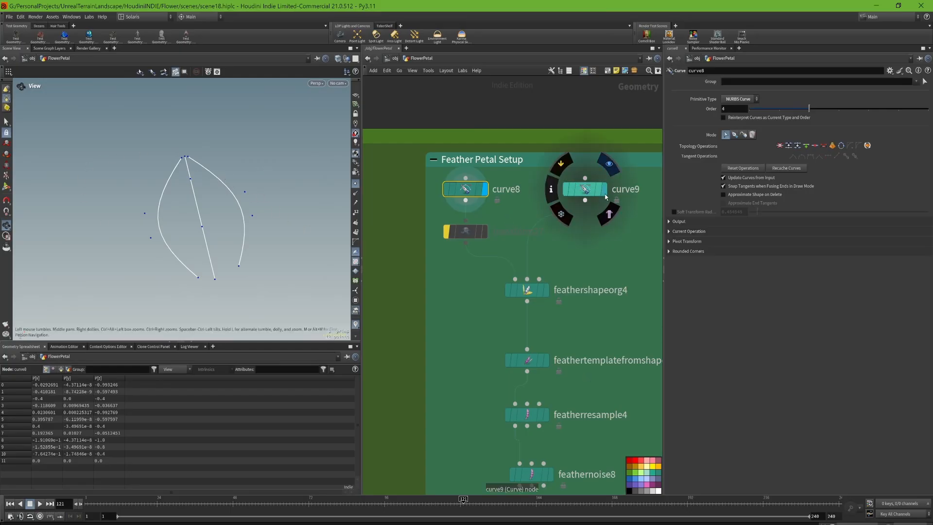
left_click(485, 189)
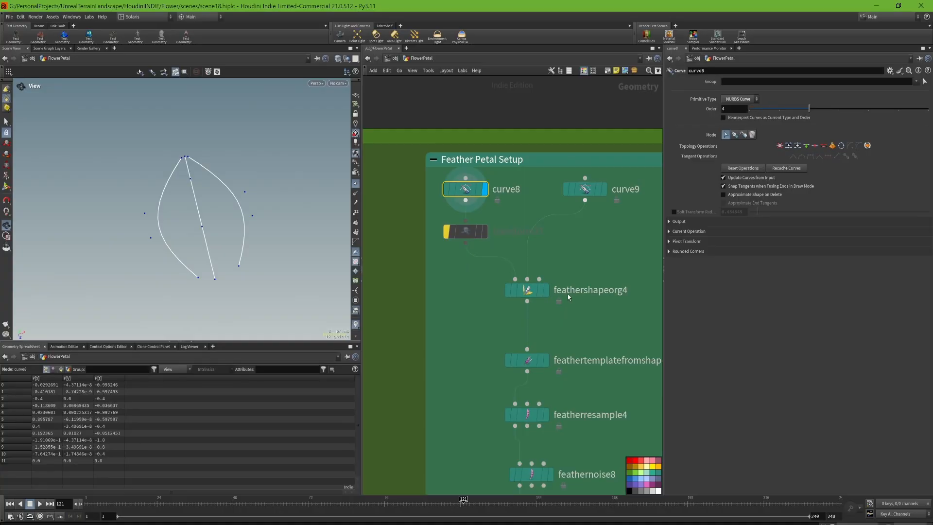
left_click(545, 290)
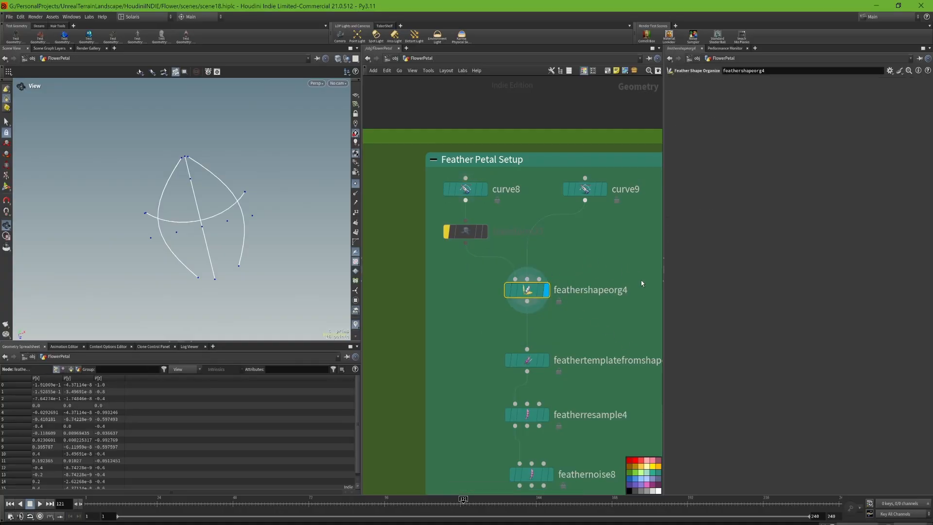
- Display the feathertemplatefromshape4 result and examine the petal's central shaft and barbs up close and as a whole
mouse_move(527, 291)
left_click(547, 360)
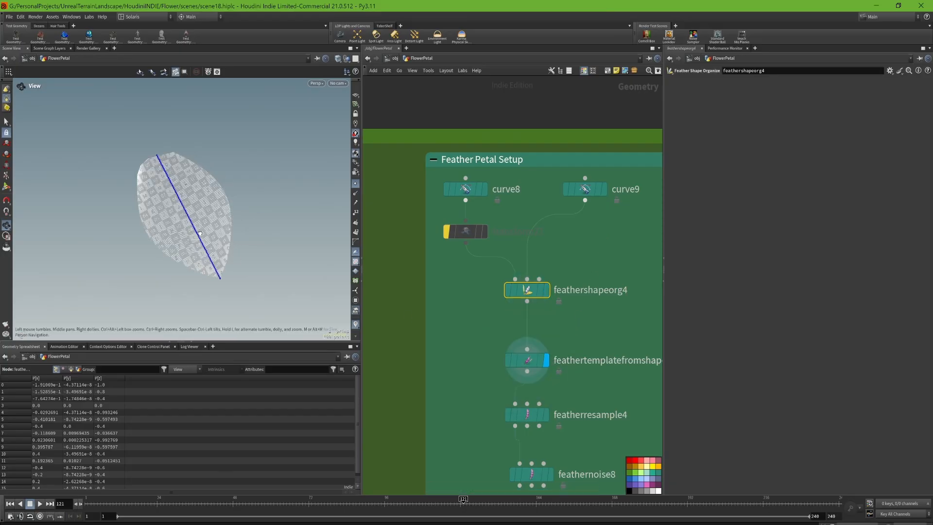
left_click_drag(200, 233, 240, 221)
scroll(146, 189, "up", 4)
left_click_drag(145, 189, 109, 195)
middle_click_drag(261, 173, 233, 183)
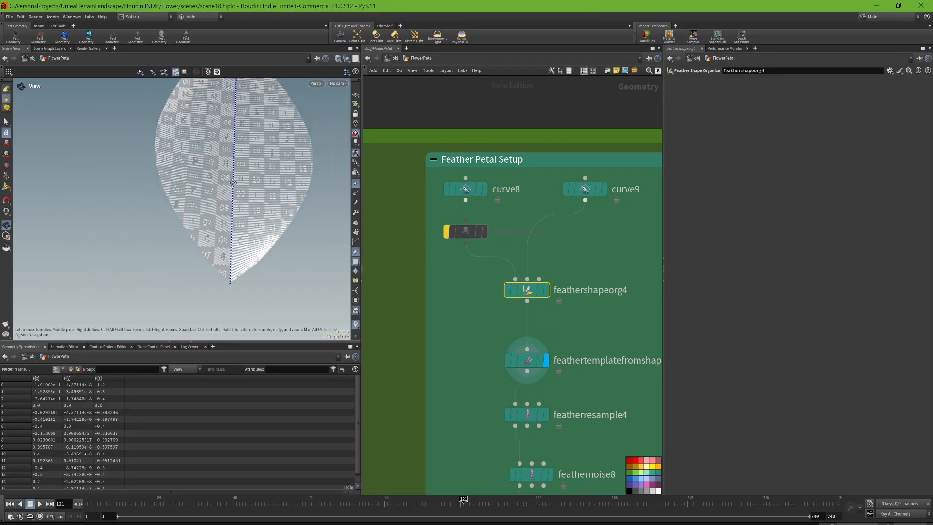
left_click_drag(233, 182, 168, 224)
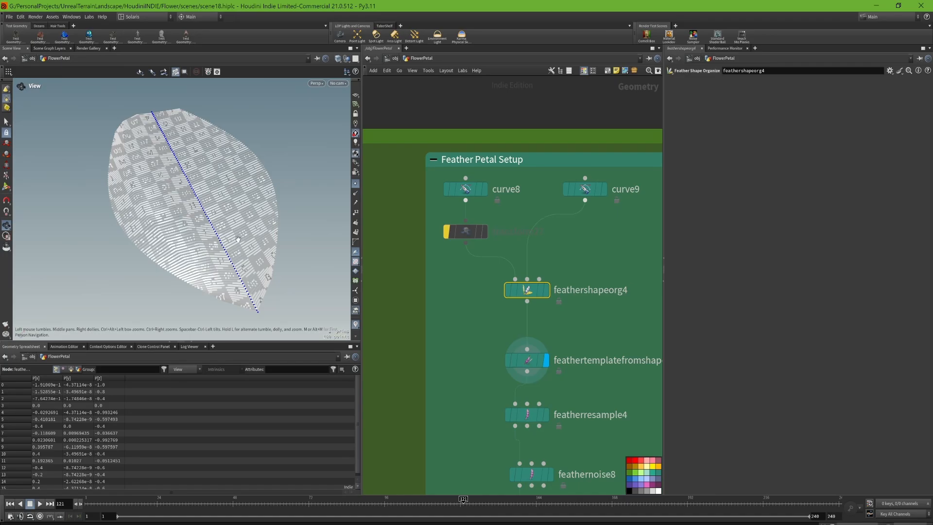
scroll(238, 187, "down", 2)
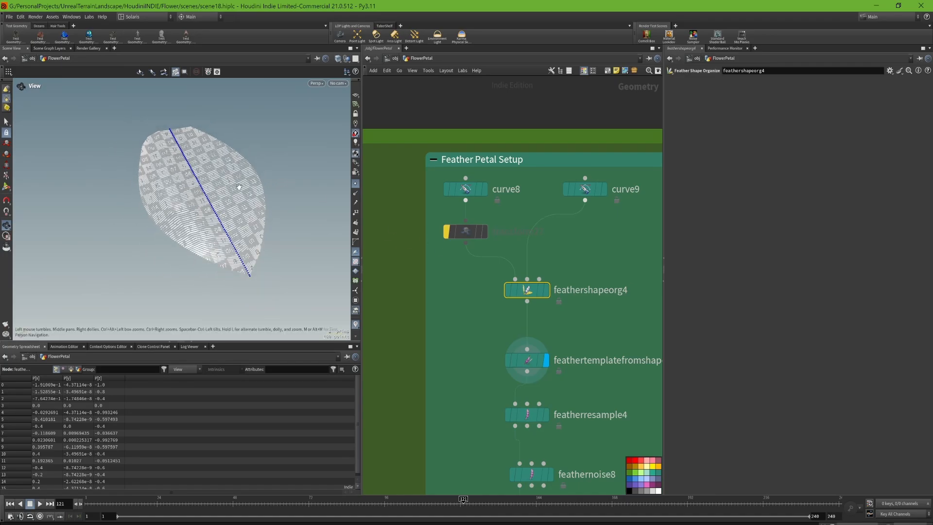
scroll(240, 187, "up", 10)
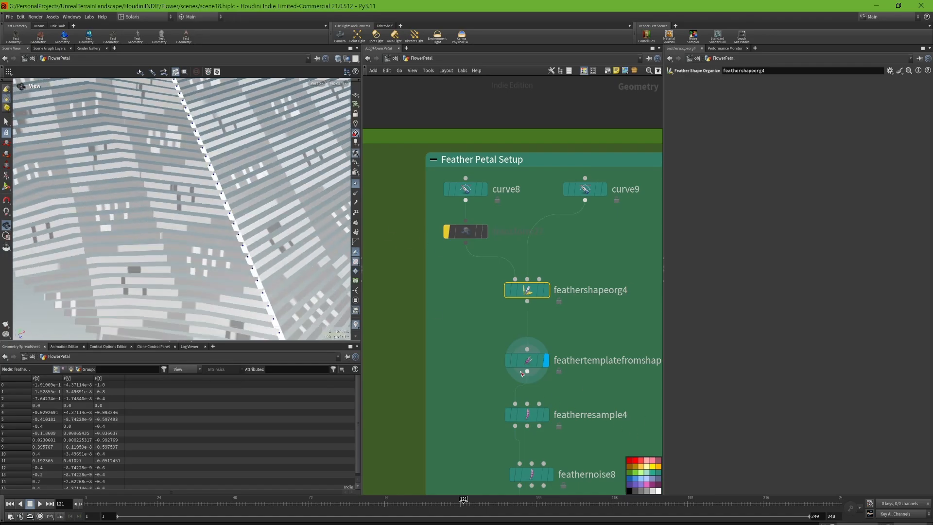
mouse_move(530, 364)
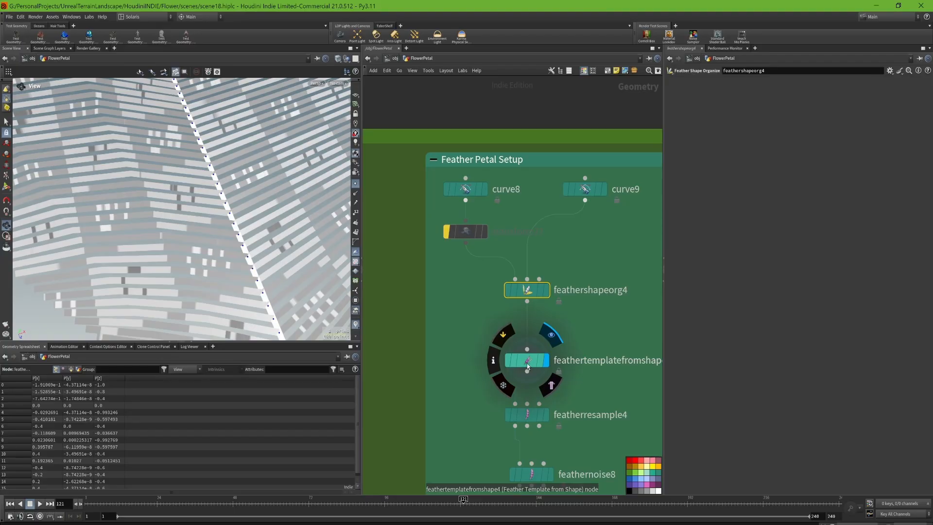
scroll(210, 241, "down", 8)
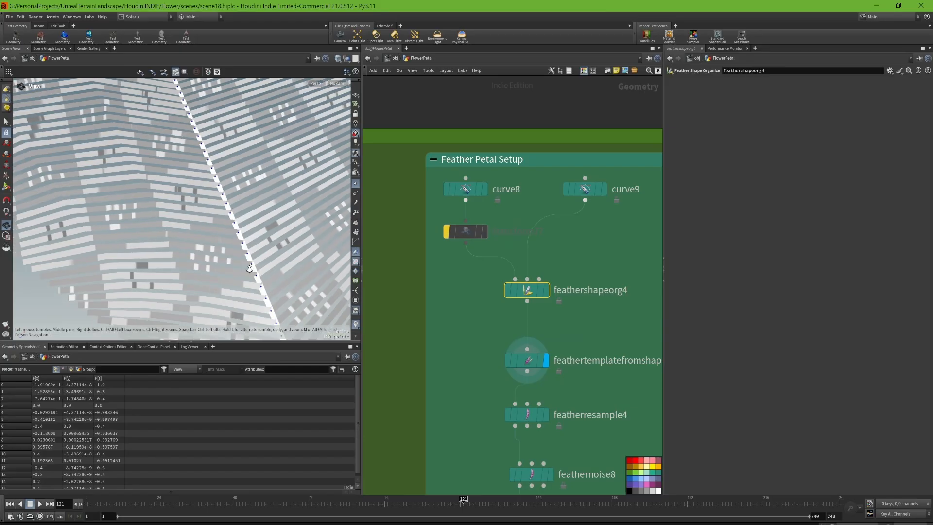
scroll(207, 186, "down", 2)
scroll(207, 186, "down", 5)
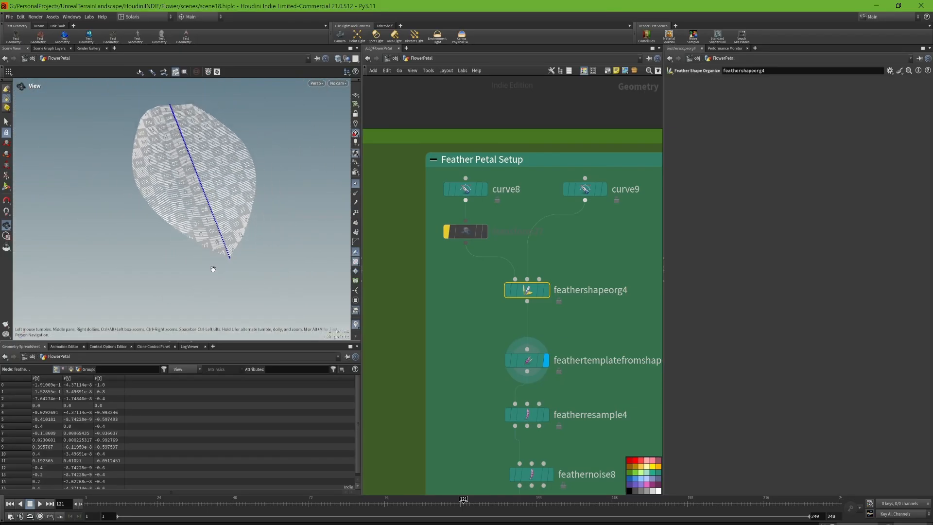
- Show the feathertemplatefromshape4 parameters, and display featherresample4 together with its shaft and barb segment settings
middle_click_drag(579, 398, 569, 365)
left_click(525, 333)
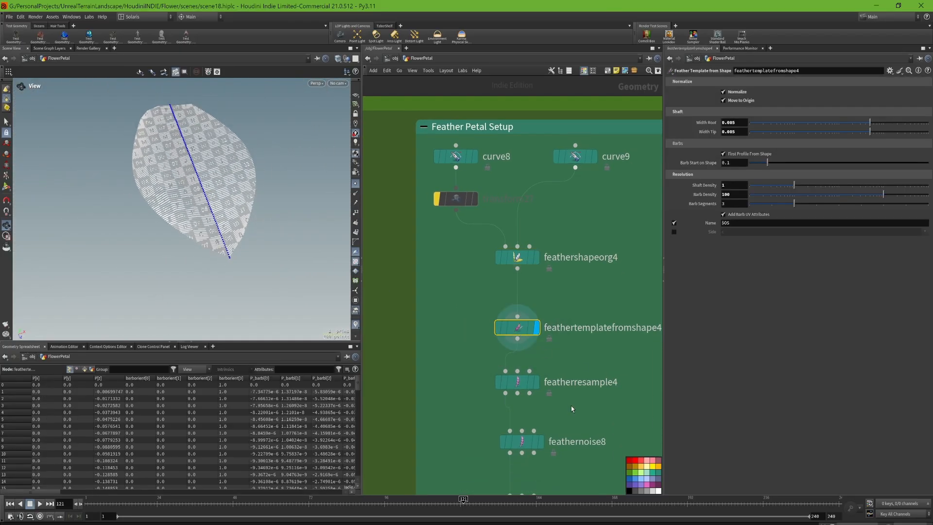
scroll(527, 386, "down", 2)
left_click(522, 385)
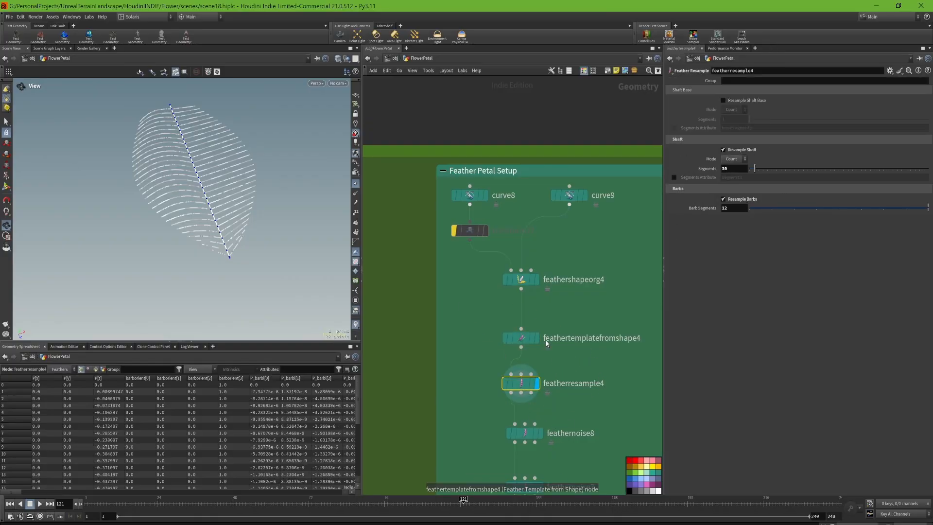
mouse_move(539, 340)
- Display the feathernoise8 node and set its Amplitude to about 0.01186
middle_click_drag(560, 418, 552, 353)
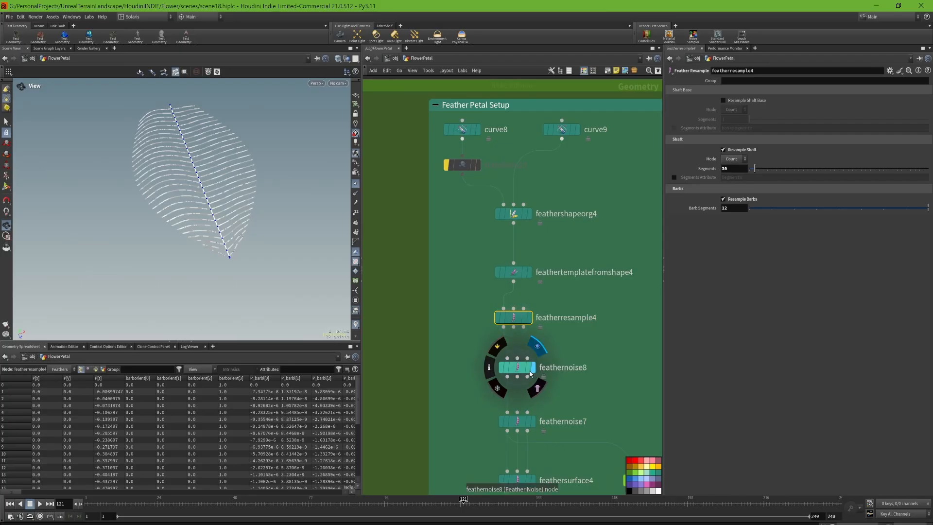
mouse_move(520, 333)
left_click(517, 367)
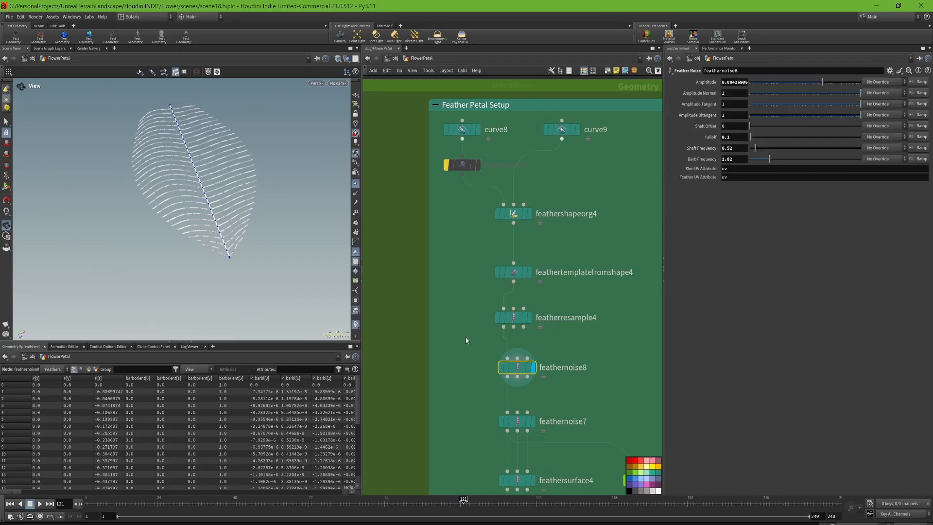
left_click_drag(209, 185, 229, 246)
mouse_move(823, 86)
left_mouse_down()
mouse_move(845, 85)
mouse_move(819, 92)
mouse_move(883, 91)
mouse_move(824, 101)
mouse_move(836, 93)
left_mouse_up()
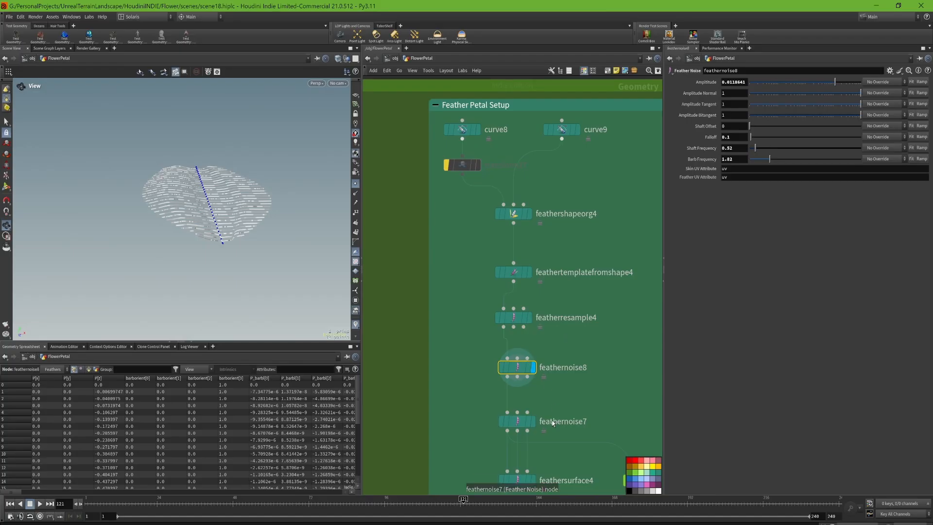
- Display feathernoise7 with its parameters and select the first point of its Amplitude Remap Ramp
left_click(533, 421)
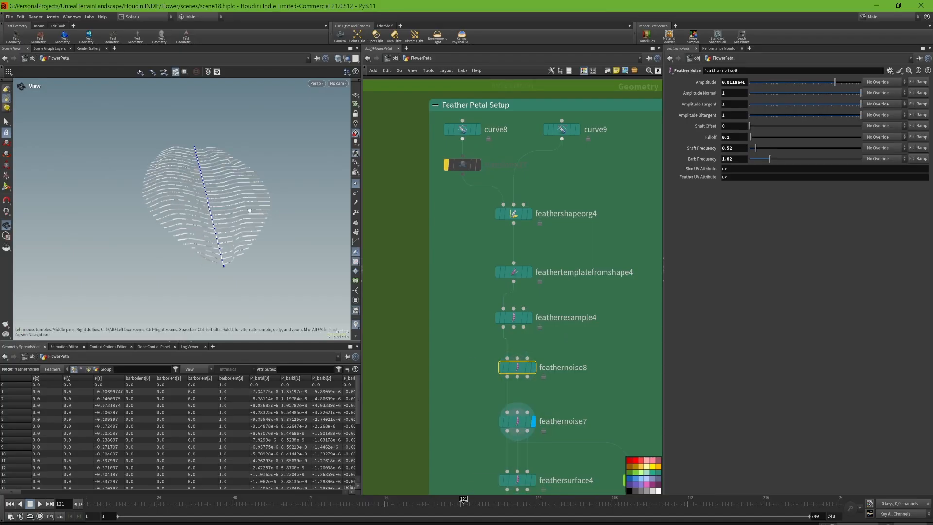
left_click(518, 420)
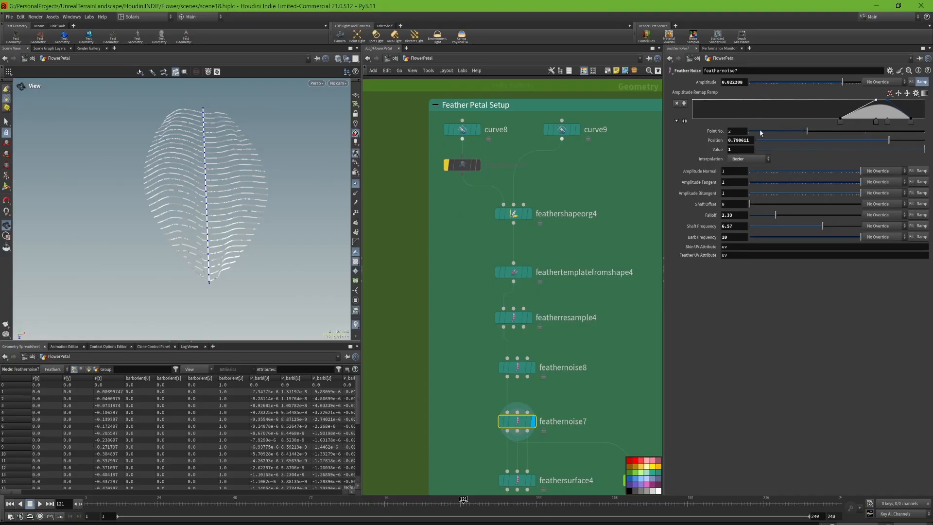
mouse_move(842, 122)
left_mouse_down()
mouse_move(765, 129)
mouse_move(841, 125)
left_mouse_up()
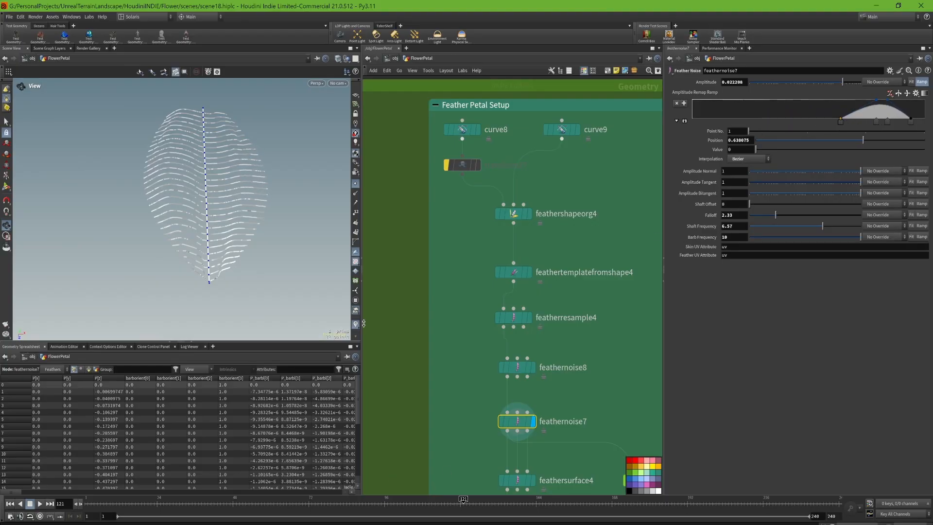
- Display the feathersurface4 result without point markers and examine the petal surface from several angles
middle_click_drag(577, 408, 576, 354)
mouse_move(532, 431)
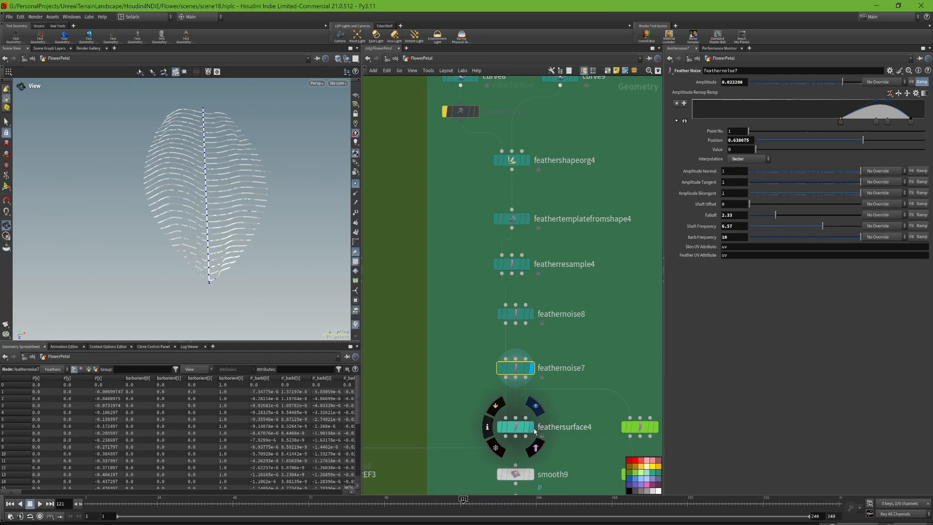
left_click(535, 406)
left_click(515, 427)
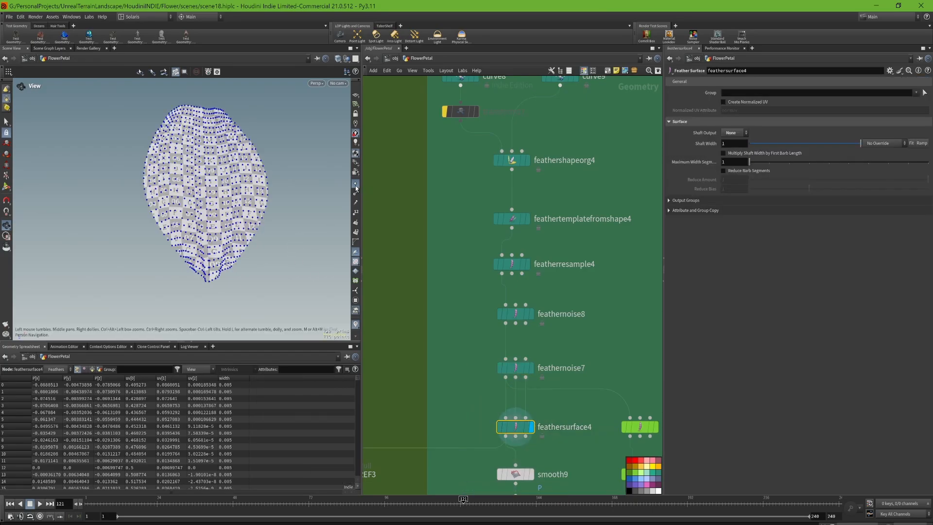
middle_click_drag(570, 430, 564, 404)
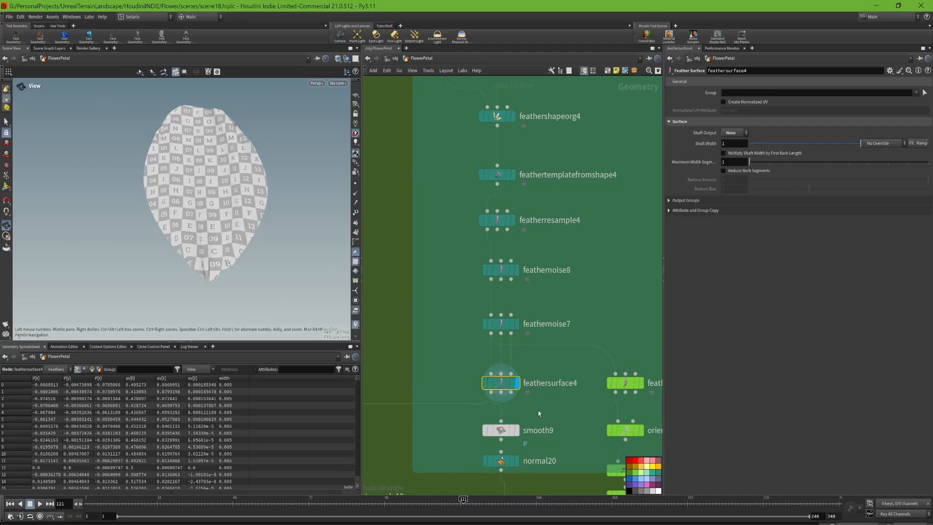
left_click_drag(154, 270, 185, 251)
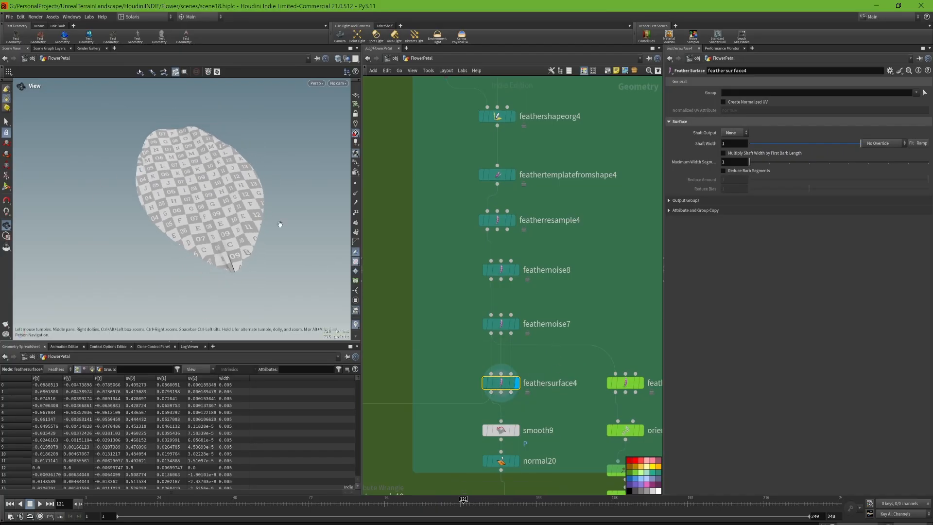
left_click_drag(229, 221, 261, 191)
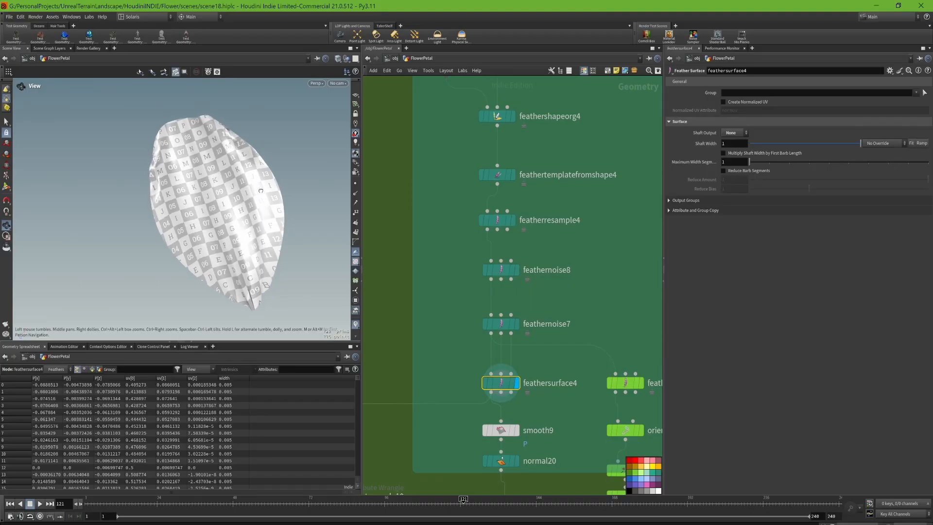
- Display the smooth9 and normal20 results on the petal surface and show each node's parameters
middle_click_drag(590, 444, 608, 343)
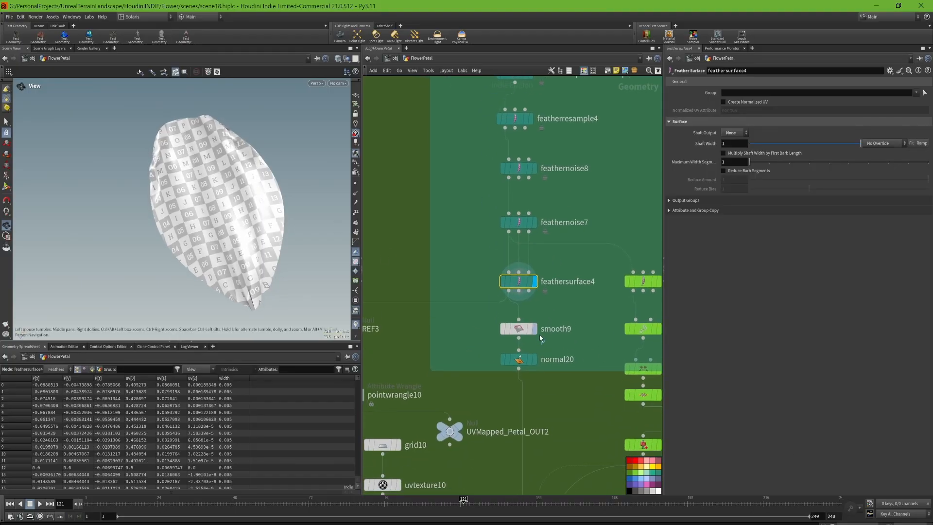
left_click(538, 308)
left_click(519, 329)
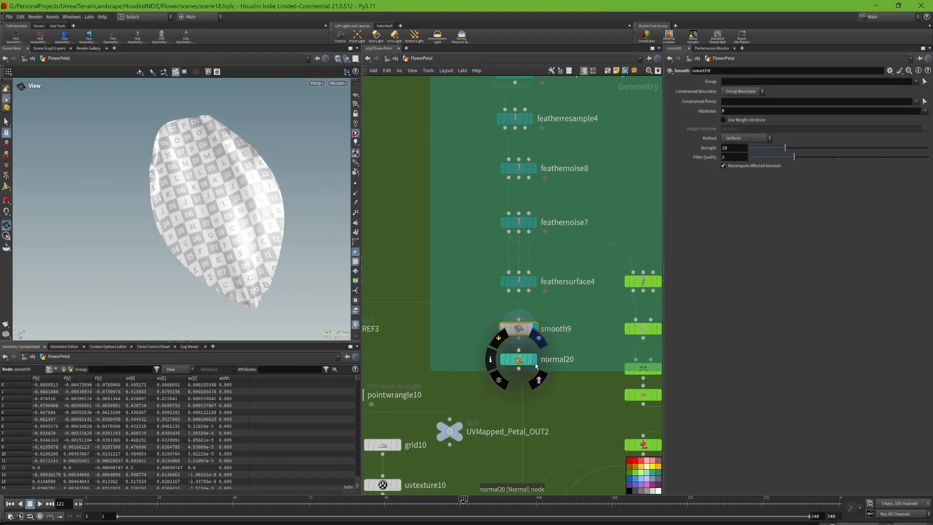
left_click(520, 368)
key("Escape")
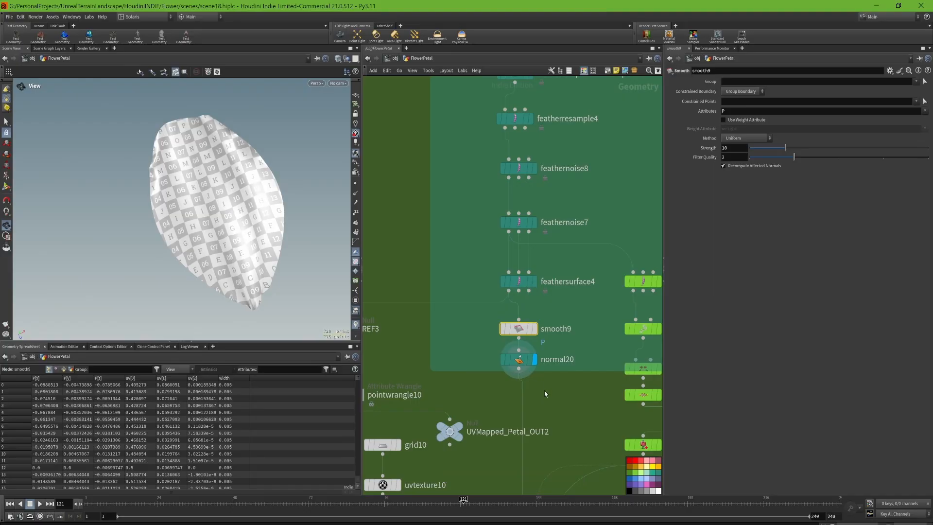
left_click(519, 359)
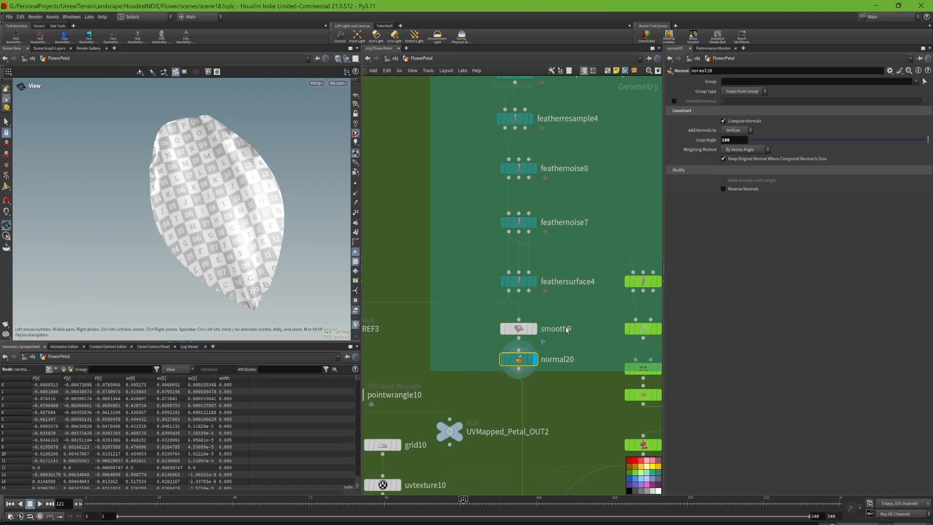
middle_click_drag(469, 330, 533, 246)
scroll(534, 246, "down", 5)
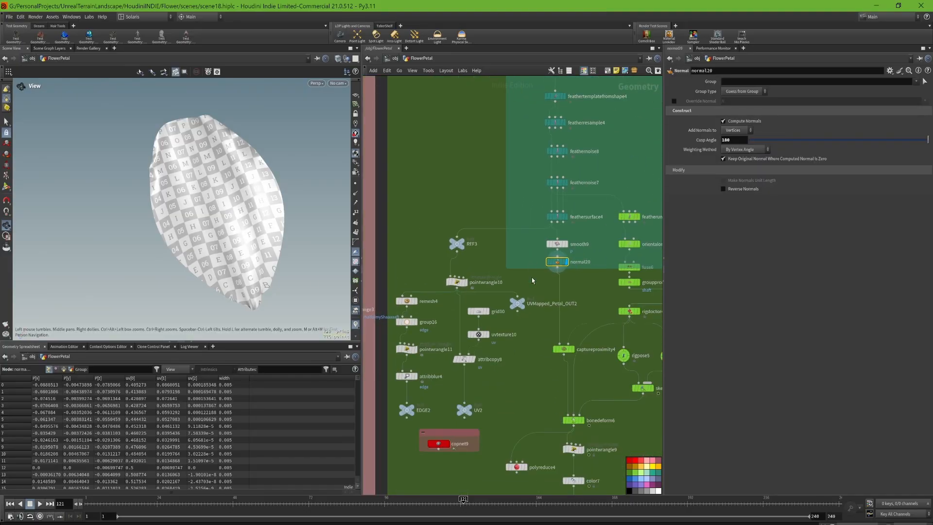
- Display the REF3 and pointwrangle10 results and show pointwrangle10's VEX expression that moves the petal points to their UV positions
scroll(508, 270, "up", 3)
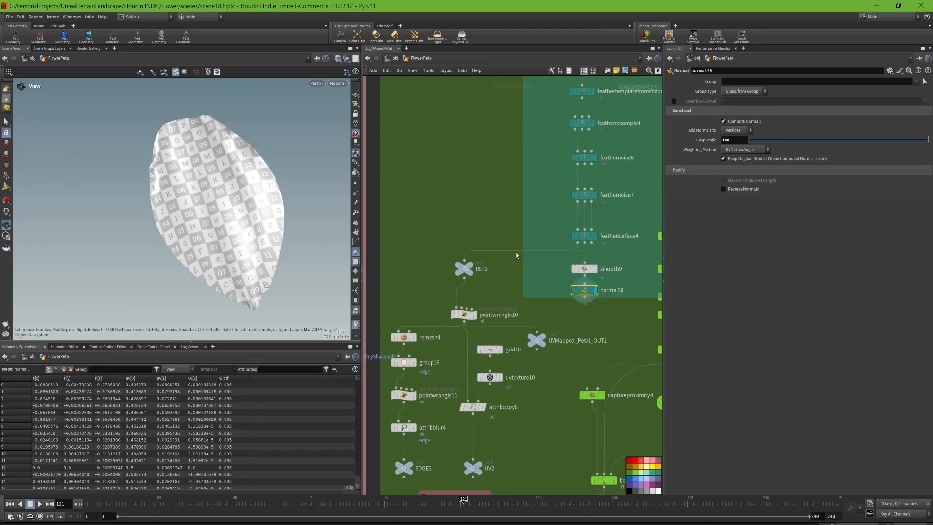
scroll(517, 255, "up", 2)
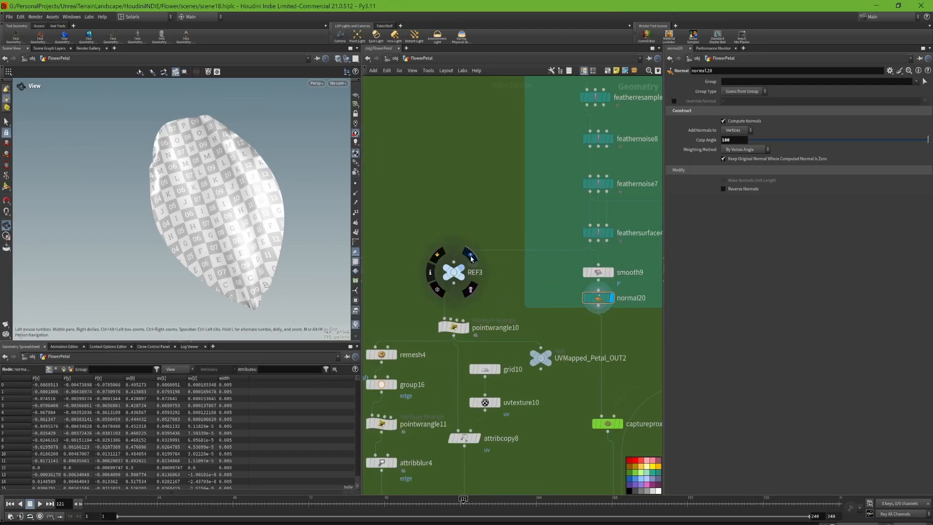
left_click(470, 258)
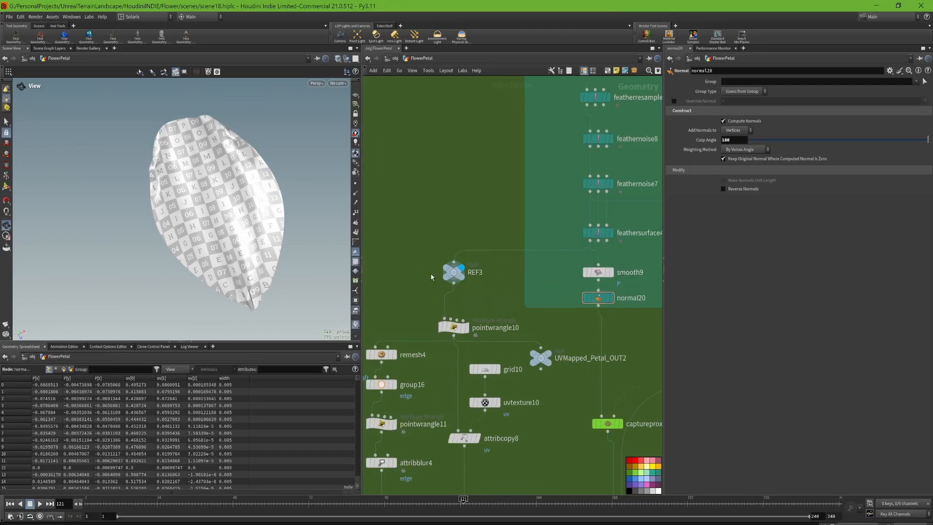
left_click(470, 331)
scroll(266, 295, "down", 3)
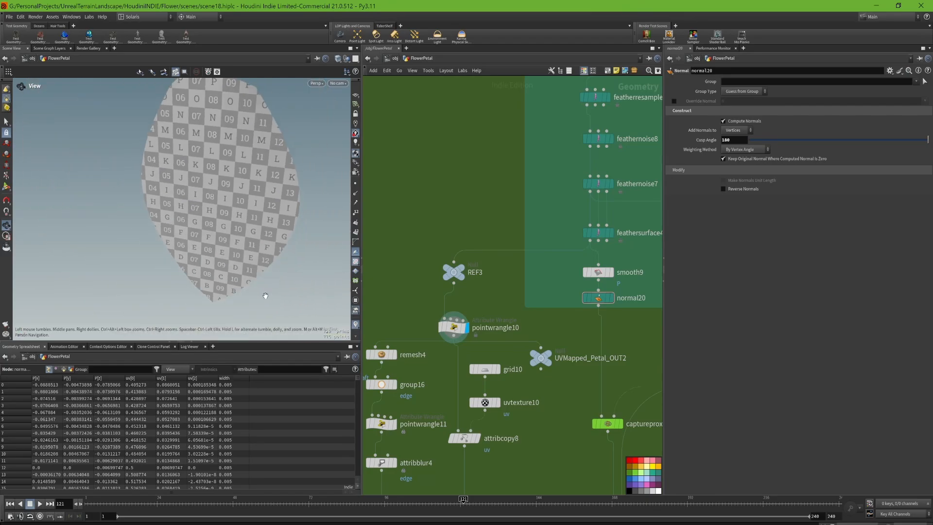
middle_click_drag(440, 385, 463, 318)
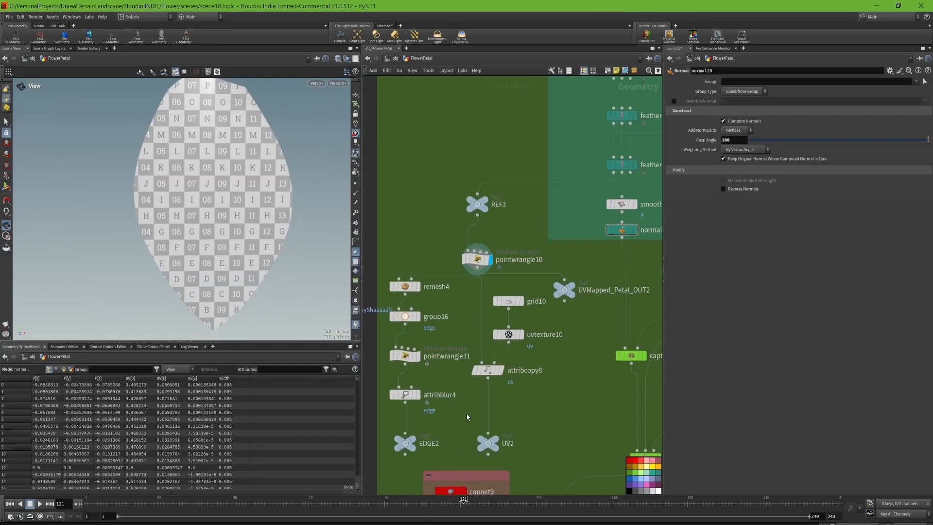
middle_click_drag(468, 417, 499, 397)
mouse_move(527, 237)
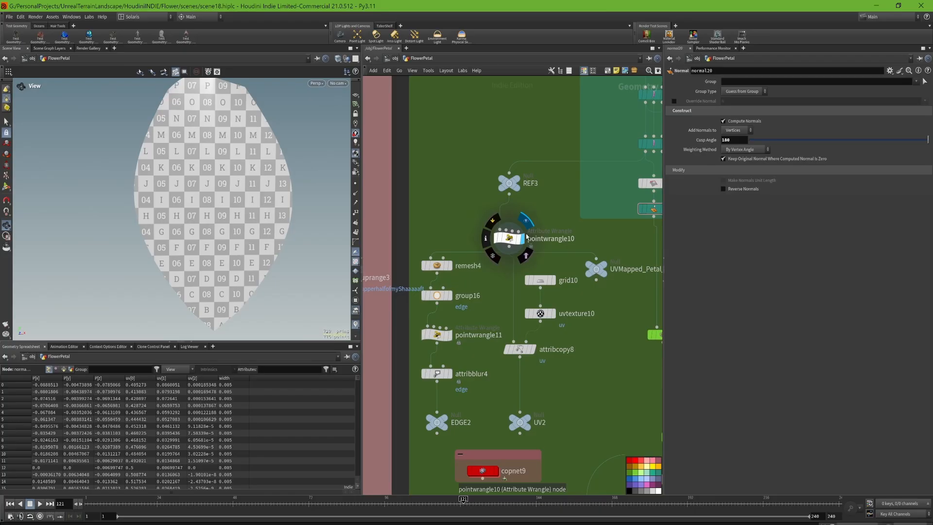
left_click(510, 241)
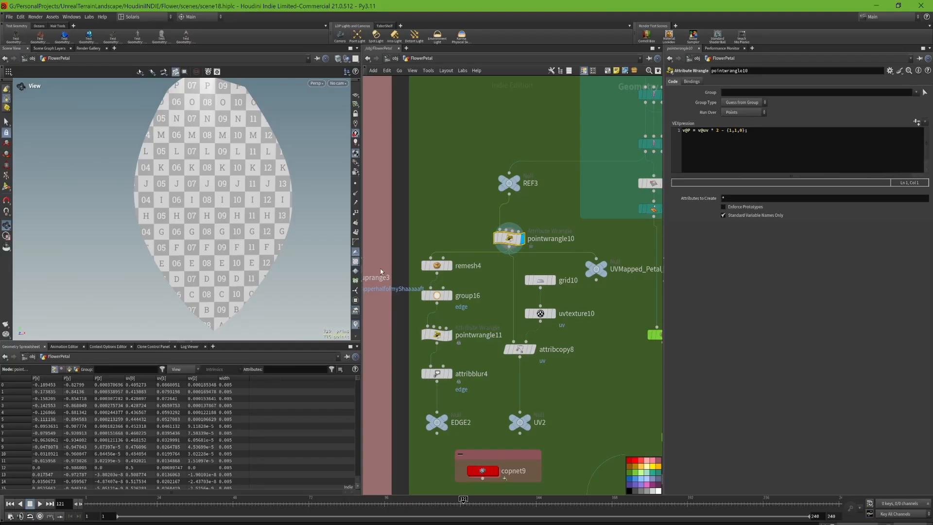
scroll(223, 185, "down", 3)
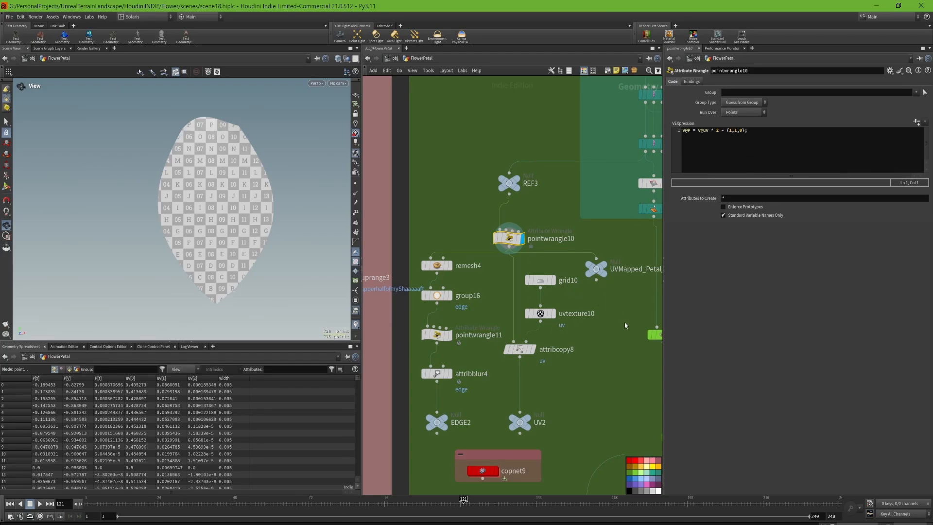
- Display remesh4 with its parameters, turn on point markers, and examine the remeshed petal's point density up close
mouse_move(540, 316)
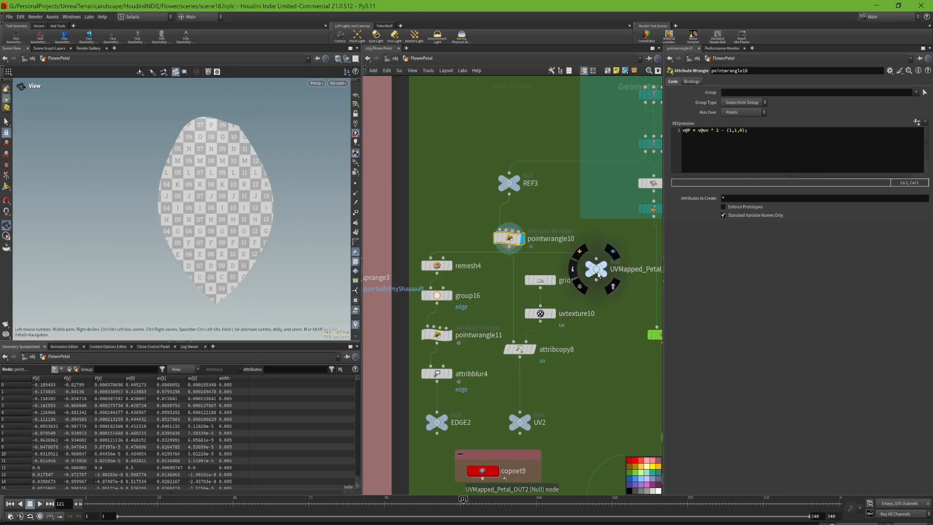
left_click(443, 267)
left_click(442, 269)
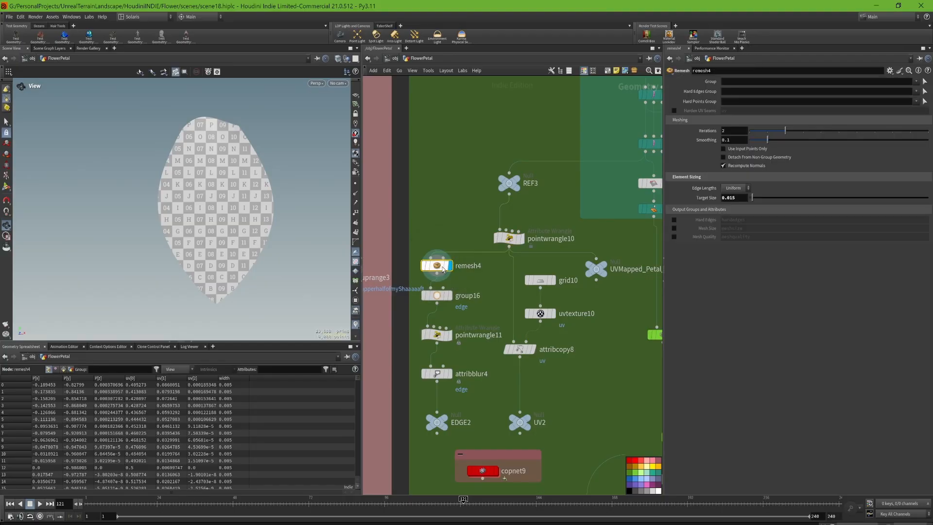
middle_click_drag(442, 270, 480, 267)
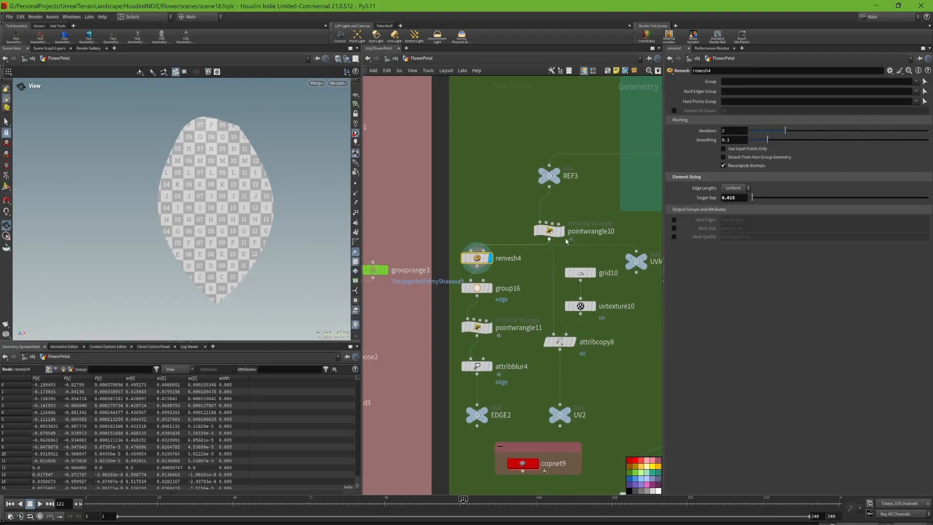
left_click(355, 183)
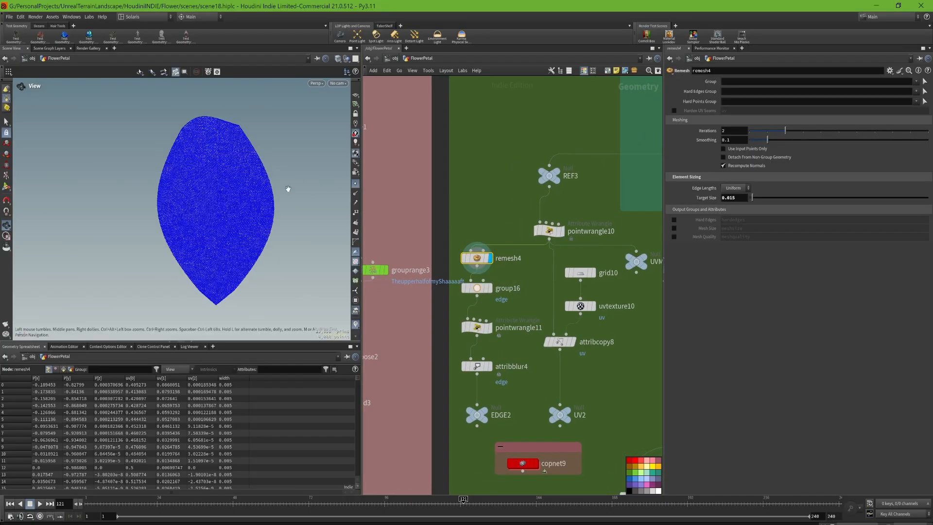
scroll(251, 105, "up", 3)
scroll(232, 169, "up", 5)
scroll(232, 171, "down", 3)
middle_click_drag(232, 172, 247, 194)
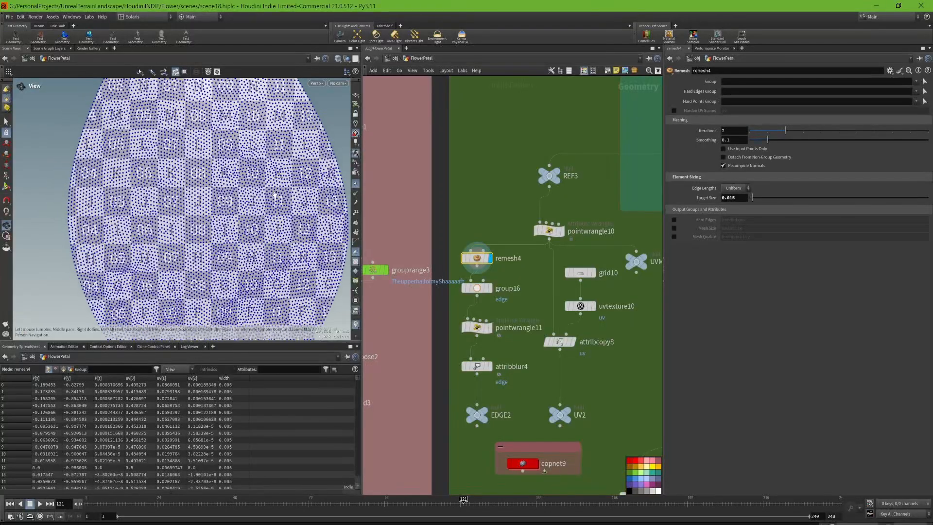
- Display the group16 edge group on the petal outline and the pointwrangle11 result, showing each node's parameters
left_click(489, 287)
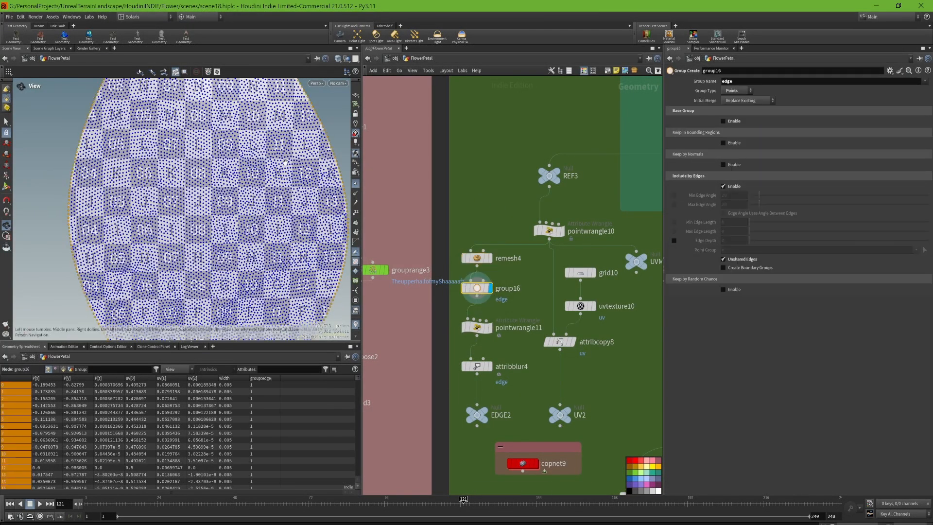
scroll(291, 243, "down", 3)
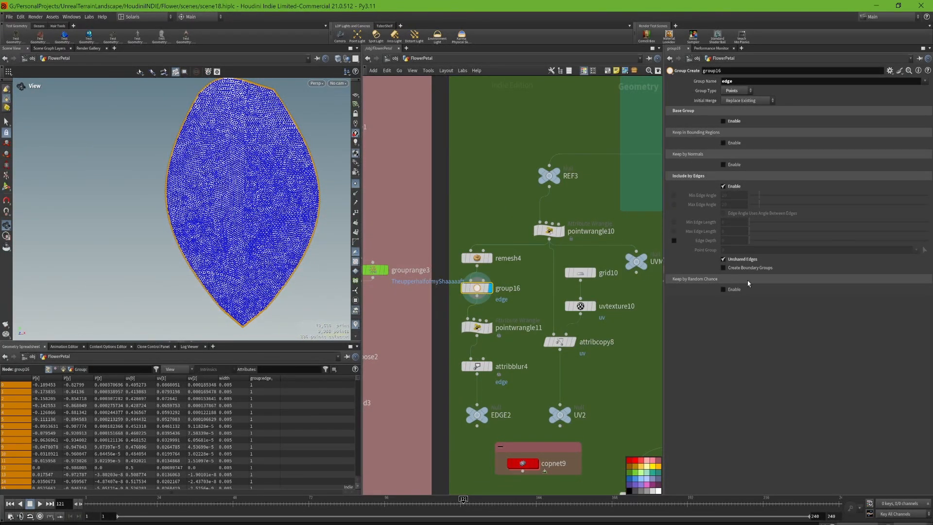
left_click(477, 329)
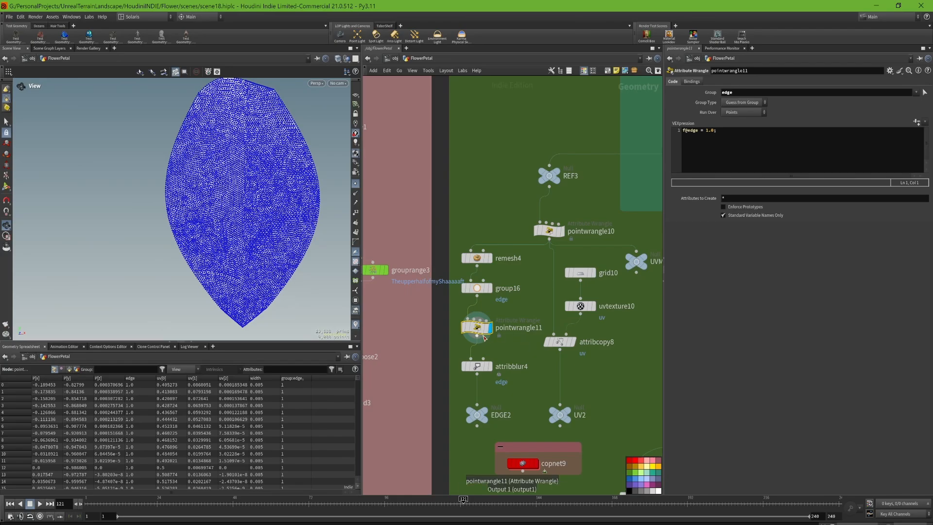
- Turn on the viewport visualizer for pointwrangle11's edge point attribute from its node info and hide the point markers
left_click(453, 327)
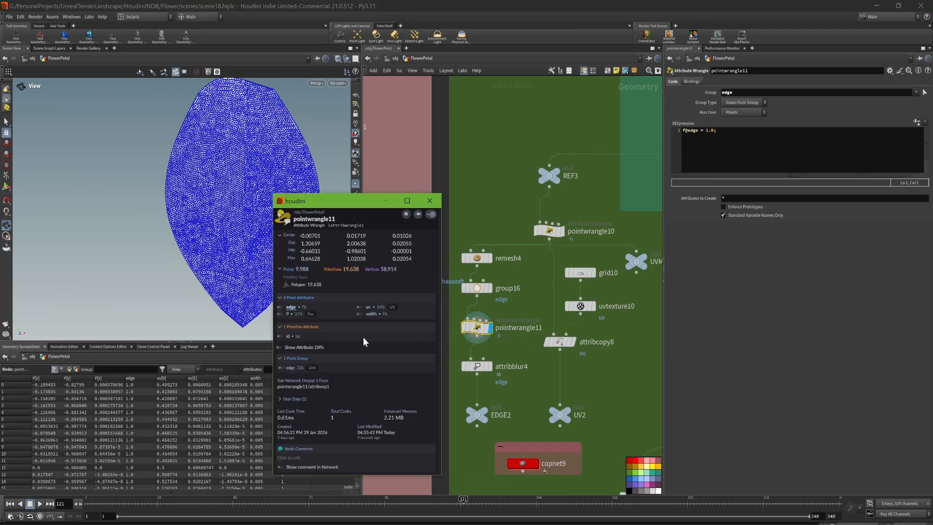
left_click(280, 308)
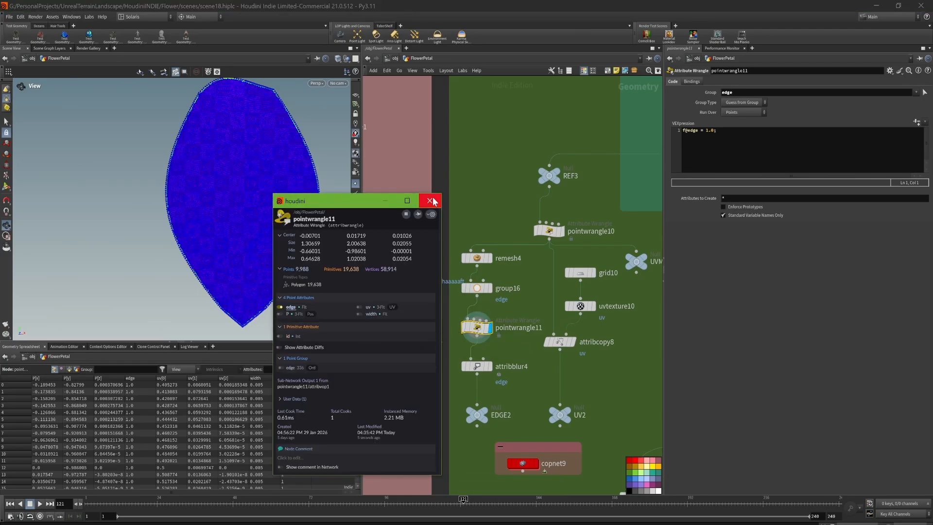
left_click(430, 201)
left_click(355, 183)
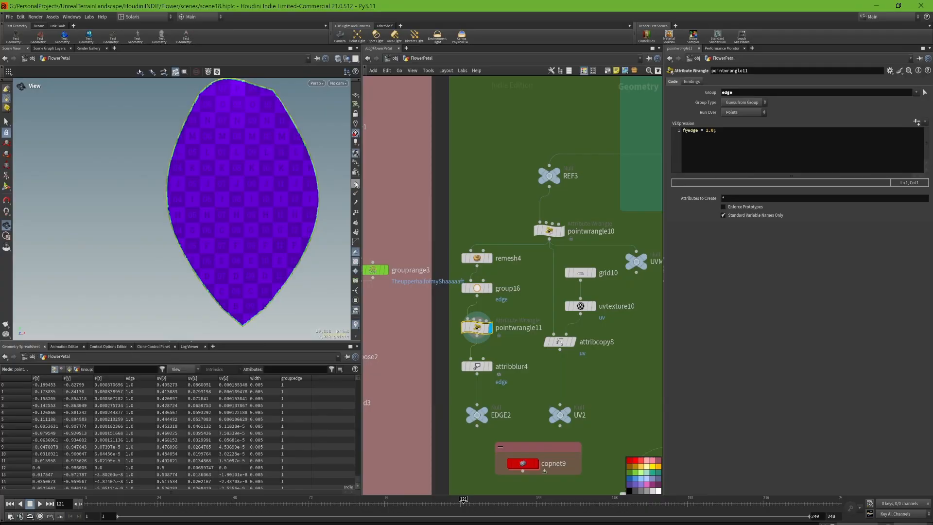
- Examine the edge attribute colours along both sides of the petal's border, close up and from farther away
scroll(135, 138, "up", 5)
scroll(146, 156, "up", 3)
scroll(142, 191, "down", 2)
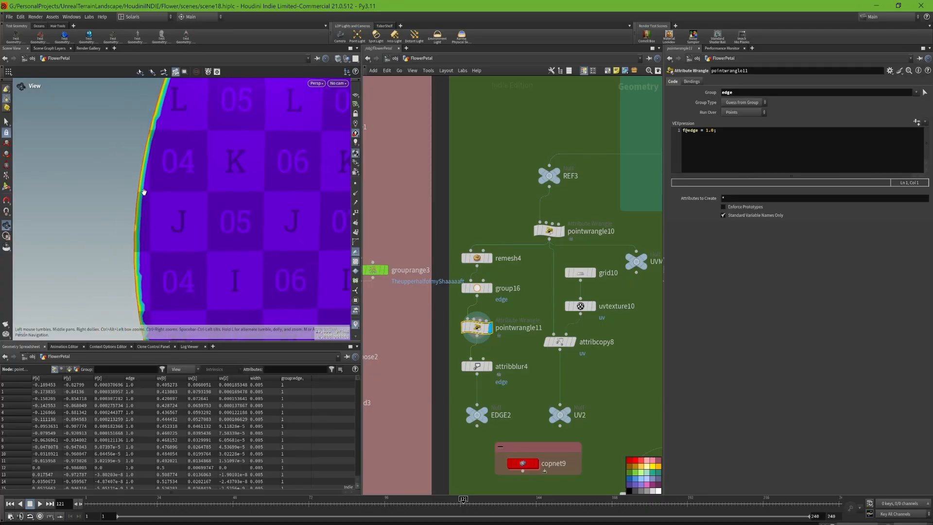
scroll(152, 210, "down", 5)
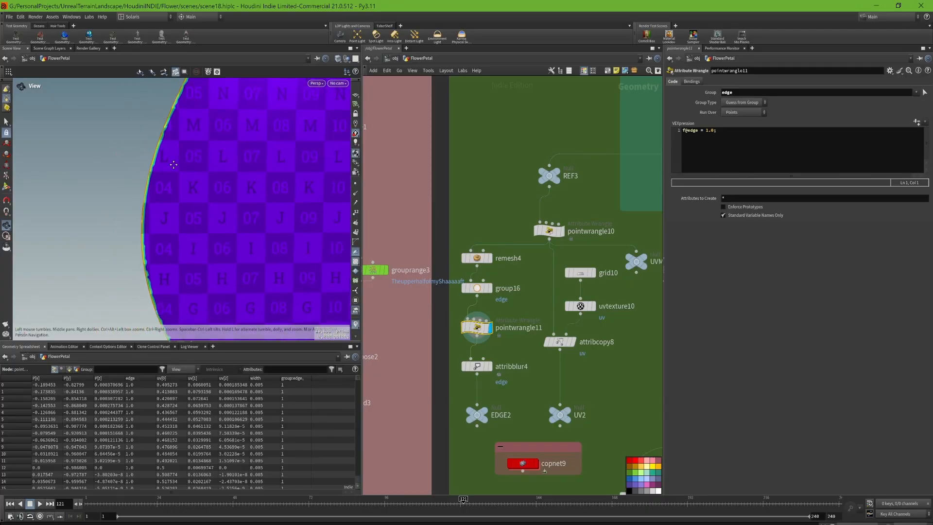
middle_click_drag(173, 164, 177, 170)
middle_click_drag(300, 154, 209, 127)
middle_click_drag(325, 265, 292, 176)
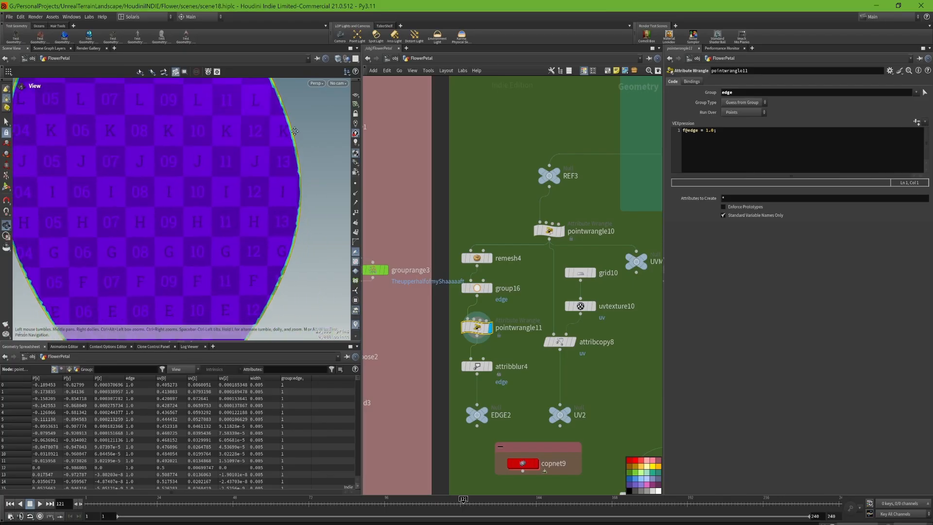
scroll(277, 258, "down", 4)
middle_click_drag(271, 270, 269, 274)
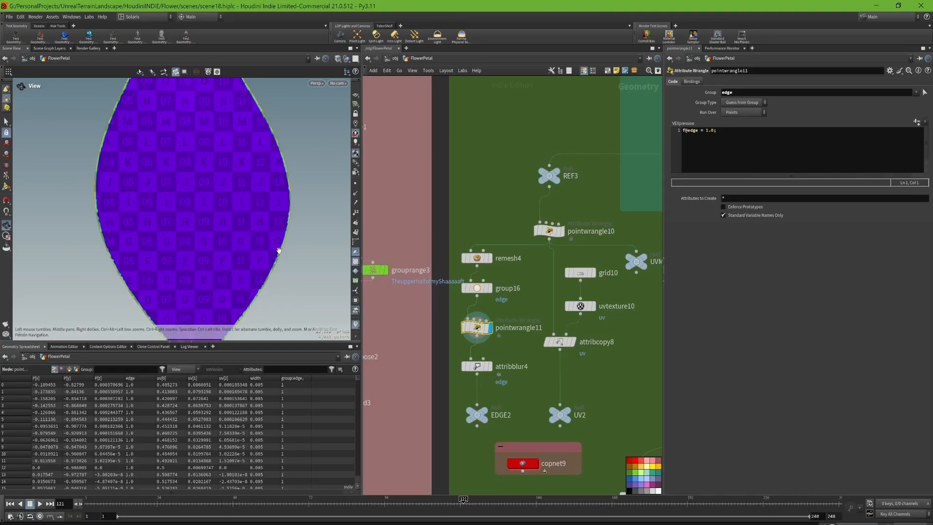
- Display the attribblur4 result with its blur parameters, followed by the EDGE2 null output
mouse_move(494, 373)
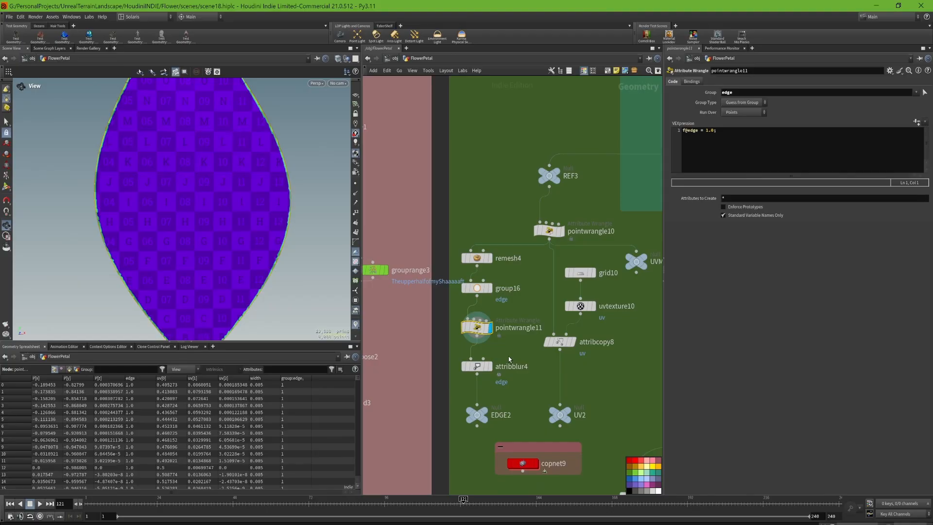
left_click(487, 366)
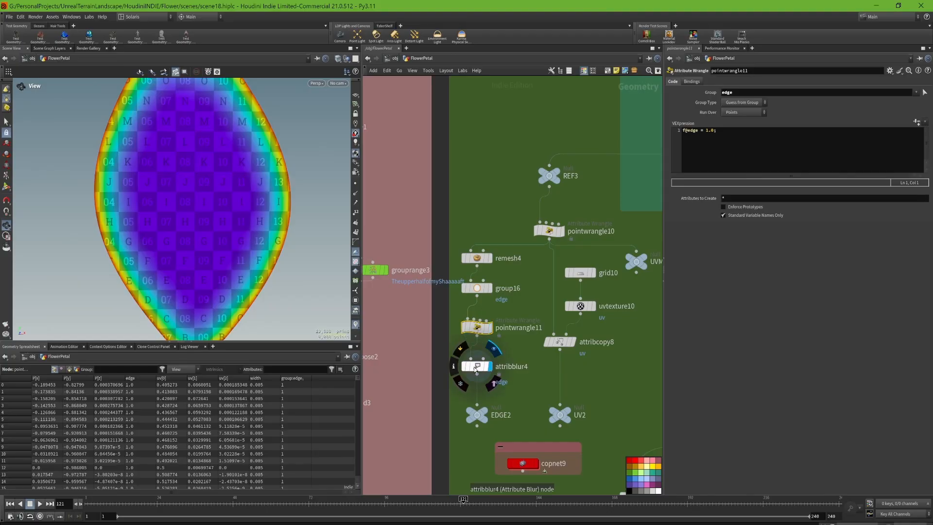
left_click(476, 366)
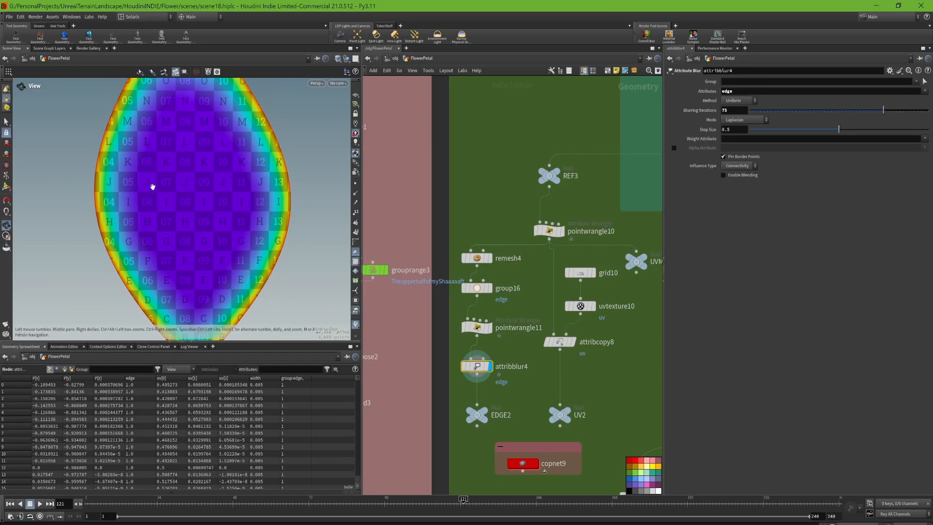
middle_click_drag(571, 412, 581, 362)
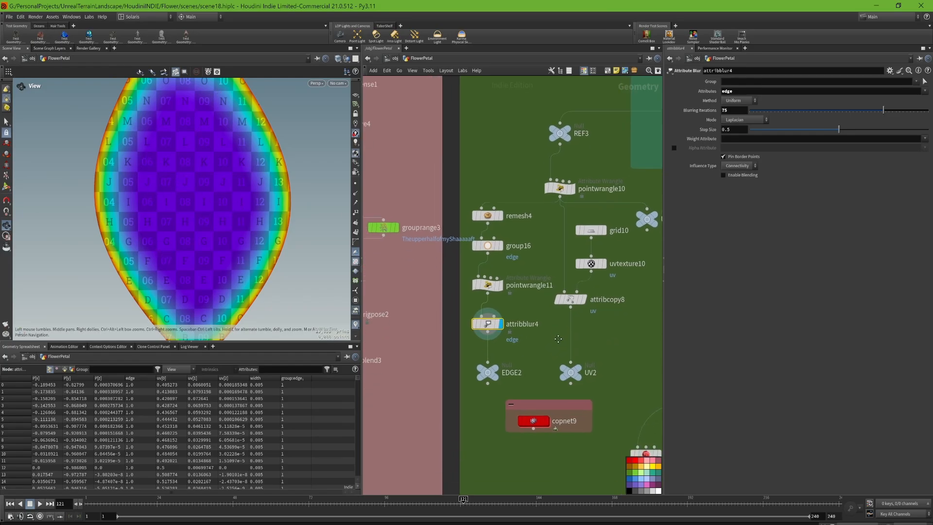
left_click(495, 361)
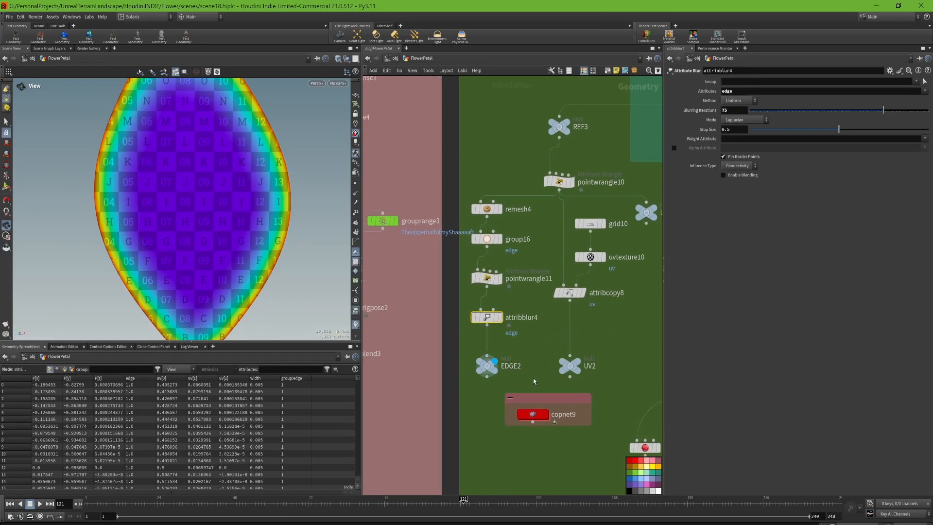
left_click(486, 365)
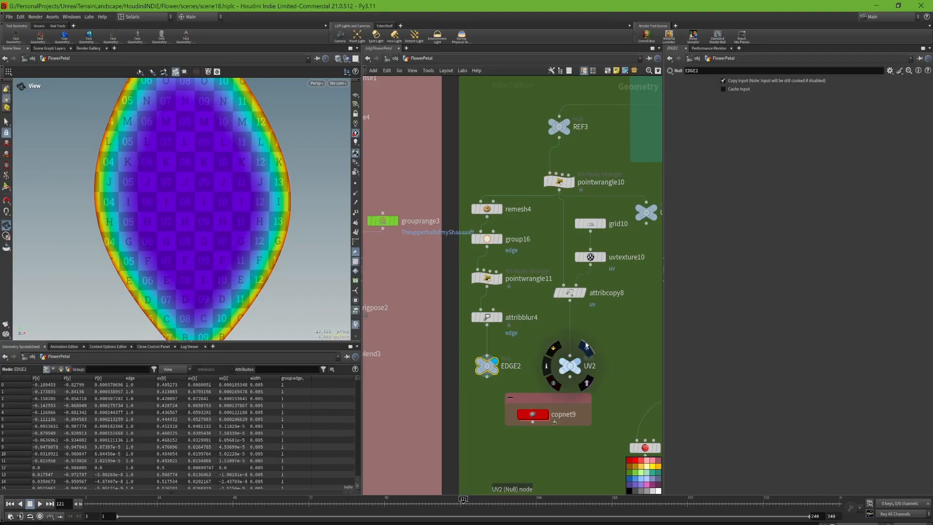
- Display the grid10, uvtexture10 and attribcopy8 results in turn, viewing the grid from above with point markers
middle_click_drag(605, 274, 604, 292)
left_click(603, 242)
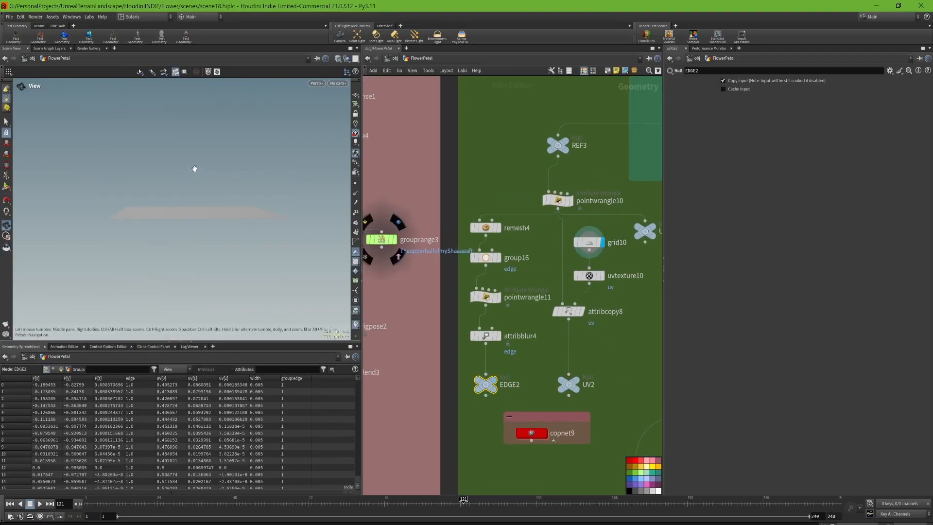
left_click_drag(194, 168, 338, 193)
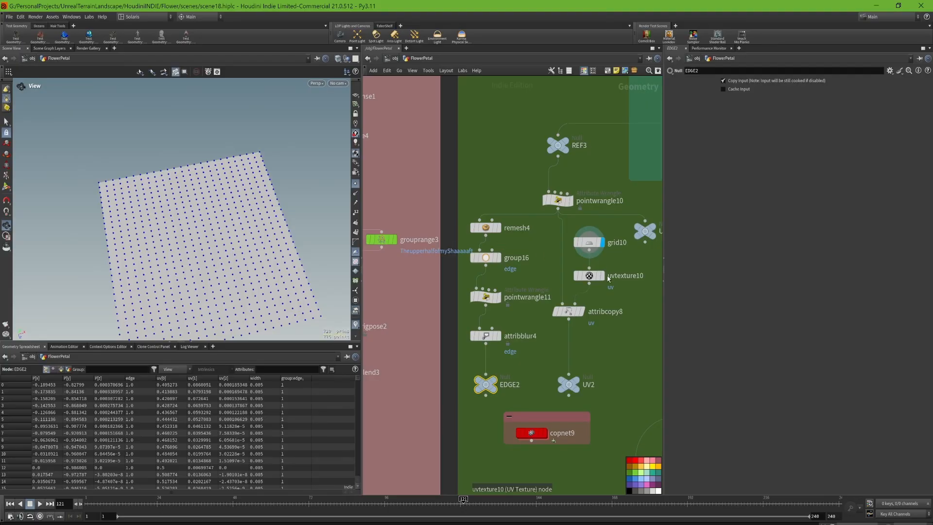
left_click(602, 276)
left_click(581, 312)
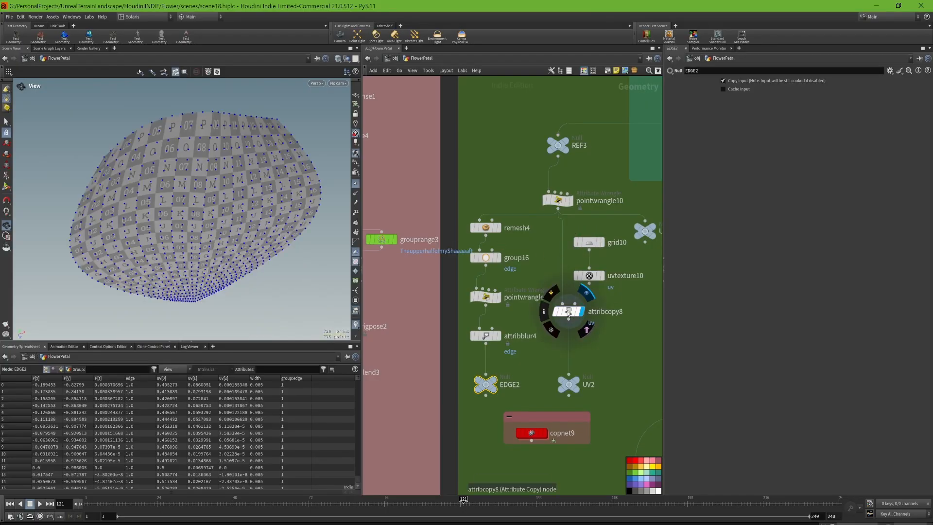
- Compare the uvtexture10 and attribcopy8 layouts in the UV viewport and show each node's parameters
left_click(598, 276)
key("space+5")
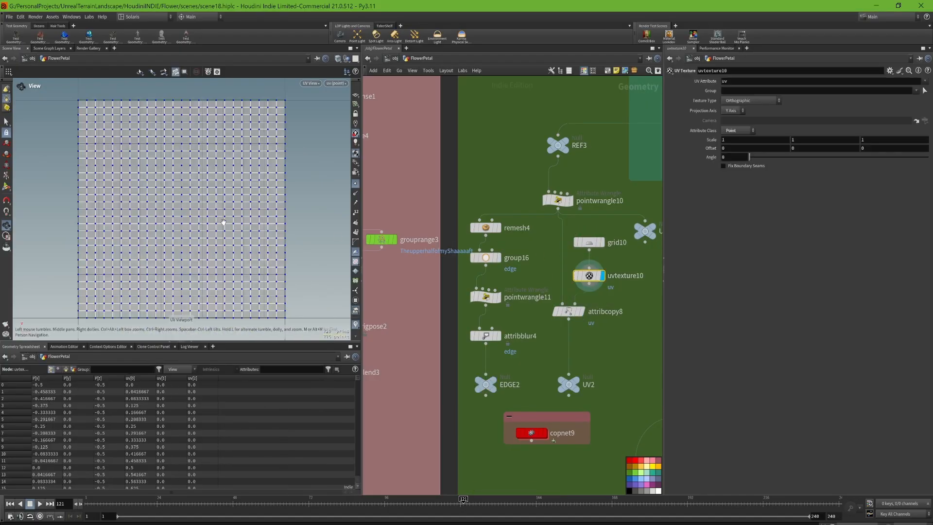
scroll(146, 156, "down", 2)
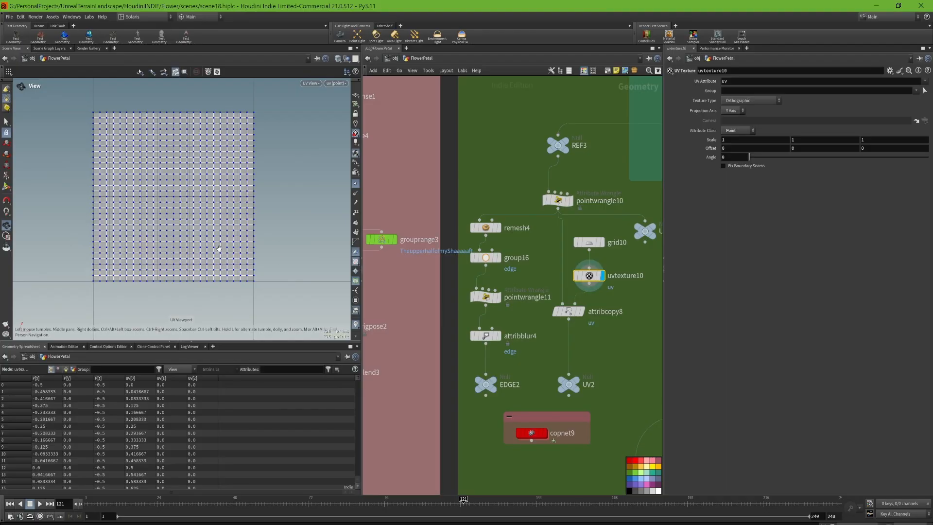
left_click(583, 310)
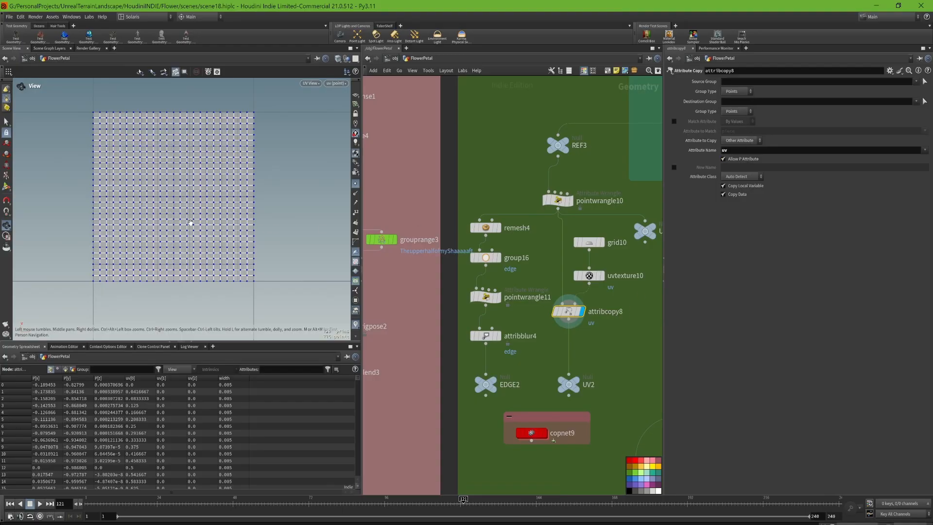
- Return to the perspective view of the petal and select the grid10 and uvtexture10 nodes together
key("space+1")
left_click_drag(228, 233, 228, 259)
right_click_drag(228, 259, 227, 292)
left_click_drag(615, 298, 585, 233)
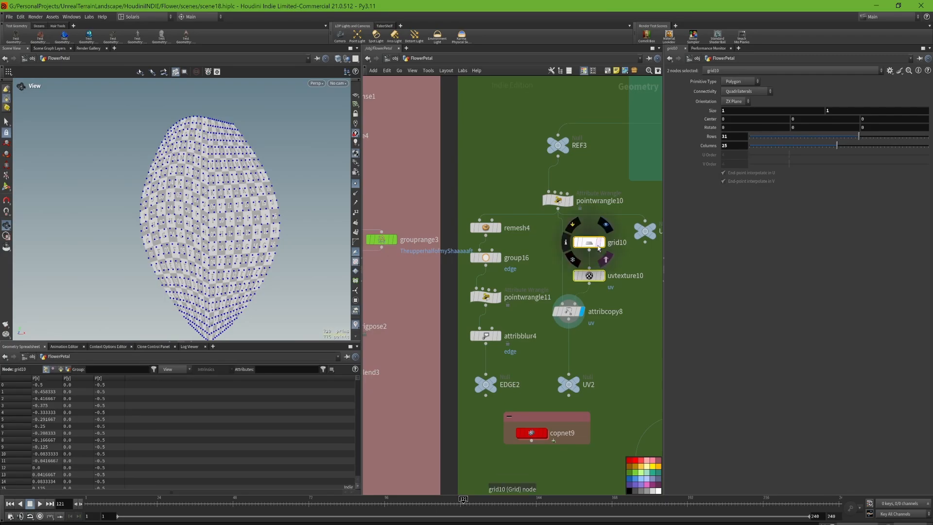
- Display pointwrangle10 with its VEXpression and check its layout in the UV viewport and the perspective view
left_click(574, 201)
left_click(560, 202)
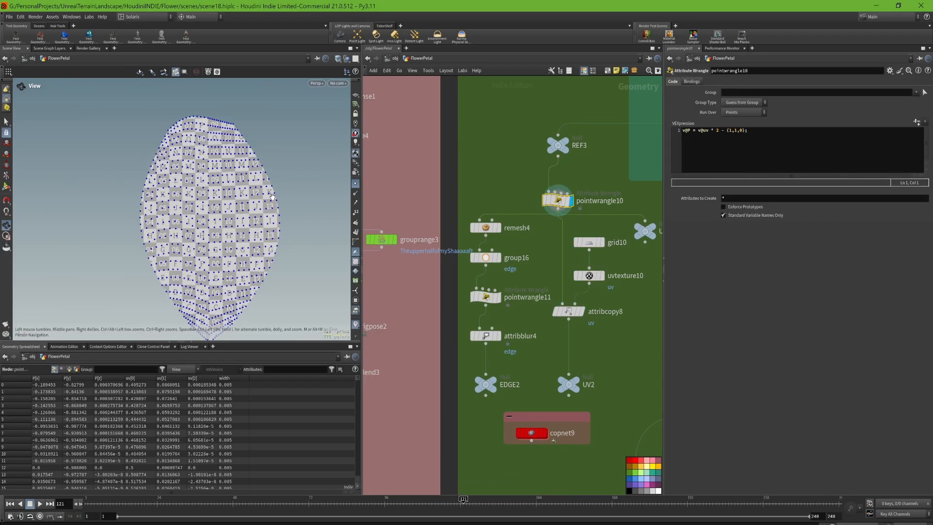
key("space+5")
key("space+1")
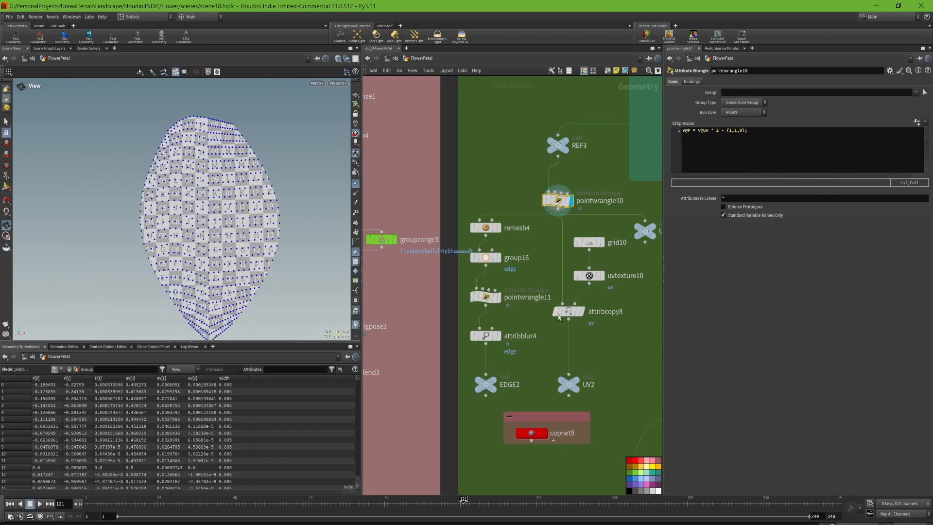
- Display the attribcopy8 result with point markers hidden, followed by the UV2 null output and its parameters
left_click(582, 311)
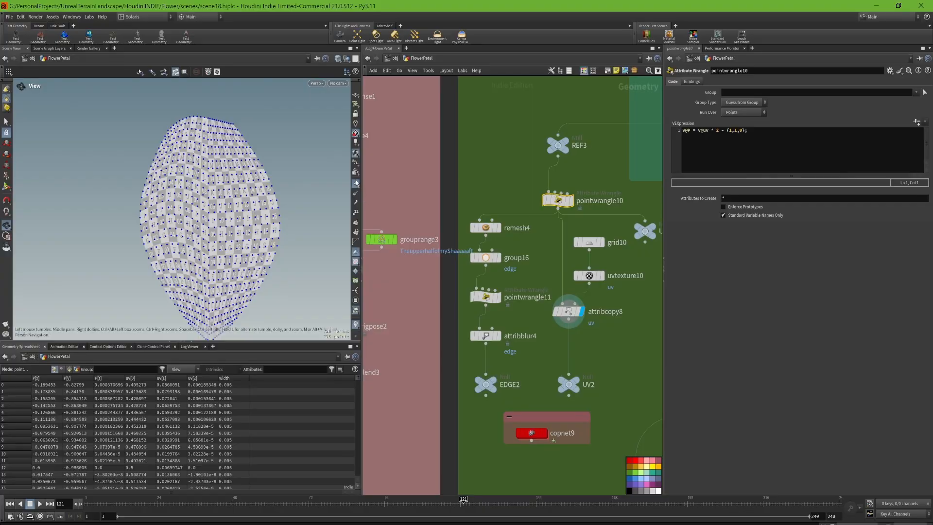
left_click(356, 184)
middle_click_drag(184, 123, 198, 93)
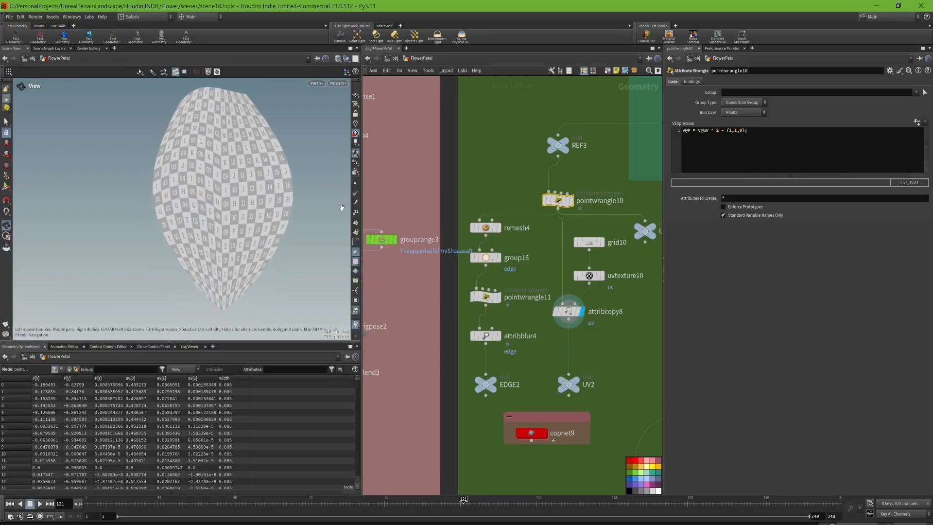
mouse_move(382, 248)
left_click(576, 380)
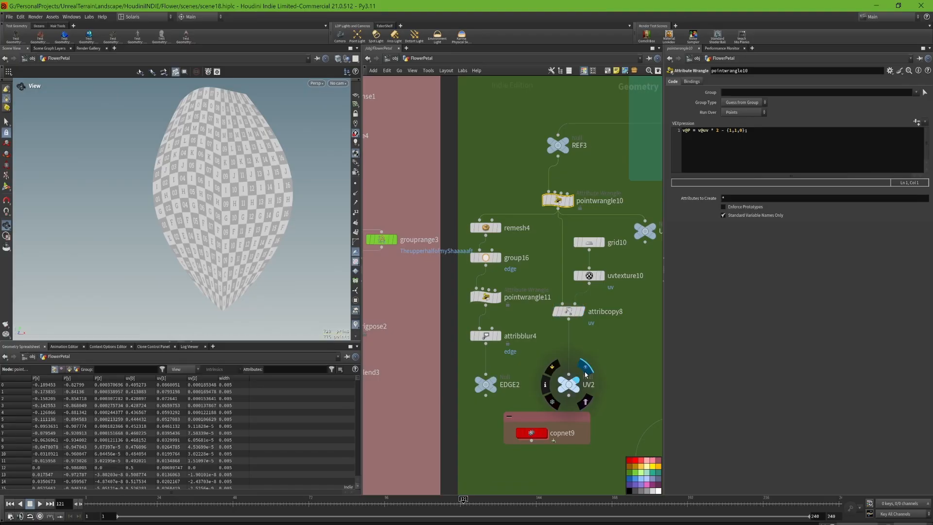
left_click(573, 392)
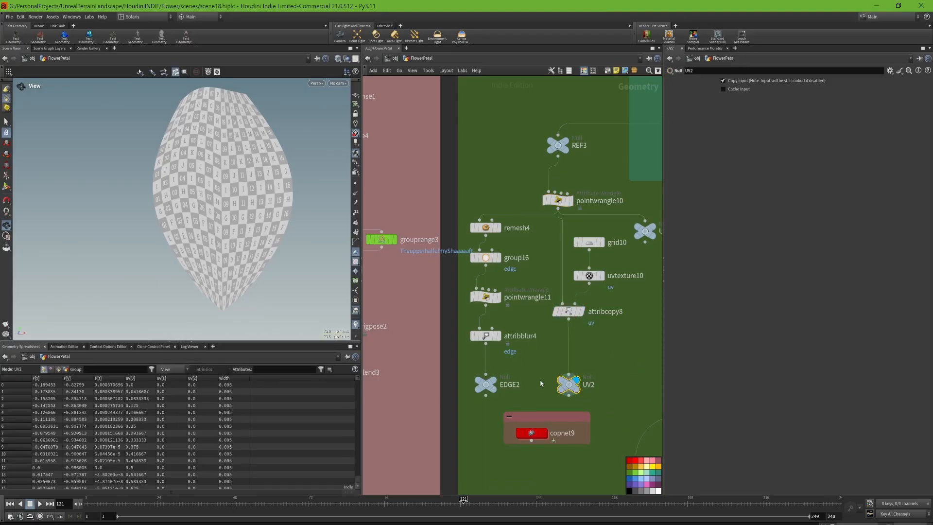
- Display the copnet9 result with its parameters and enter its Copernicus network
middle_click_drag(559, 421, 548, 369)
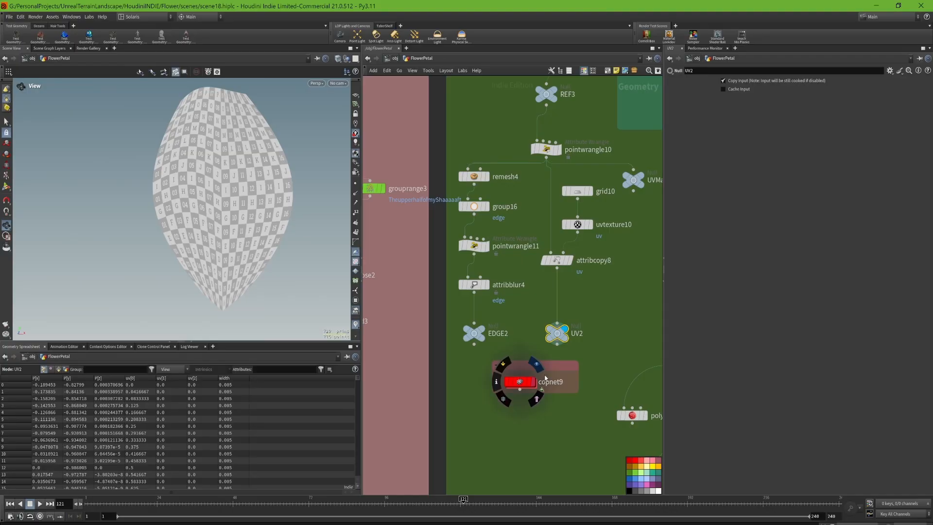
left_click(543, 382)
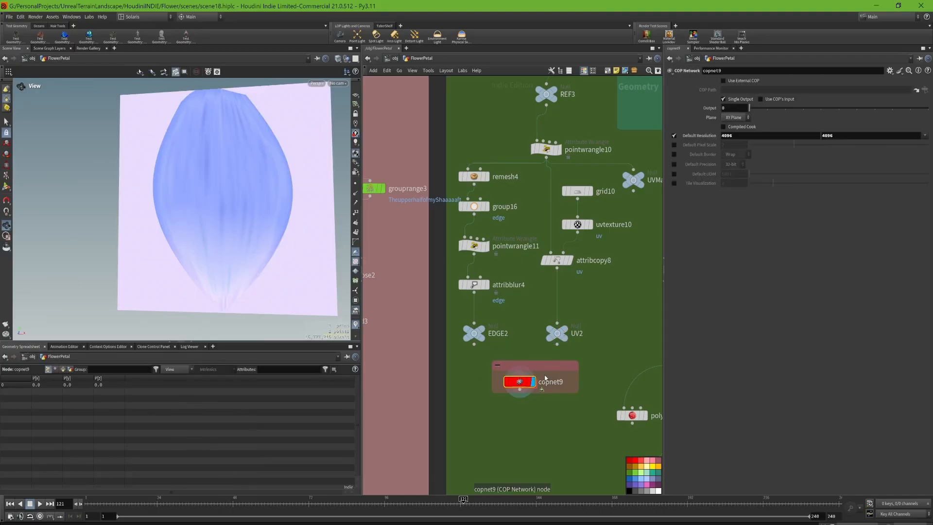
mouse_move(552, 386)
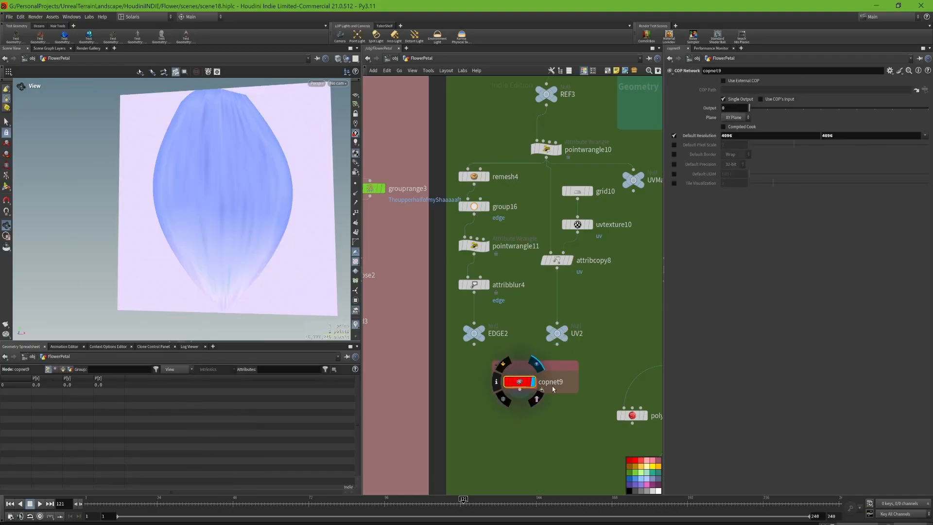
double_click(519, 383)
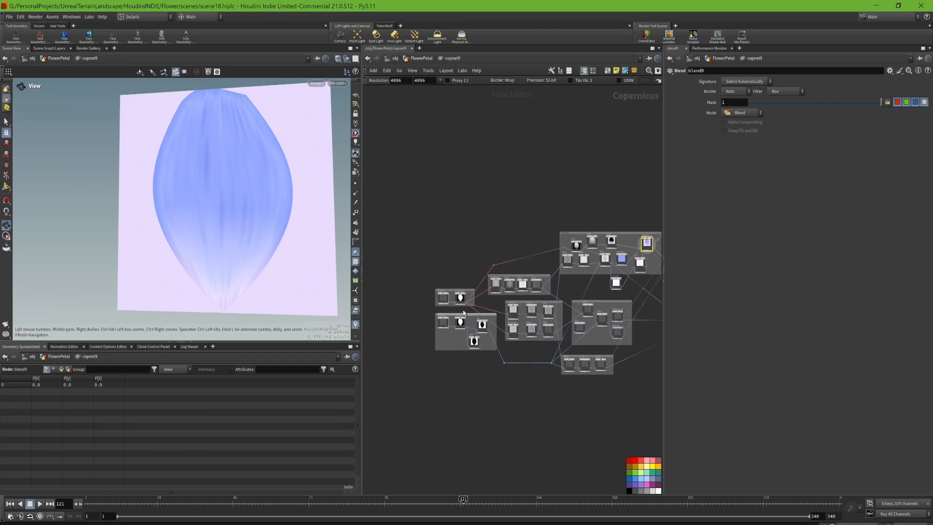
- Survey the copnet9 network from the SOP imports through the noise and blend groups to the output nodes and back
scroll(464, 314, "up", 10)
mouse_move(432, 315)
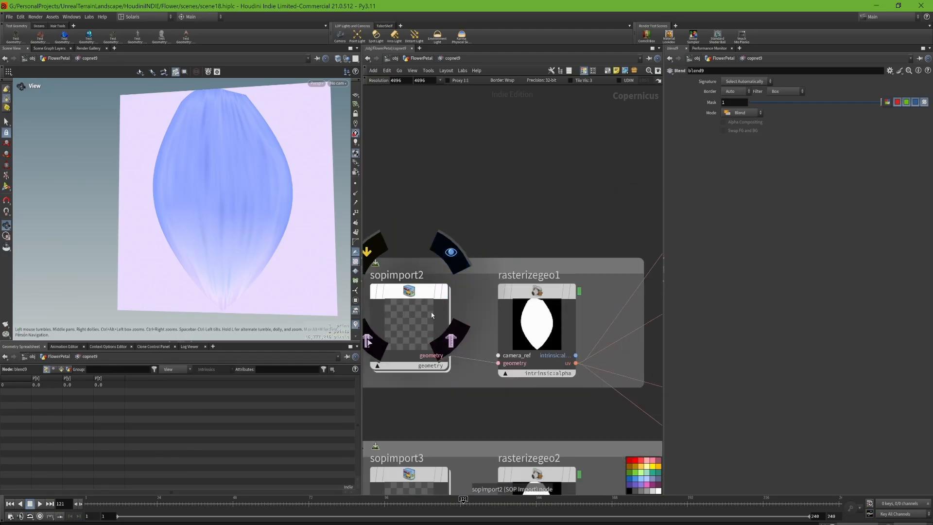
scroll(459, 298, "down", 6)
middle_click_drag(496, 259, 406, 255)
middle_click_drag(549, 225, 437, 227)
middle_click_drag(522, 226, 464, 227)
mouse_move(629, 263)
middle_mouse_down()
mouse_move(496, 275)
mouse_move(404, 270)
middle_mouse_up()
mouse_move(561, 268)
middle_mouse_down()
mouse_move(500, 298)
mouse_move(569, 279)
middle_mouse_up()
scroll(532, 279, "down", 3)
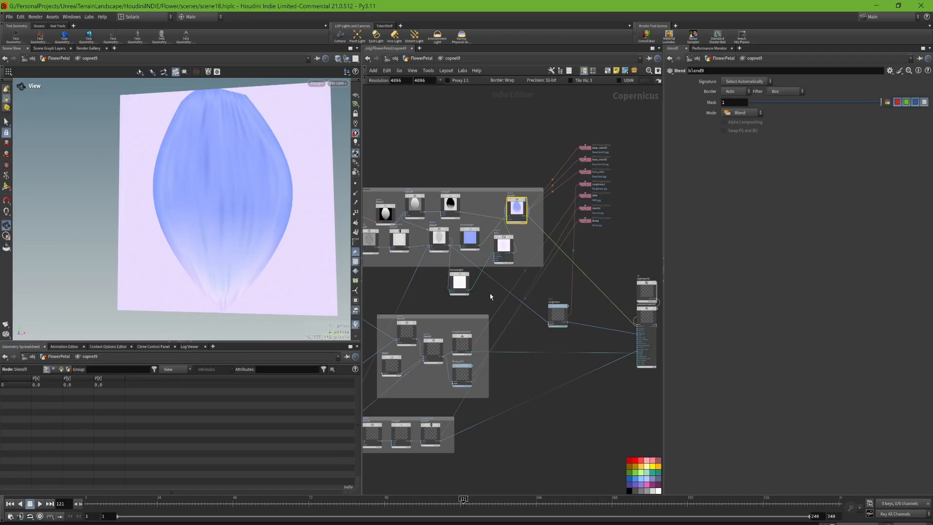
middle_click_drag(491, 297, 641, 294)
middle_click_drag(452, 311, 546, 294)
middle_click_drag(455, 302, 543, 300)
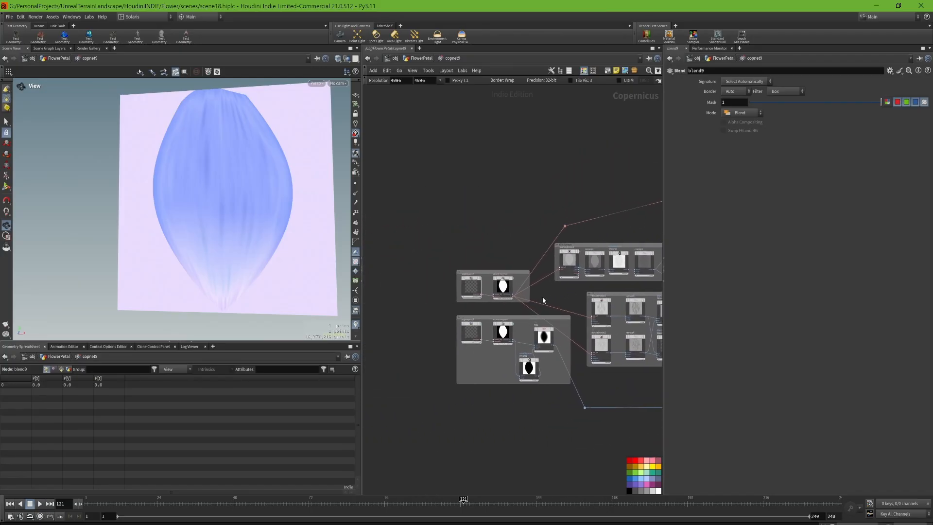
- Display sopimport2 and sopimport3 in turn and compare their SOP Path parameters
scroll(489, 292, "up", 3)
left_click(476, 252)
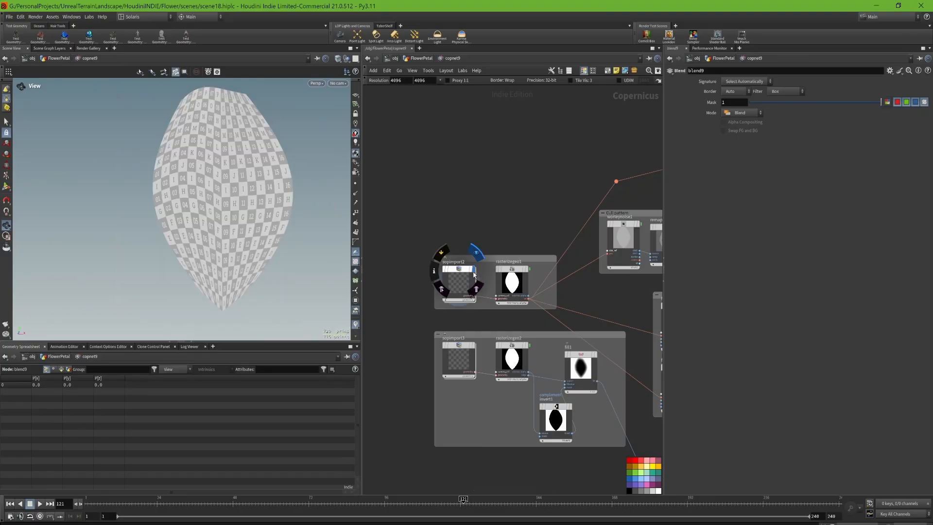
left_click(473, 276)
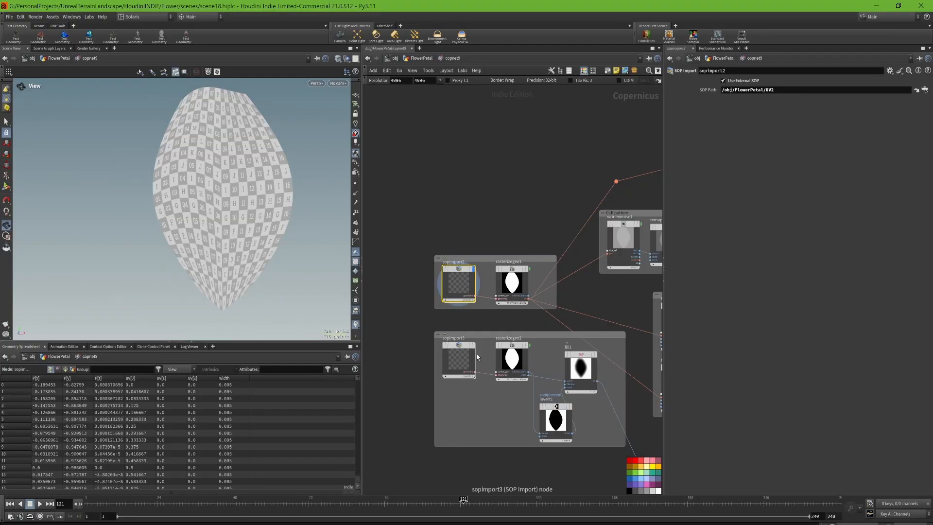
mouse_move(475, 350)
left_click(477, 329)
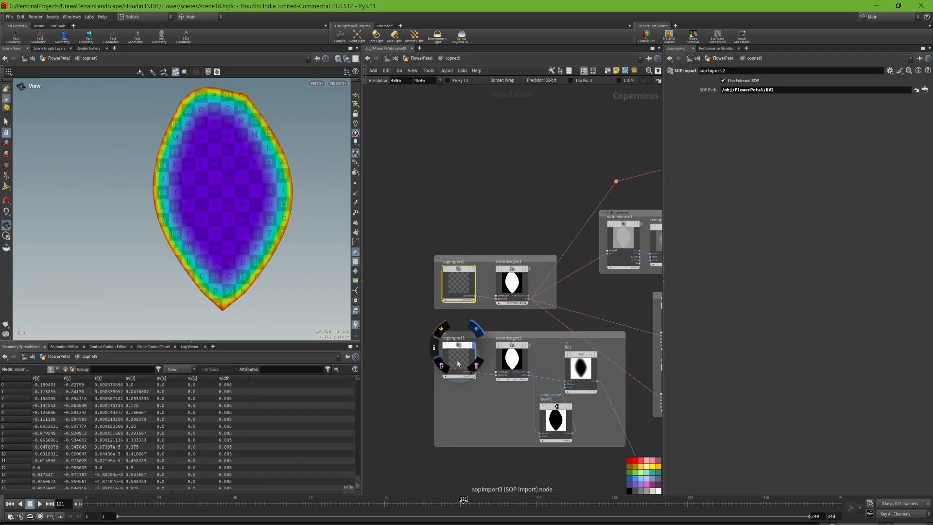
left_click(459, 357)
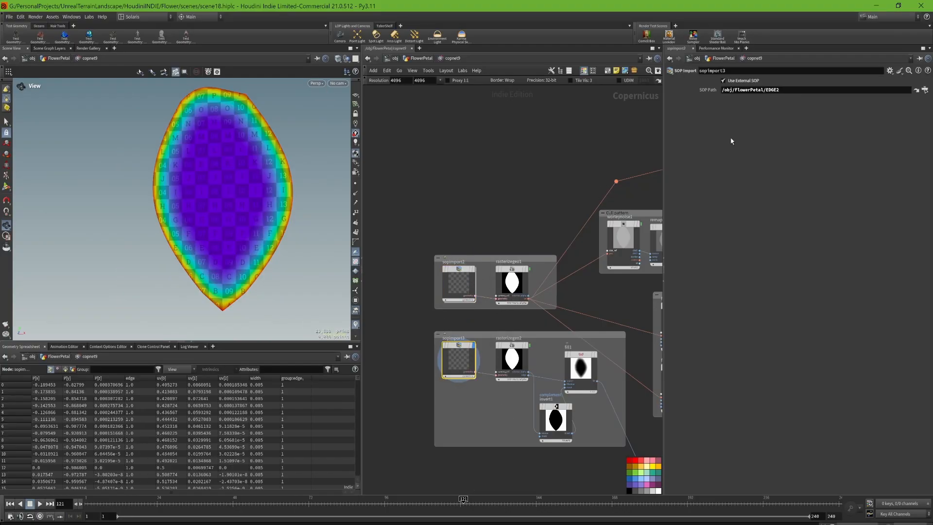
left_click(456, 284)
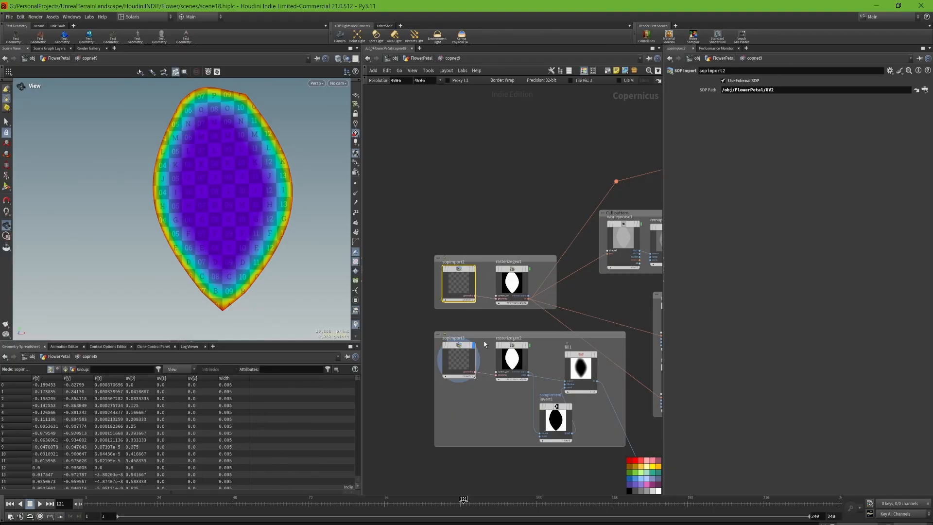
left_click(459, 358)
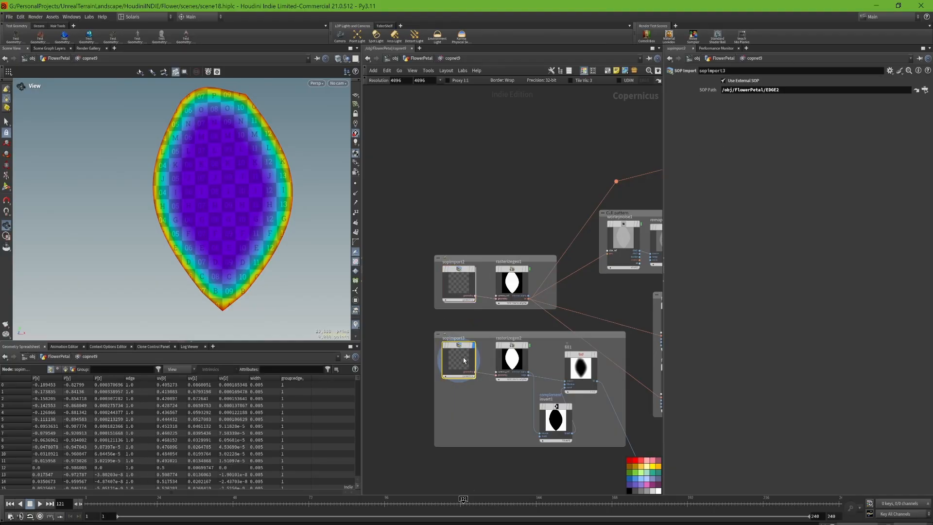
- Display the rasterized petal and compare the output types and attribute names of rasterizegeo2 and rasterizegeo1
left_click(528, 351)
left_click(512, 359)
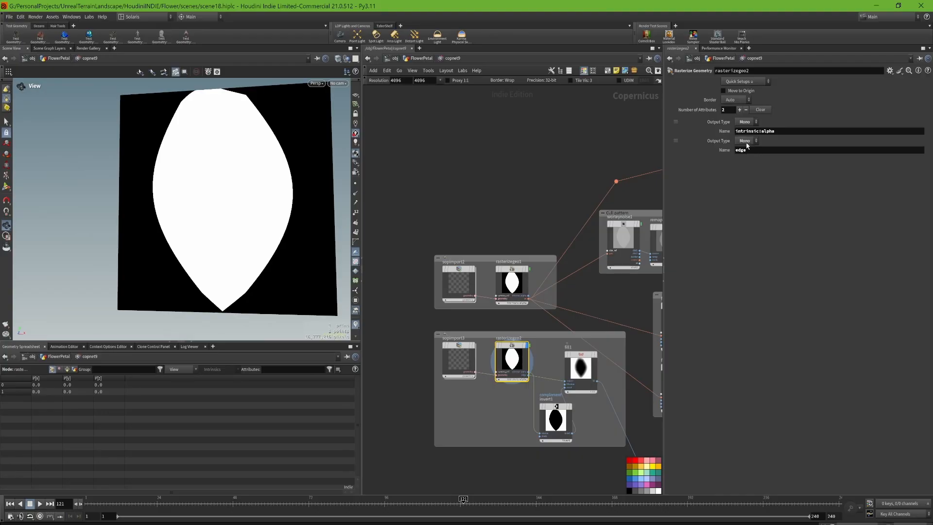
left_click(520, 283)
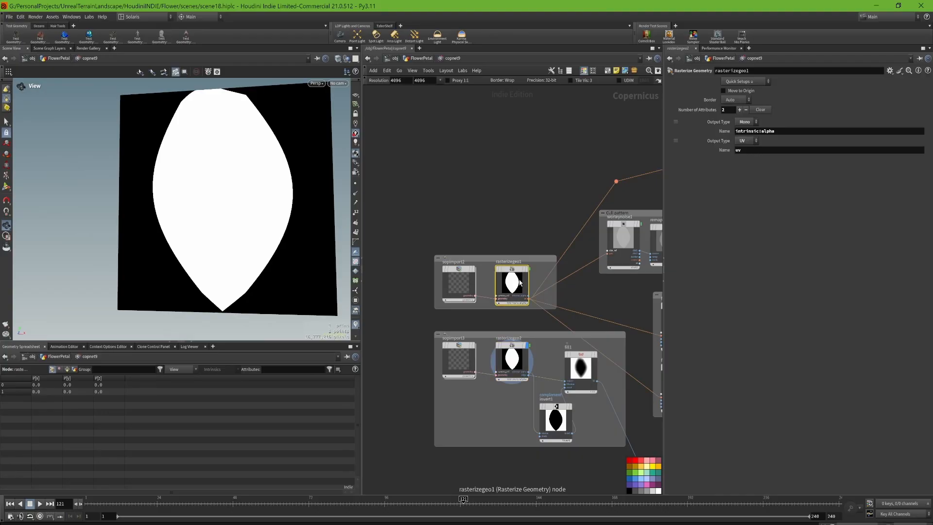
scroll(544, 279, "up", 2)
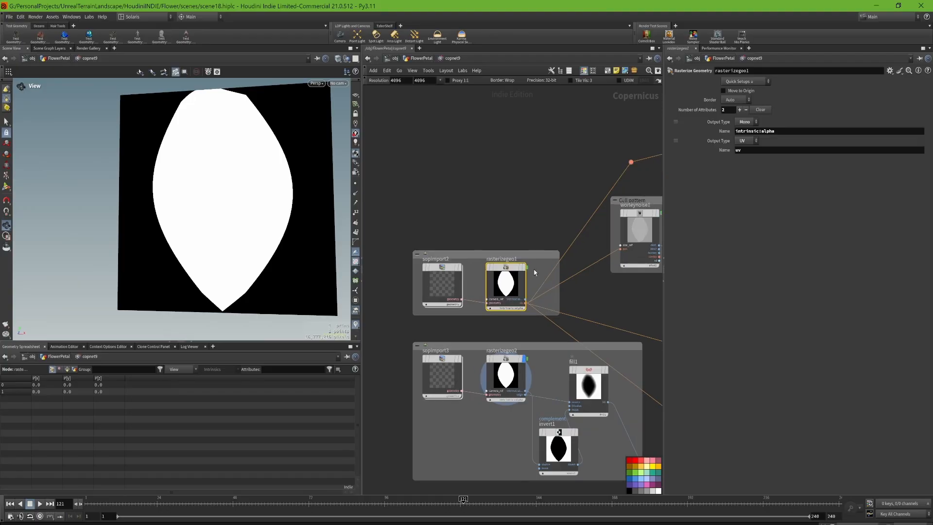
left_click(749, 142)
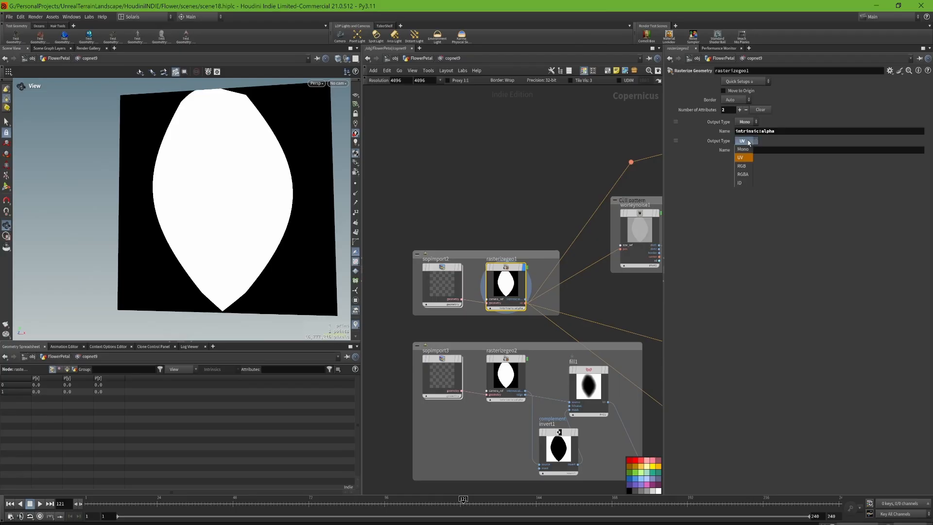
left_click(750, 142)
left_click(510, 376)
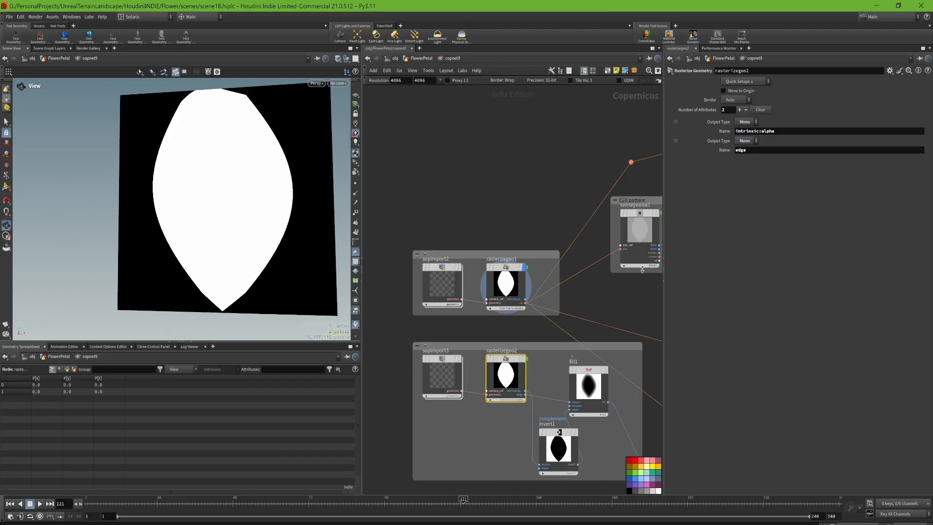
- Display worleynoise1 in the Cell pattern group with its parameters and examine the noise up close
middle_click_drag(555, 331, 480, 279)
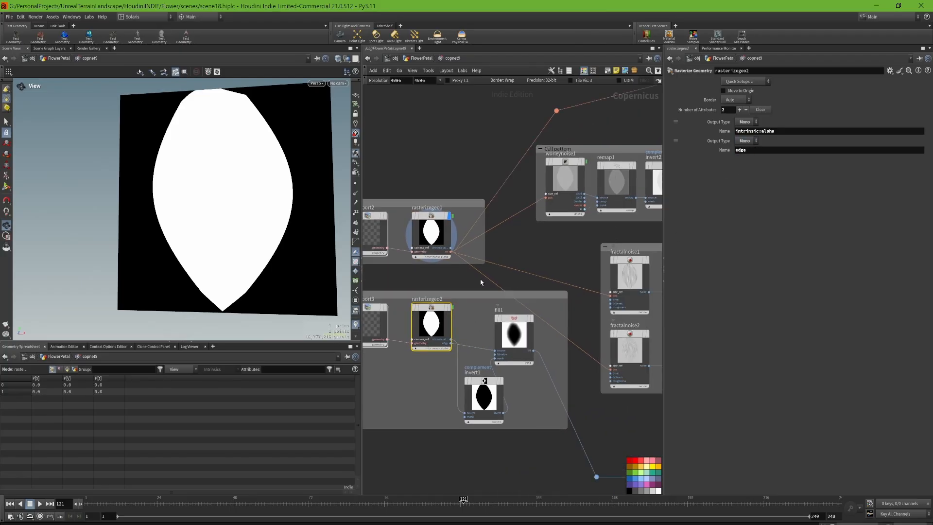
middle_click_drag(533, 256, 492, 333)
left_click(544, 240)
left_click(531, 257)
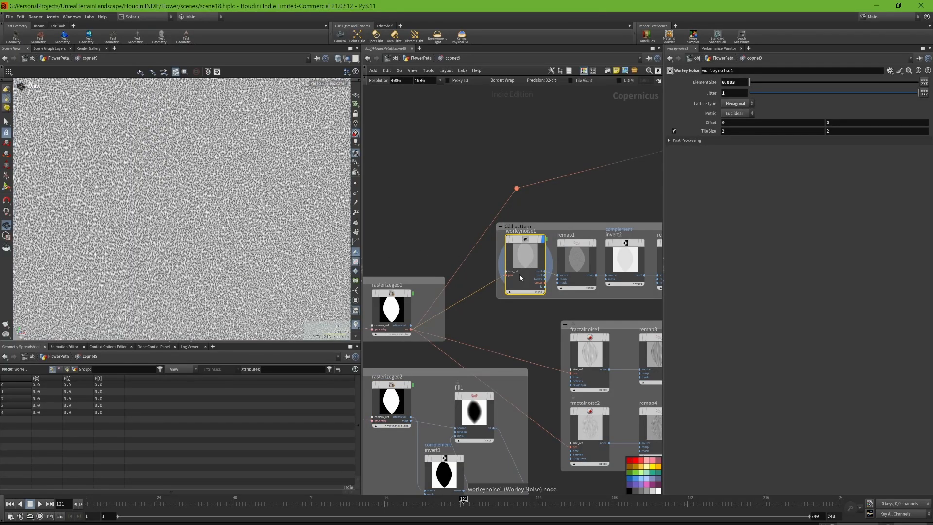
mouse_move(591, 251)
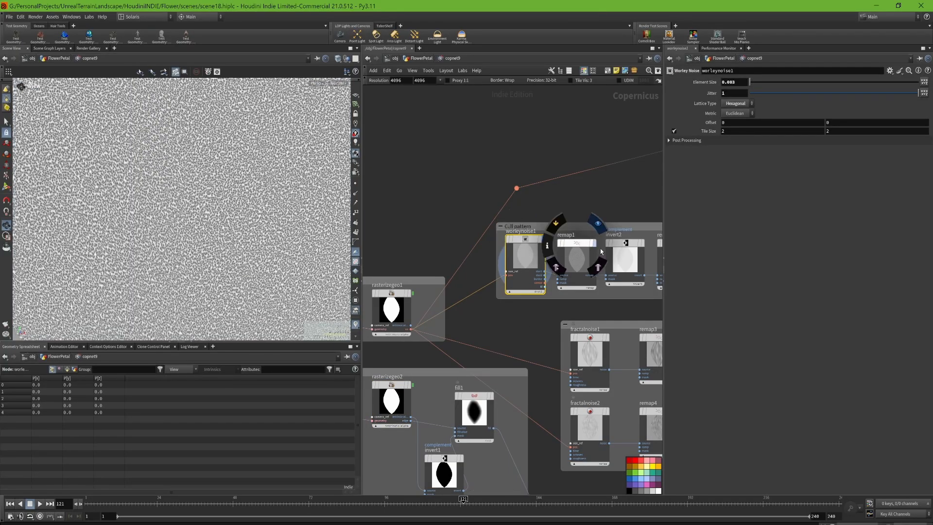
scroll(203, 219, "up", 6)
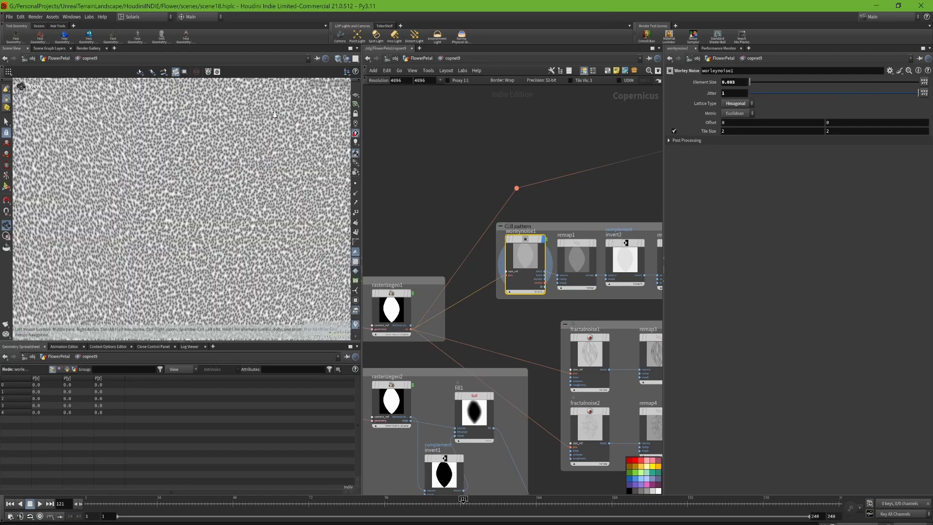
scroll(203, 219, "down", 3)
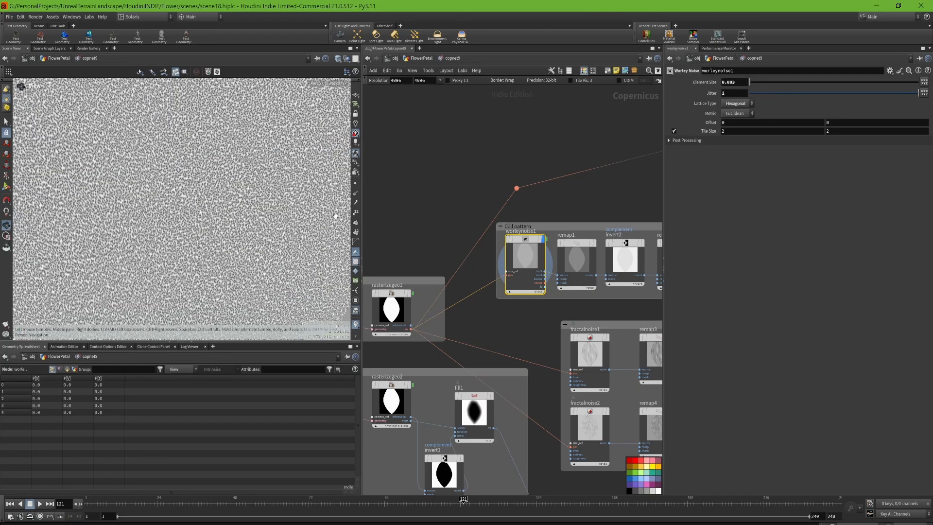
- Display the remap1 result with its ramp, from afar and close up, followed by the invert2 result
left_click(597, 248)
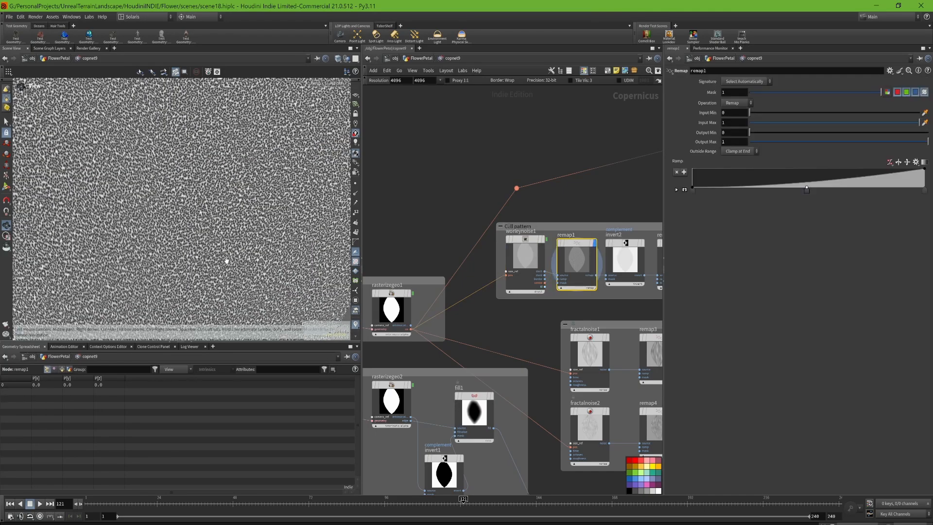
scroll(226, 260, "down", 5)
left_click_drag(243, 300, 252, 227)
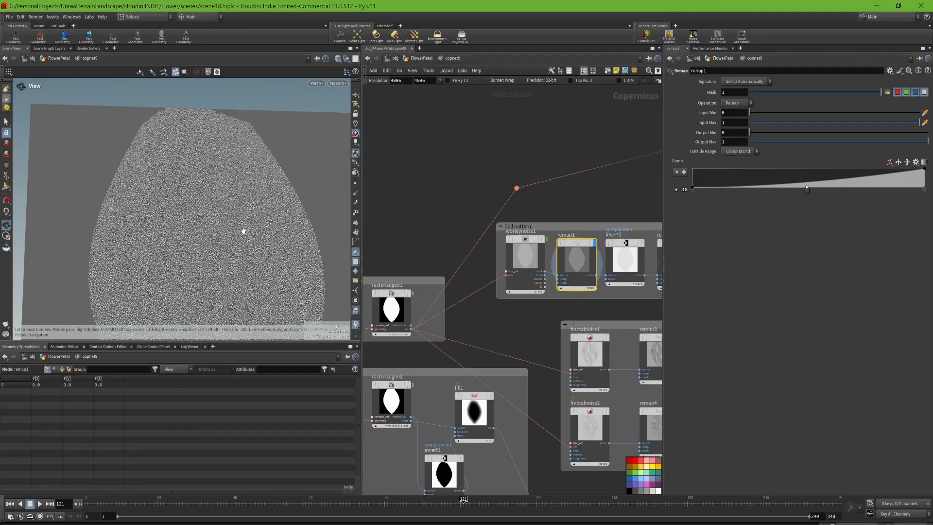
scroll(243, 231, "up", 8)
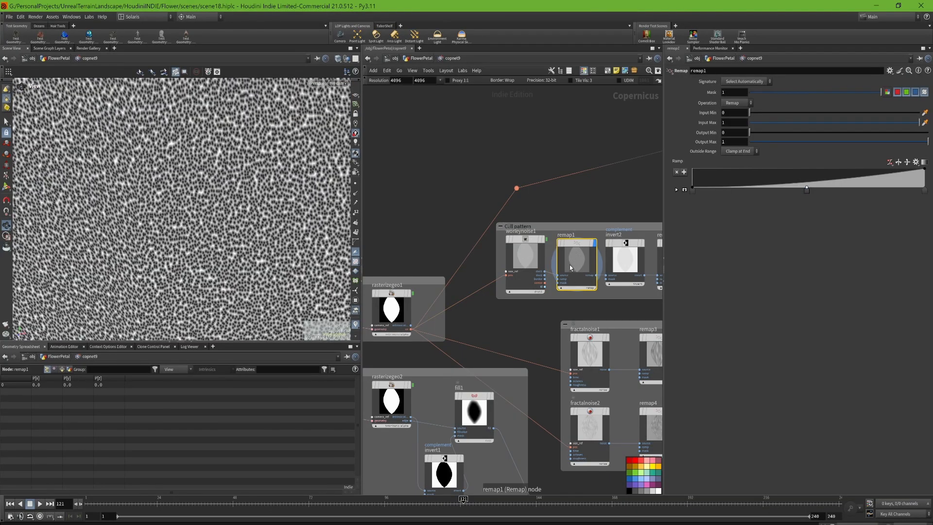
middle_click_drag(626, 219, 543, 217)
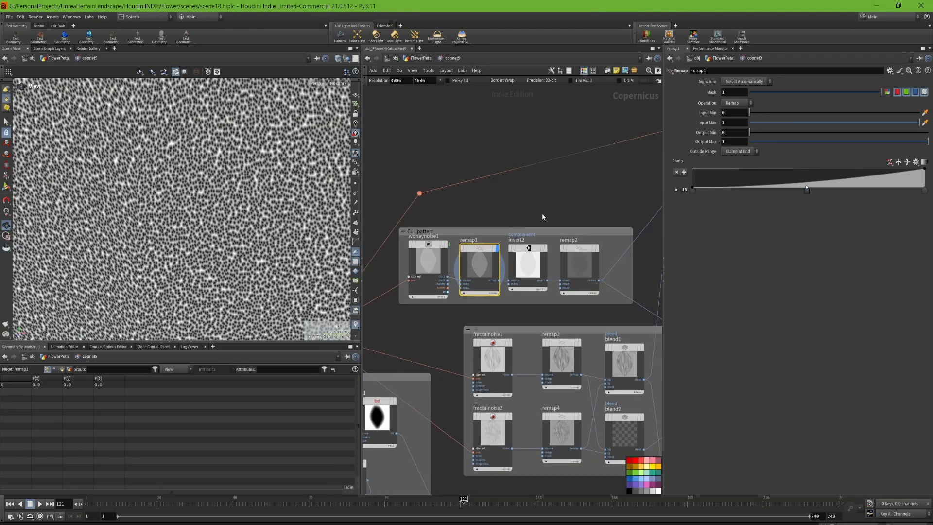
left_click(526, 267)
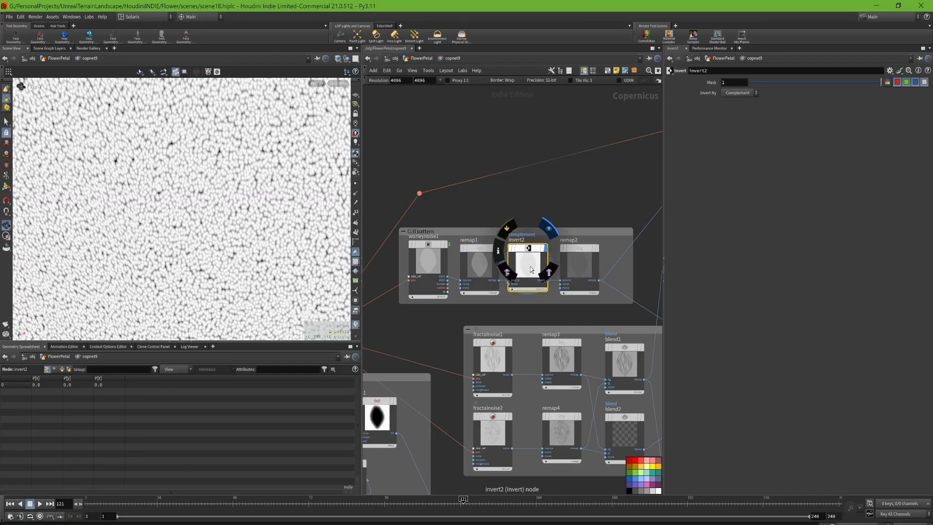
- Display the remap2 result of the Cell pattern group, followed by the blend6 result in the base color group
left_click(601, 228)
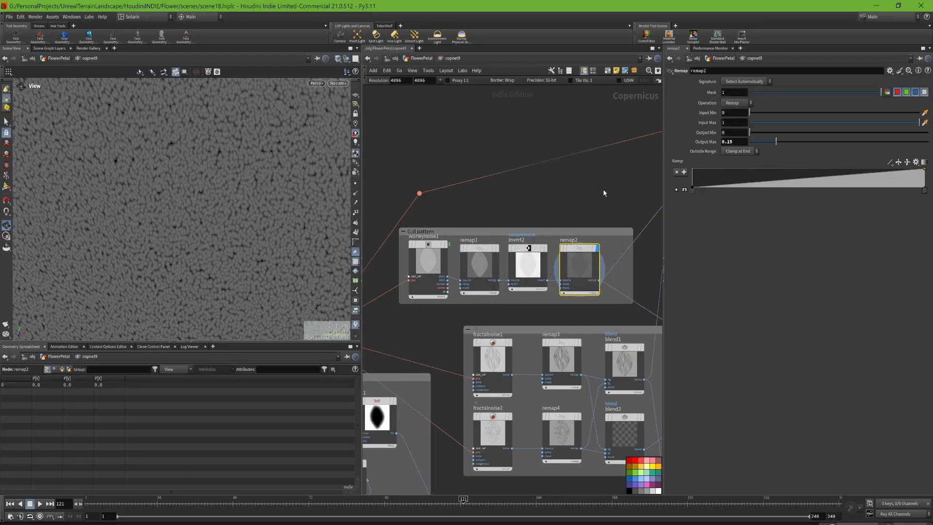
middle_click_drag(604, 192, 428, 309)
scroll(528, 287, "up", 5)
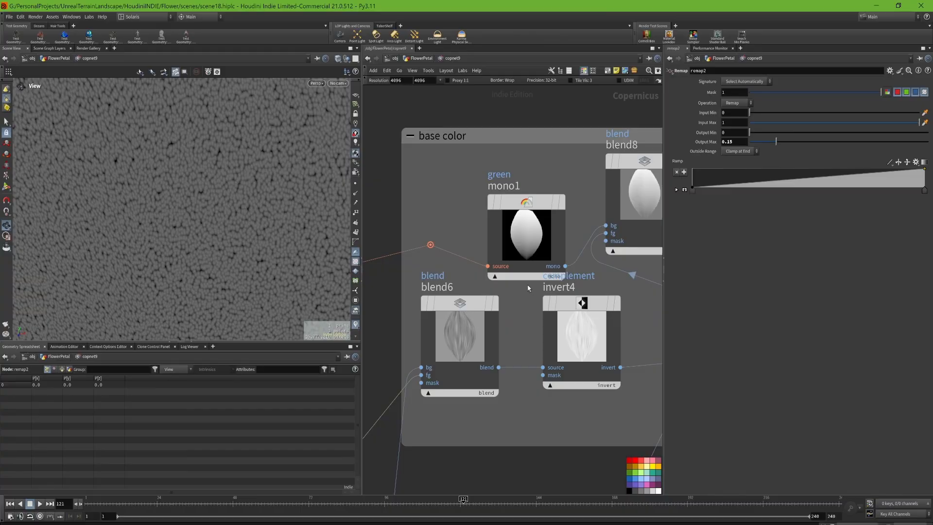
left_click(497, 306)
scroll(252, 288, "down", 5)
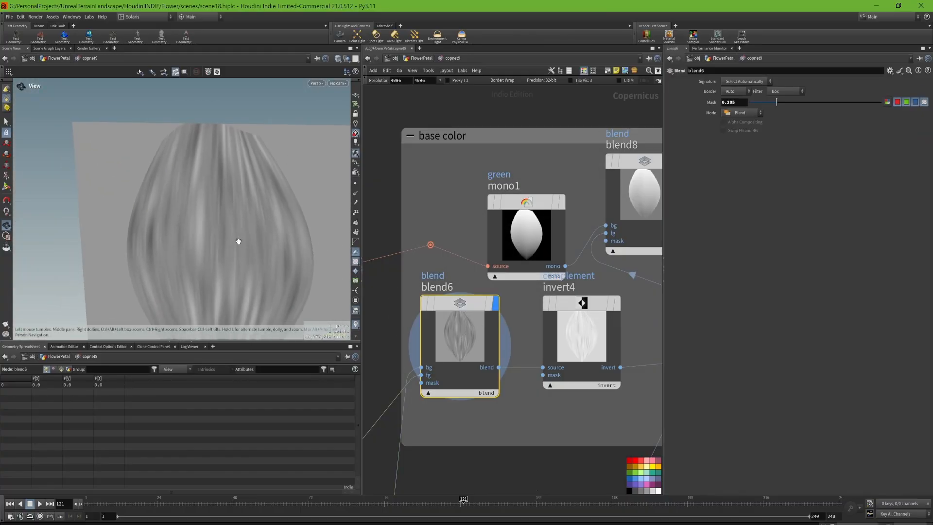
middle_click_drag(448, 264, 482, 235)
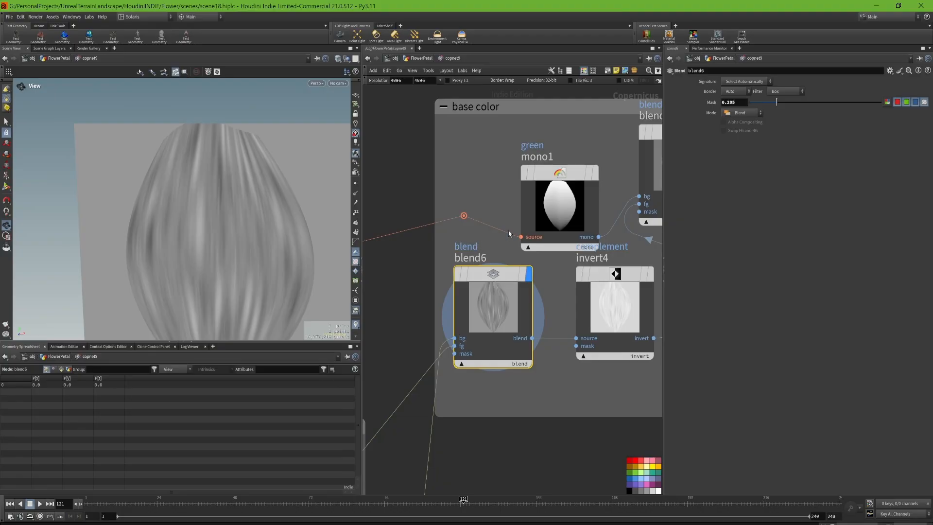
- Display mono1 in the base color group and review its Signature and Operation options, keeping UV and Green
left_click(565, 199)
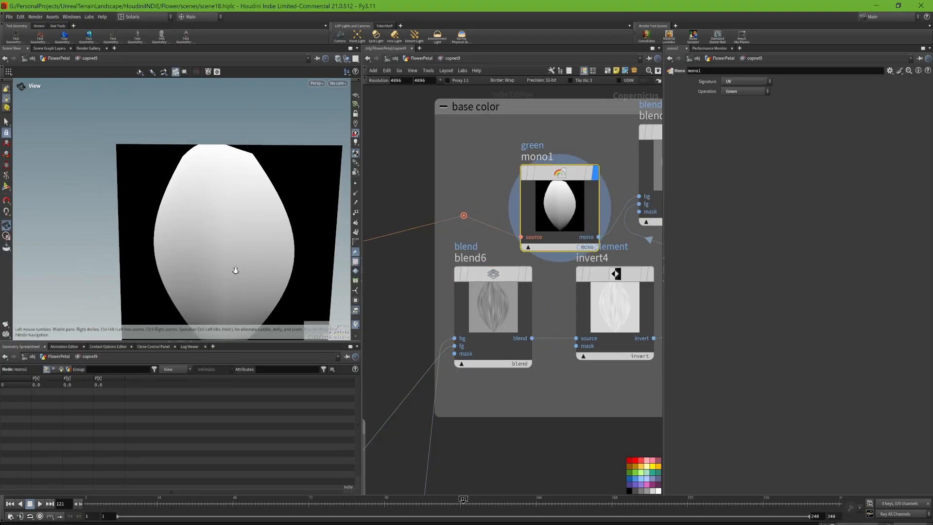
scroll(235, 270, "down", 2)
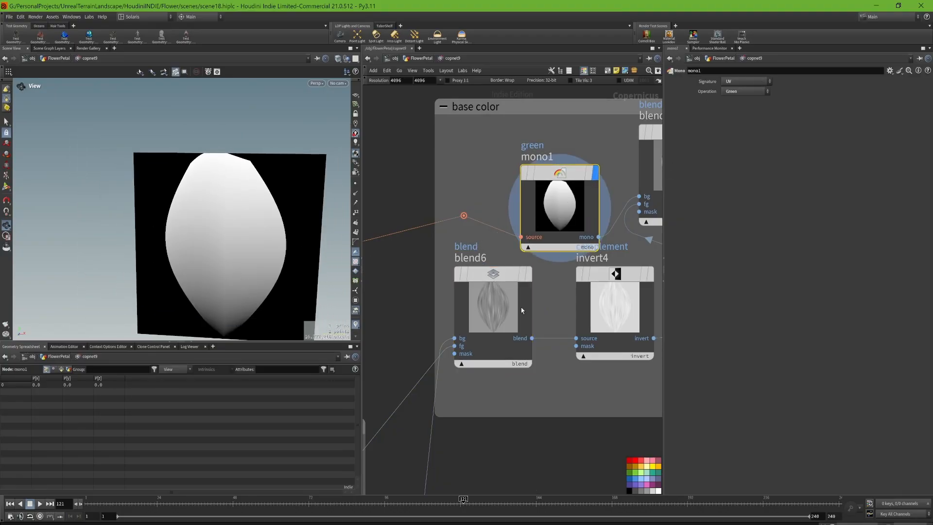
mouse_move(535, 184)
left_click(736, 83)
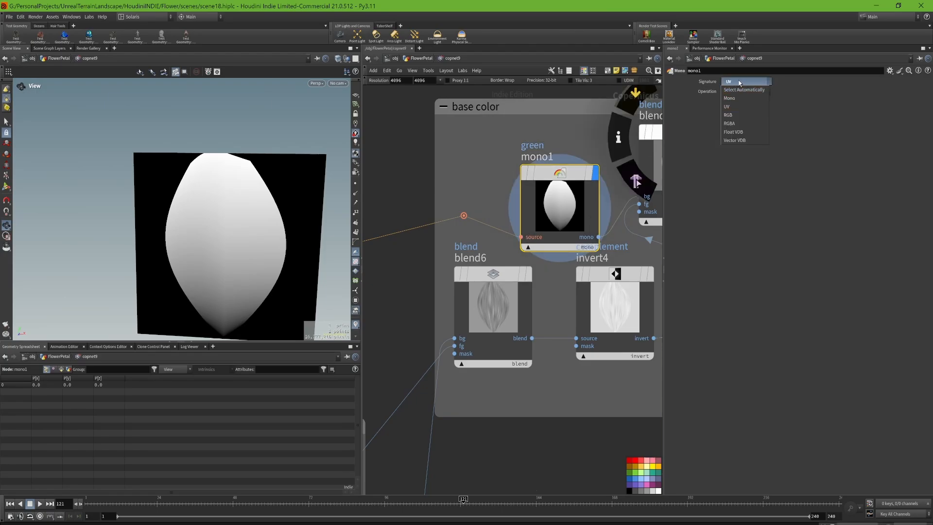
left_click(751, 83)
left_click(745, 93)
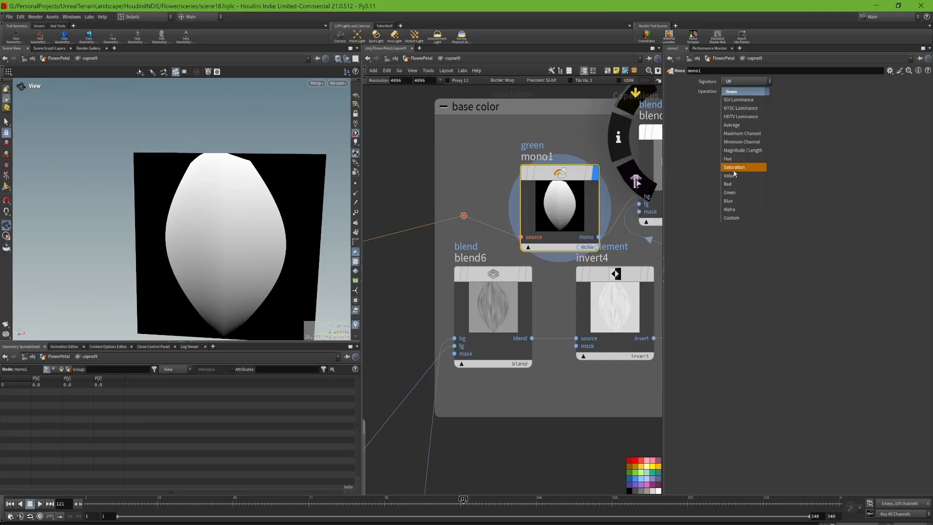
left_click(735, 194)
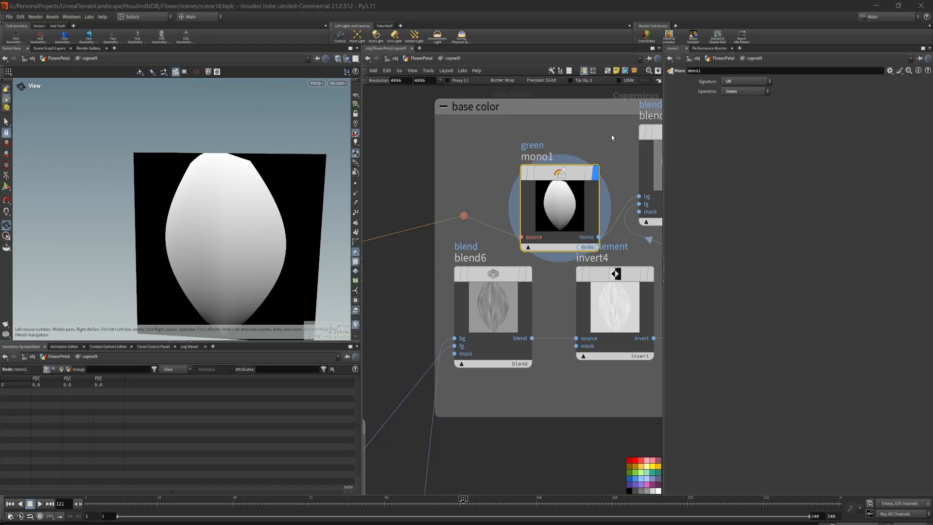
- Display the blend8 result with its parameters and examine which nodes feed it
middle_click_drag(600, 129, 525, 142)
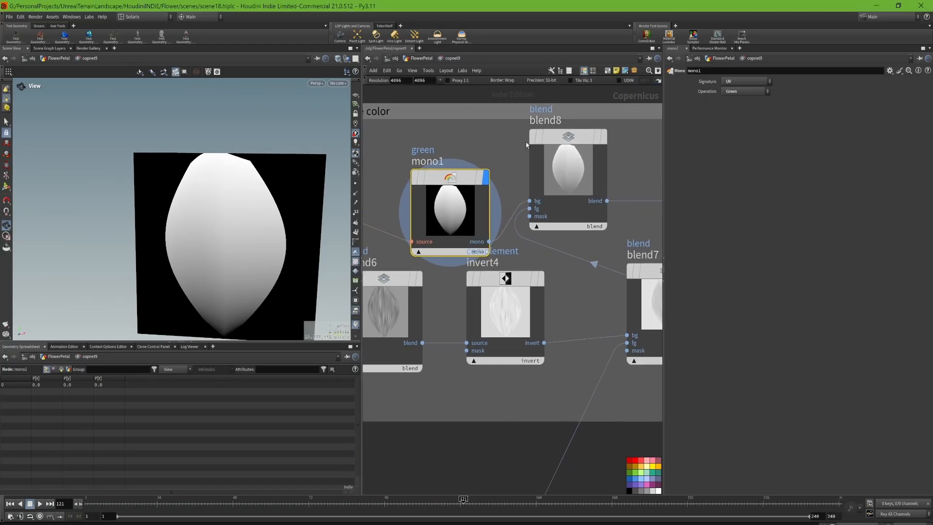
mouse_move(574, 138)
left_click(609, 99)
left_click(567, 168)
middle_click_drag(580, 292, 638, 284)
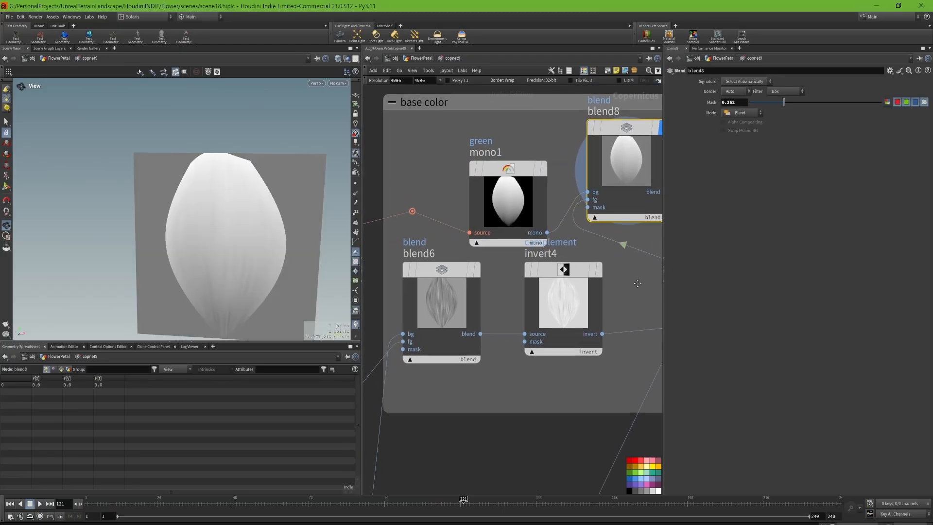
- Inspect the blend6 parameters, then display the invert4 and blend7 results in turn
left_click(467, 297)
scroll(535, 282, "down", 2)
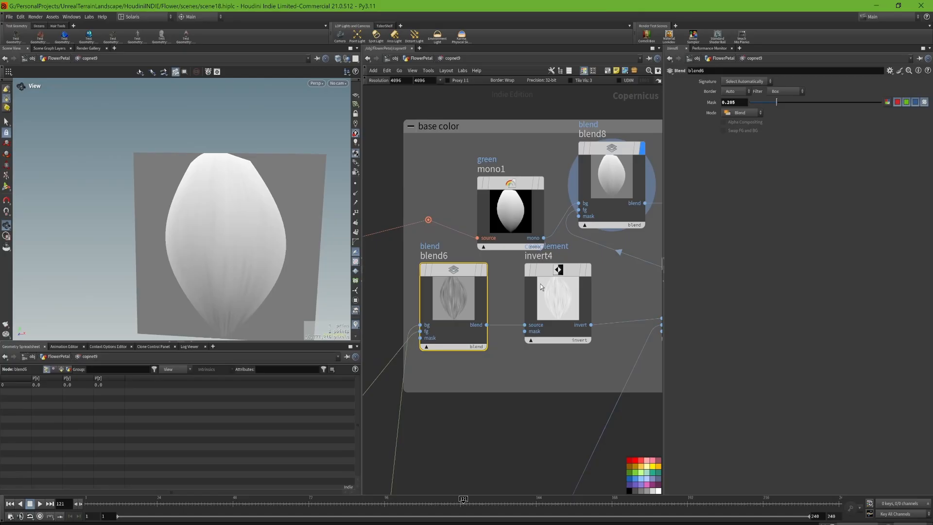
left_click(590, 270)
middle_click_drag(625, 293, 510, 326)
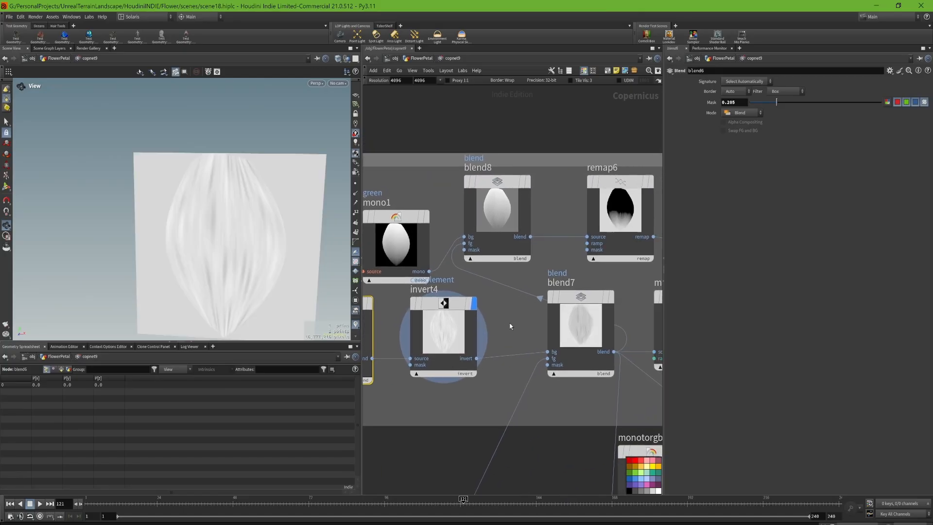
mouse_move(584, 318)
left_click(617, 266)
left_click(582, 325)
middle_click_drag(482, 384, 642, 272)
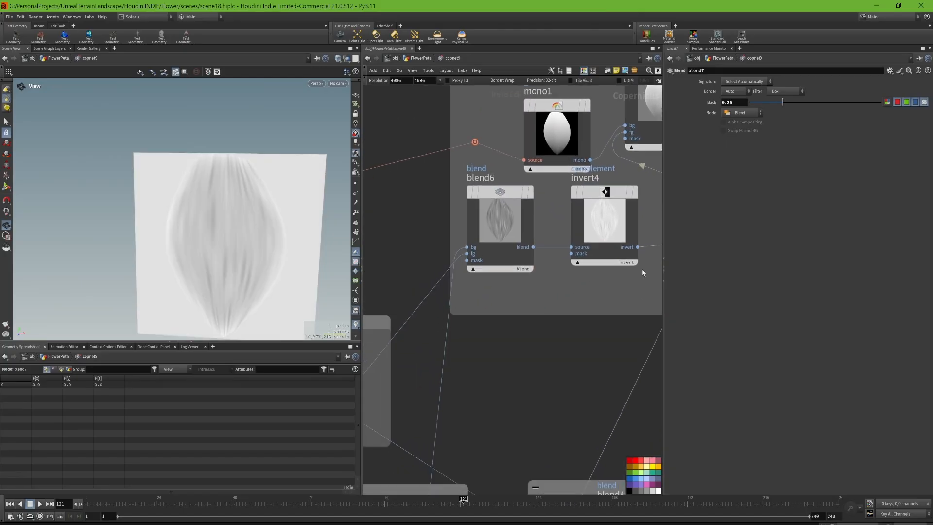
- Trace back to the streak noise group and display fractalnoise1 with its parameters, followed by remap3 and blend1
scroll(522, 312, "down", 5)
middle_click_drag(506, 331, 651, 223)
scroll(533, 304, "up", 4)
middle_click_drag(462, 314, 493, 305)
left_click(546, 280)
left_click(515, 311)
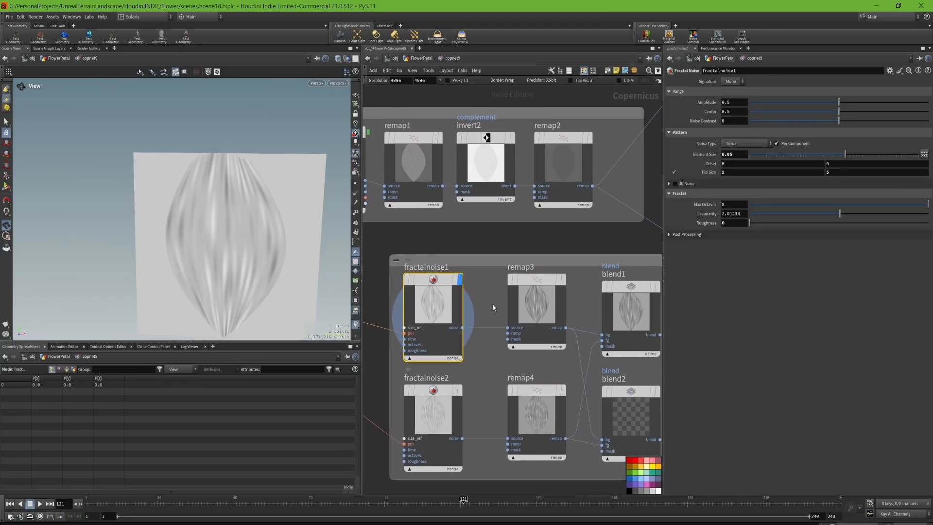
left_click(564, 281)
middle_click_drag(559, 292, 499, 278)
left_click(599, 276)
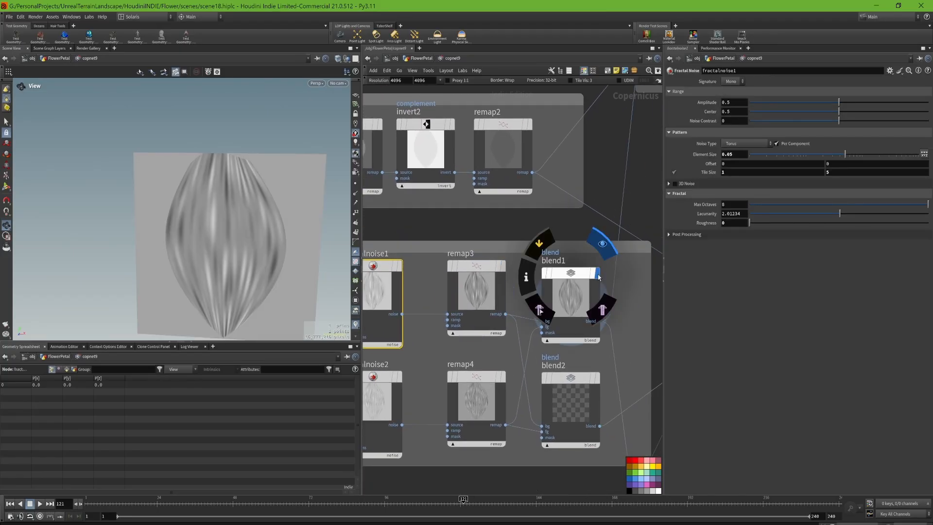
middle_click_drag(595, 291, 650, 248)
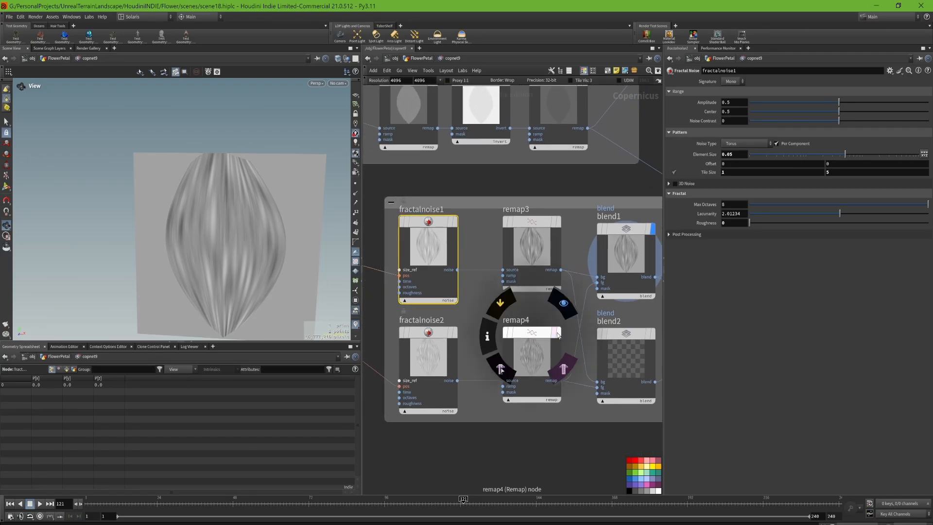
- Display the finer streaks of fractalnoise2 and remap4, followed by their combination in blend1
left_click(455, 335)
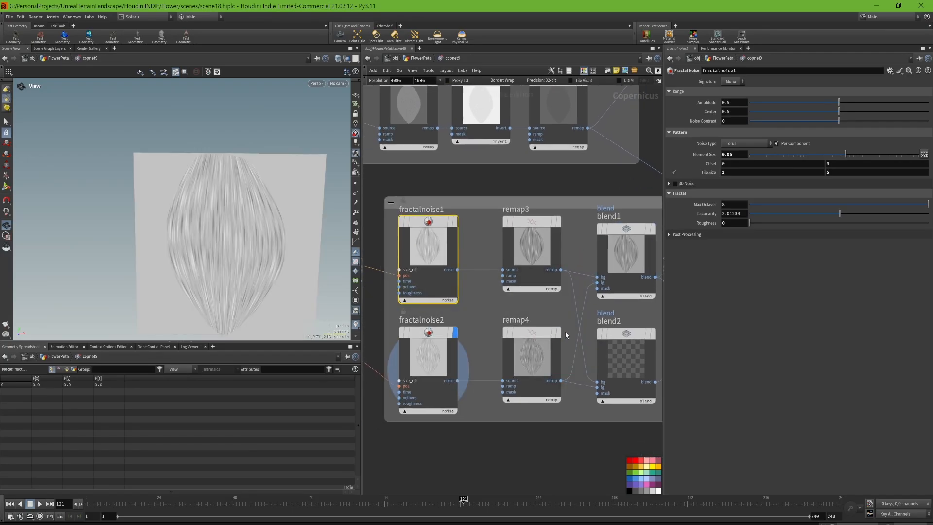
left_click(559, 332)
middle_click_drag(647, 321, 600, 319)
scroll(604, 321, "down", 1)
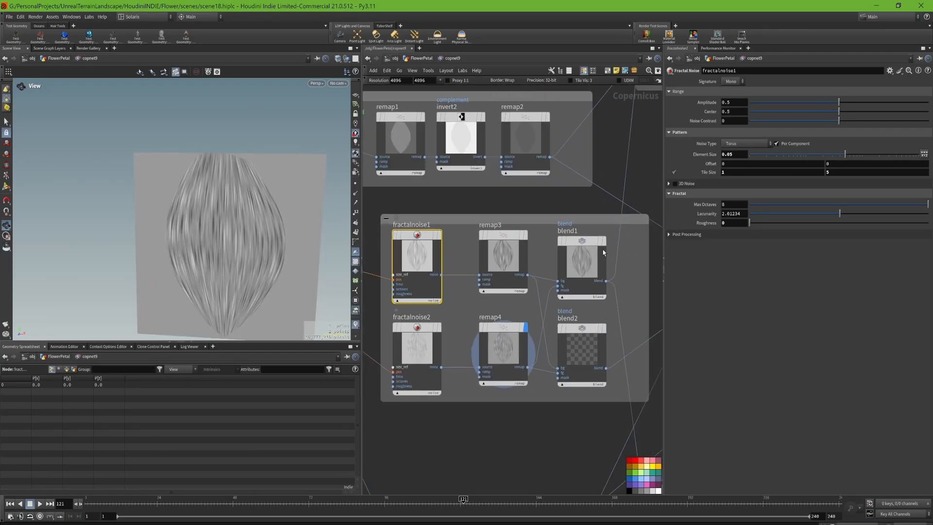
mouse_move(603, 251)
left_click(607, 215)
- Follow the streak pattern back into the base color group, displaying blend6 and blend7, then blend8 with its parameters
middle_click_drag(659, 77, 529, 209)
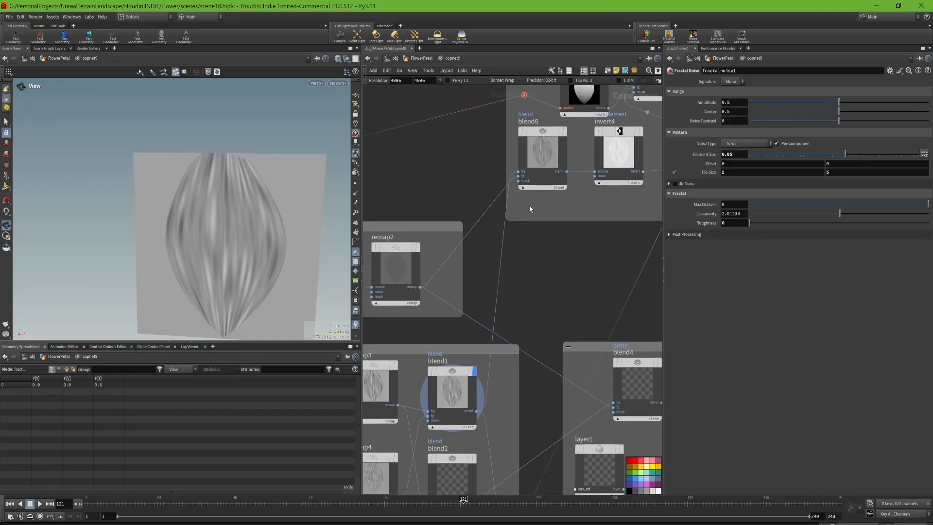
middle_click_drag(459, 170, 562, 253)
middle_click_drag(504, 251, 454, 264)
left_click(617, 237)
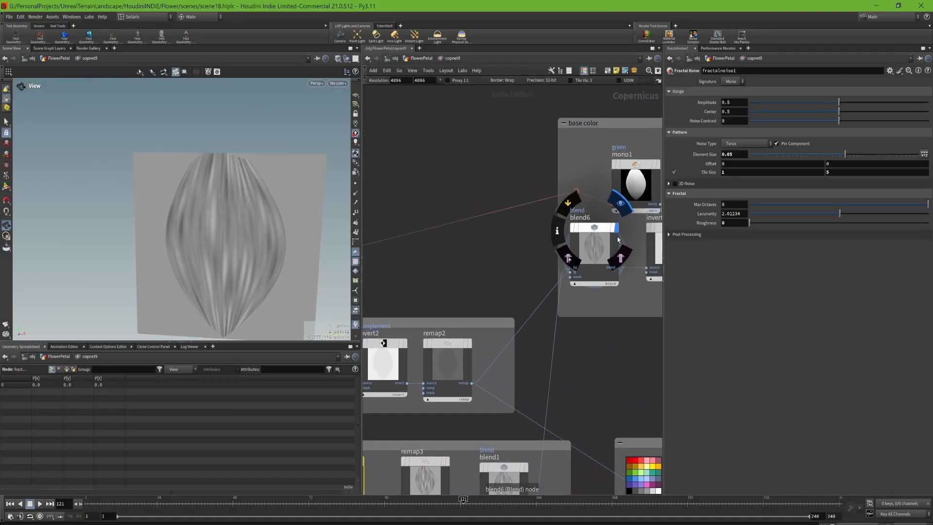
middle_click_drag(623, 237, 477, 244)
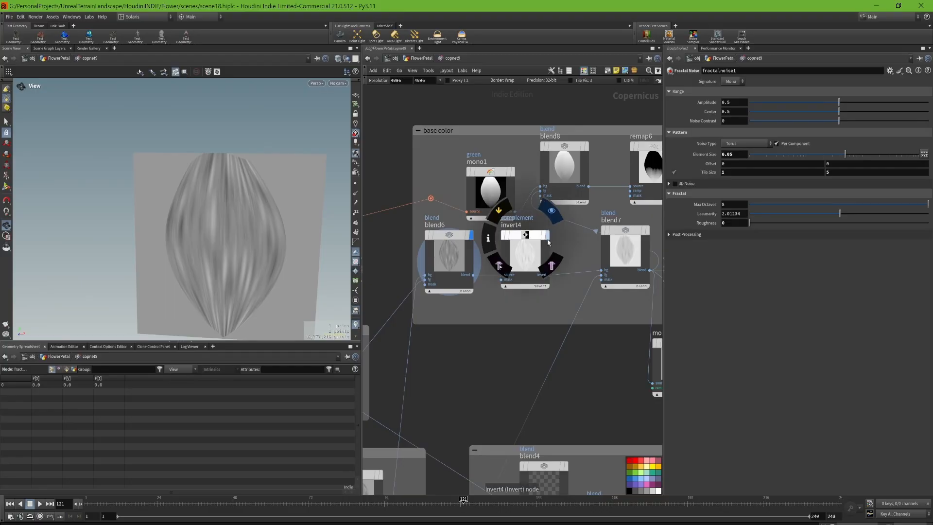
middle_click_drag(563, 249, 538, 250)
mouse_move(602, 243)
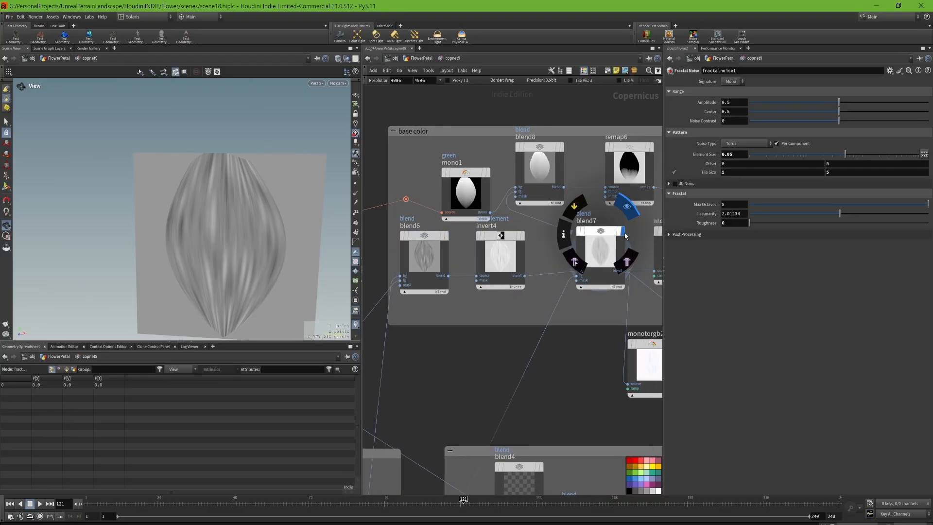
left_click(624, 205)
left_click(601, 250)
left_click(562, 148)
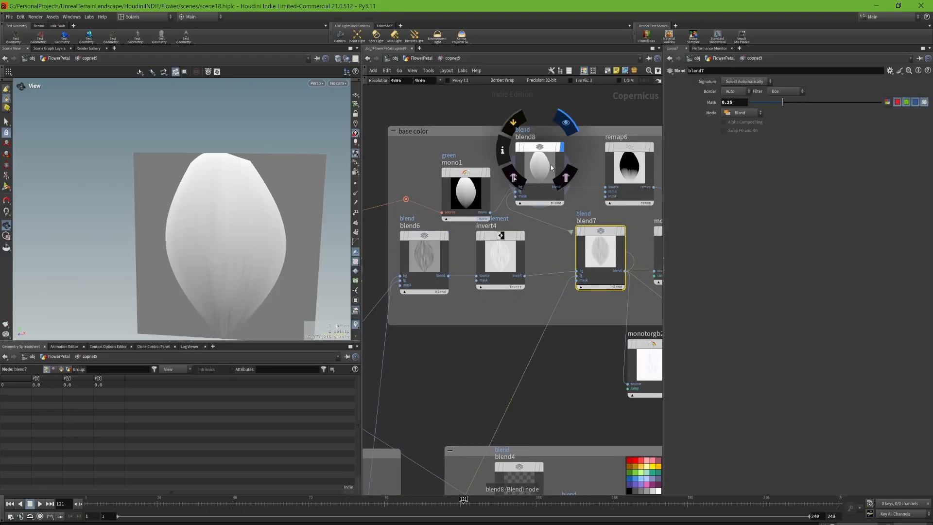
left_click(539, 165)
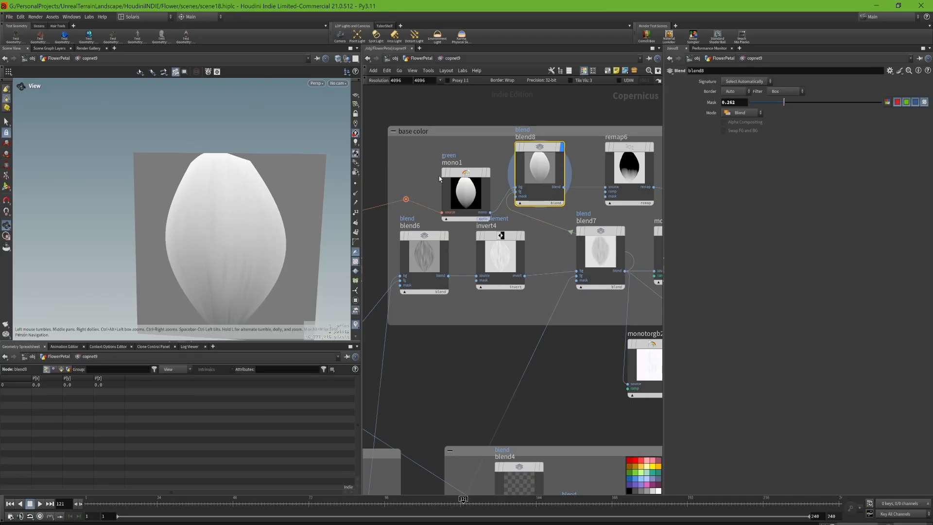
- Display the remap6 result with its parameters and examine the mask at the petal base
middle_click_drag(591, 168, 495, 164)
mouse_move(534, 160)
left_click(555, 143)
left_click(534, 165)
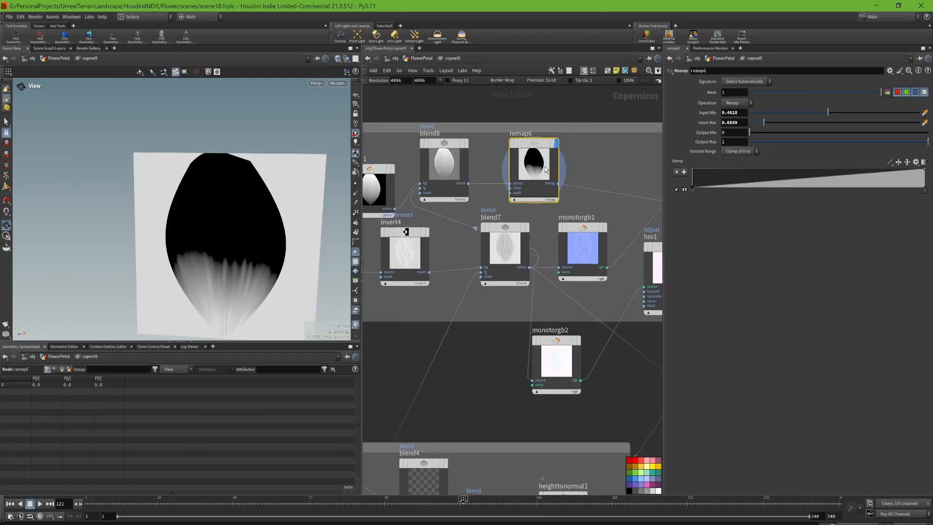
left_click_drag(263, 323, 214, 290)
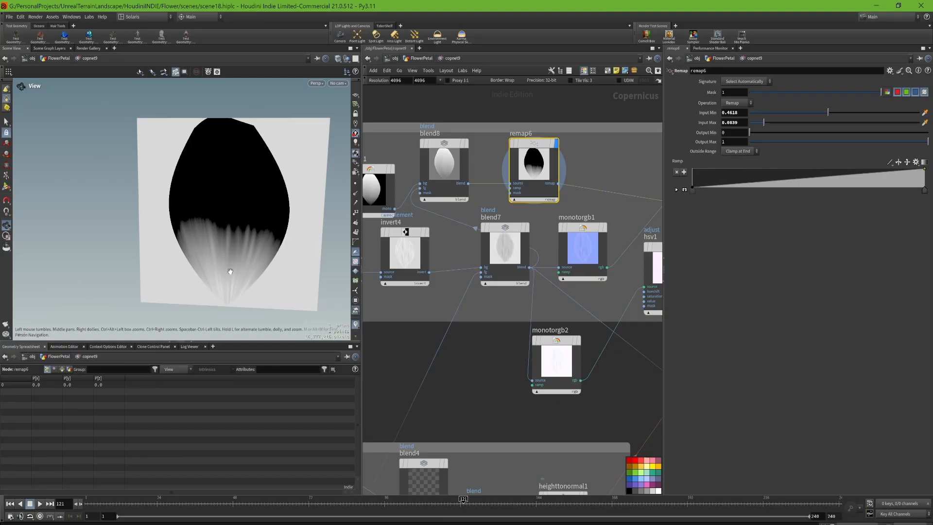
- Display the colored petal from blend9 together with its blend parameters
middle_click_drag(611, 197, 539, 201)
middle_click_drag(624, 174, 567, 178)
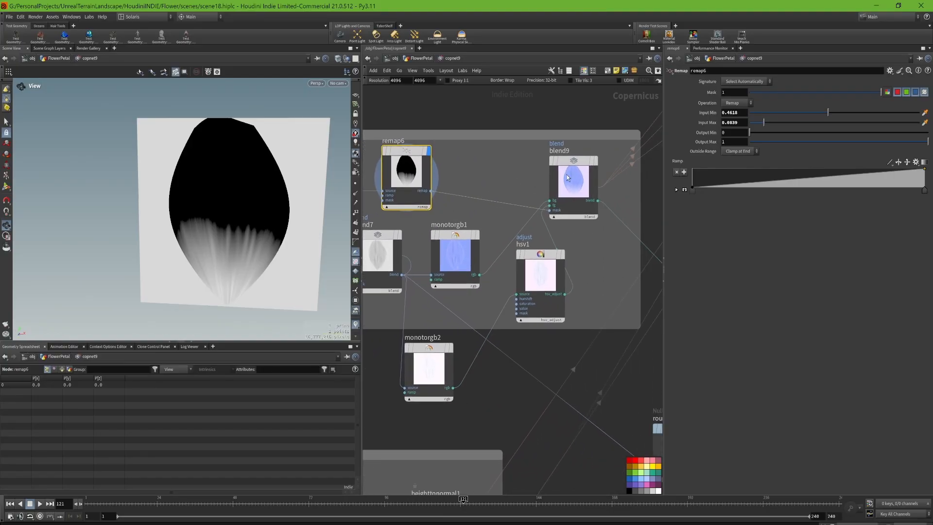
mouse_move(567, 178)
left_click(601, 133)
left_click(572, 181)
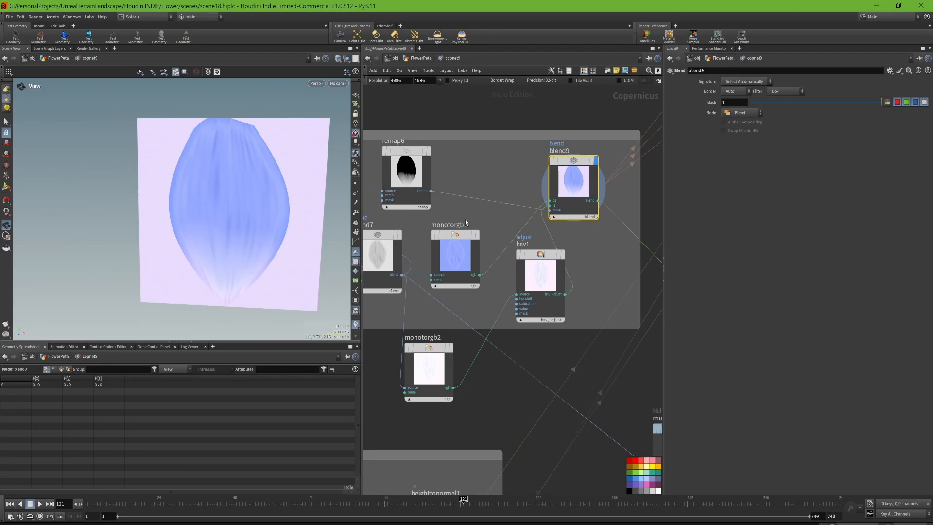
- Inspect the monotorgb1 color ramp and the hsv1 result with its parameters, then display blend9 again
left_click(454, 254)
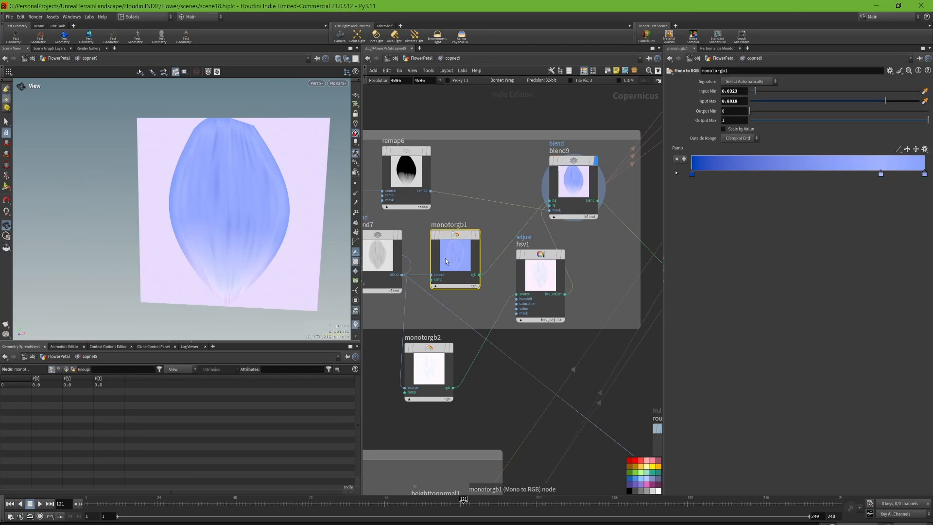
left_click(566, 256)
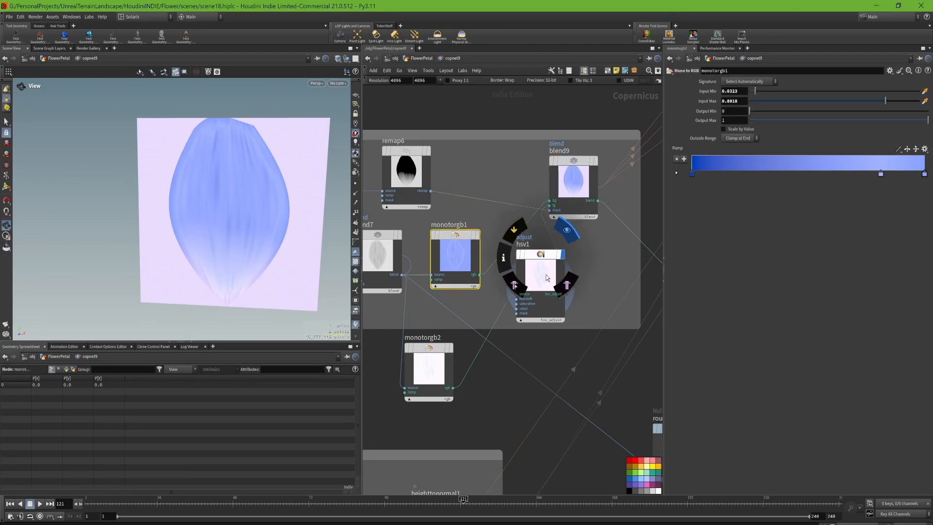
left_click(544, 276)
middle_click_drag(489, 301, 515, 297)
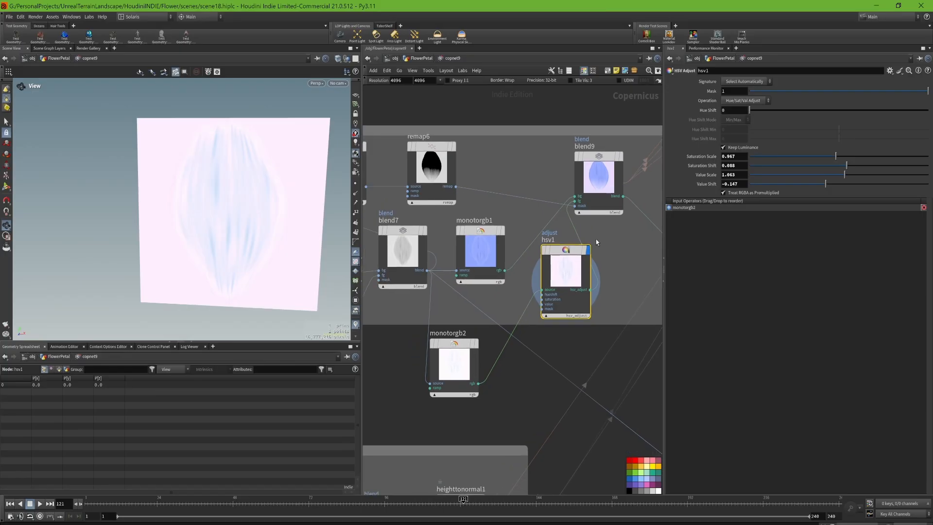
left_click(622, 157)
left_click(604, 176)
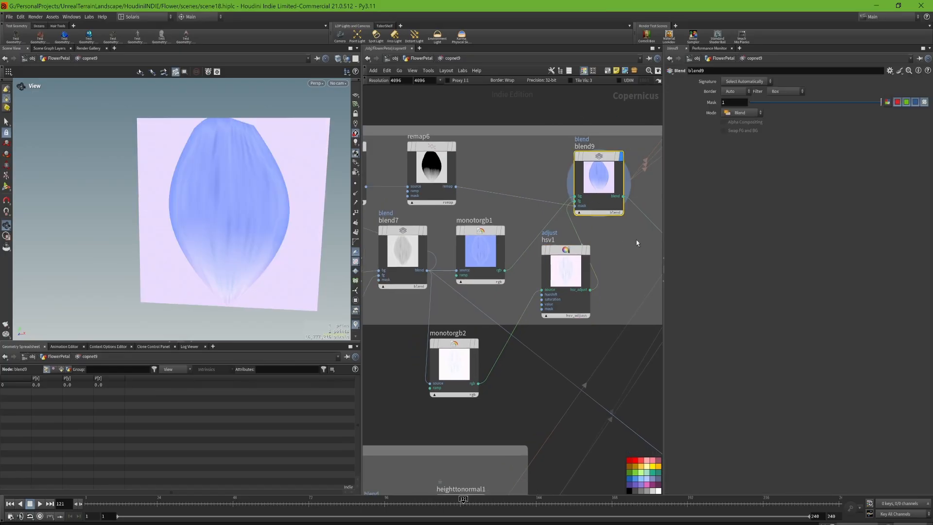
- Follow the network from blend9 past the image outputs and back to the streak noise group, then display blend2 with its parameters
middle_click_drag(625, 242, 508, 258)
middle_click_drag(631, 298, 573, 339)
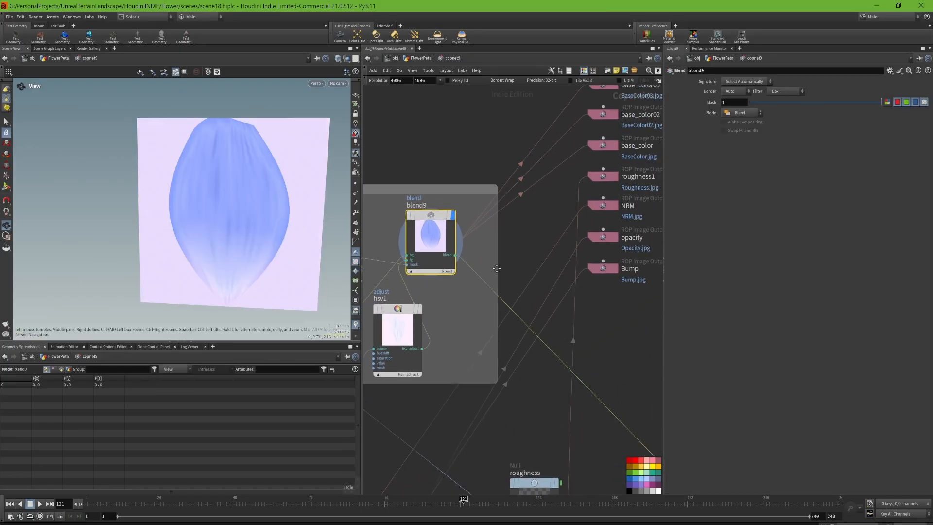
middle_click_drag(541, 229, 612, 165)
middle_click_drag(508, 278, 576, 241)
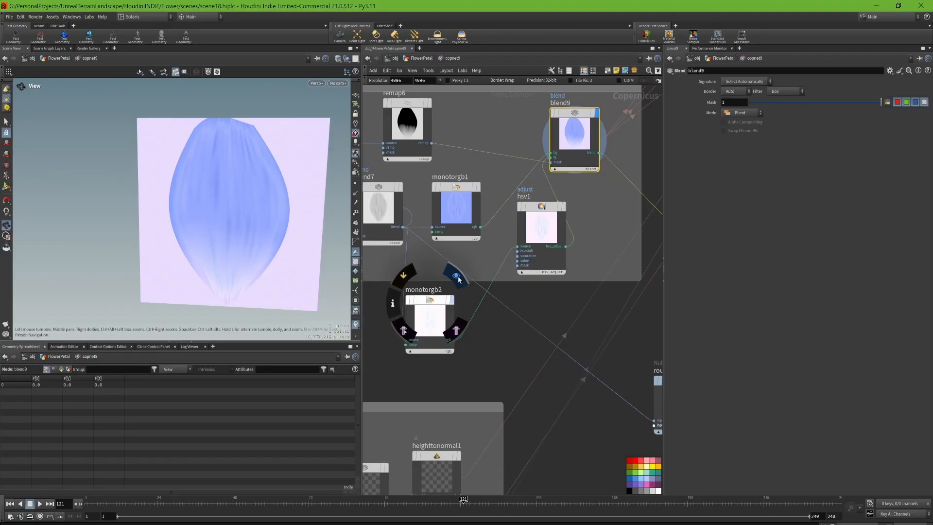
middle_click_drag(415, 269, 654, 167)
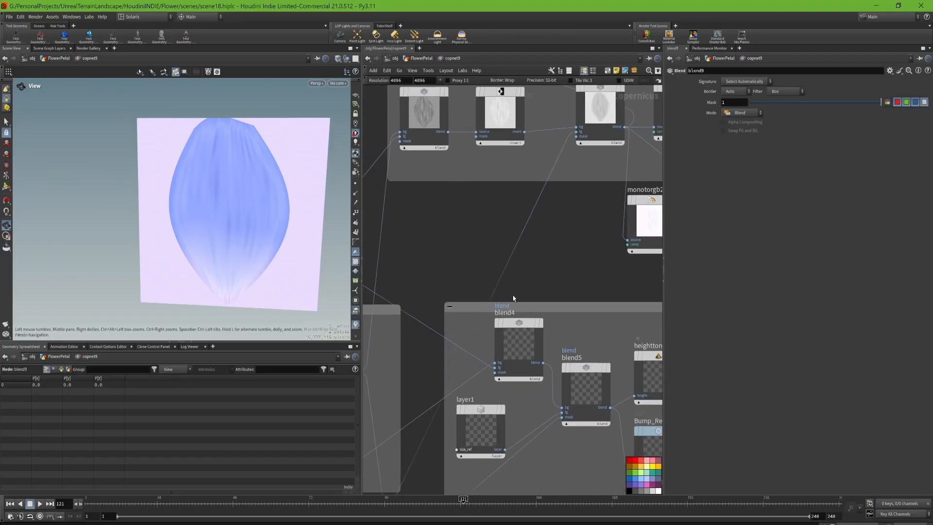
scroll(475, 250, "down", 5)
middle_click_drag(450, 260, 513, 237)
scroll(480, 255, "up", 3)
middle_click_drag(562, 275, 518, 261)
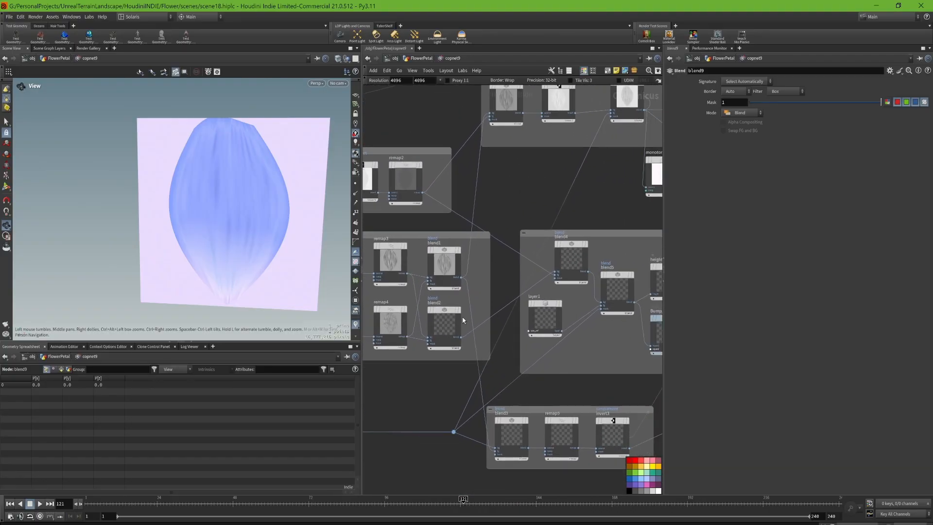
left_click(466, 320)
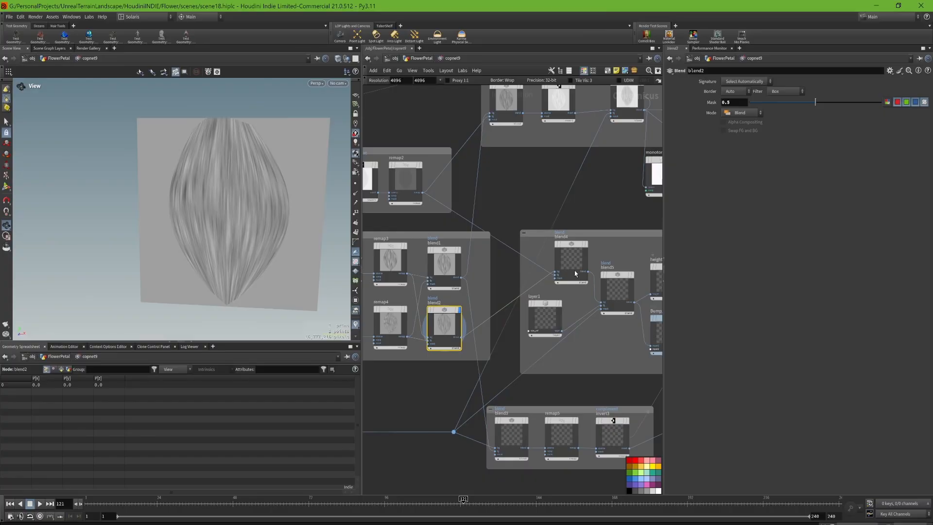
- Display blend4 and the blend5 result that follows it, together with their blend parameters
left_click(588, 224)
scroll(586, 261, "up", 3)
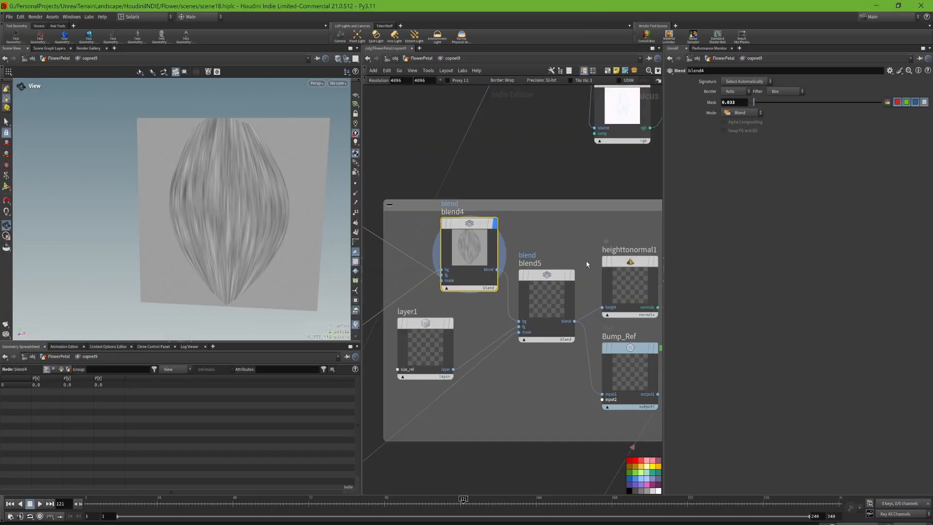
left_click(546, 307)
middle_click_drag(466, 318, 522, 297)
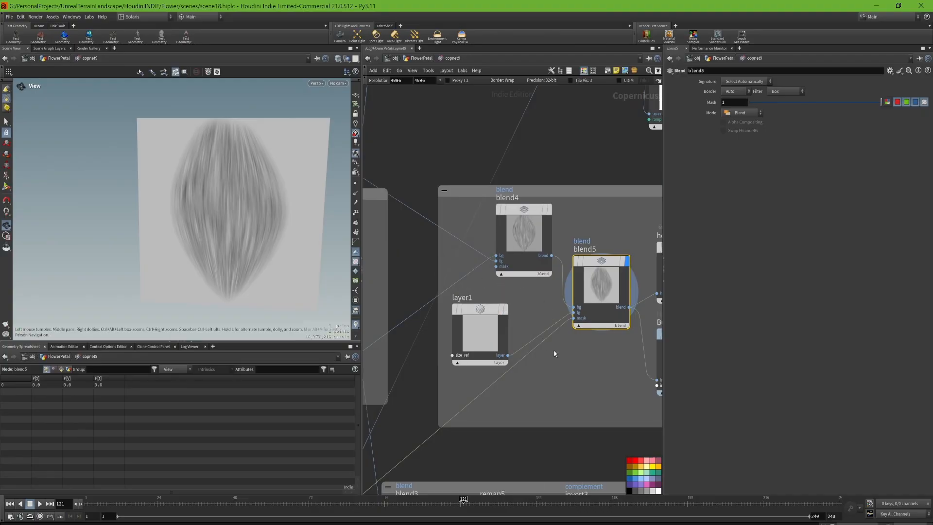
- Trace the mask input of blend5 back to the petal mask group and display the soft edge mask from fill1
scroll(536, 347, "down", 3)
middle_click_drag(527, 379, 620, 300)
middle_click_drag(442, 339, 670, 330)
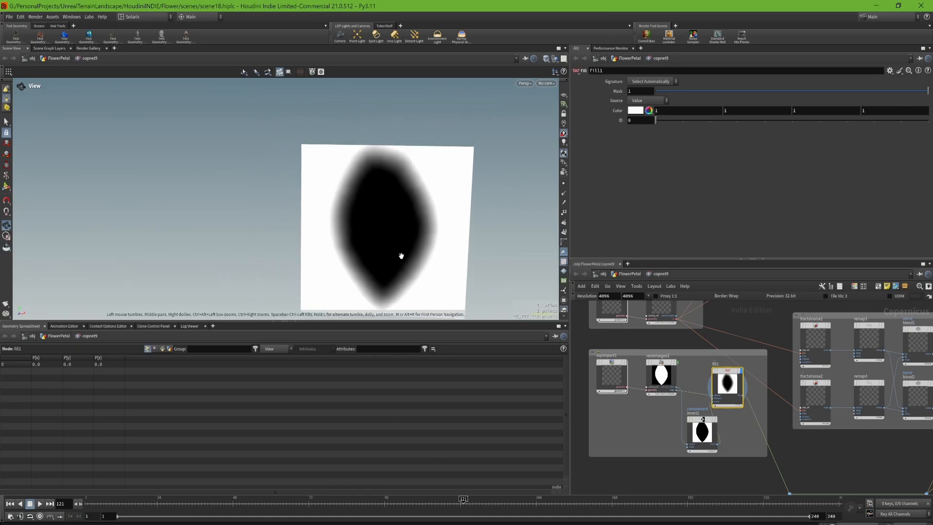
middle_click_drag(400, 254, 370, 210)
left_click_drag(369, 210, 383, 188)
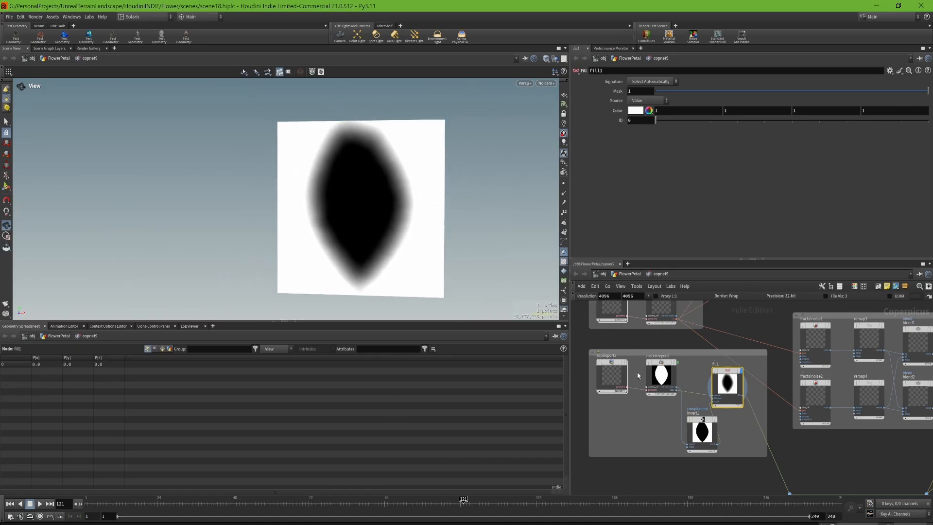
- Display the petal silhouette from rasterizegeo2 and its inverted version from invert1, with their parameters
left_click(673, 370)
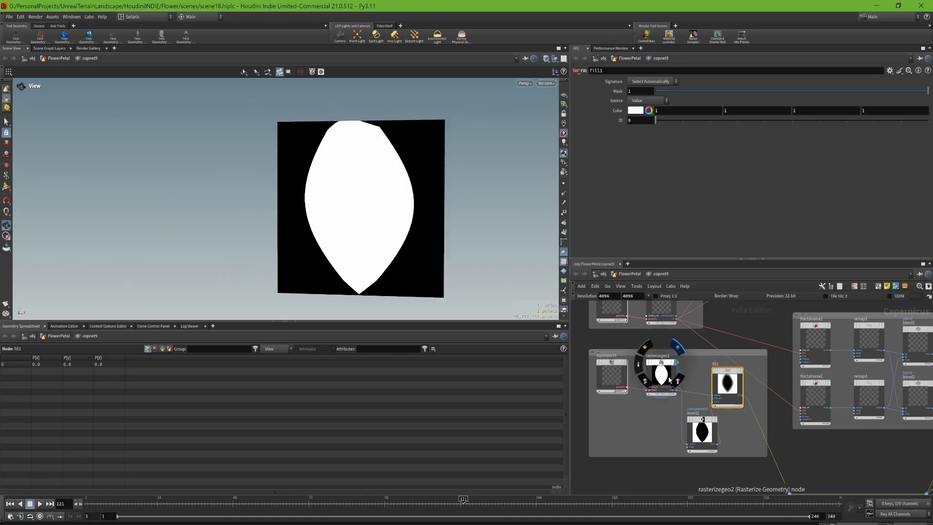
left_click(717, 425)
left_click(707, 437)
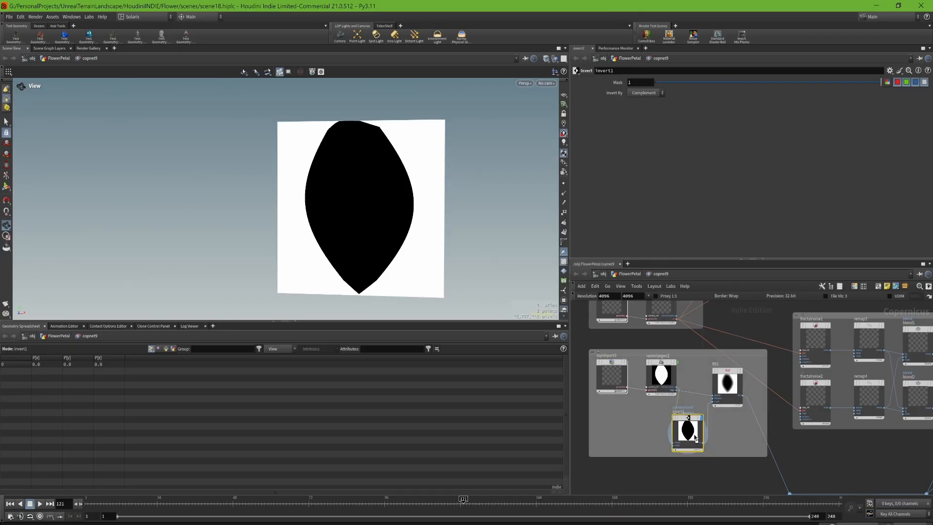
scroll(708, 417, "up", 5)
middle_click_drag(717, 381, 736, 397)
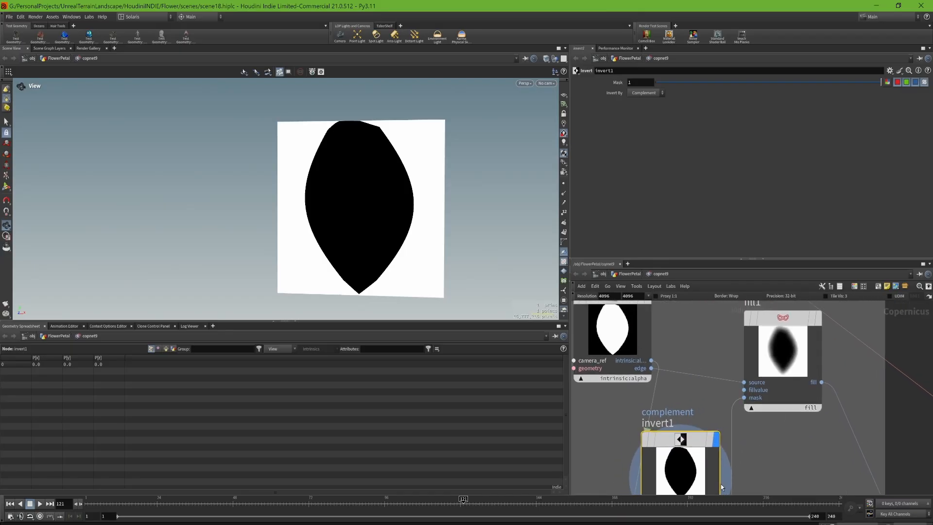
- Display the fill1 result again with its parameters and examine how the mask fades at the petal border
left_click(819, 320)
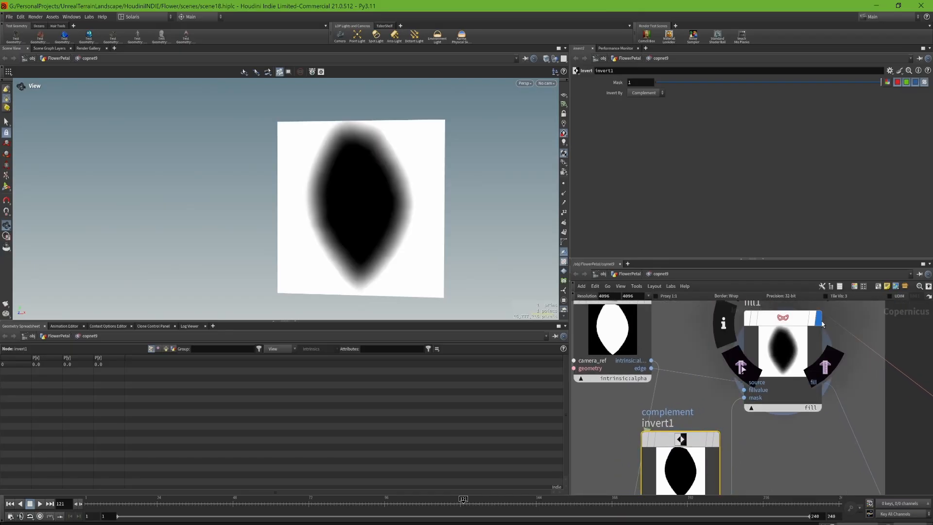
left_click(783, 363)
middle_click_drag(853, 378, 845, 424)
middle_click_drag(773, 408, 784, 362)
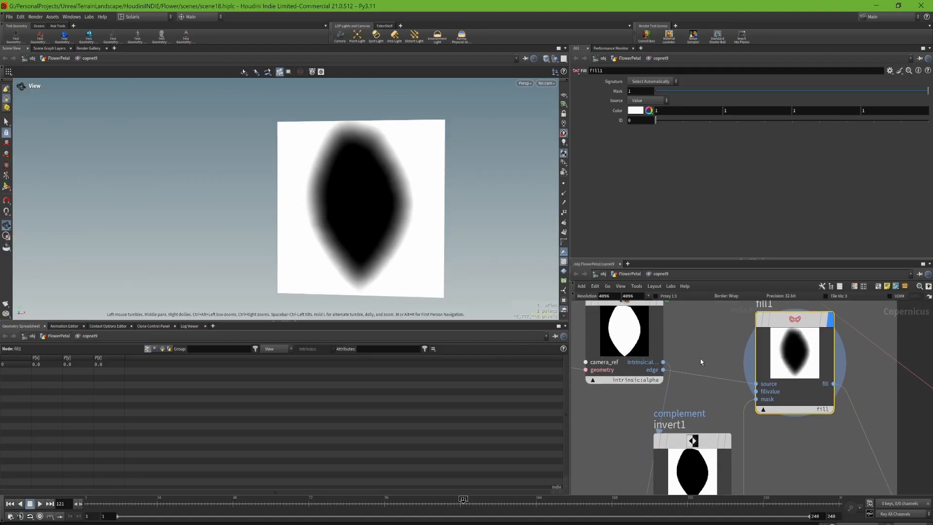
middle_click_drag(706, 344, 727, 374)
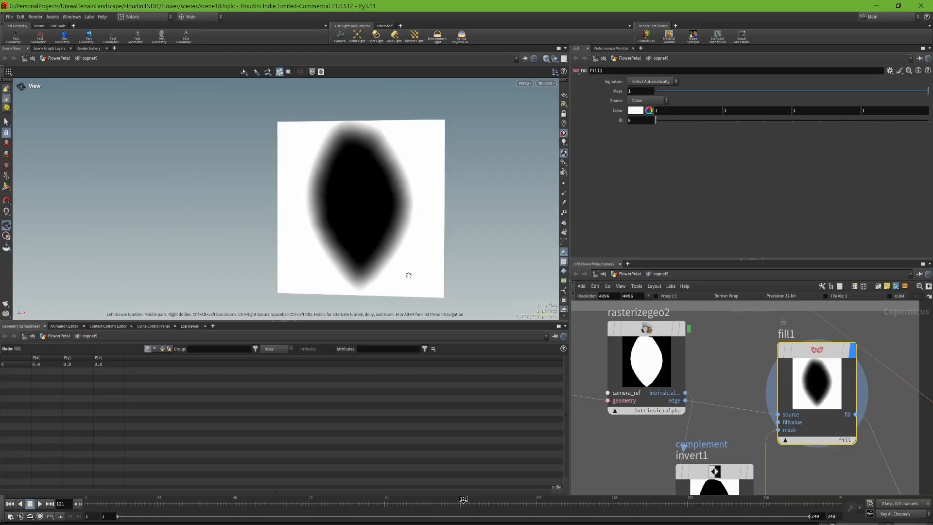
scroll(404, 248, "up", 3)
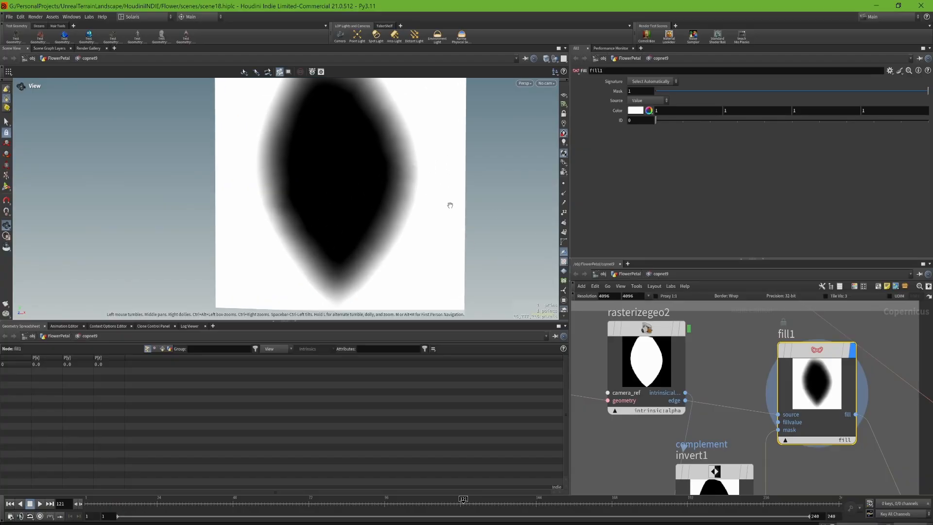
left_click_drag(409, 201, 429, 250)
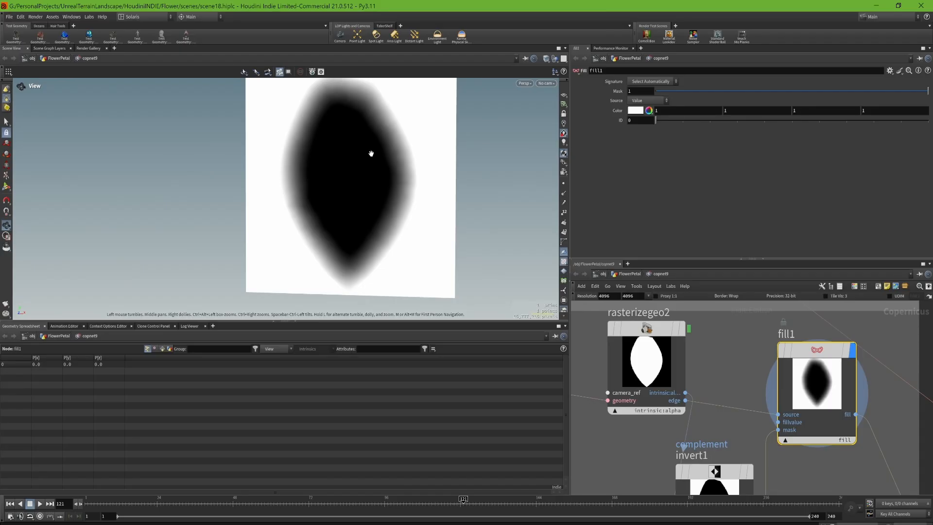
- Follow the fill1 output through the network to blend5 and display the masked streak height map
middle_click_drag(896, 373, 704, 366)
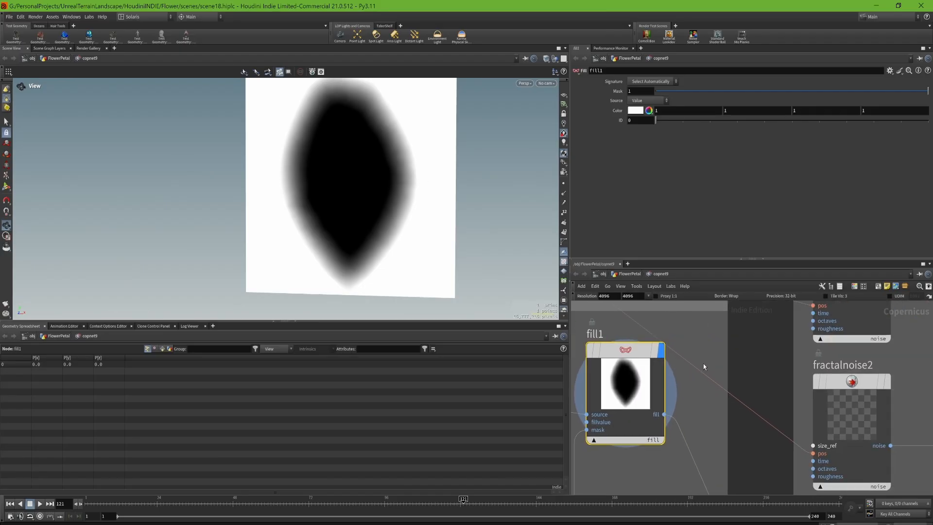
scroll(703, 364, "down", 5)
middle_click_drag(828, 465, 750, 402)
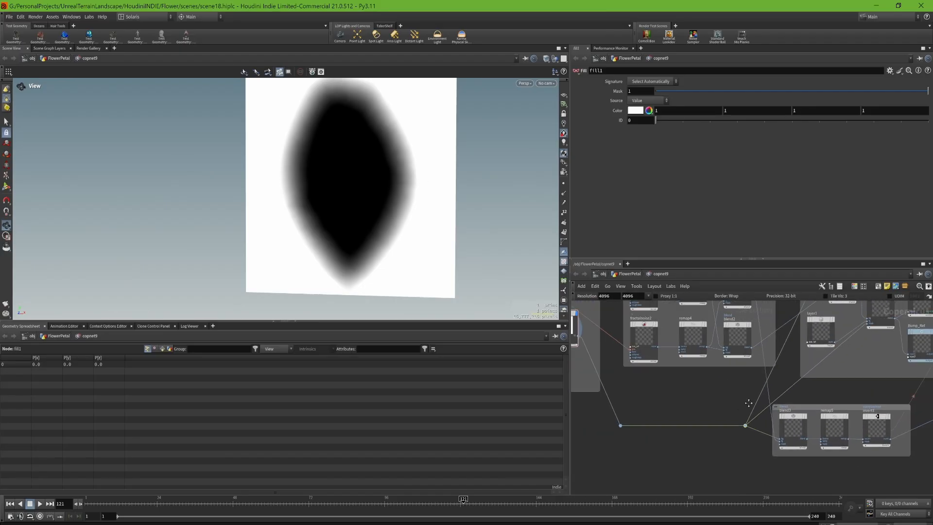
scroll(788, 407, "up", 2)
middle_click_drag(826, 341, 751, 414)
scroll(799, 397, "down", 1)
middle_click_drag(805, 394, 759, 425)
scroll(802, 383, "up", 3)
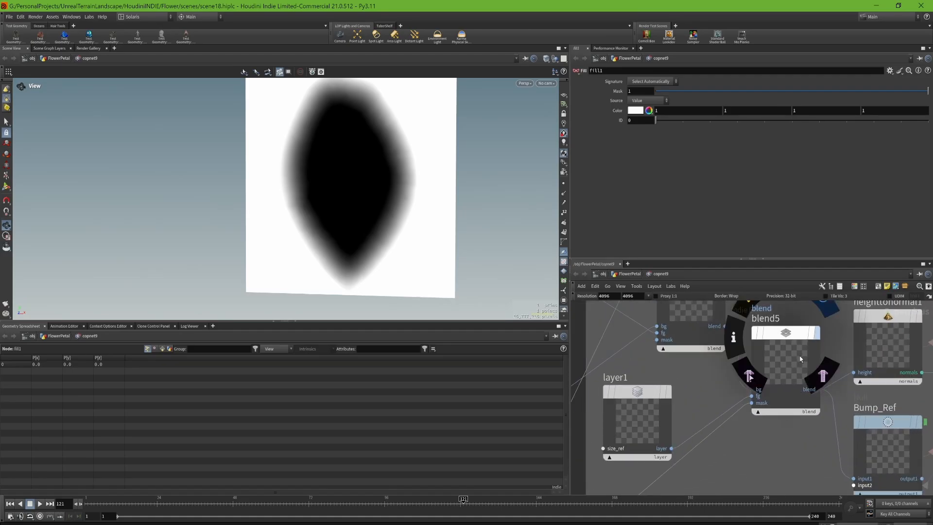
left_click(801, 358)
left_click_drag(354, 152, 363, 177)
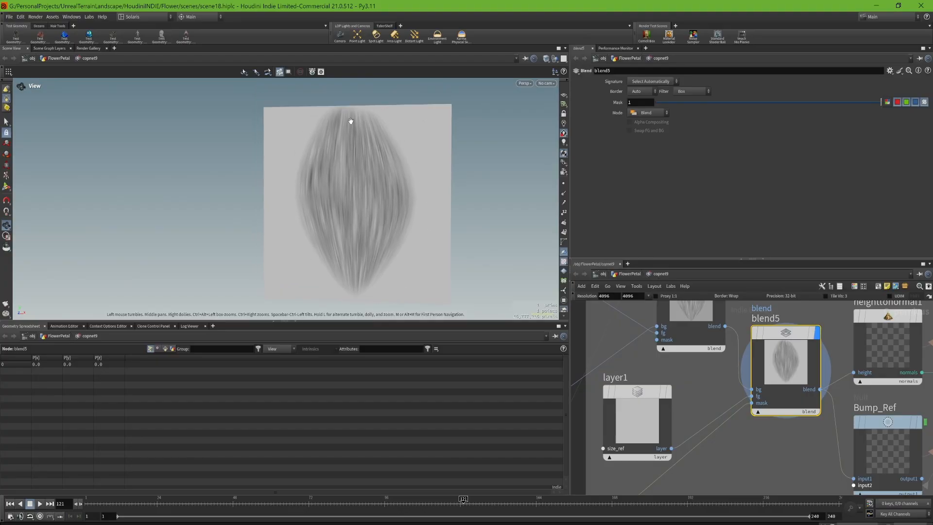
- Display the normal map from heighttonormal1 up close, then the height map passed to the Bump_Ref null
middle_click_drag(812, 442, 787, 463)
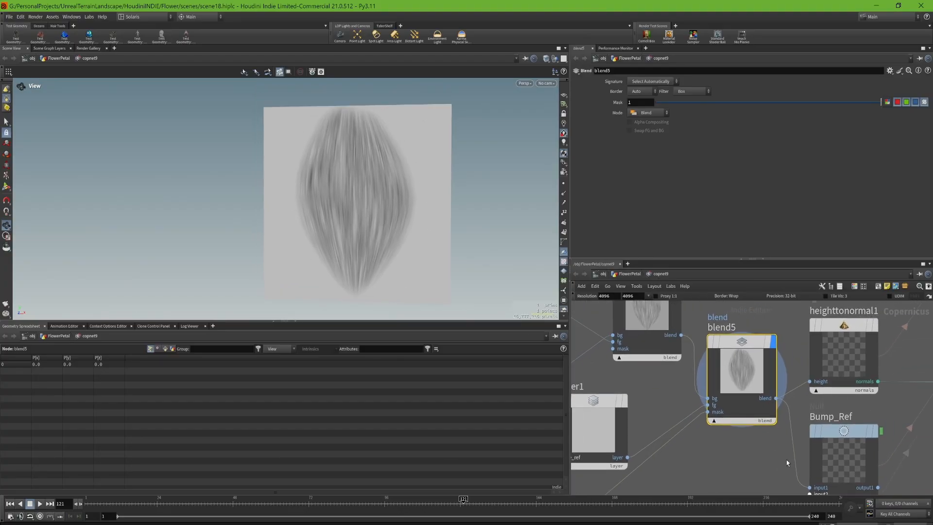
left_click(878, 327)
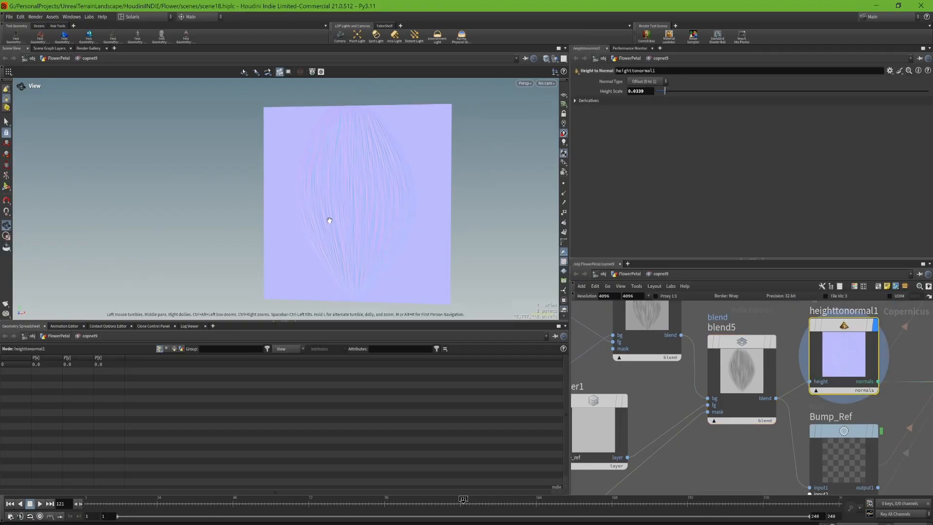
scroll(319, 190, "up", 2)
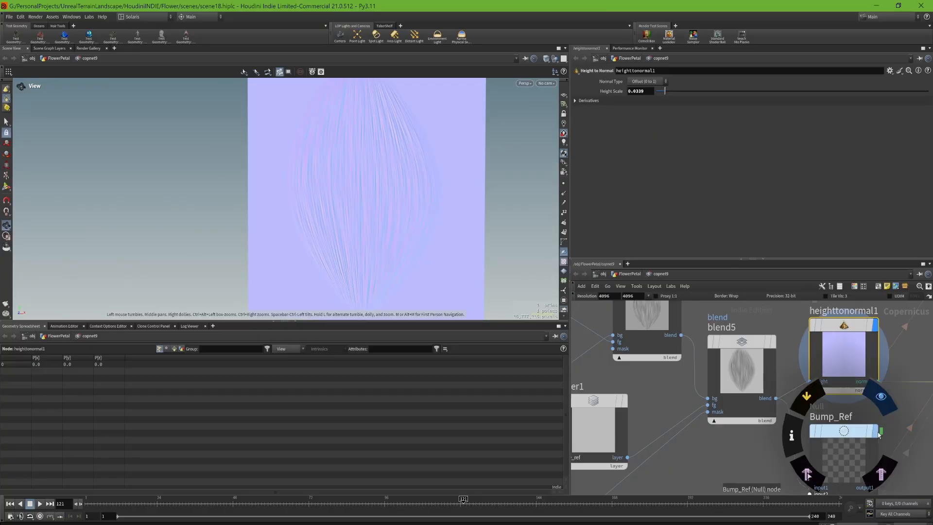
left_click(875, 431)
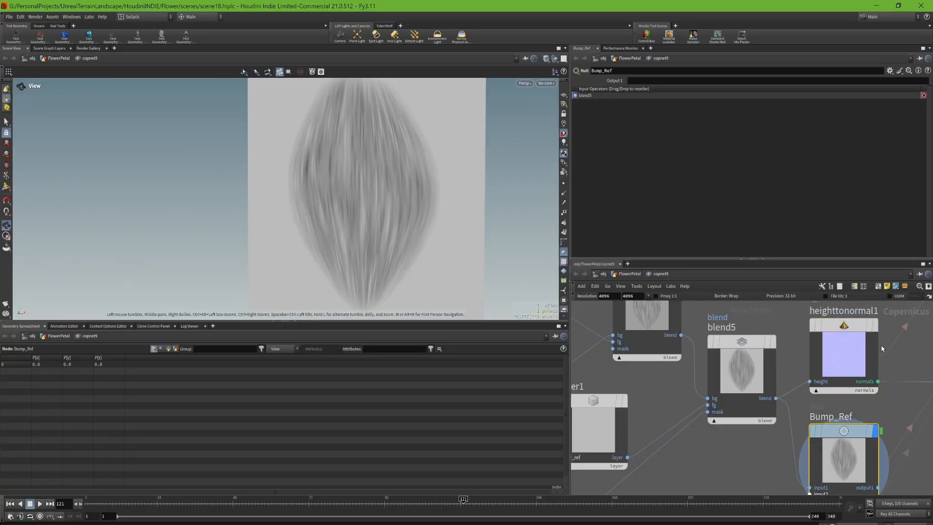
- Display blend3 in the opacity group with its parameters and trace where its inputs come from
left_click(722, 392)
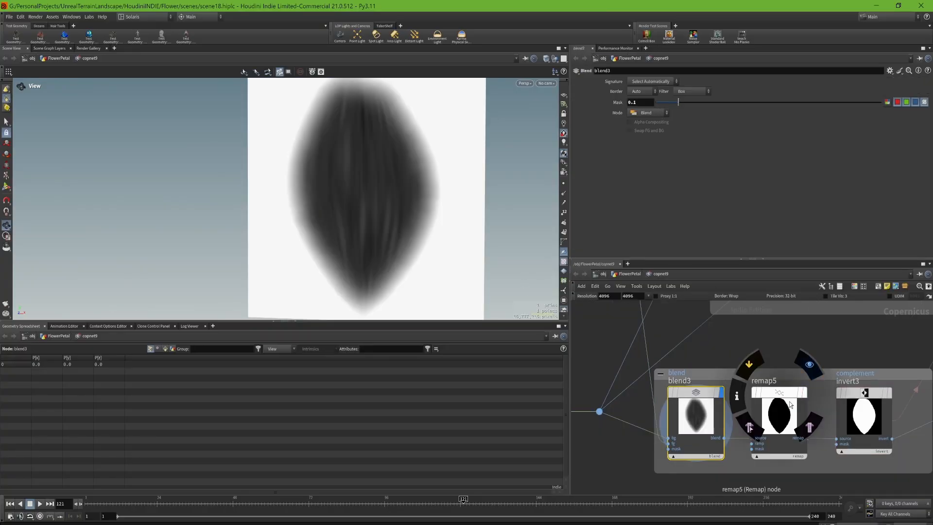
middle_click_drag(698, 366, 768, 384)
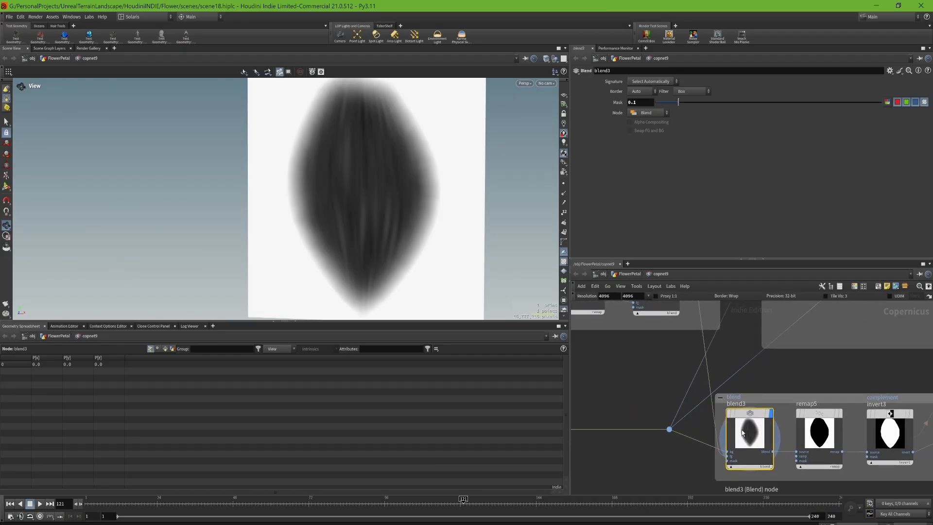
middle_click_drag(678, 363, 707, 433)
middle_click_drag(816, 447, 764, 396)
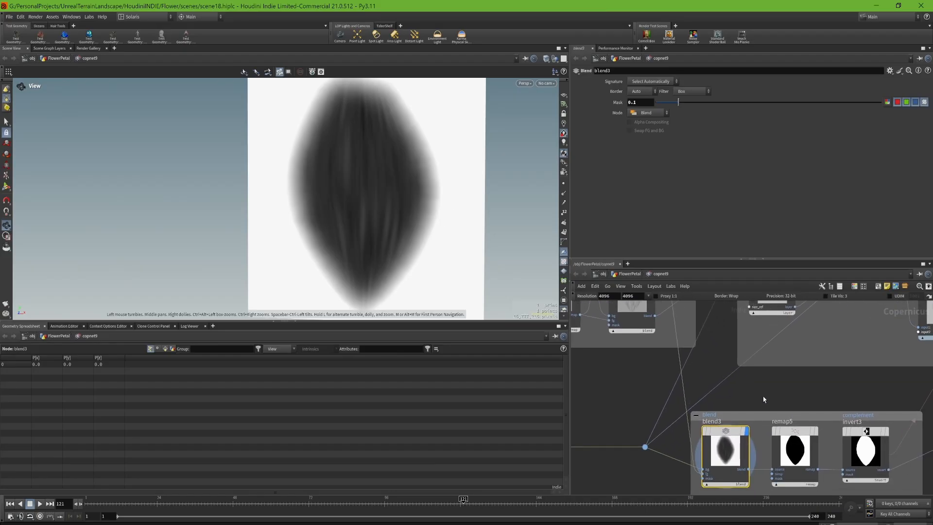
- Display the hard-edged mask from remap5 and the inverted opacity mask from invert3, with their parameters
left_click(817, 434)
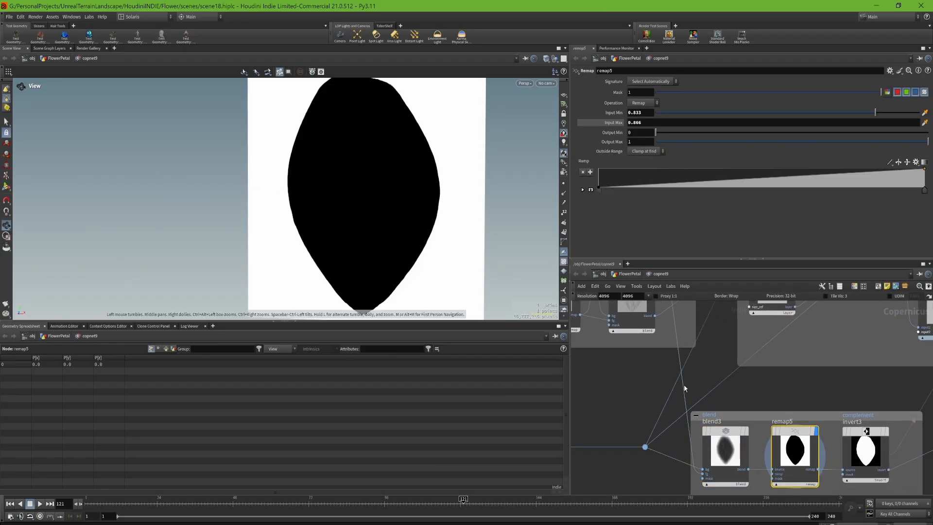
middle_click_drag(797, 392, 733, 372)
left_click(823, 411)
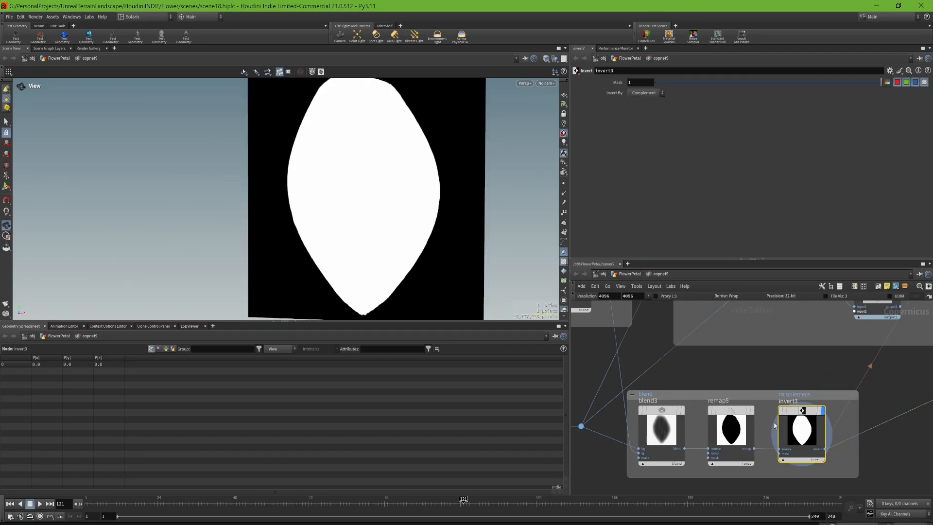
right_click_drag(367, 198, 372, 246)
- Follow the texture connections to previewmaterial1, display it, and orbit to view the textured petal from the front
middle_click_drag(811, 373, 671, 458)
middle_click_drag(851, 396, 660, 456)
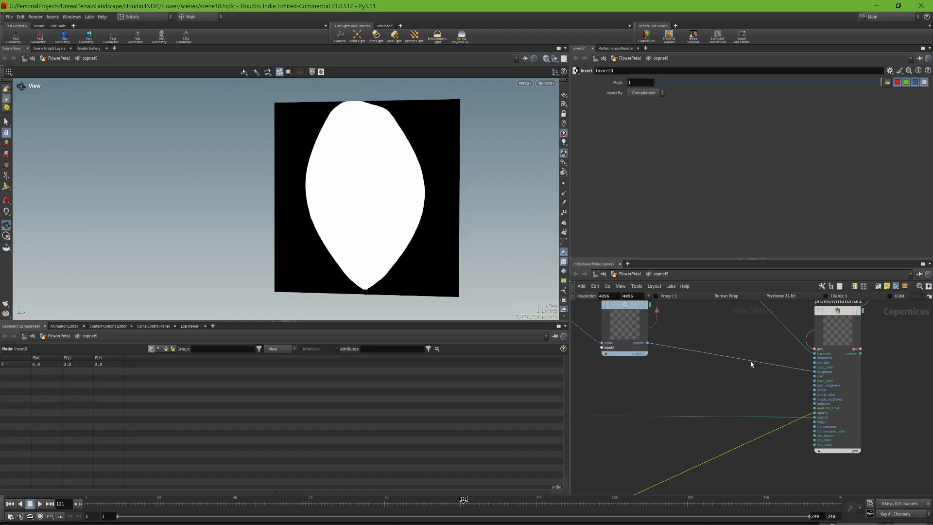
middle_click_drag(751, 364, 761, 416)
left_click(871, 364)
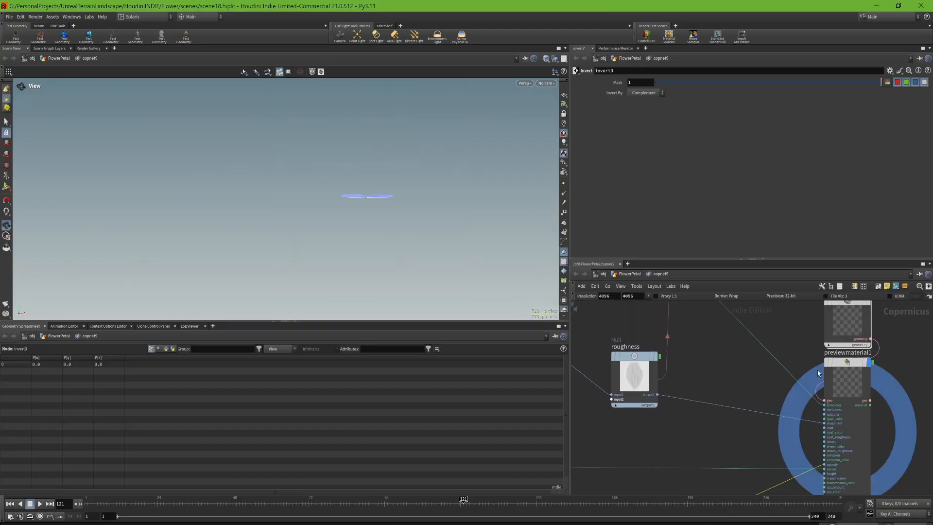
left_click_drag(372, 166, 350, 219)
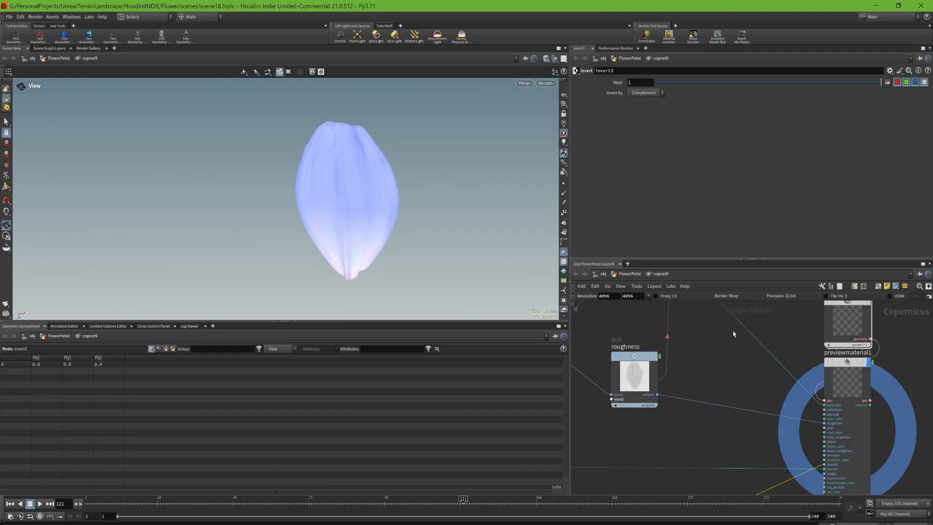
- Select all seven ROP Image Output nodes, from the base color outputs down to Bump
middle_click_drag(733, 334, 782, 451)
middle_click_drag(756, 347, 820, 445)
middle_click_drag(836, 408, 817, 442)
scroll(816, 442, "up", 3)
scroll(832, 454, "down", 5)
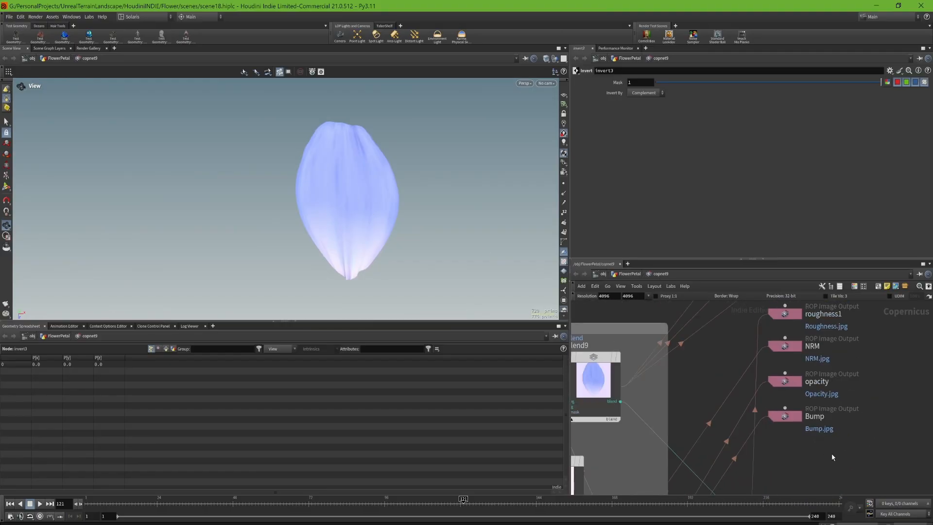
left_click_drag(828, 308, 801, 445)
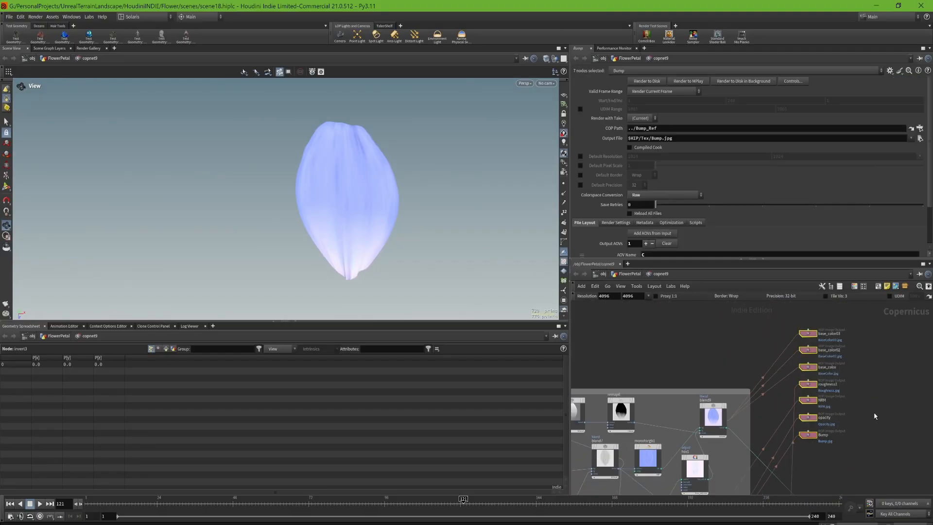
- Inspect the file output and colorspace settings of the individual base_color, NRM and opacity image output nodes
scroll(777, 433, "up", 4)
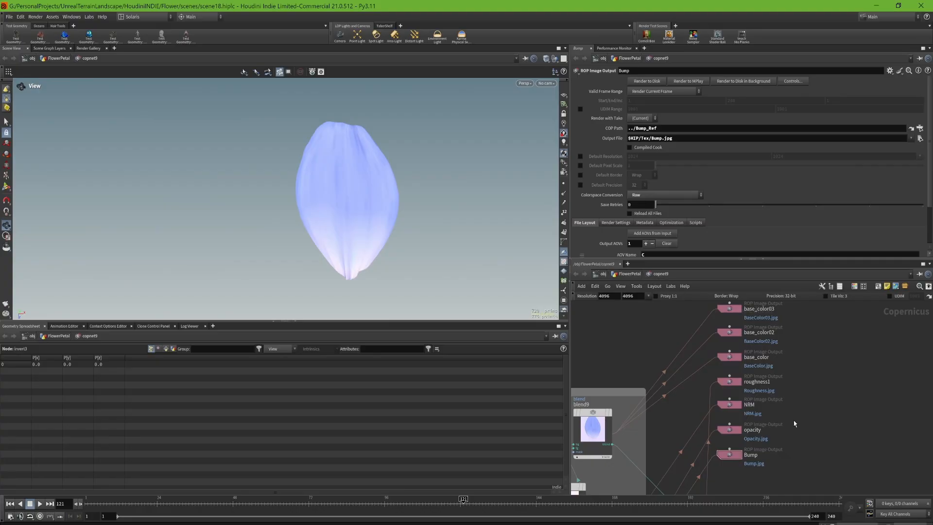
left_click_drag(778, 483, 723, 353)
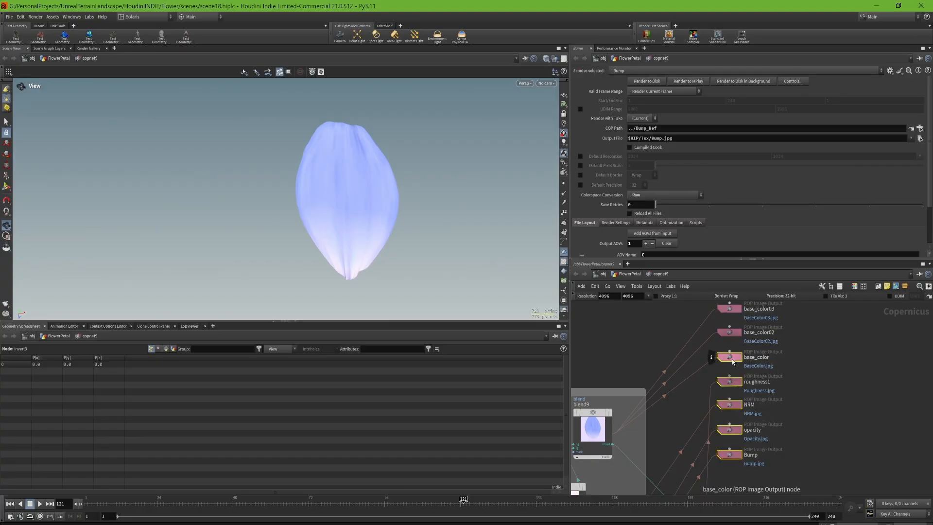
left_click(733, 361)
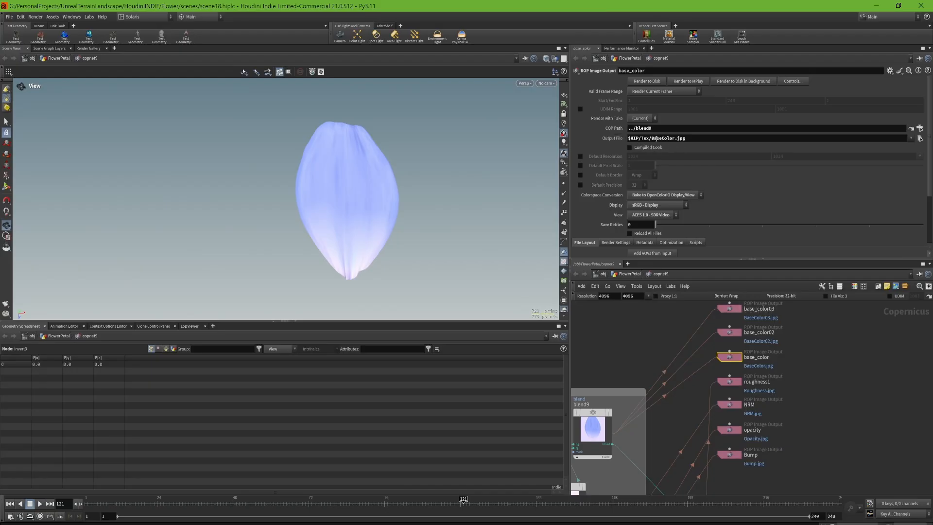
left_click(729, 382)
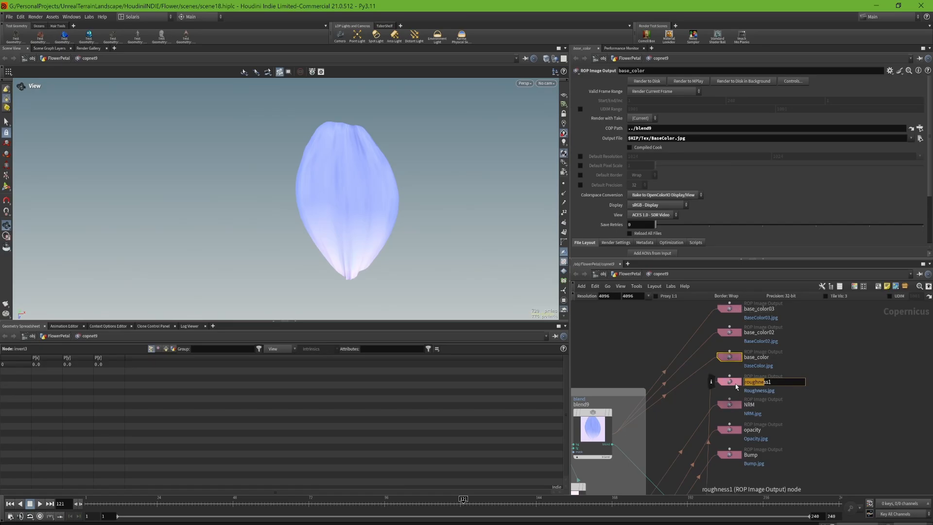
left_click(733, 407)
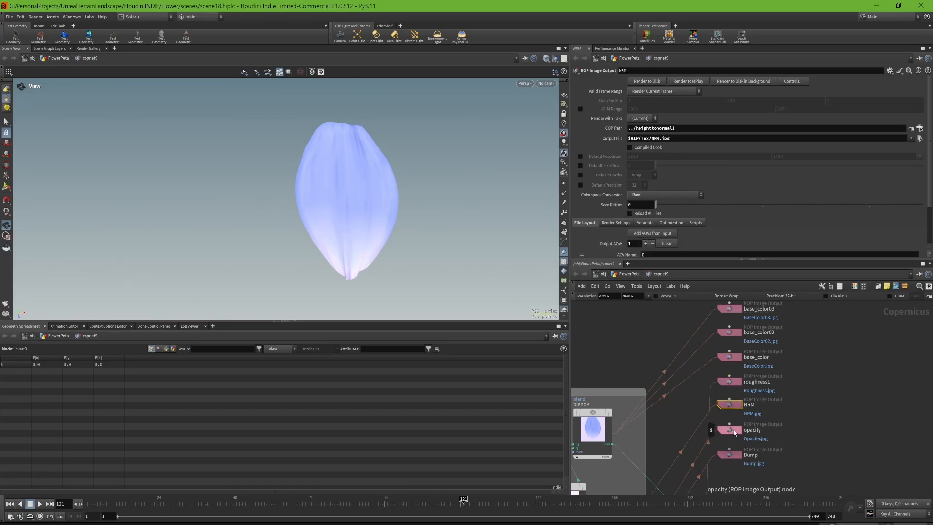
left_click(731, 430)
- Set the colorspace conversion of the roughness1, NRM, opacity and Bump outputs to Raw and compare it with base_color's setting
left_click_drag(722, 368, 753, 483)
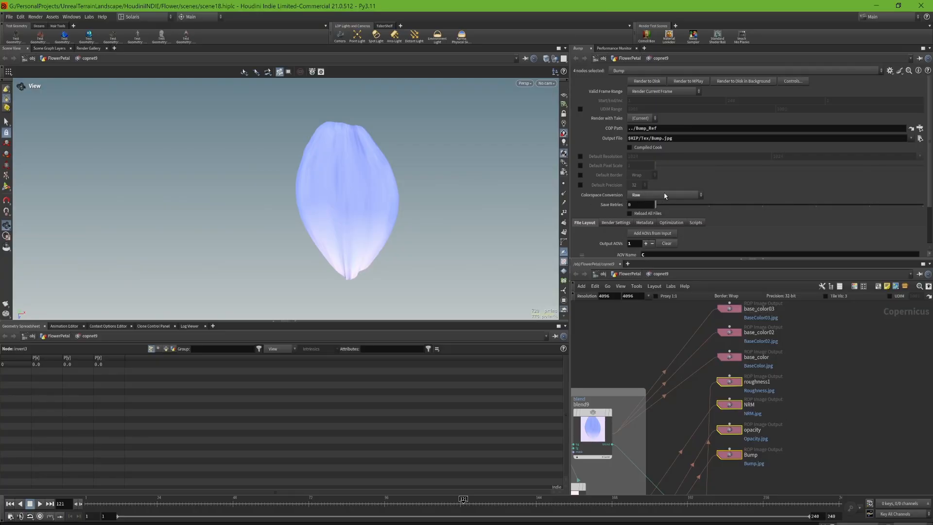
left_click(665, 195)
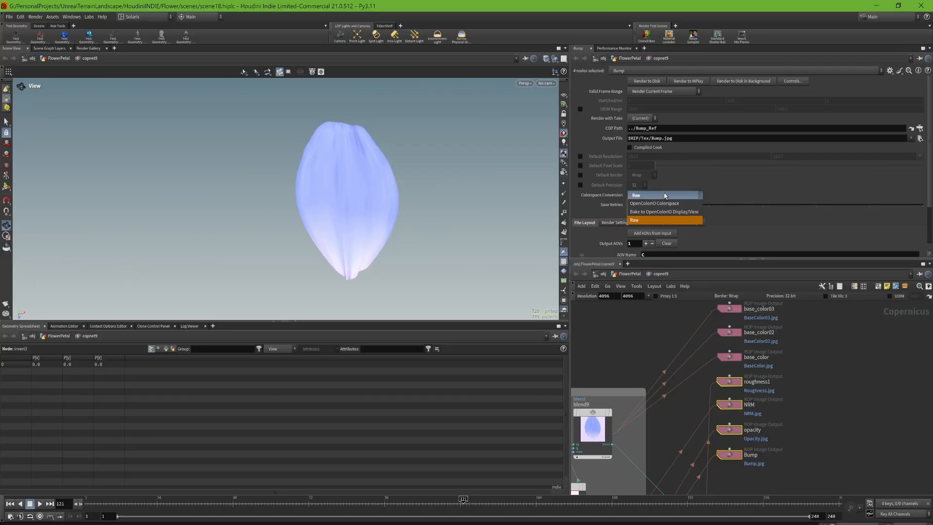
left_click(641, 222)
left_click(729, 357)
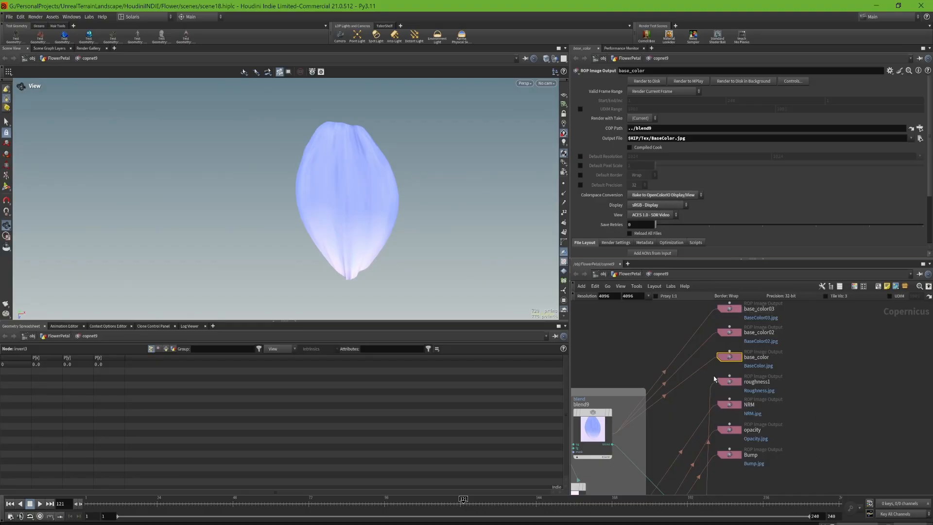
left_click_drag(714, 379, 762, 469)
middle_click_drag(798, 427, 833, 367)
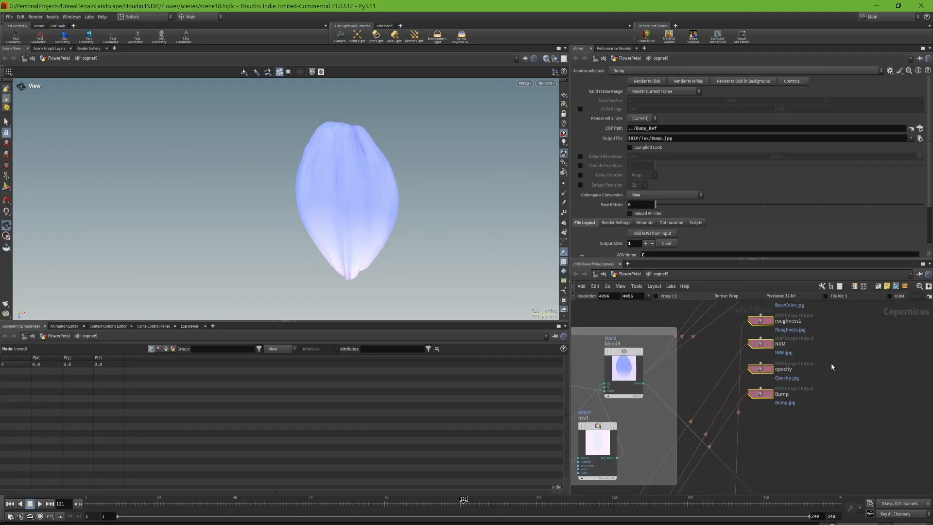
scroll(833, 367, "down", 5)
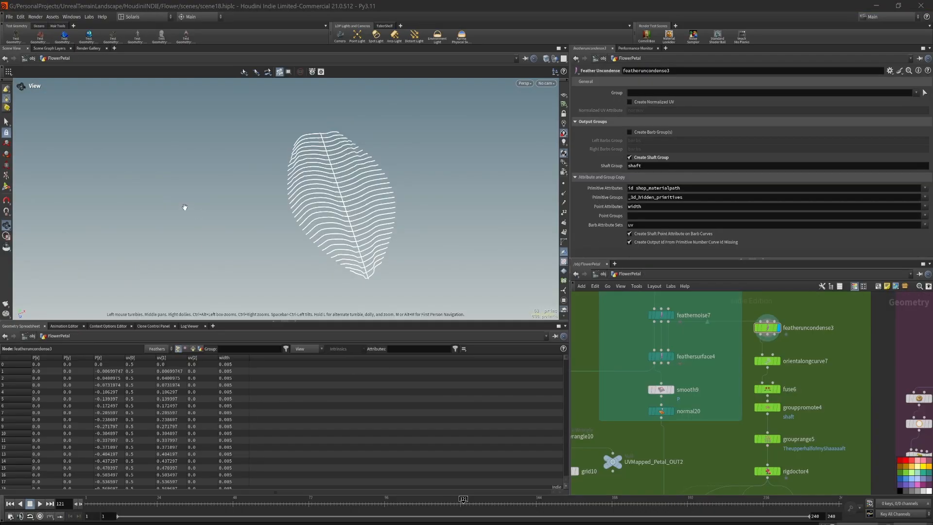
- Examine the petal's feather curves from featheruncondense3 and the chain of nodes below it
left_click_drag(183, 207, 201, 199)
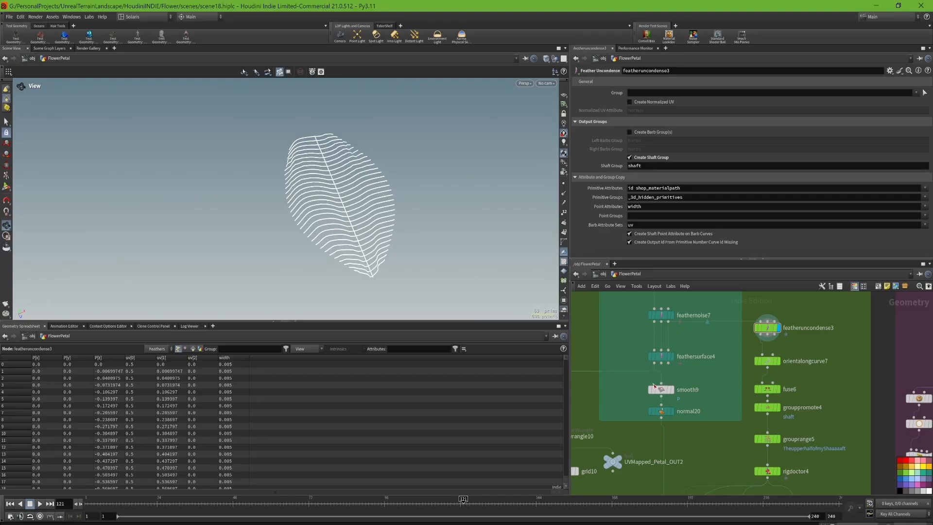
middle_click_drag(816, 431, 806, 413)
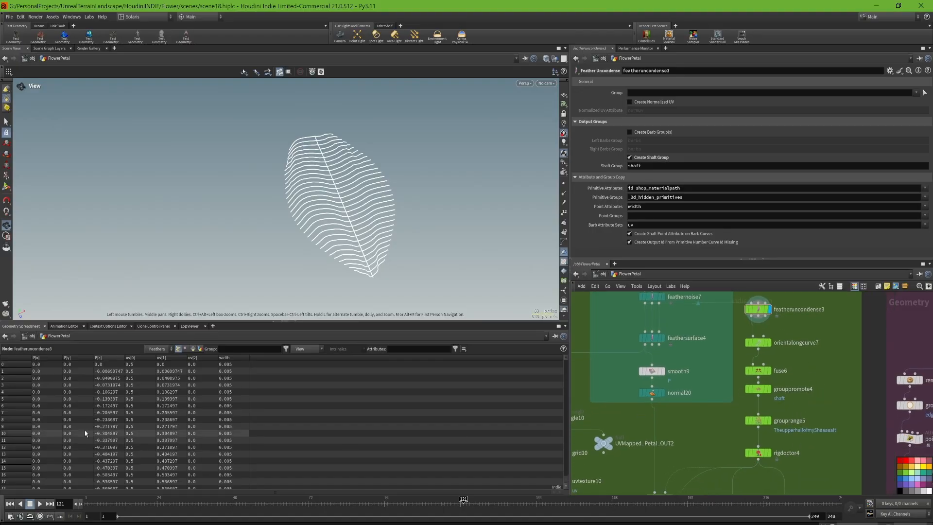
middle_click_drag(781, 313, 767, 364)
mouse_move(752, 356)
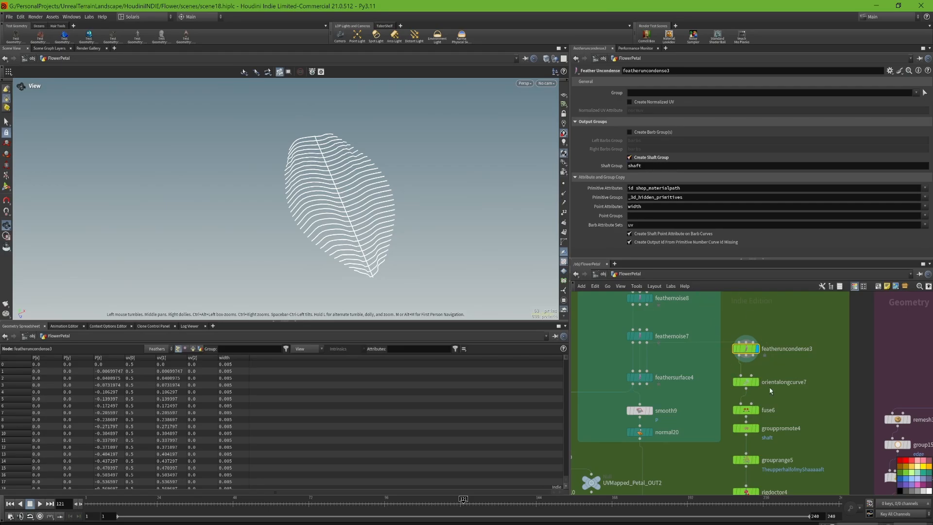
- Display orientalongcurve7 with its parameters and view the petal curves from a low angle and from above
left_click(746, 382)
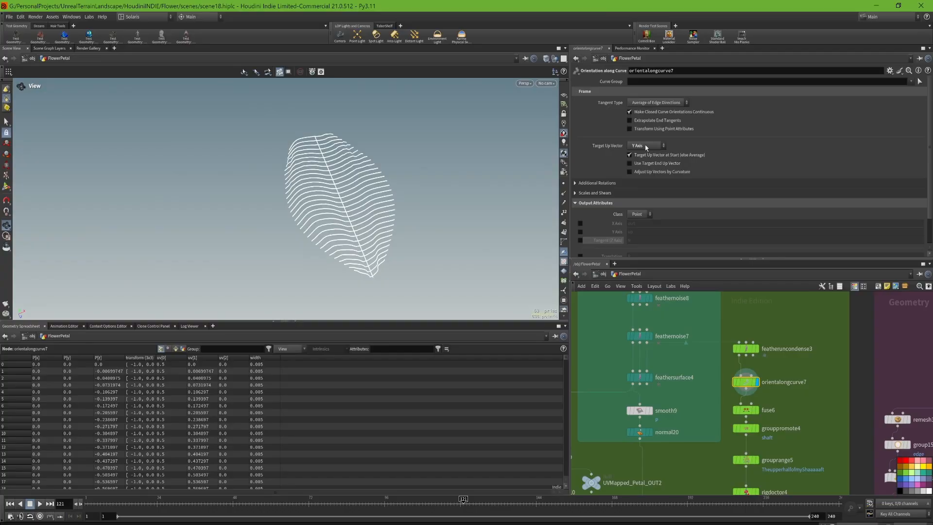
left_click_drag(422, 223, 359, 220)
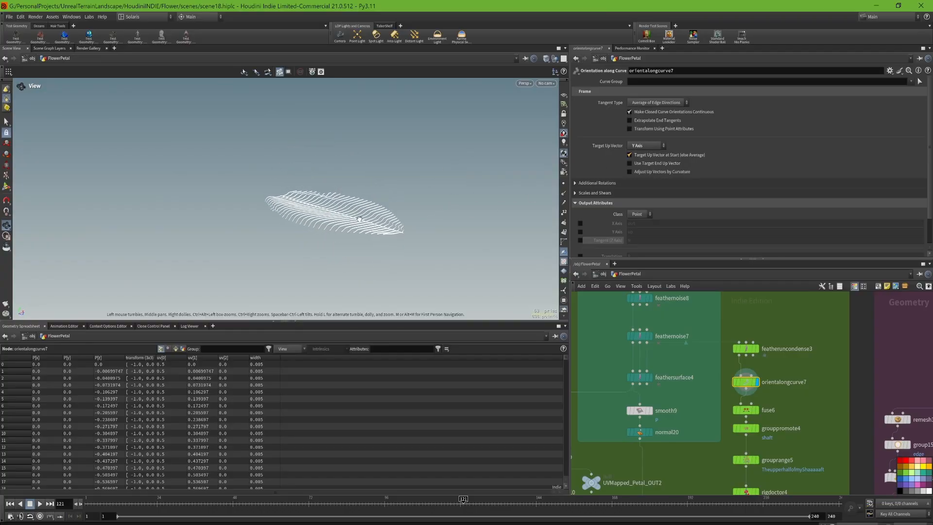
left_click_drag(376, 176, 377, 198)
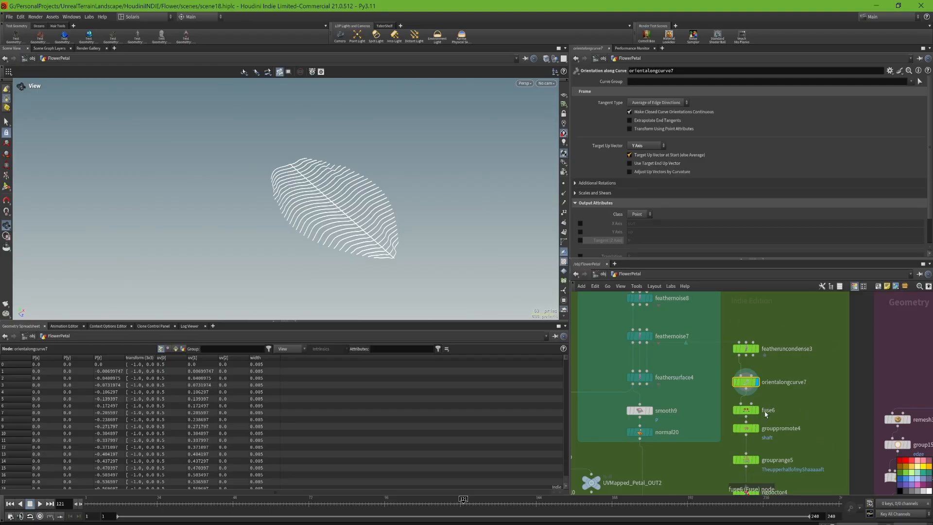
- Display fuse6 with its parameters and turn on point display to examine the points where the barbs meet the shaft
left_click(746, 410)
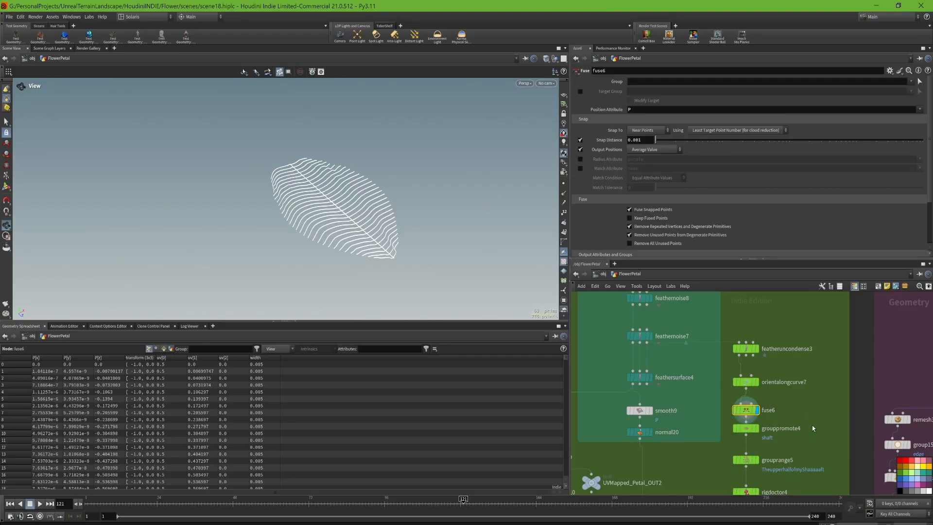
left_click_drag(379, 192, 373, 252)
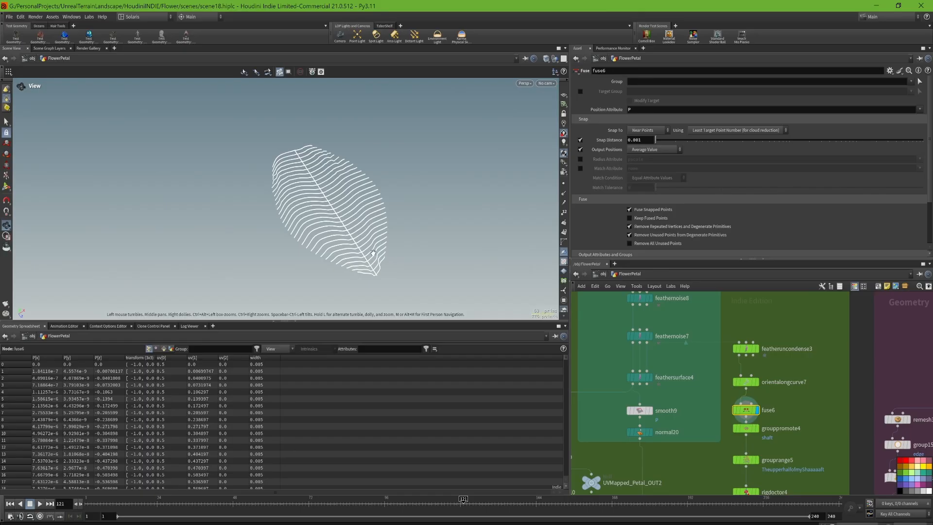
left_click(563, 183)
scroll(319, 255, "up", 4)
scroll(433, 278, "up", 4)
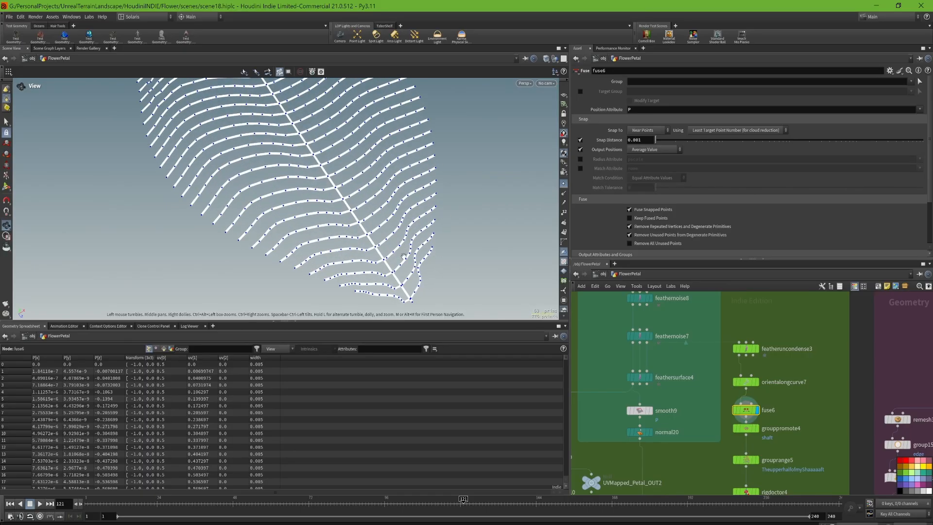
scroll(405, 251, "down", 2)
scroll(405, 250, "down", 5)
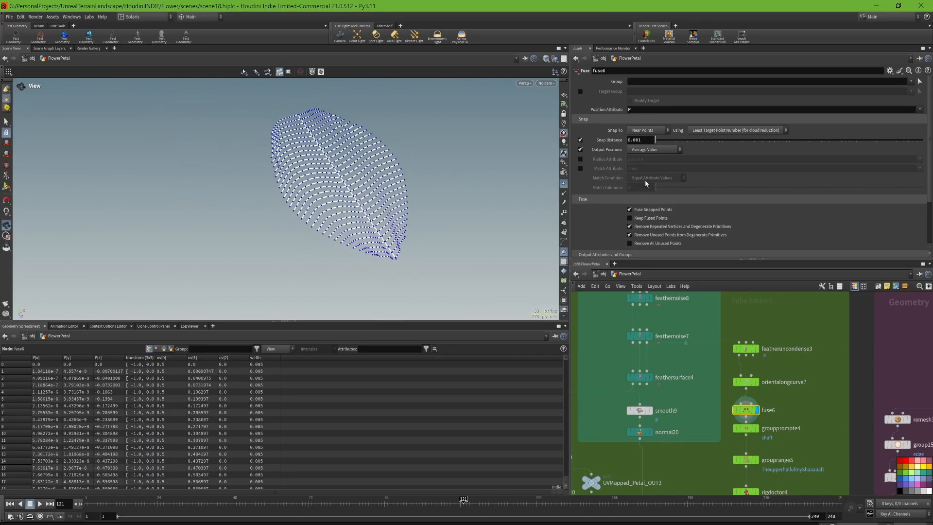
- Display grouppromote4 to view the shaft group promoted to points, with its parameters
left_click(757, 428)
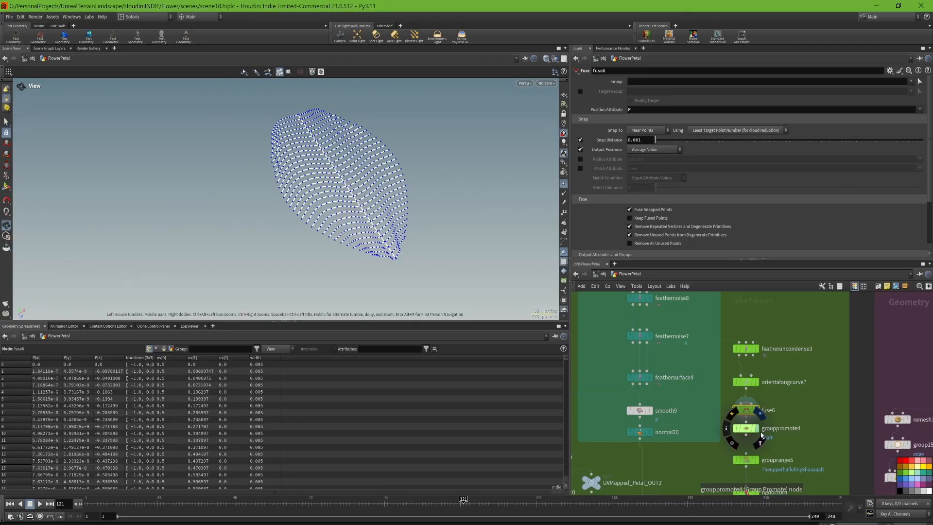
left_click(749, 433)
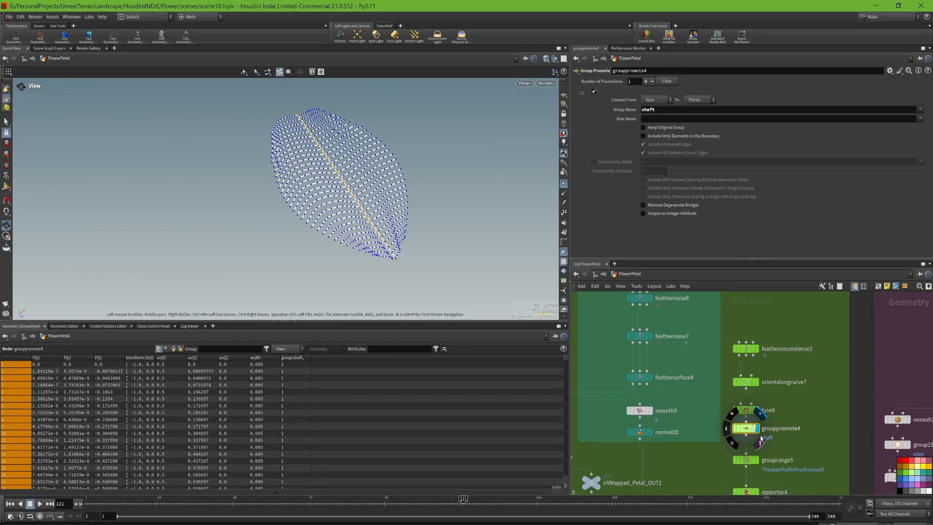
left_click_drag(747, 429, 748, 433)
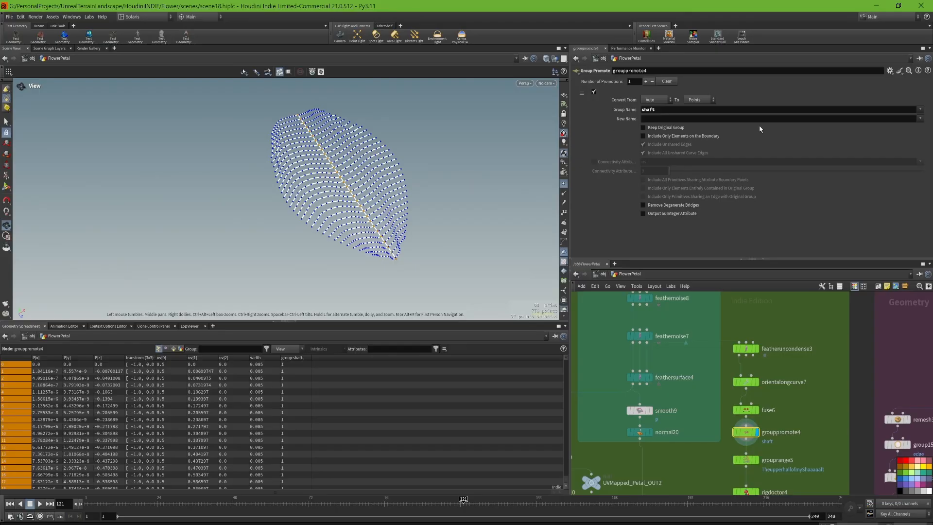
- Display grouprange5 and review its group name, shaft base group and inverted range settings
left_click(746, 459)
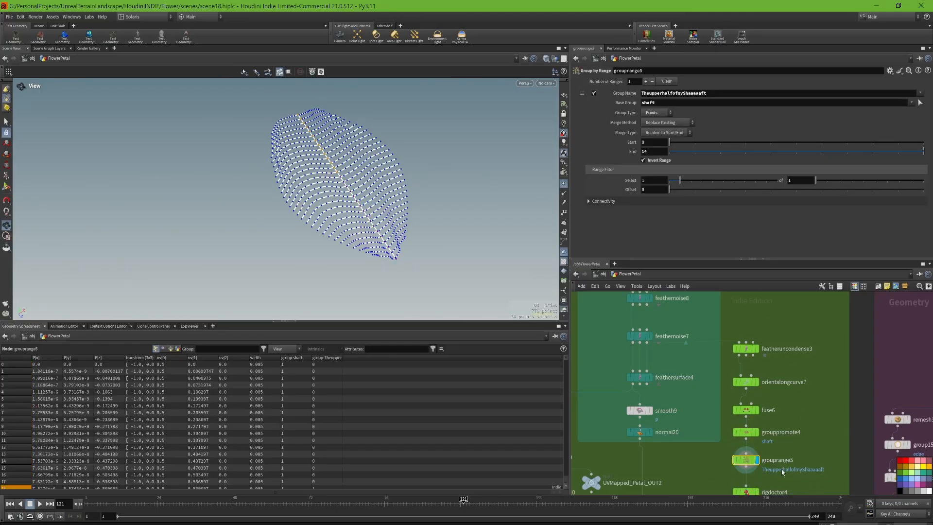
double_click(738, 96)
left_click(683, 103)
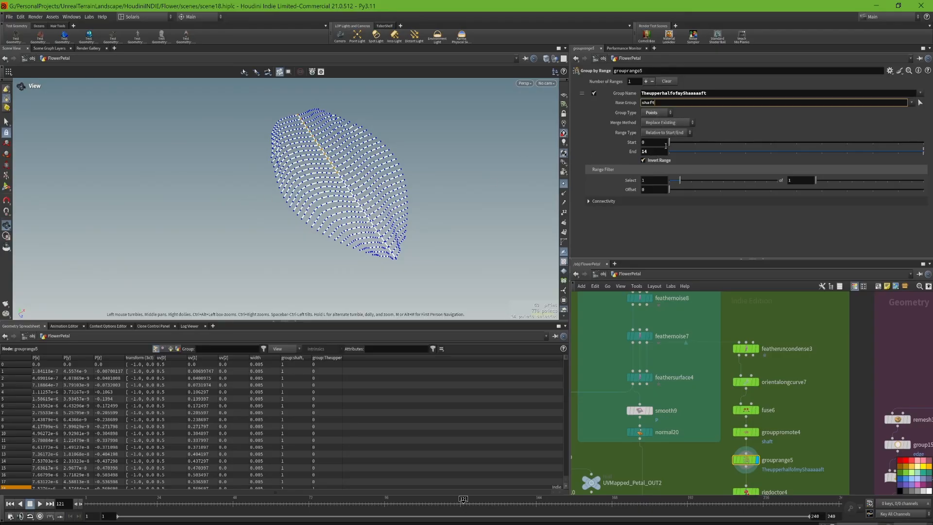
mouse_move(661, 152)
middle_mouse_down()
mouse_move(676, 168)
mouse_move(651, 167)
middle_mouse_up()
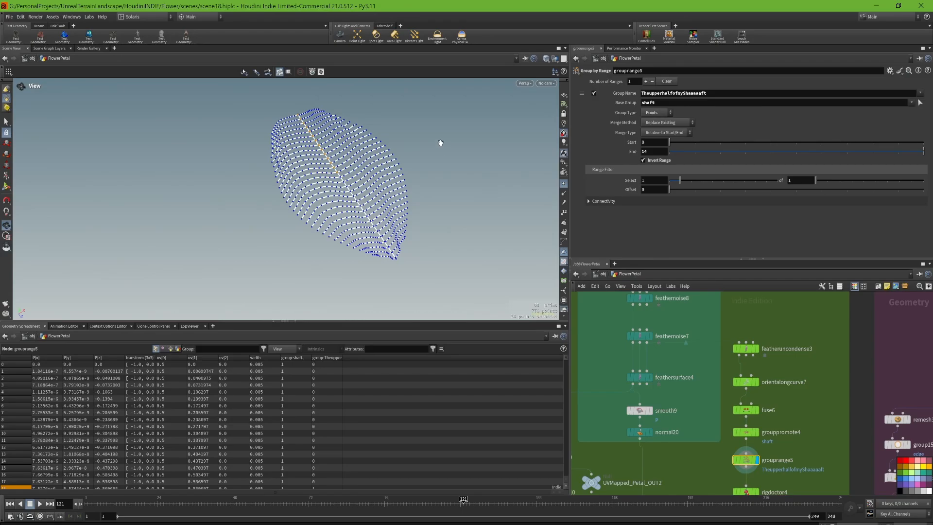
- Display rigdoctor4 and review its point naming, hierarchy and transformation parameters
middle_click_drag(782, 466, 803, 394)
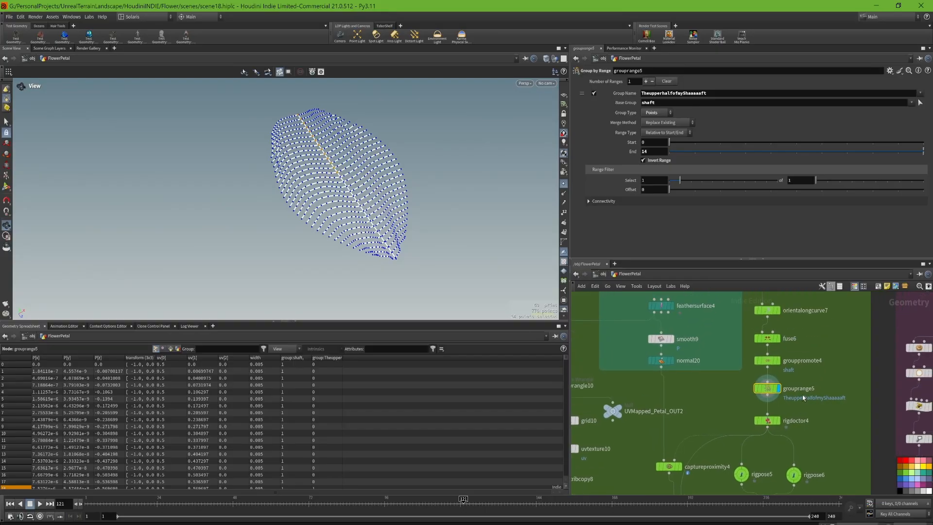
left_click(777, 421)
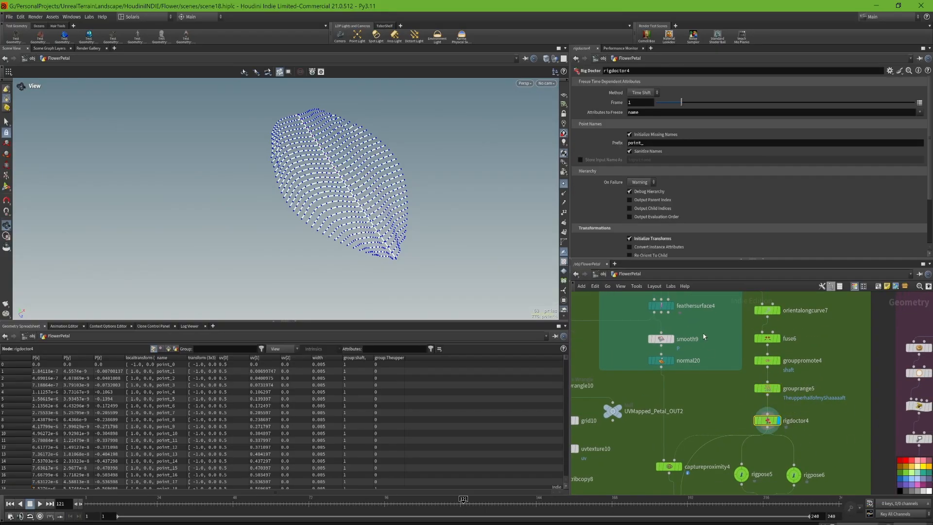
scroll(663, 164, "down", 1)
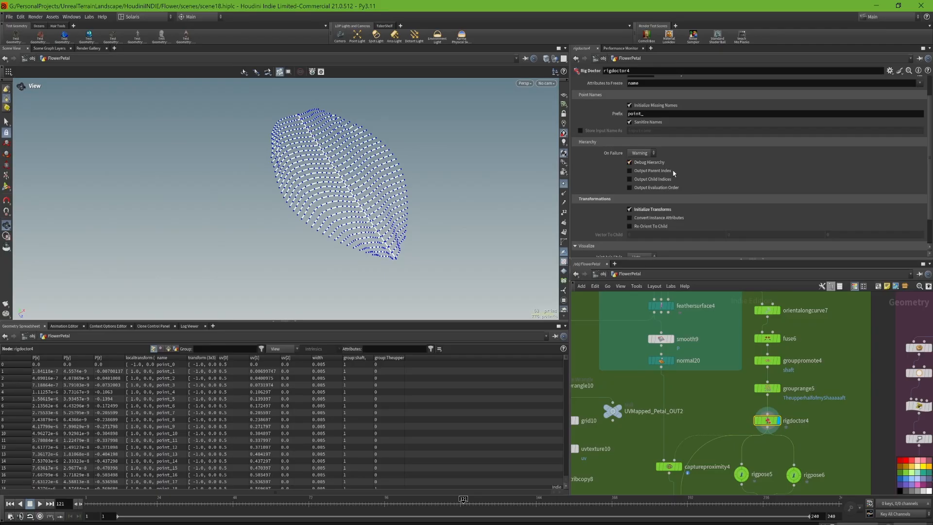
scroll(676, 175, "up", 1)
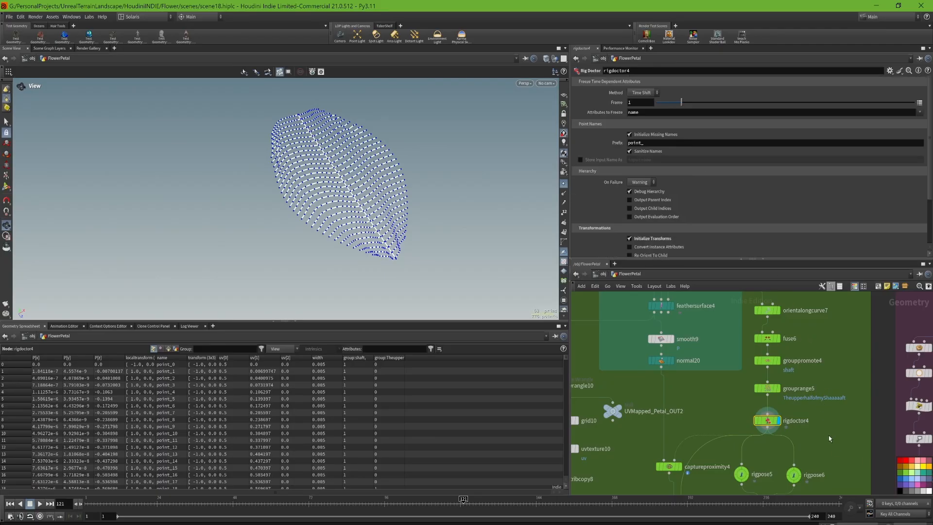
- Examine the point names that rigdoctor4 assigns by reading down the name column of the geometry spreadsheet
middle_click_drag(829, 435, 811, 369)
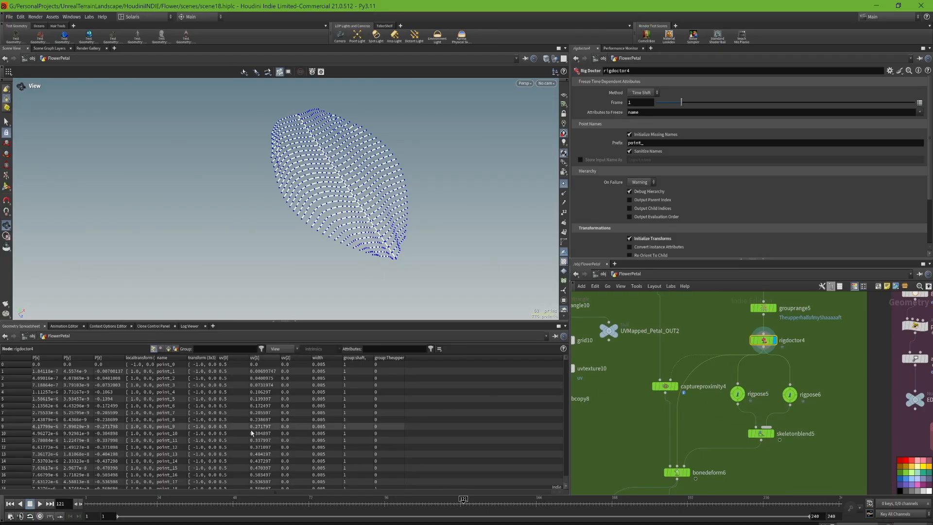
scroll(299, 414, "down", 1)
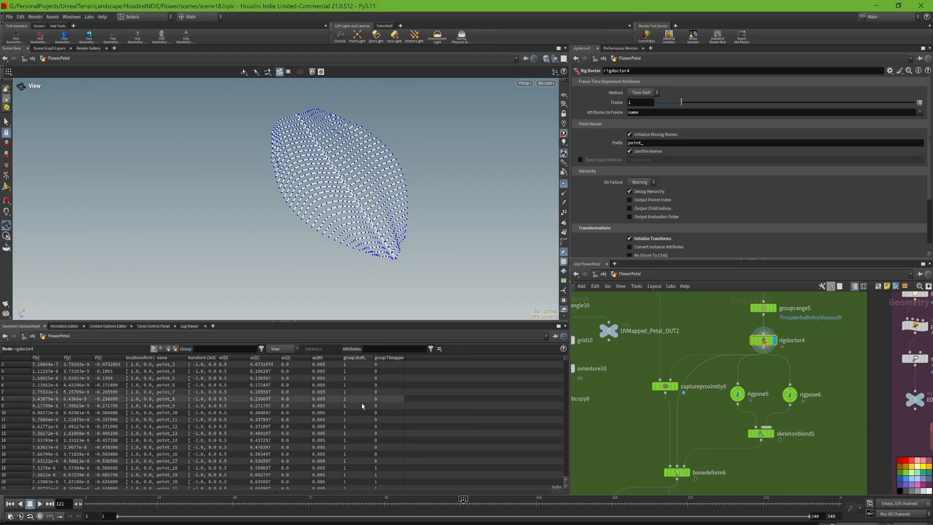
scroll(167, 387, "down", 2)
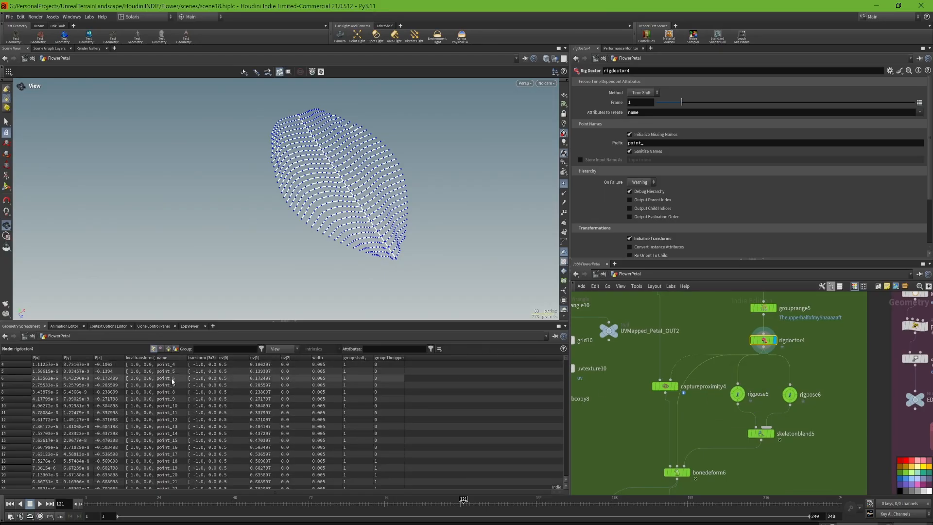
scroll(168, 387, "down", 4)
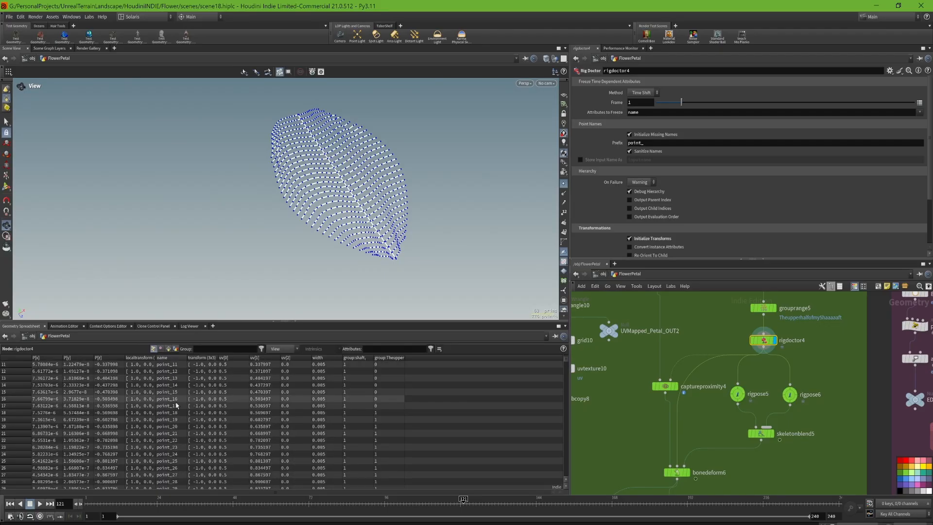
scroll(180, 424, "down", 3)
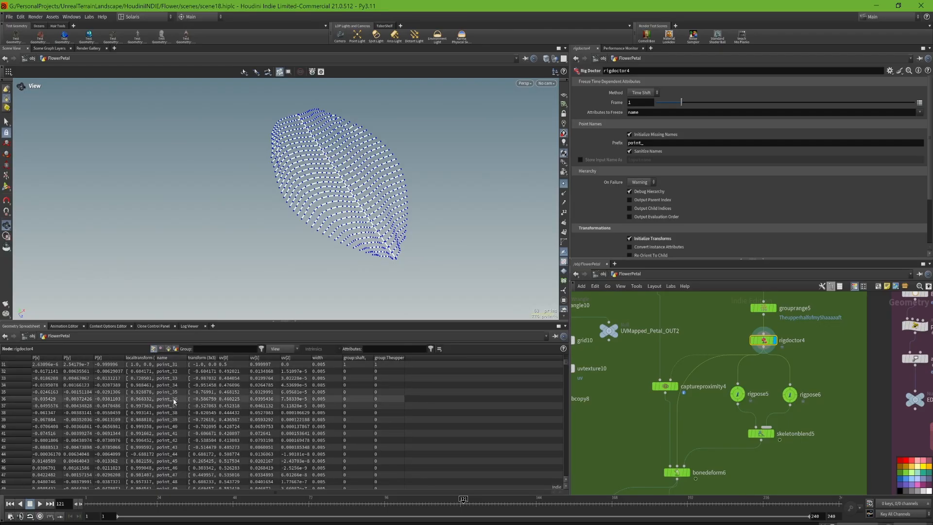
- Display rigpose5 to view its curled petal pose, and select the node to open its parameters
left_click(564, 213)
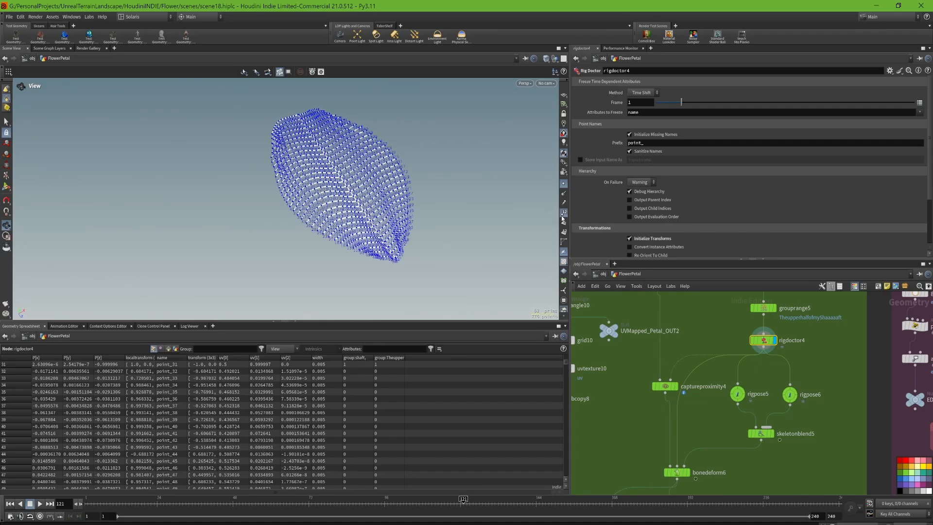
left_click(564, 215)
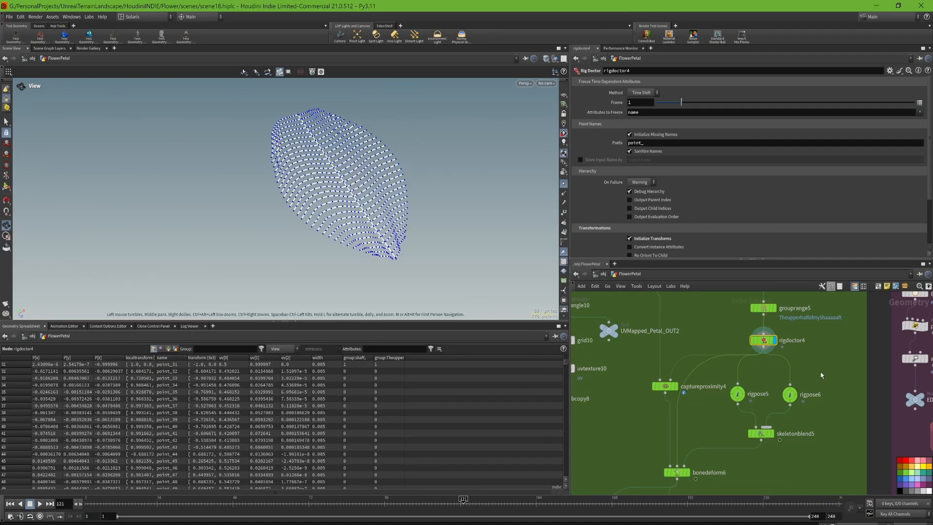
mouse_move(740, 400)
left_click(751, 380)
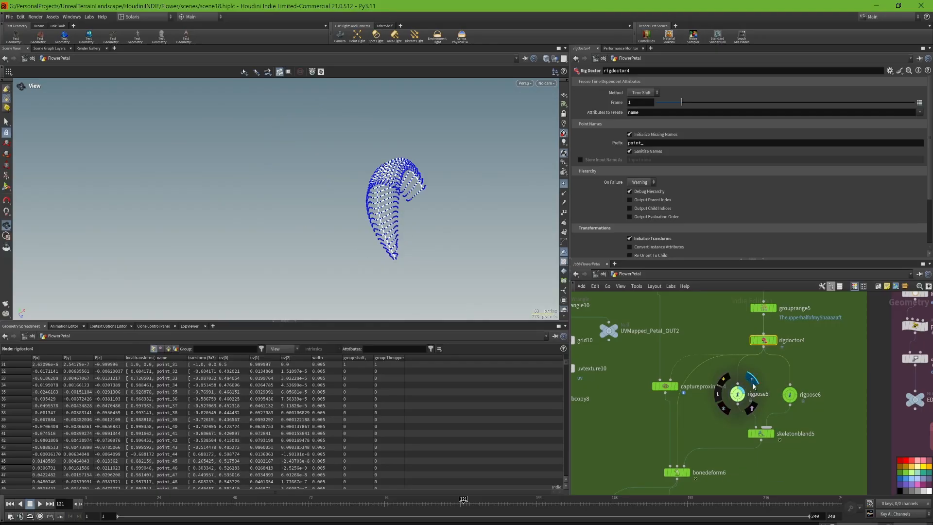
left_click_drag(470, 211, 424, 208)
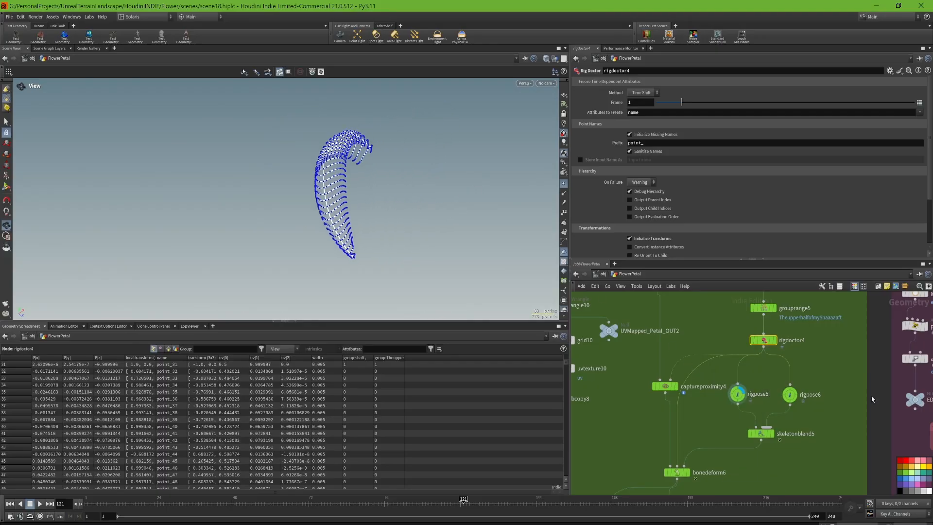
left_click(737, 394)
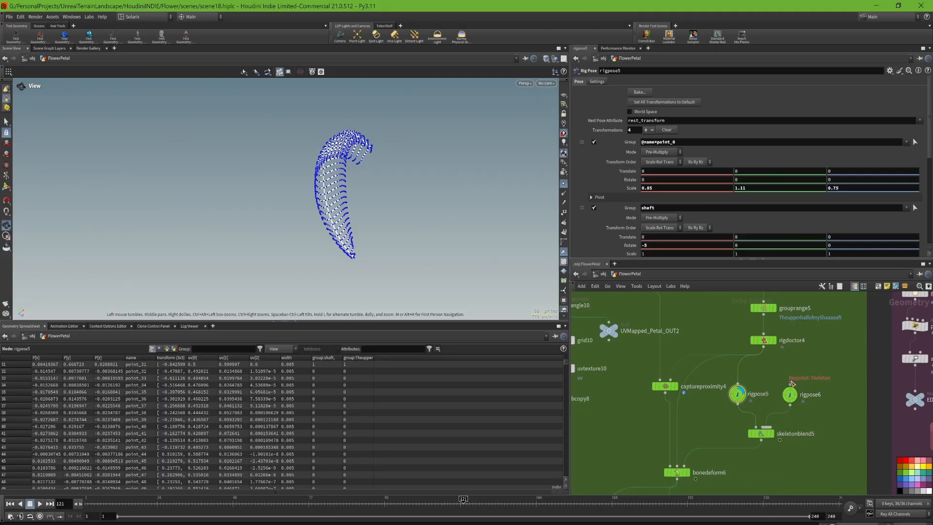
- Display rigpose6 to view the other petal pose from different angles
left_click(791, 384)
left_click(804, 380)
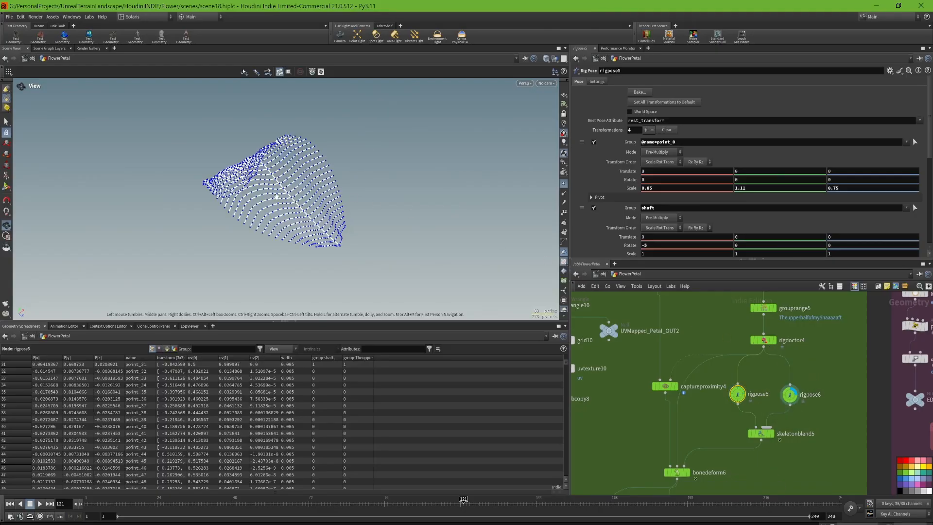
left_click_drag(276, 196, 404, 185)
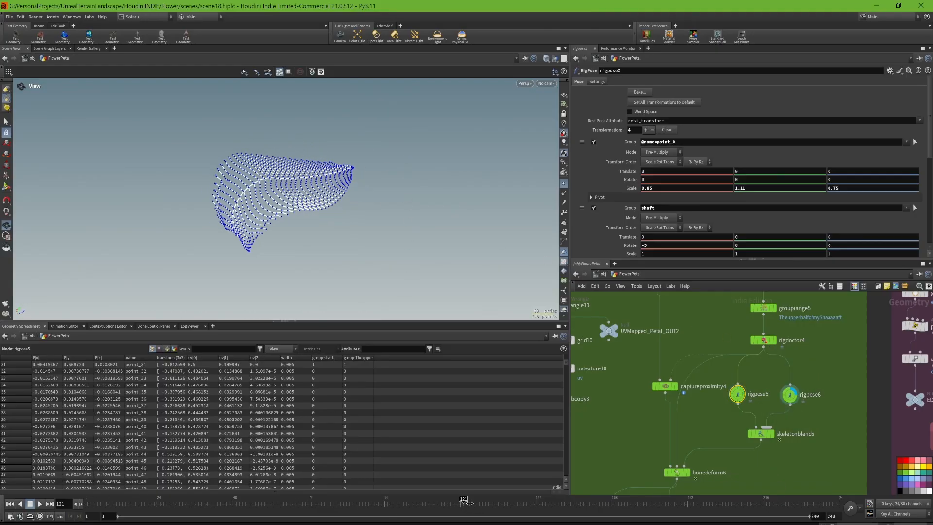
- Display skeletonblend5, scrub the timeline through the pose blend and review the blend weights, finishing on the keyframe at frame 96
left_click_drag(469, 502, 539, 502)
left_click(772, 433)
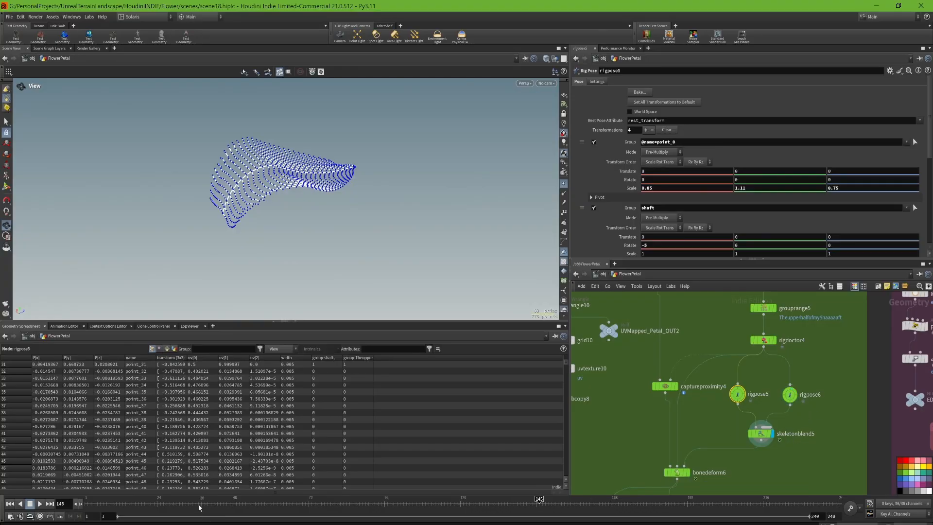
left_click_drag(198, 507, 473, 498)
left_click(761, 433)
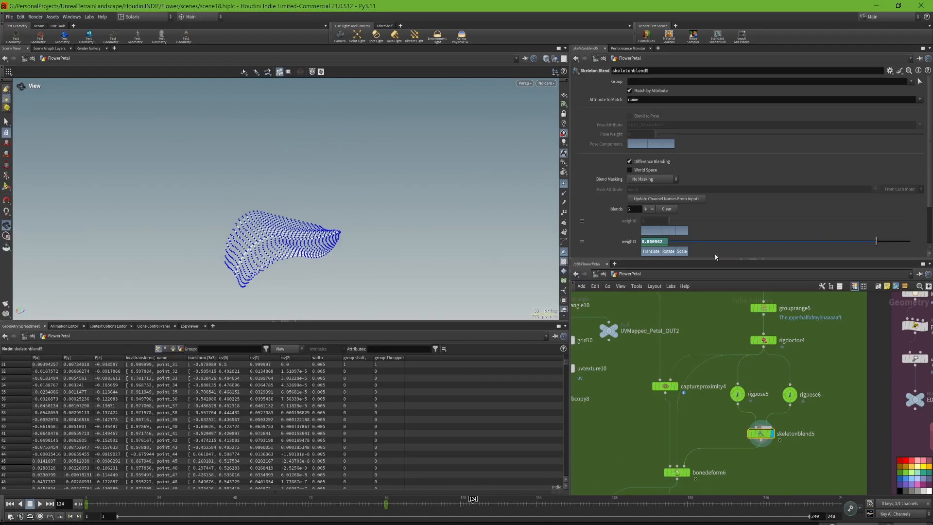
scroll(706, 256, "down", 1)
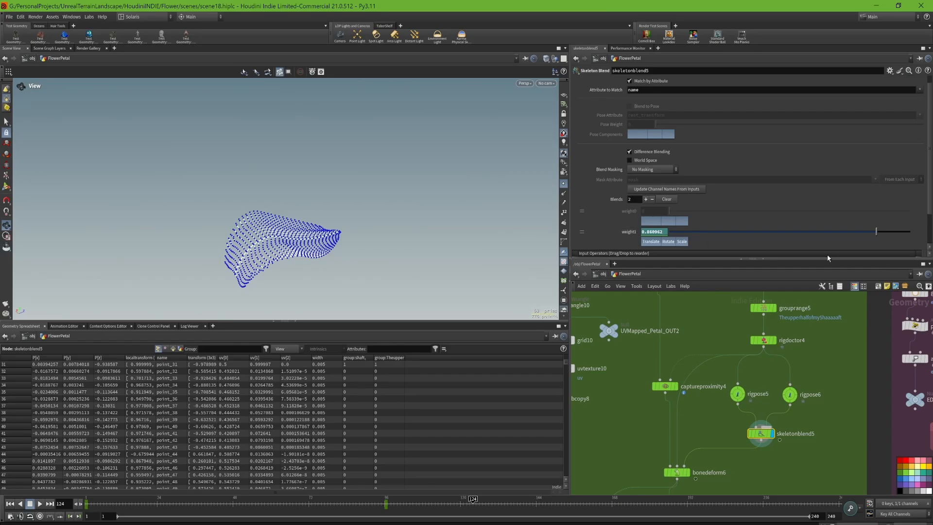
left_click(387, 503)
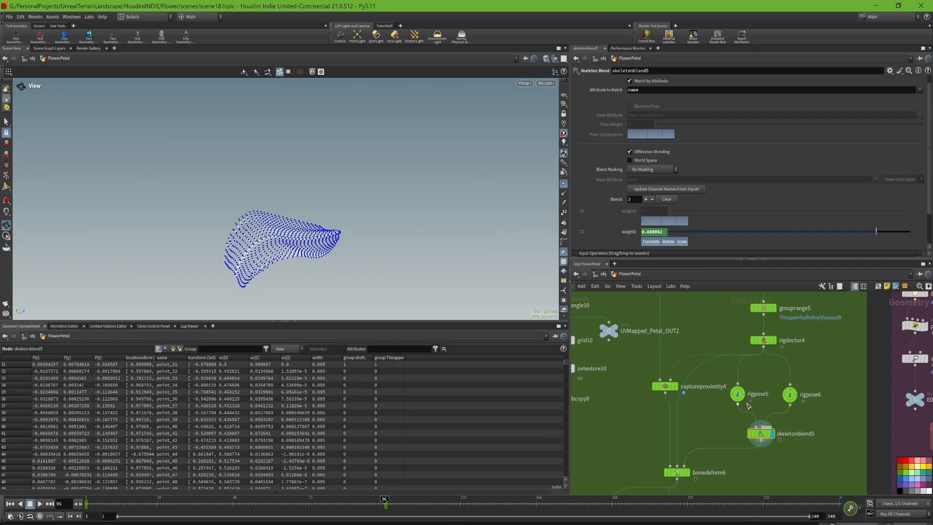
- Display rigpose5 and review its transformations for the point_0, shaft, !shaft and TheupperhalfofmyShaaaaft groups
left_click(750, 379)
left_click(738, 396)
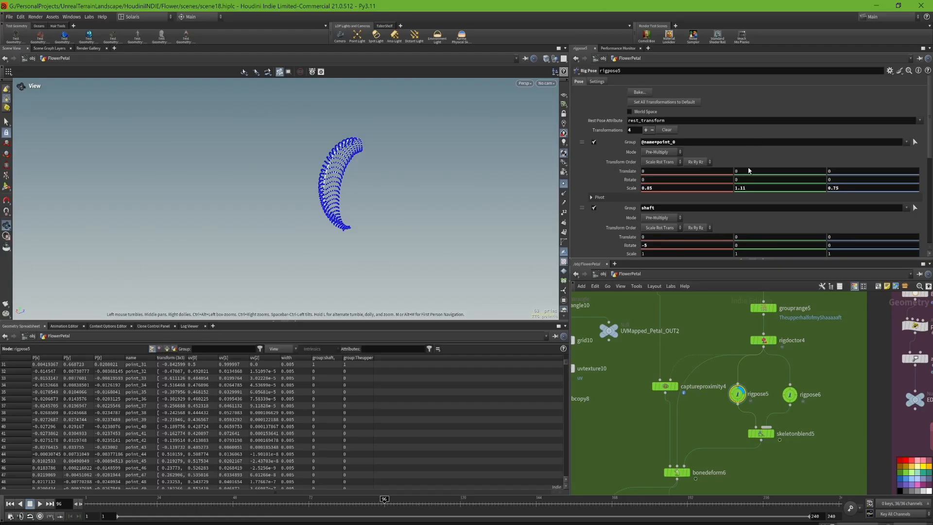
scroll(624, 106, "down", 2)
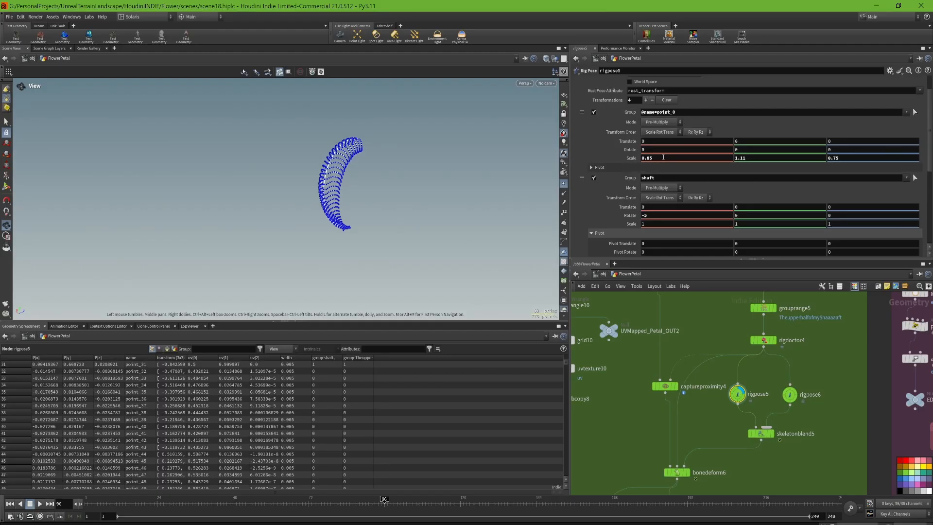
scroll(846, 170, "down", 4)
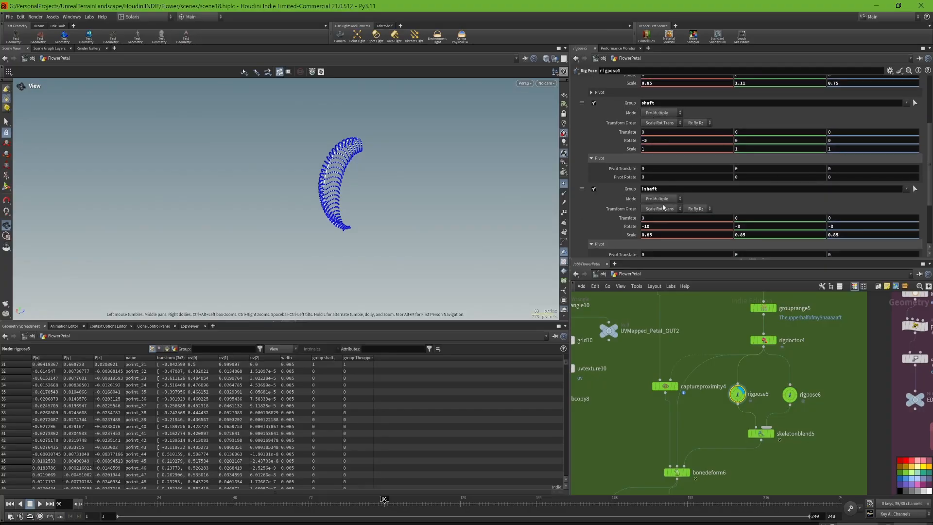
scroll(912, 185, "down", 2)
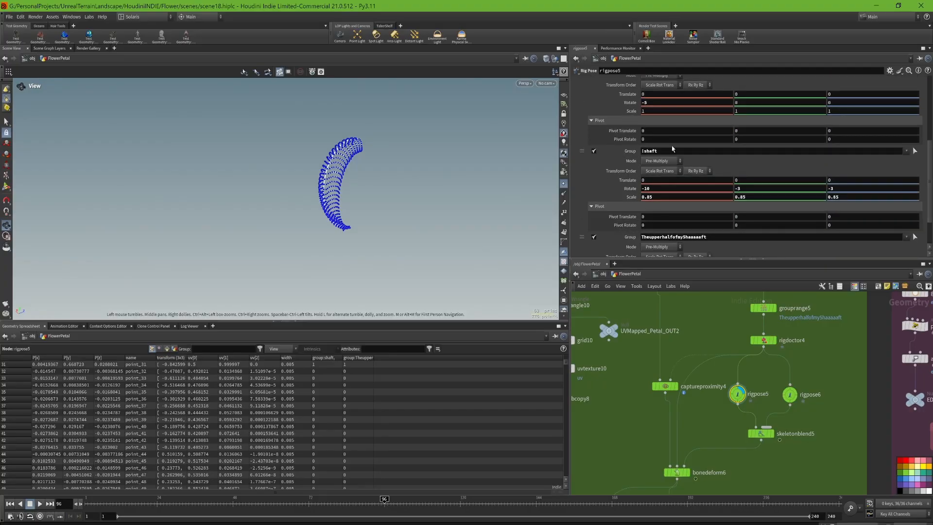
left_click_drag(673, 150, 622, 158)
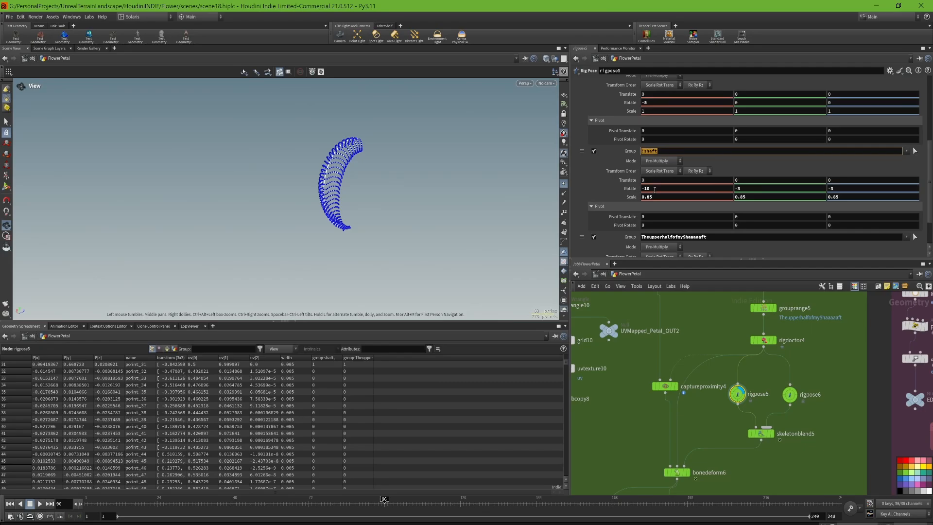
middle_click_drag(654, 190, 713, 196)
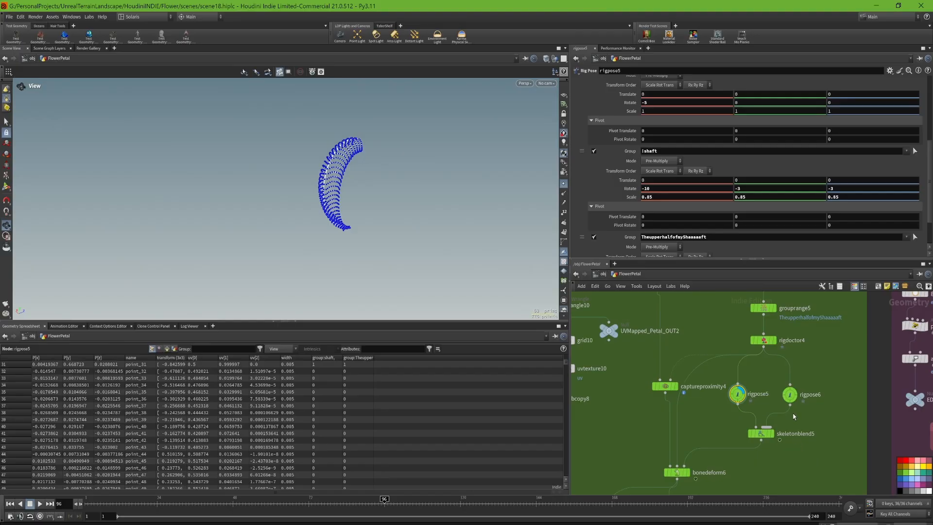
left_click_drag(368, 127, 320, 162)
mouse_move(798, 389)
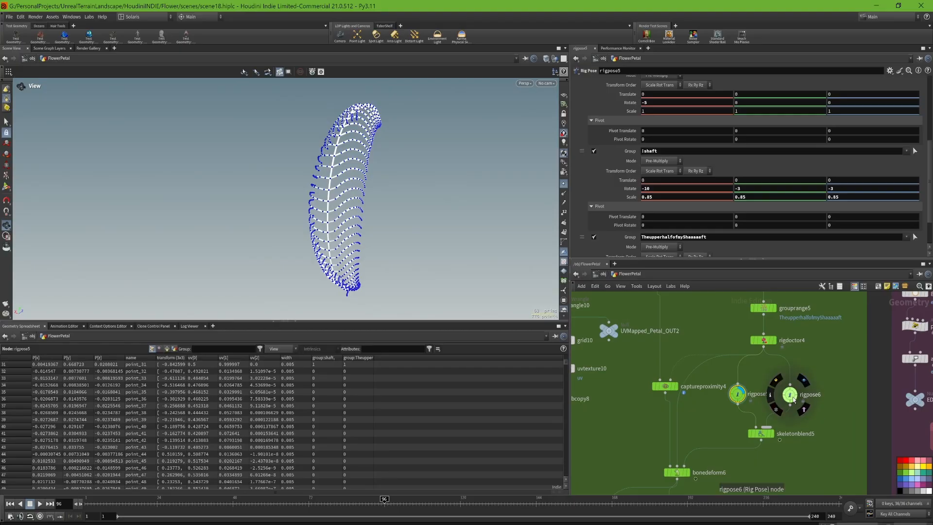
scroll(713, 229, "down", 3)
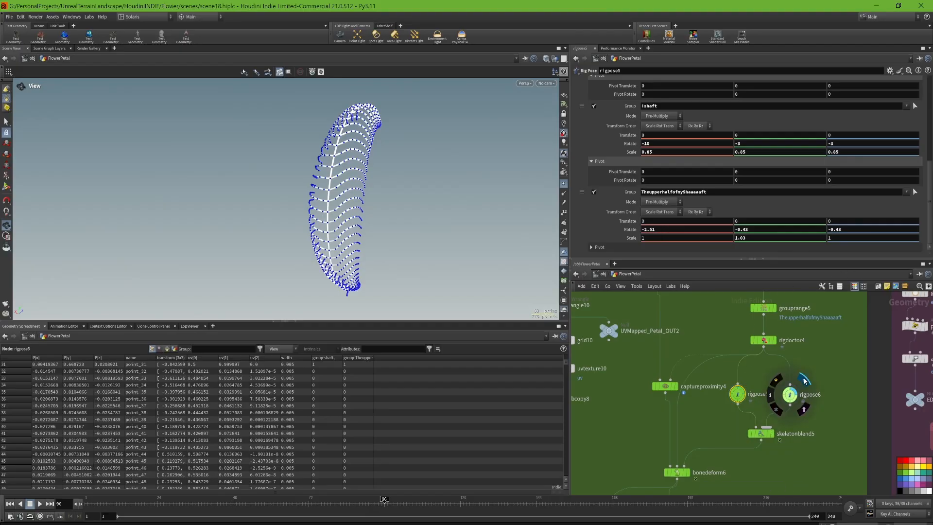
- Display rigpose6 and skeletonblend5 in turn to compare the posed petal with the blended result
left_click(805, 394)
left_click_drag(332, 203, 297, 185)
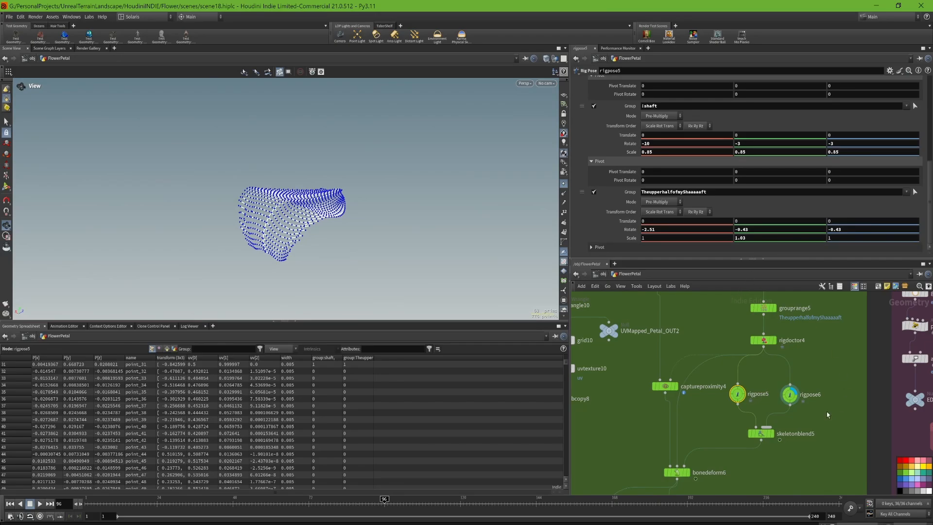
left_click(774, 432)
left_click_drag(247, 198, 364, 270)
- Examine how skeletonblend5 and captureproximity4 connect to the inputs of bonedeform6
middle_click_drag(707, 449, 738, 375)
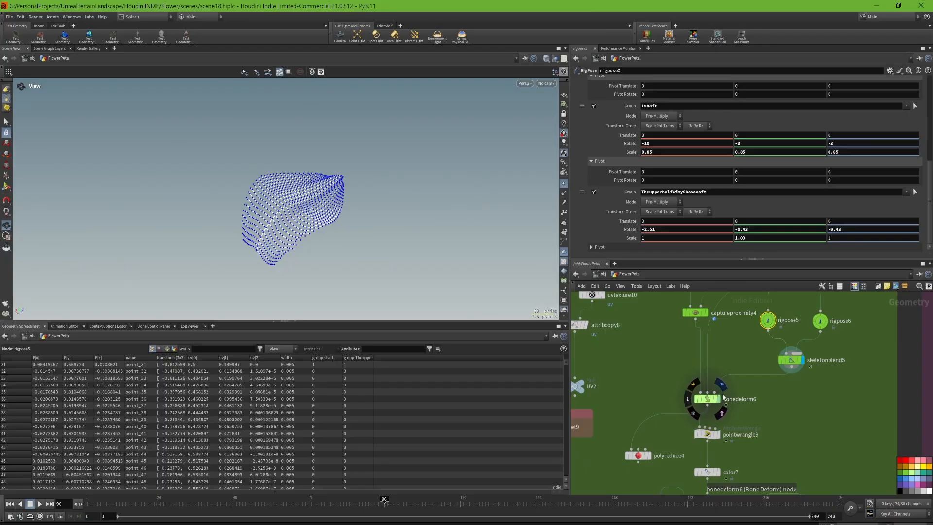
left_click_drag(742, 367, 750, 388)
scroll(745, 350, "up", 3)
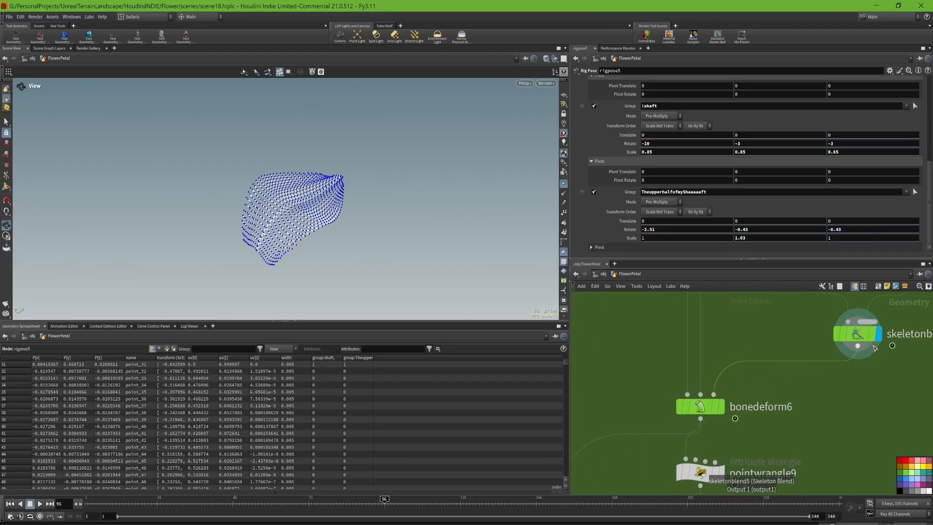
scroll(745, 350, "up", 2)
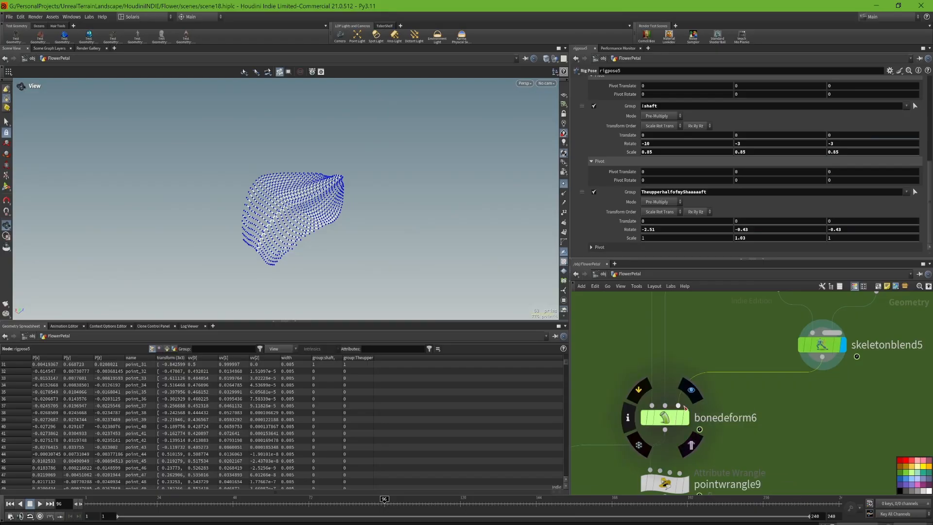
middle_click_drag(719, 352, 766, 405)
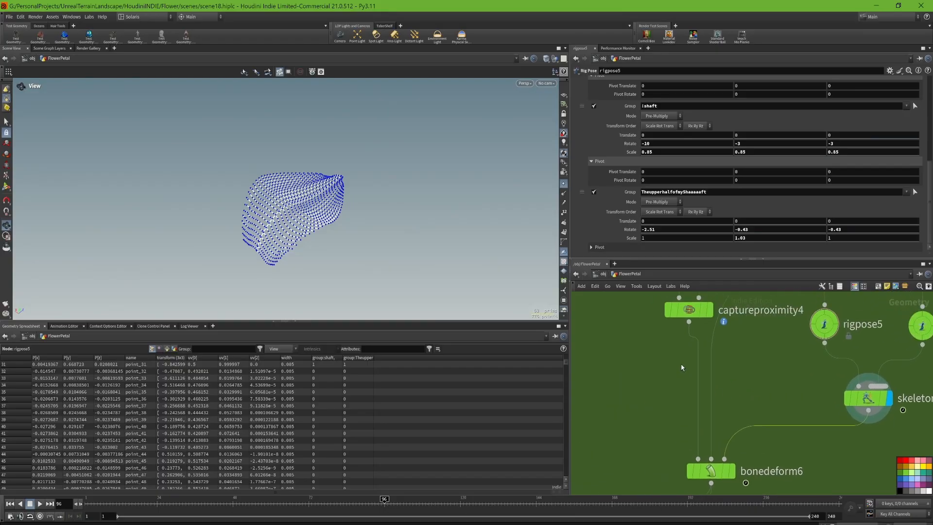
- Display captureproximity4 on the petal mesh and review its Bone Capture Proximity parameters
scroll(681, 367, "down", 2)
middle_click_drag(671, 359, 659, 477)
left_click(689, 448)
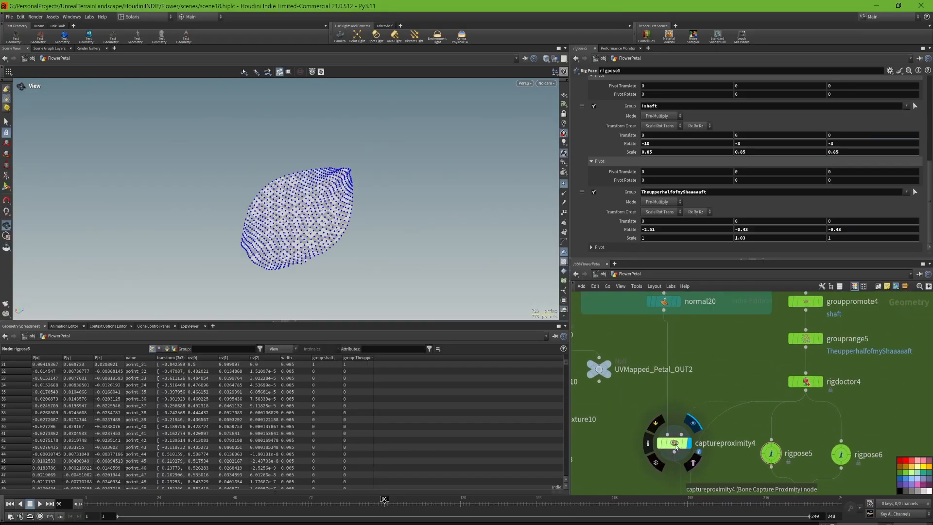
left_click(676, 443)
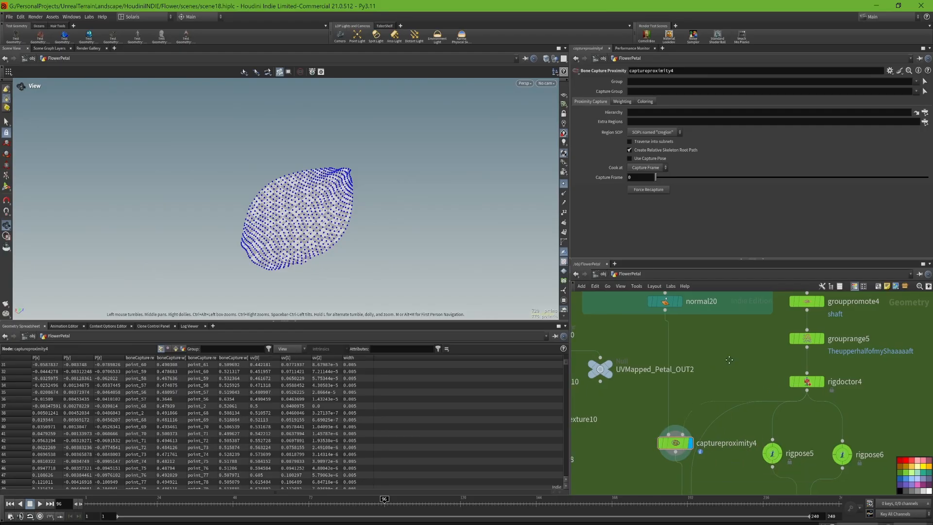
- Add a Bone Capture Proximity node in the empty space above captureproximity4
middle_click_drag(716, 358, 753, 350)
key("Tab")
type("caputre p")
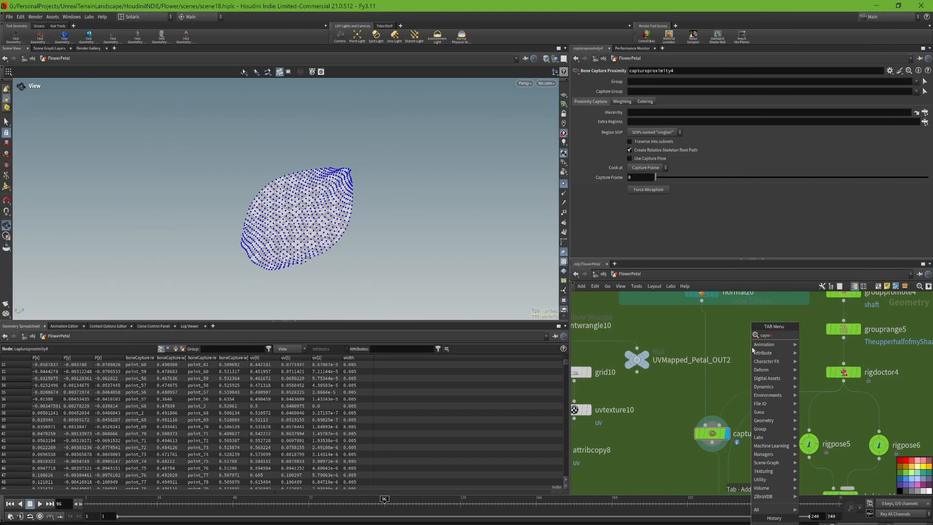
key("BackSpace")
key("BackSpace")
key("BackSpace")
key("BackSpace")
key("BackSpace")
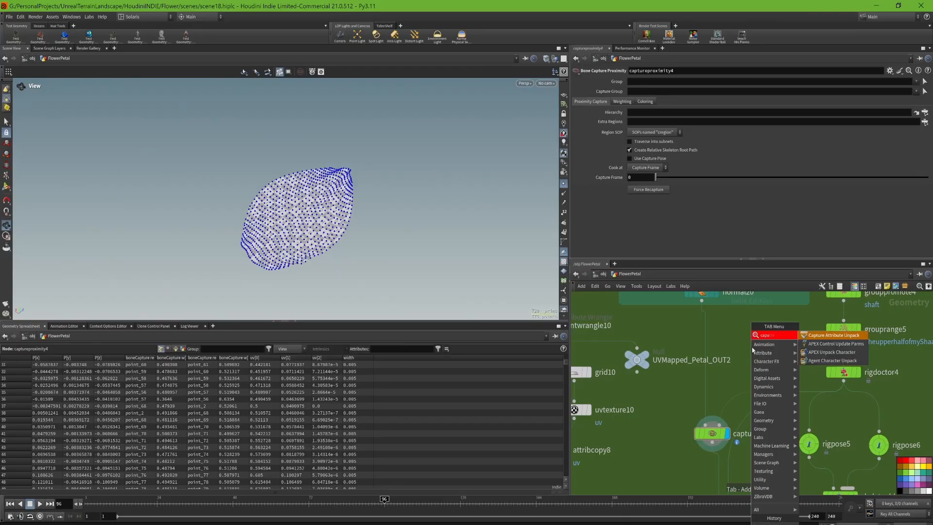
type("ture prox")
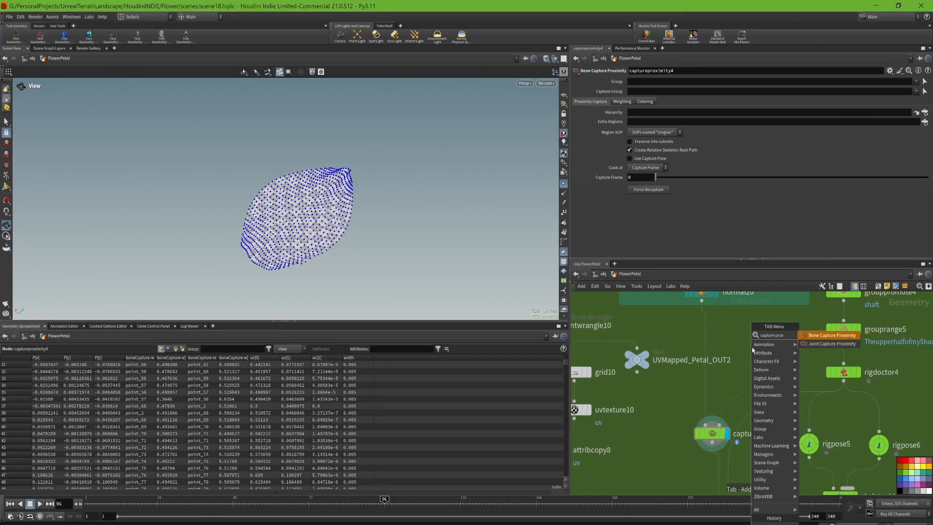
key("Return")
left_click(751, 347)
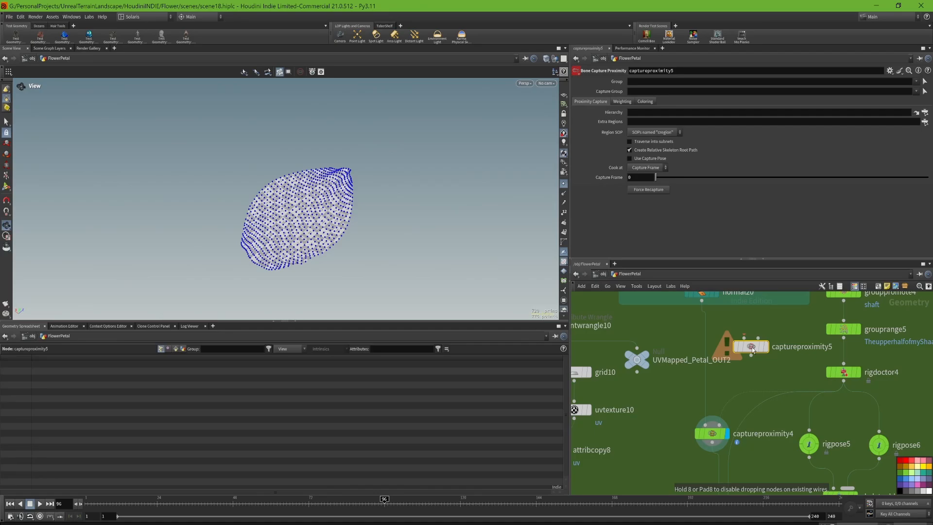
- Connect normal20 and rigdoctor4 to the first and second inputs of the new capture node and display its result
left_click_drag(702, 301, 744, 338)
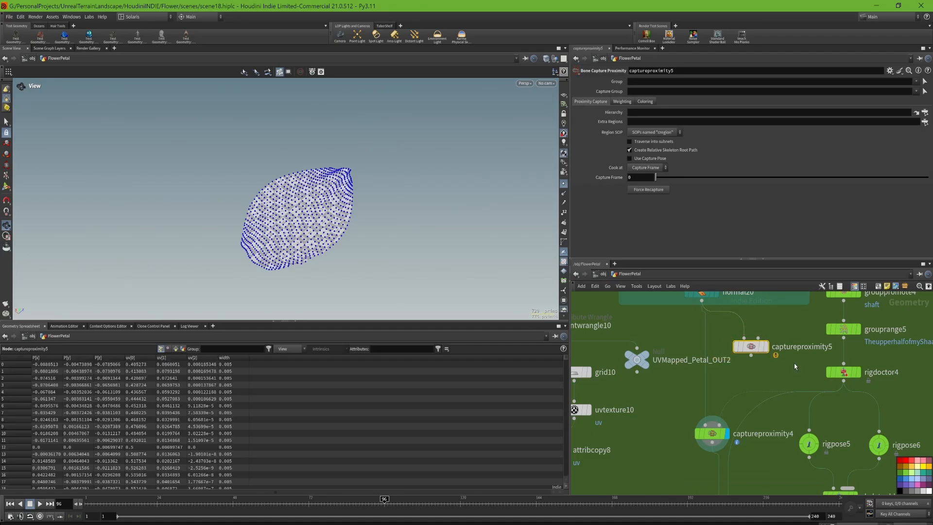
left_click_drag(843, 381, 757, 338)
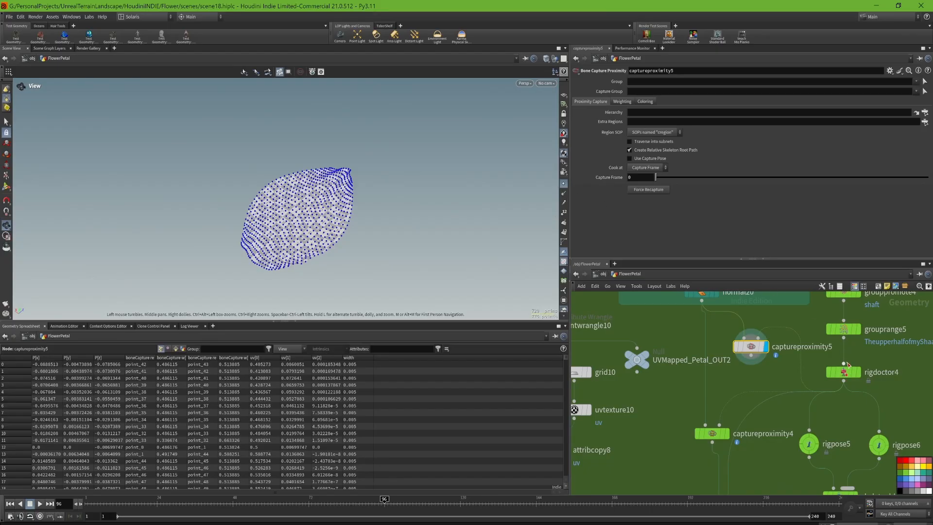
left_click(858, 372)
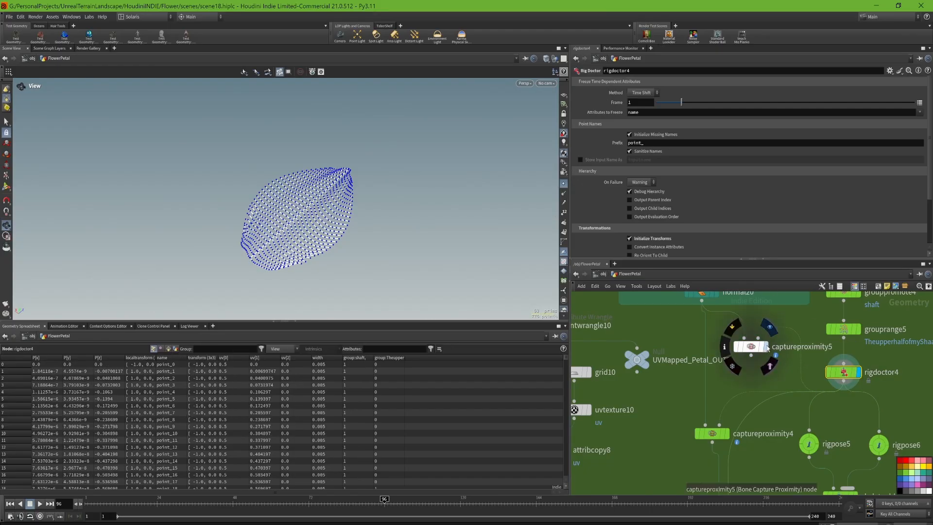
left_click(765, 347)
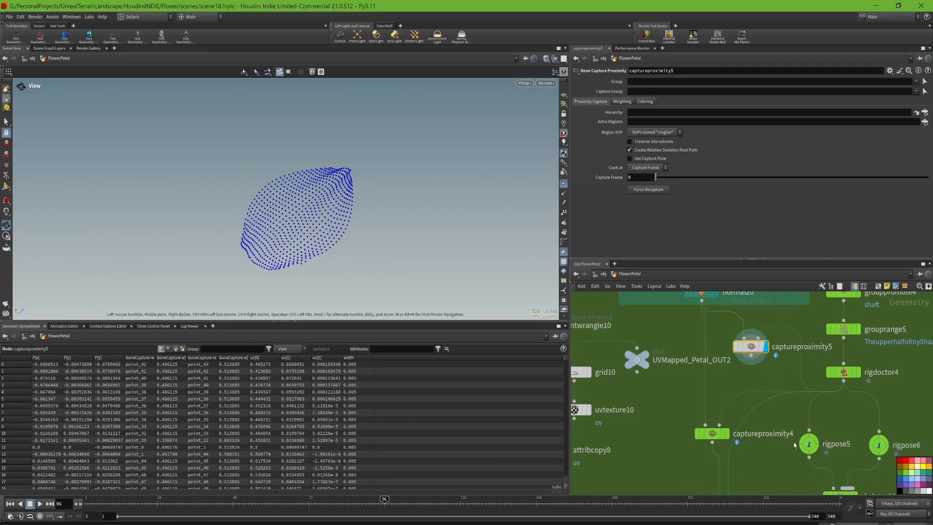
- Trace the connections of bonedeform6 back up to rigdoctor4 and display rigdoctor4 as the rest skeleton
middle_click_drag(771, 477, 721, 427)
left_click_drag(728, 320, 657, 468)
middle_click_drag(657, 468, 655, 376)
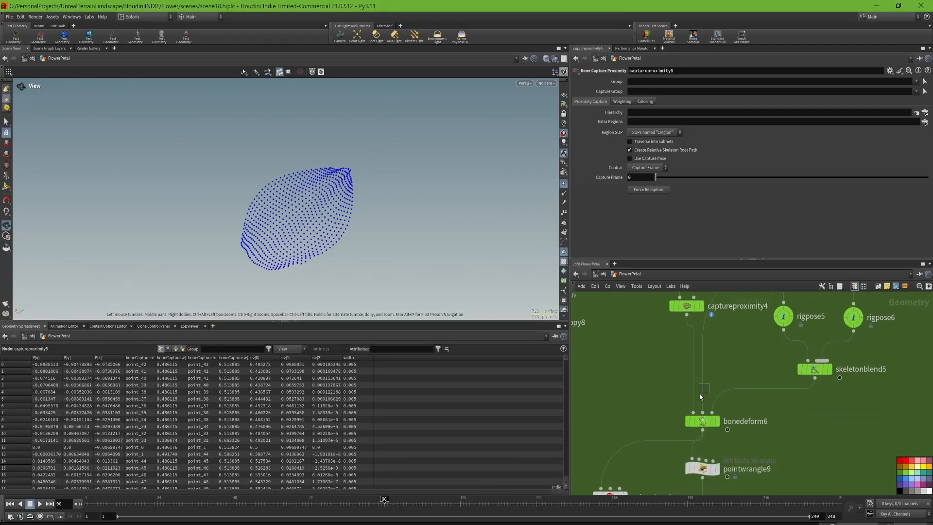
middle_click_drag(723, 361, 735, 477)
left_click(844, 360)
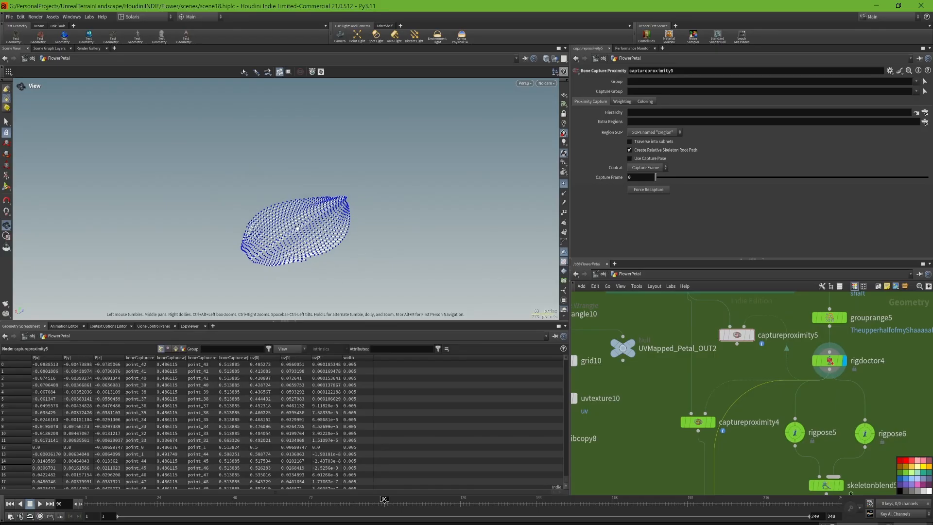
- Display bonedeform6 to view the petal deformed by the blended skeleton poses
middle_click_drag(756, 418, 766, 340)
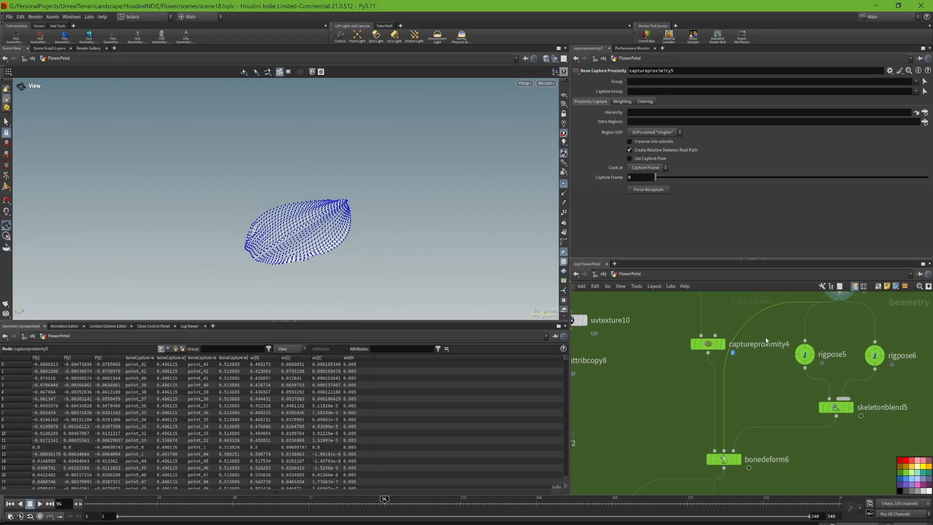
mouse_move(729, 454)
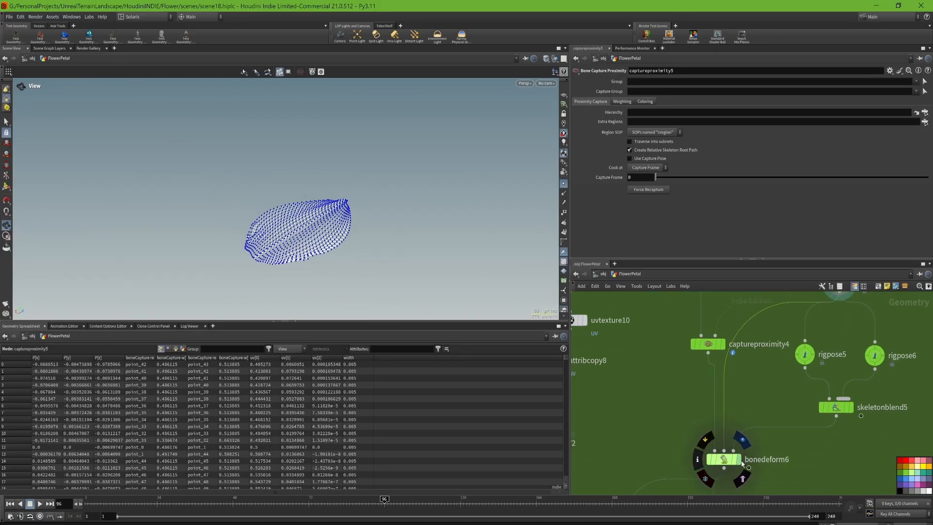
left_click(741, 461)
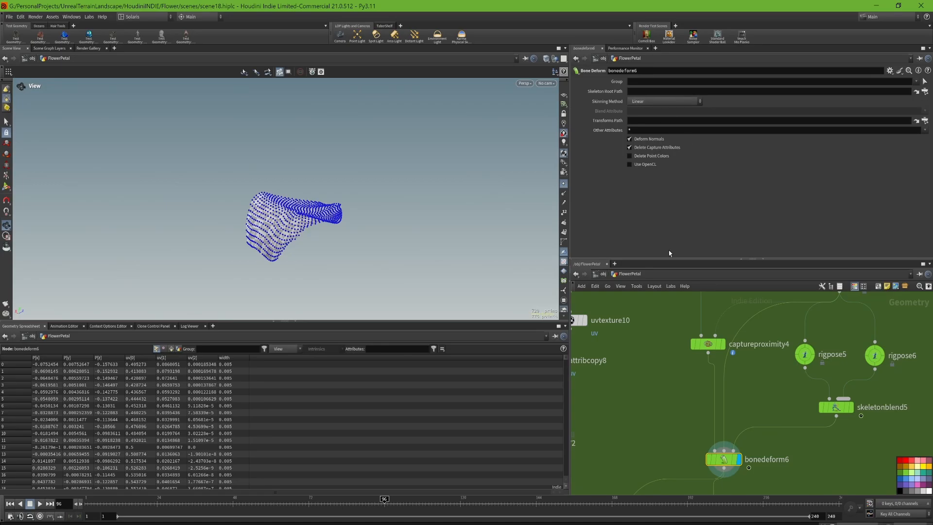
- Display pointwrangle9 below bonedeform6 and scrub back to frame 1 to examine its anim and vellumsrc groups
middle_click_drag(768, 465, 771, 412)
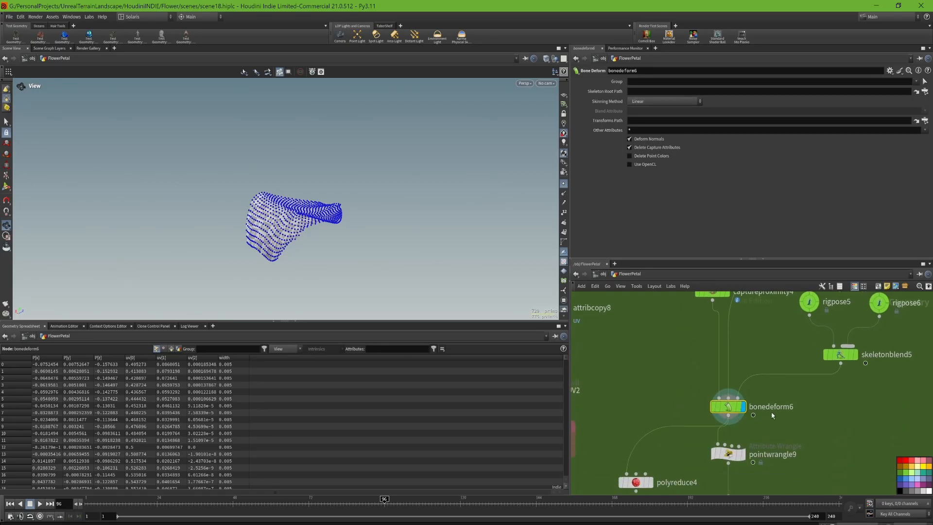
middle_click_drag(794, 434, 802, 338)
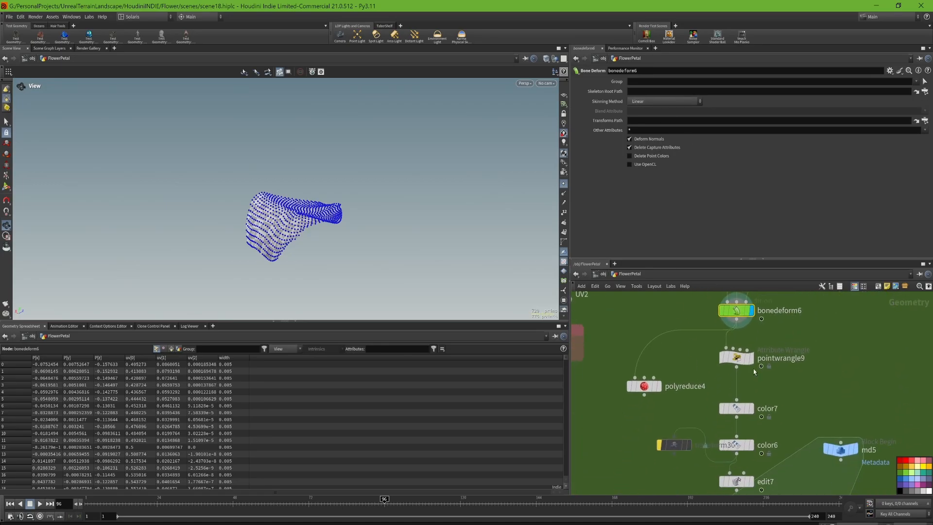
left_click(751, 358)
left_click(737, 359)
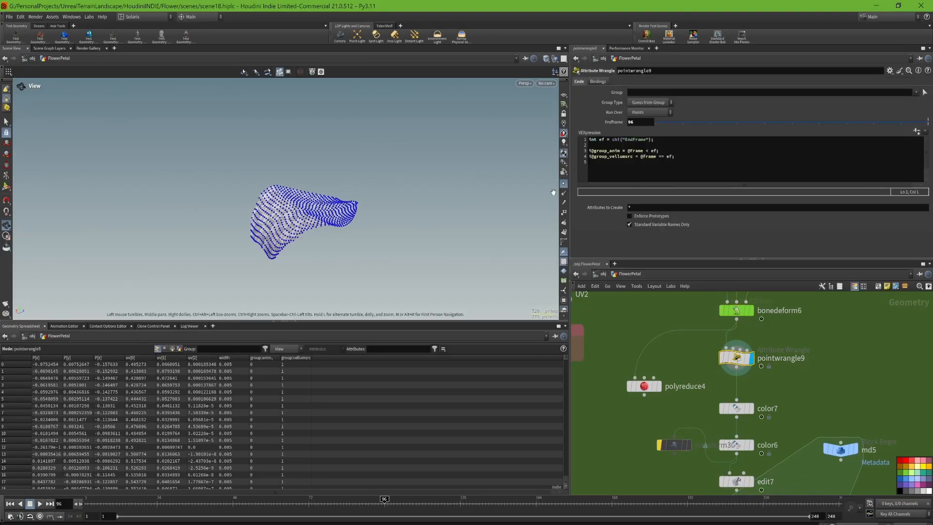
left_click_drag(384, 500, 68, 509)
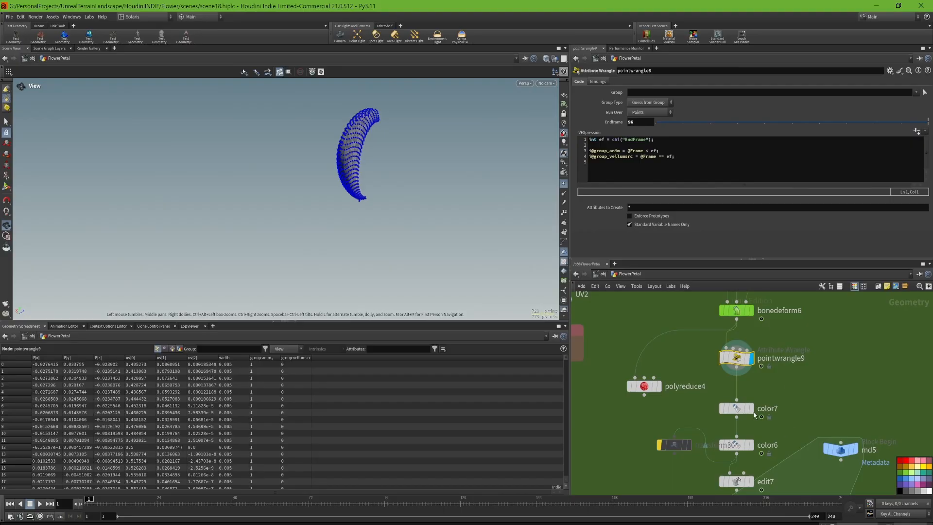
- Display color7 with point markers hidden and scrub to frame 105 to examine the anim group's colouring
left_click(751, 408)
left_click(741, 414)
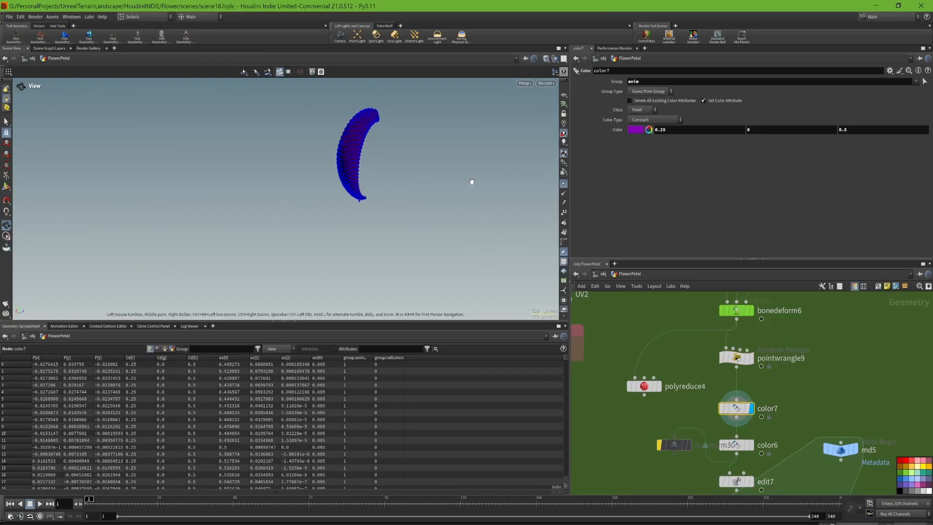
middle_click_drag(473, 183, 444, 207)
left_click(564, 185)
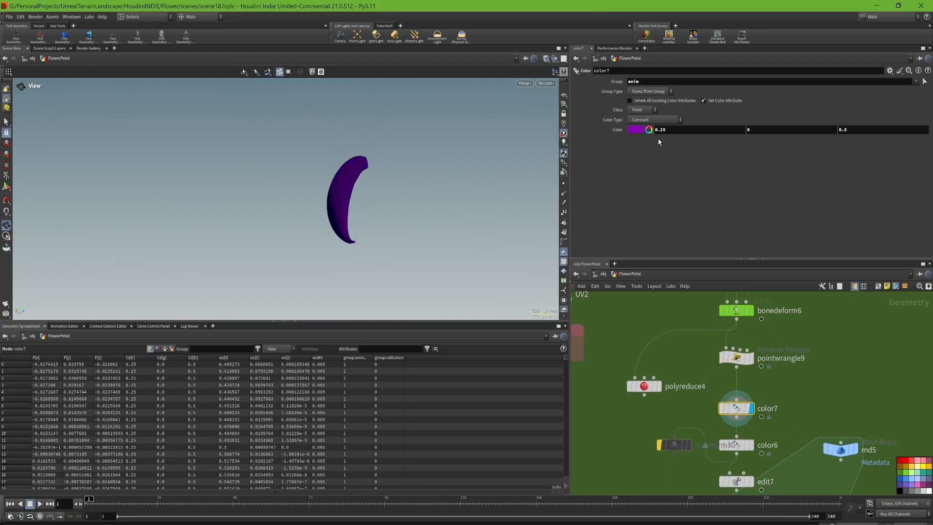
left_click_drag(476, 154, 413, 194)
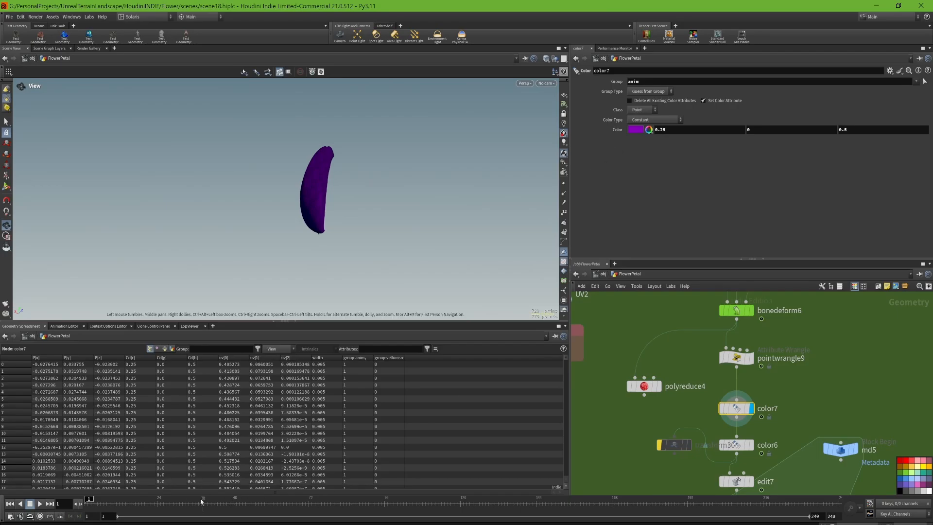
left_click_drag(112, 504, 415, 498)
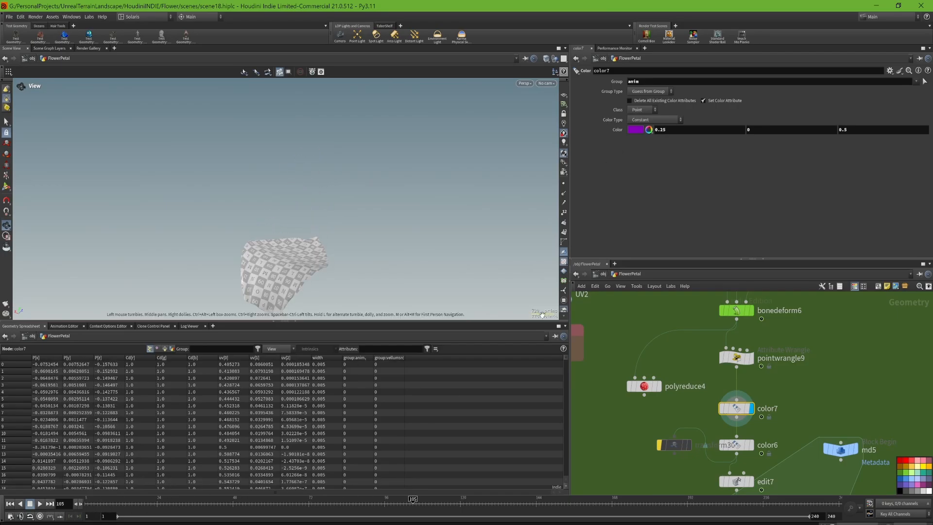
- Compare color6's group and colour settings with color7's, and follow the chain through edit7 to repeat_begin4
left_click(741, 447)
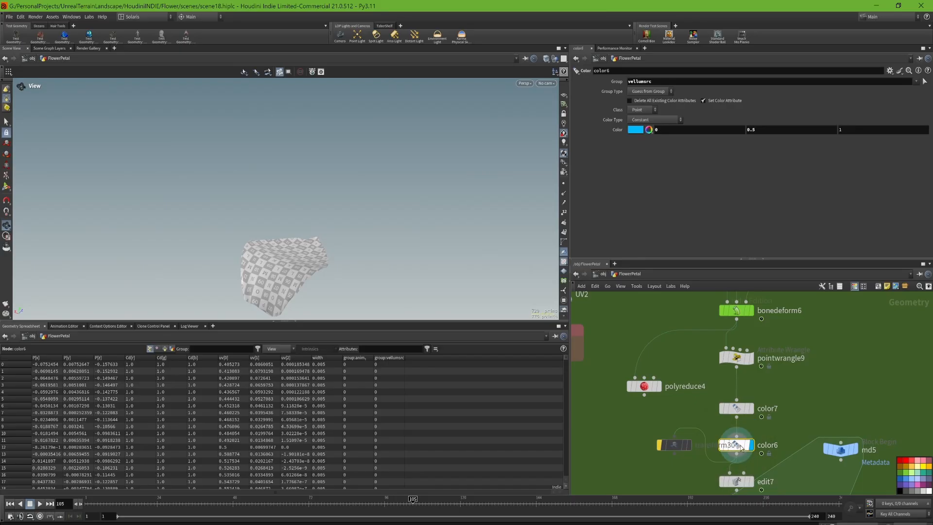
left_click(744, 410)
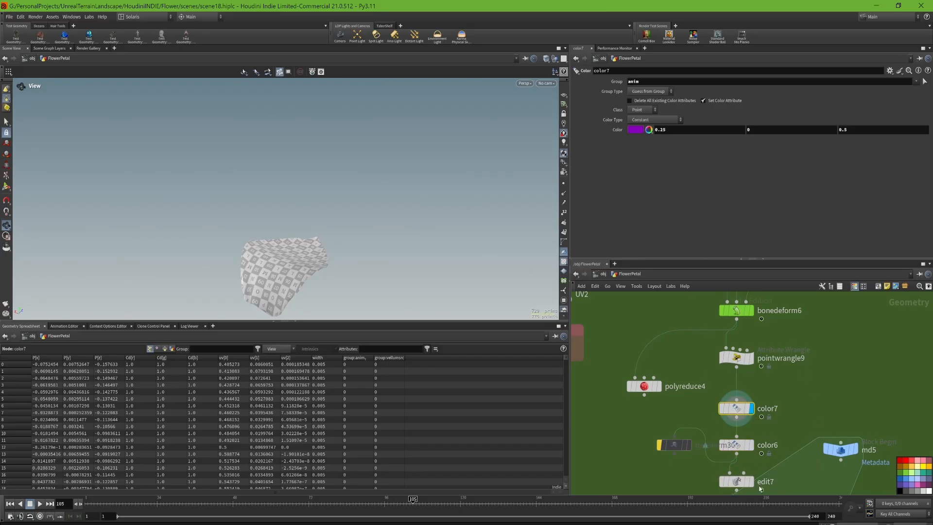
mouse_move(761, 472)
middle_click_drag(764, 429, 769, 329)
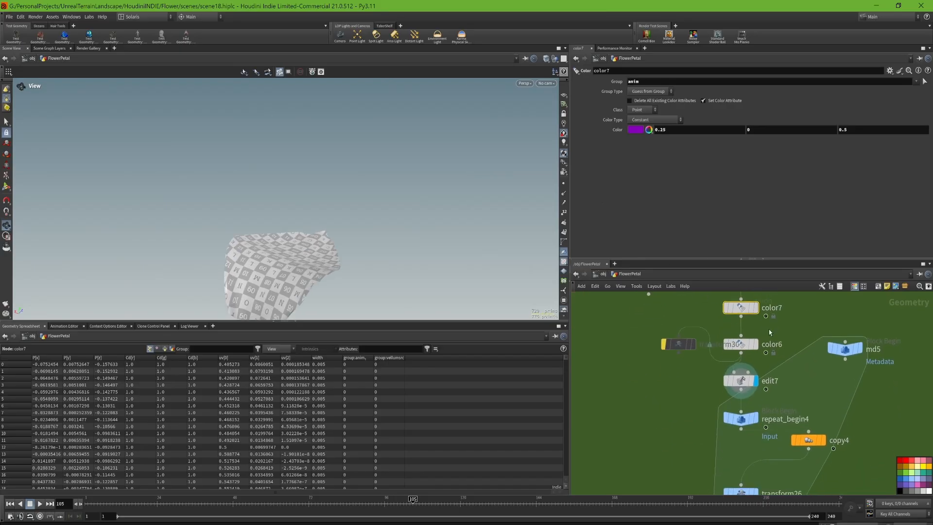
left_click(757, 420)
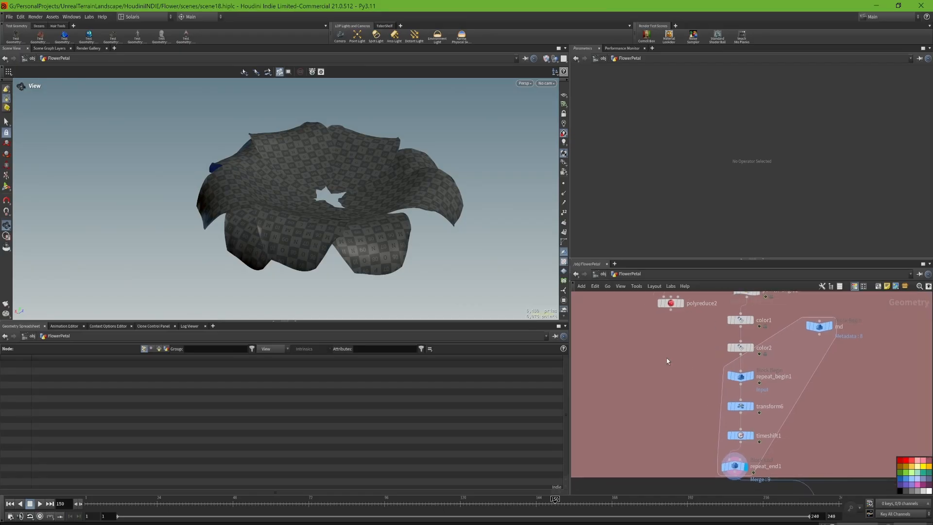
- Add a For-Each loop over primitives in the empty space below polyreduce2
key("Tab")
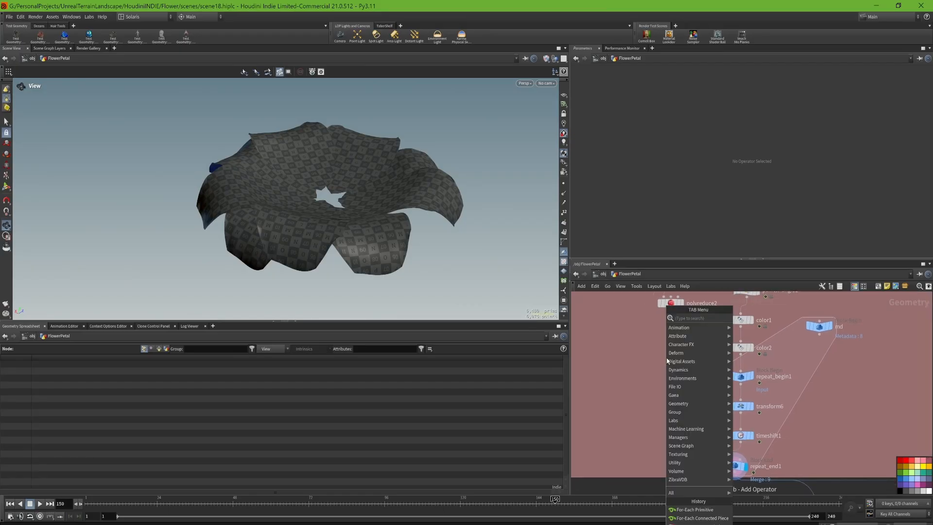
type("for each")
key("Down")
key("Down")
key("Return")
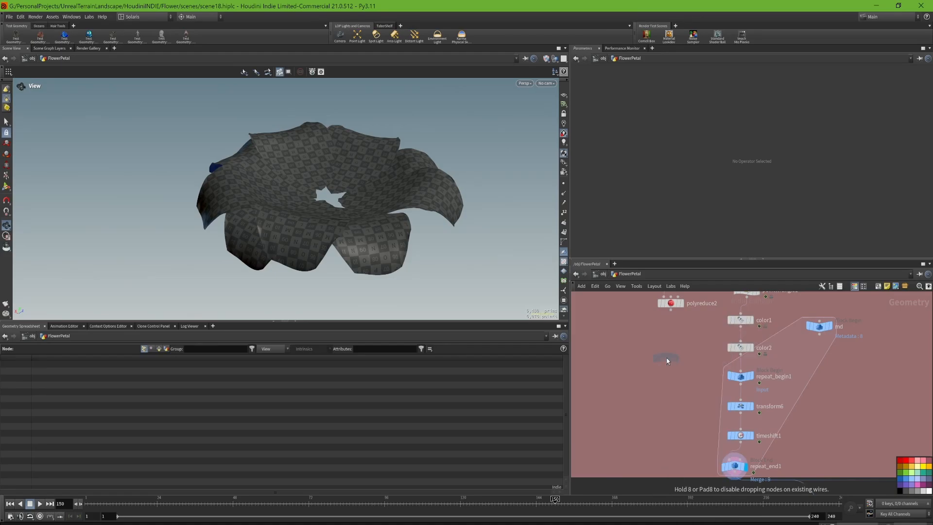
left_click(667, 359)
left_click(666, 358)
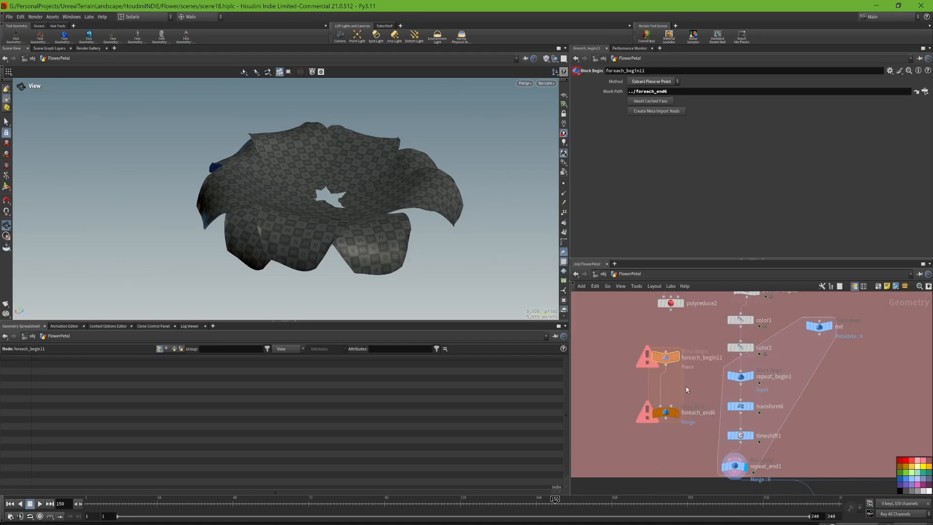
- Check repeat_begin1's method and set foreach_begin11's Method to Fetch Input to match it
left_click(738, 381)
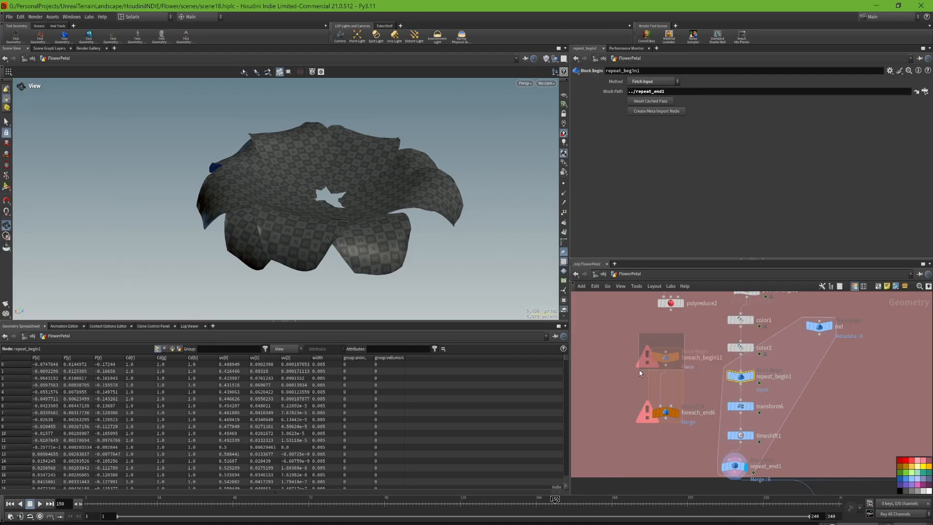
left_click(665, 358)
left_click_drag(702, 377, 763, 376)
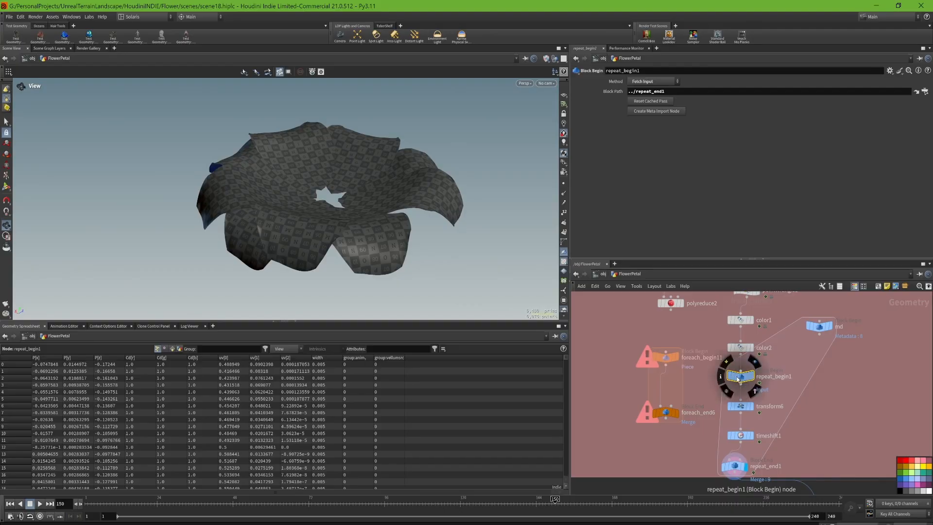
left_click_drag(684, 321, 652, 362)
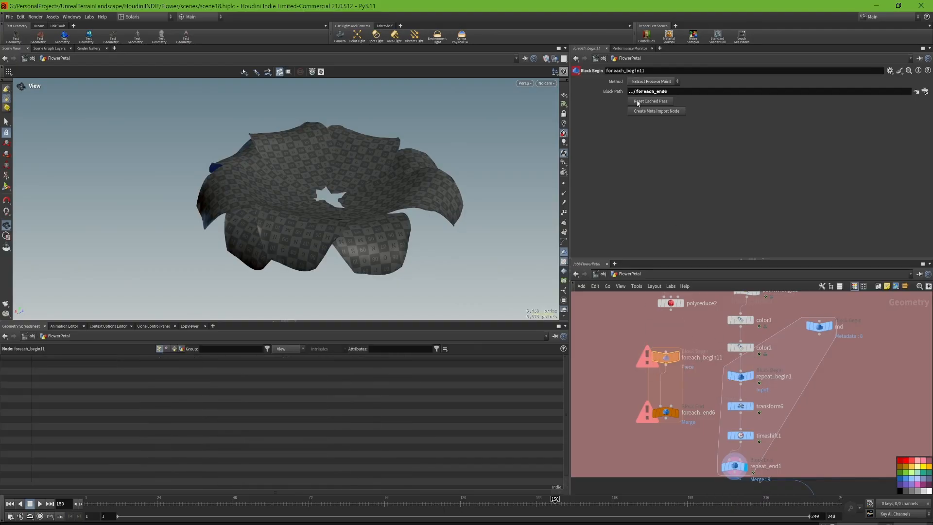
left_click(652, 83)
left_click(652, 112)
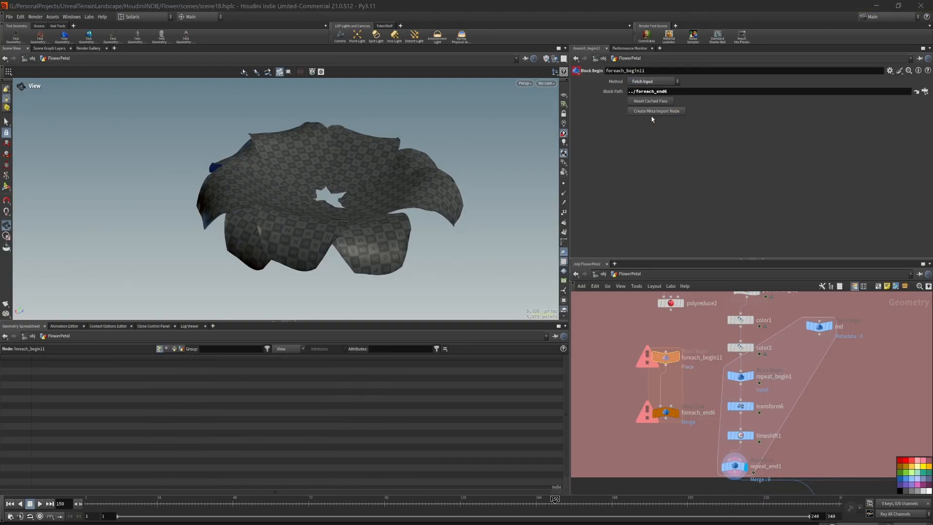
- Create a meta import node for foreach_begin11 and arrange it beside the For-Each block
left_click(738, 376)
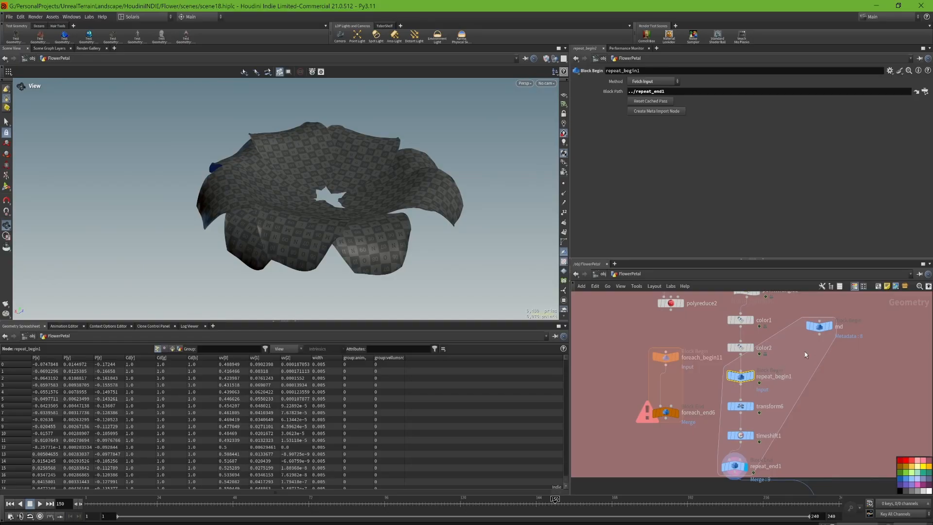
left_click(814, 321)
left_click(666, 357)
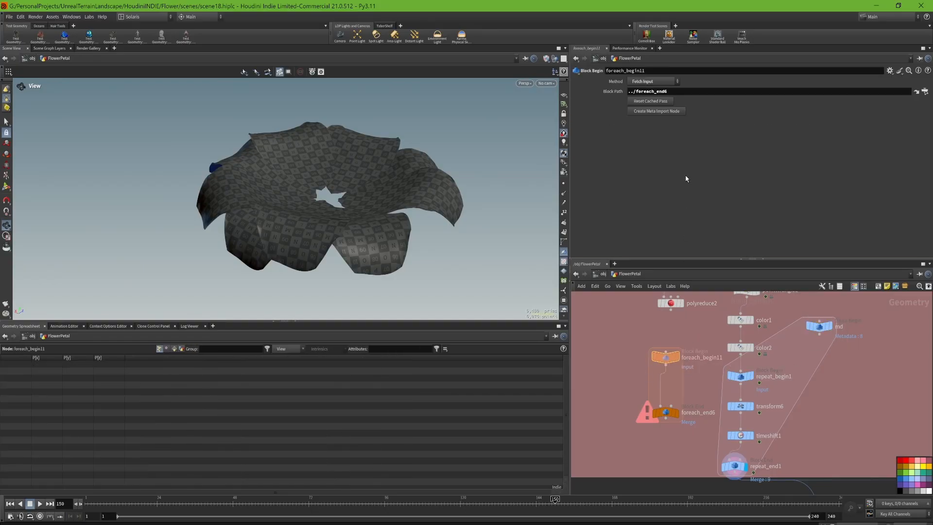
left_click(649, 111)
left_click_drag(630, 314, 680, 433)
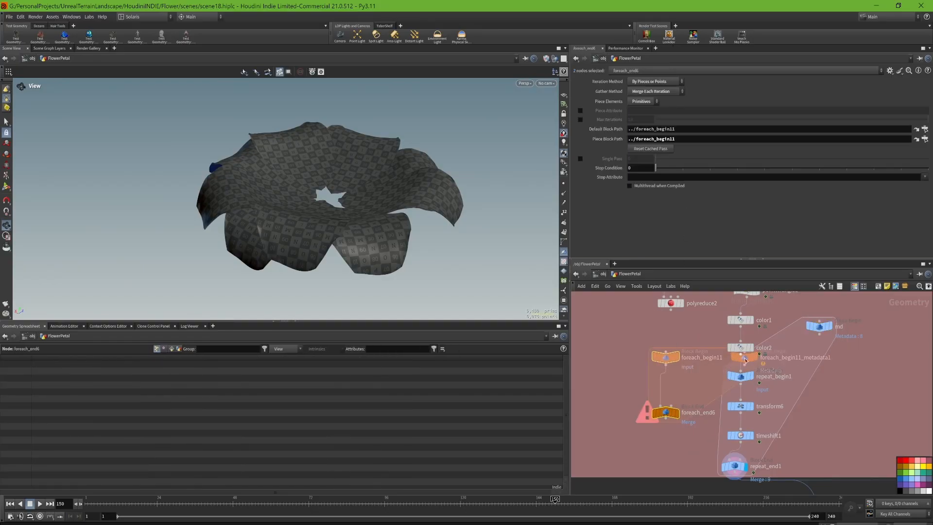
left_click_drag(747, 358, 613, 359)
left_click_drag(684, 350, 700, 384)
left_click_drag(667, 384, 656, 389)
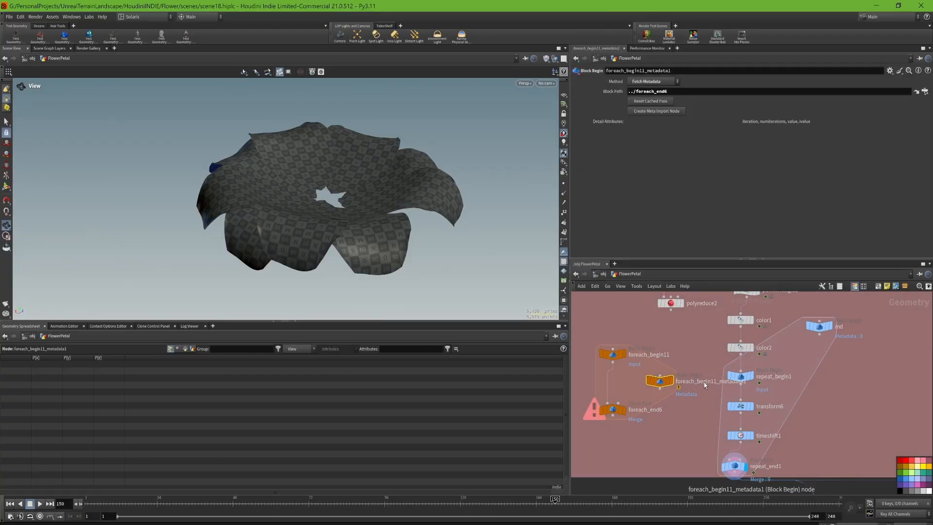
- Rename the new metadata node as md6 and place it closer to the For-Each block
double_click(706, 382)
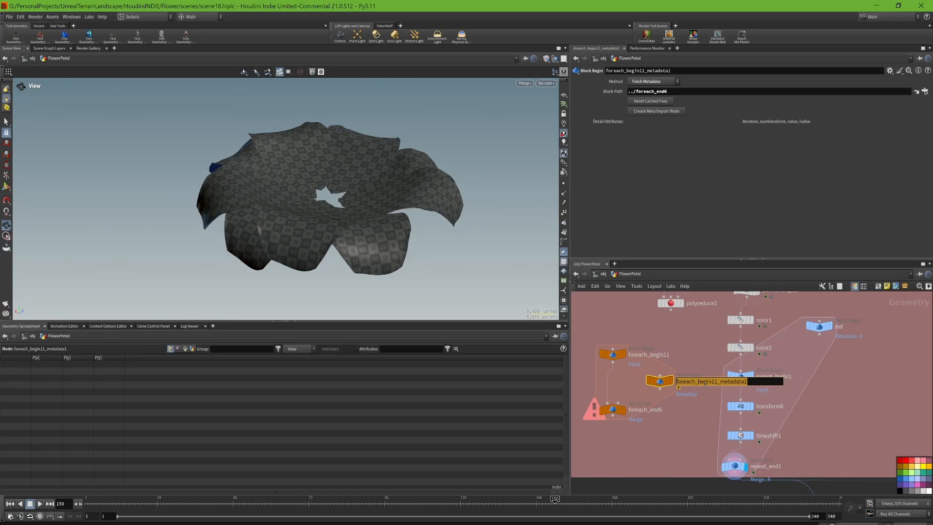
type("md6")
key("Return")
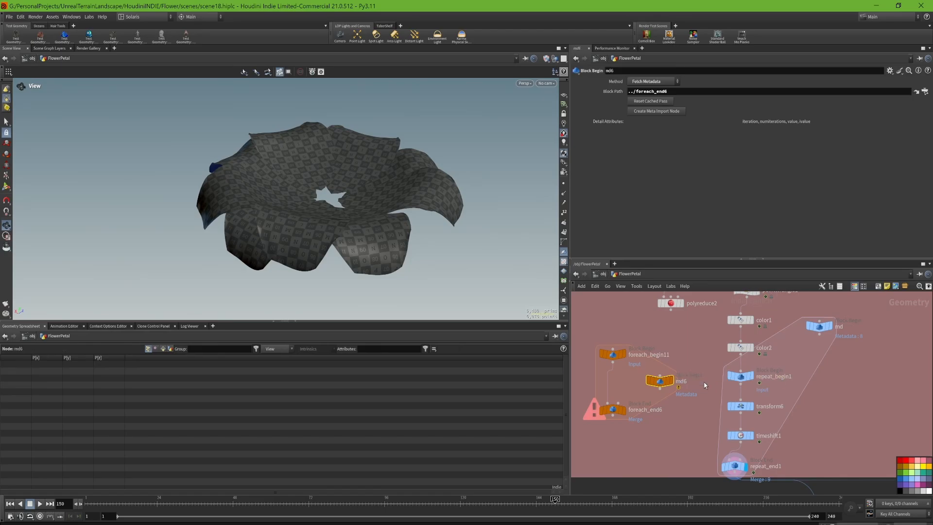
left_click_drag(663, 383, 654, 384)
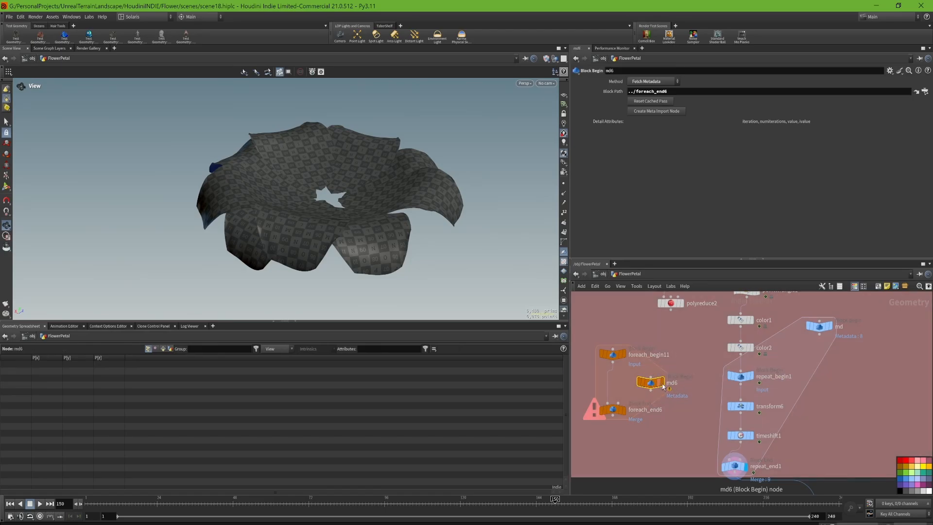
- Review the md and repeat_begin1 settings, and examine transform6's Y translate expression
left_click(820, 327)
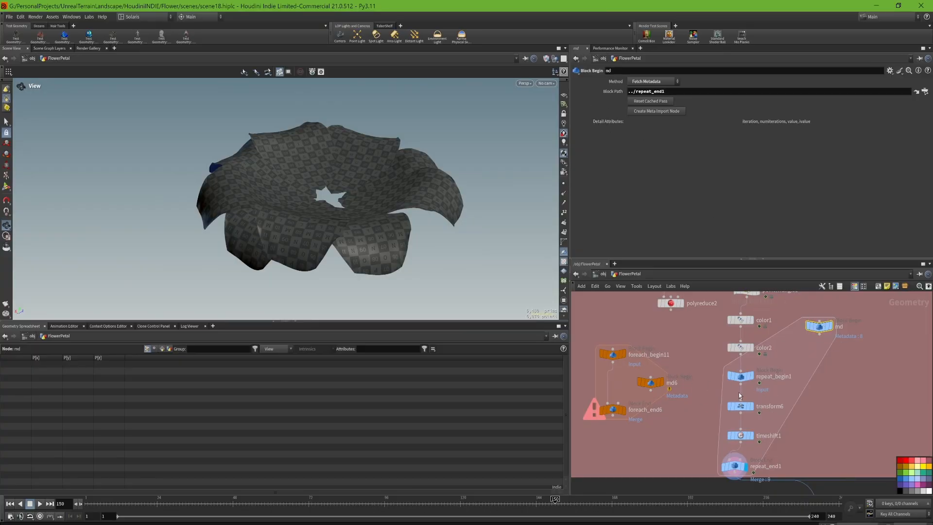
left_click(760, 375)
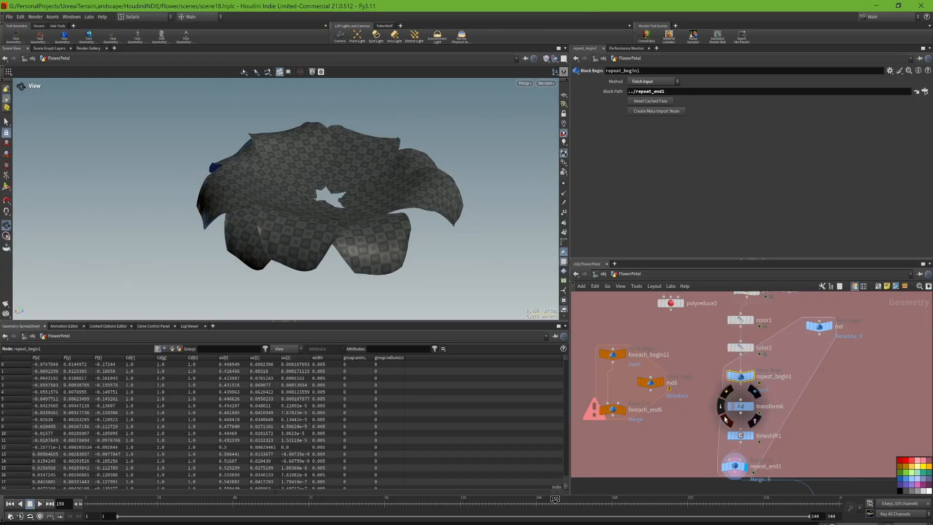
left_click(748, 407)
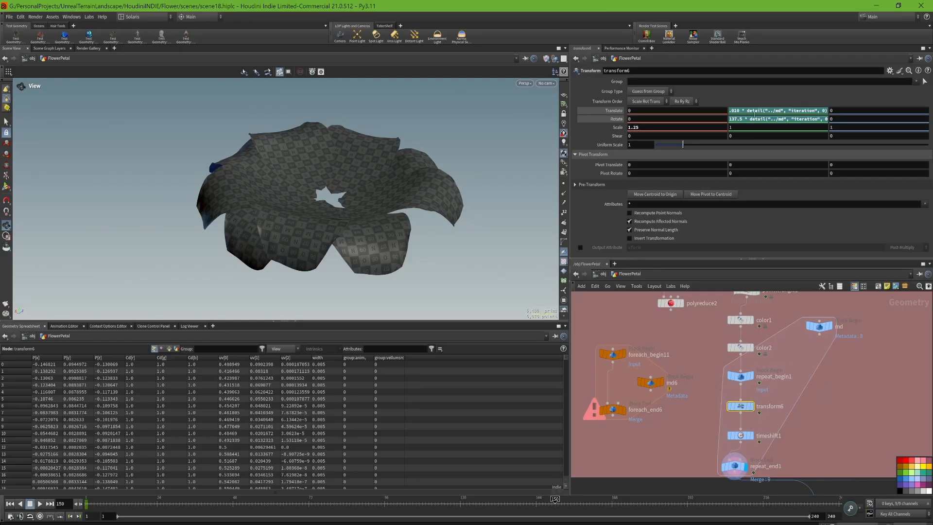
double_click(761, 111)
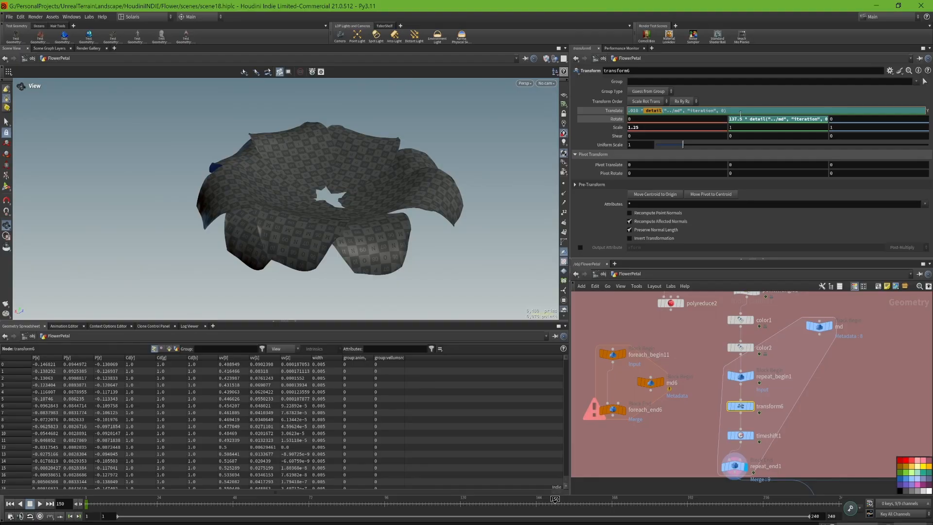
scroll(782, 302, "down", 1)
- Check how the detail function in transform6's Y translate expression references the md node's iteration attribute
left_click(813, 322)
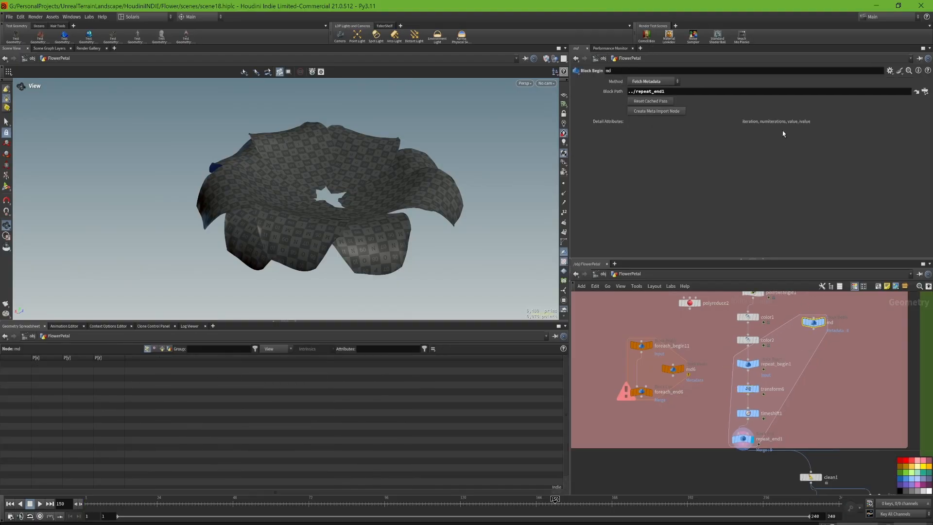
left_click(750, 390)
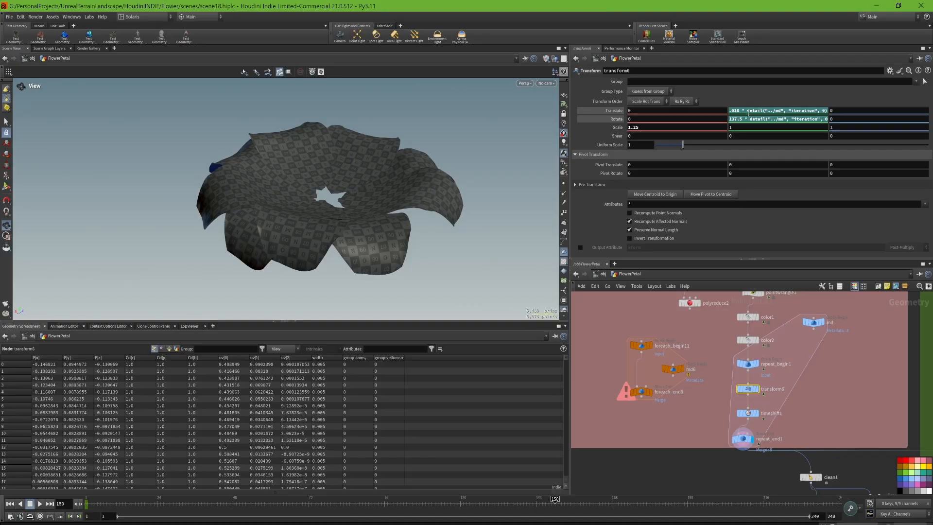
left_click_drag(748, 110, 776, 110)
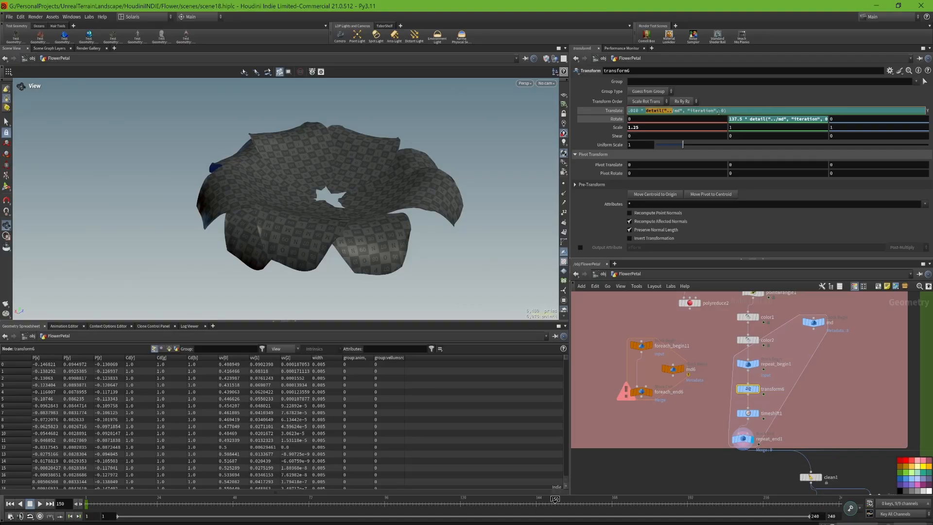
left_click(670, 114)
key("Return")
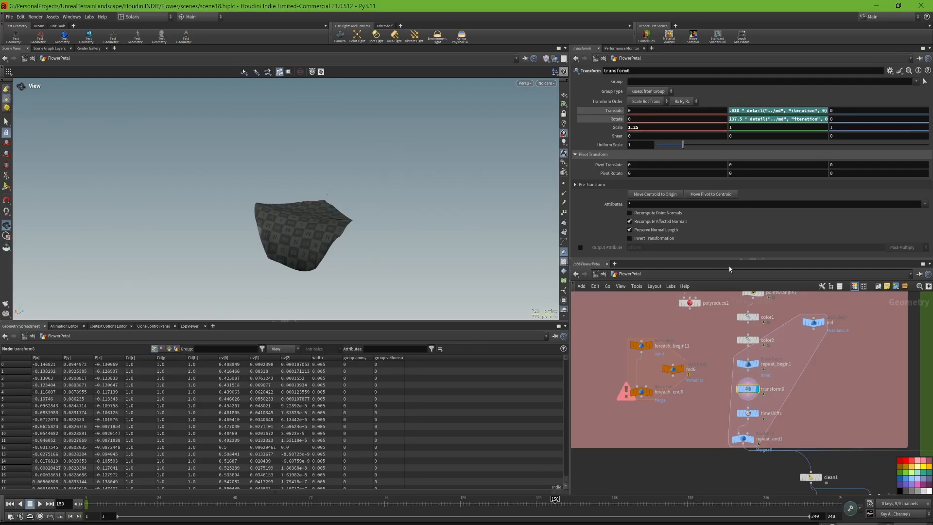
- Write the multiplier in transform6's Y translate expression as 0.010
mouse_move(736, 111)
middle_mouse_down()
mouse_move(738, 124)
mouse_move(750, 125)
mouse_move(736, 112)
middle_mouse_up()
key("ctrl+z")
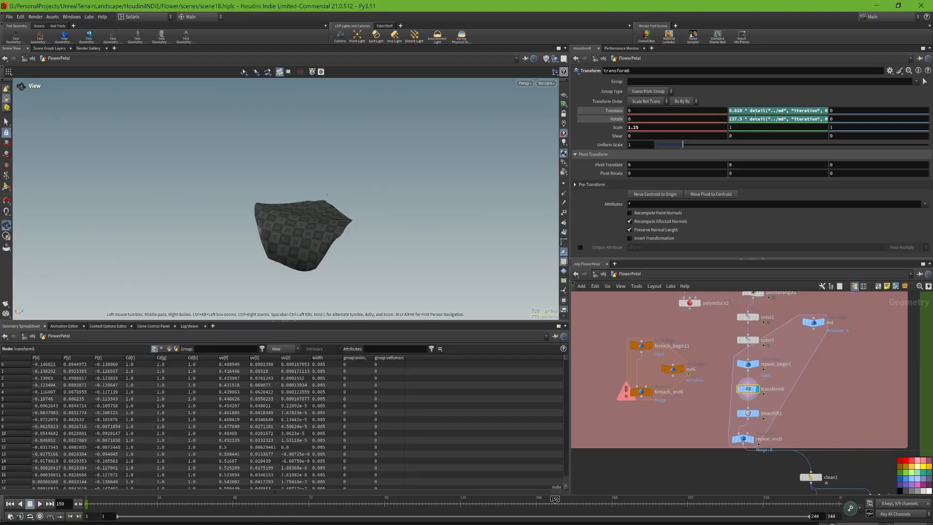
- Examine transform6's Y rotate expression and show the looped petals at repeat_end1
left_click_drag(746, 120, 875, 125)
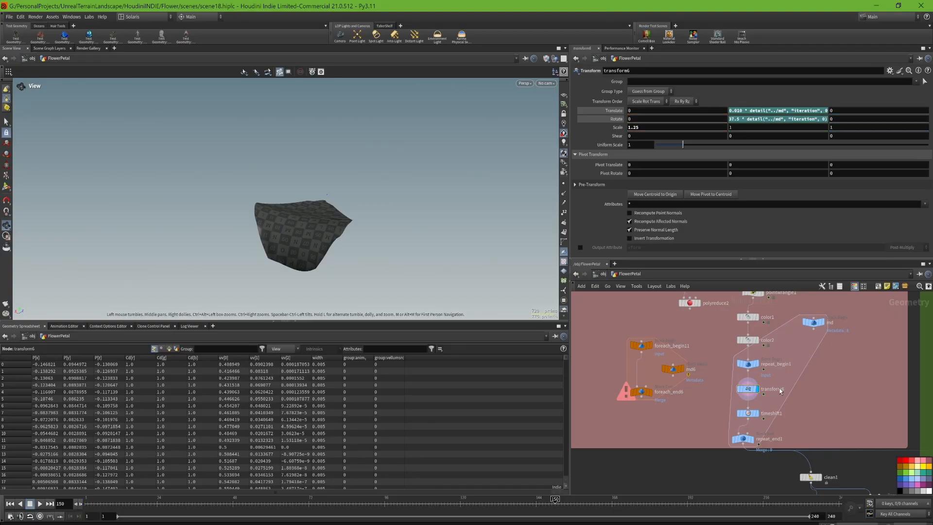
left_click(748, 413)
left_click(754, 441)
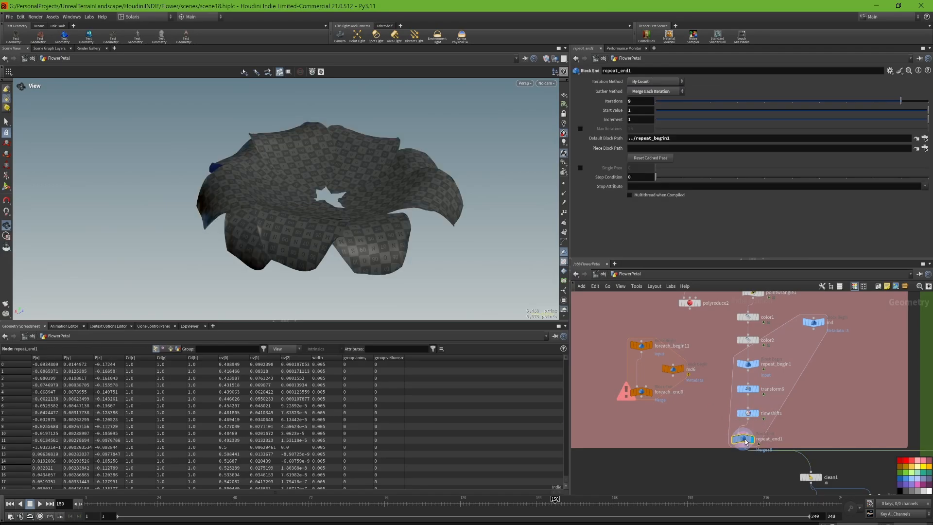
- Review how transform6 rotates each petal by 137.5 times the iteration, its scale, and timeshift1's frame expression
left_click(749, 391)
middle_click_drag(739, 123, 823, 119)
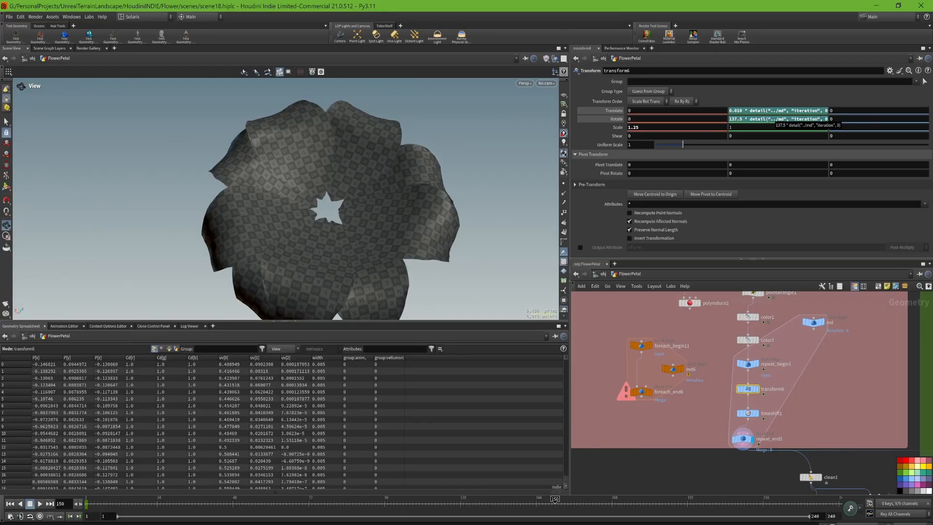
middle_click_drag(735, 120, 887, 99)
key("ctrl+z")
middle_click_drag(644, 131, 698, 153)
key("ctrl+z")
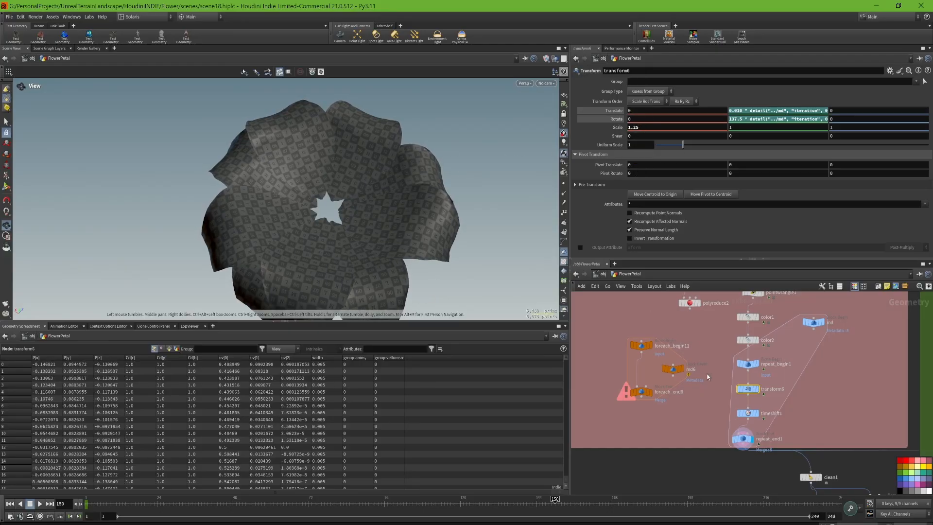
left_click(748, 413)
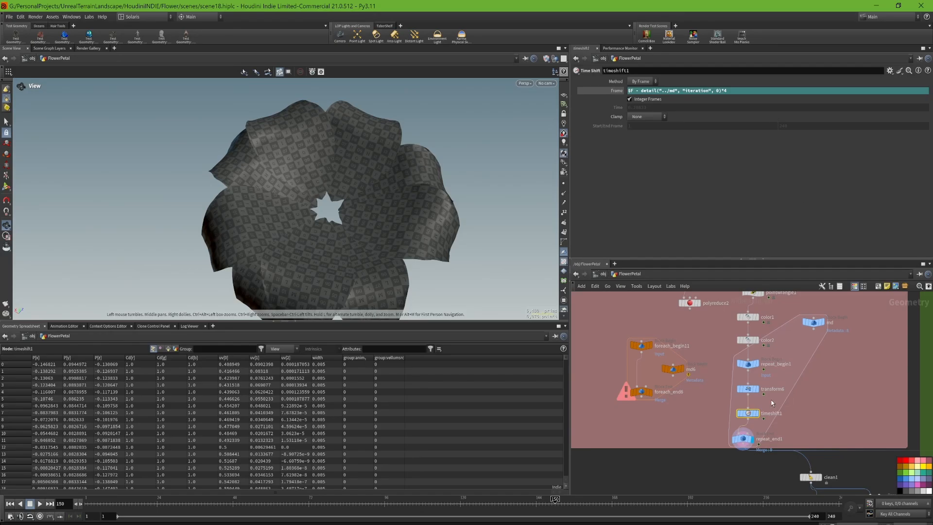
- Show copy4 in the repeat_begin4 loop and examine its Y rotate expression 360/ch("ncy")
middle_click_drag(828, 384, 826, 292)
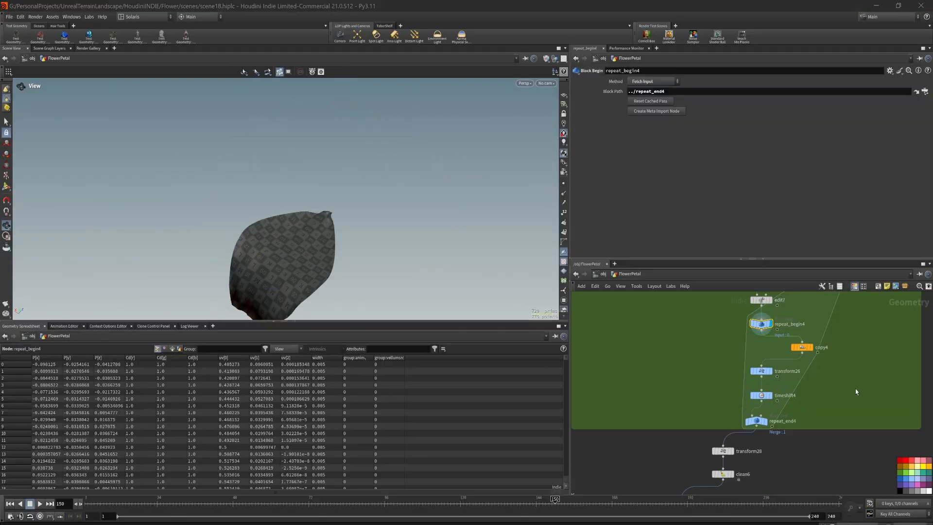
scroll(797, 379, "up", 5)
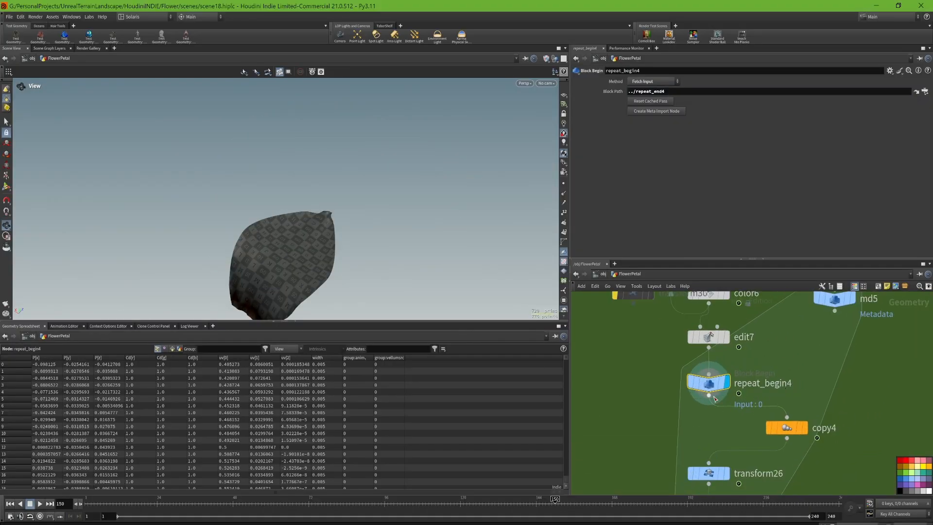
middle_click_drag(721, 444, 712, 407)
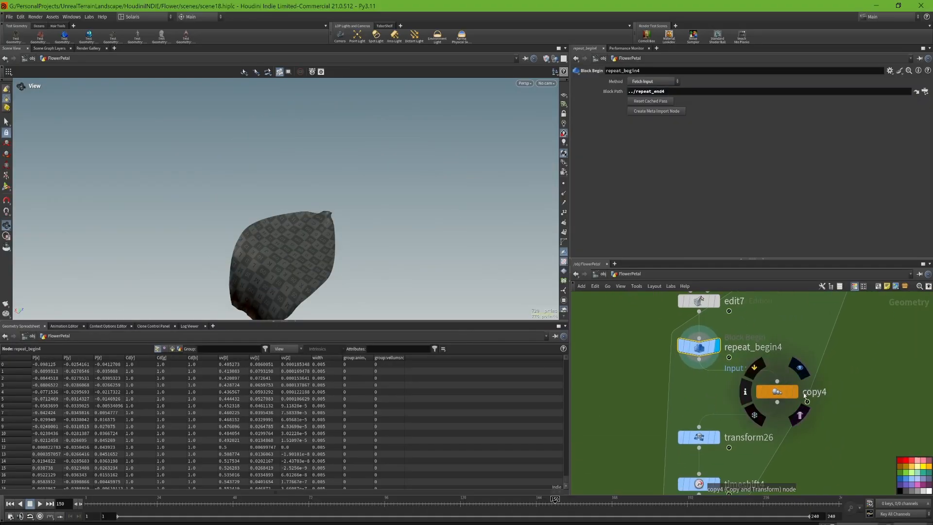
left_click(797, 392)
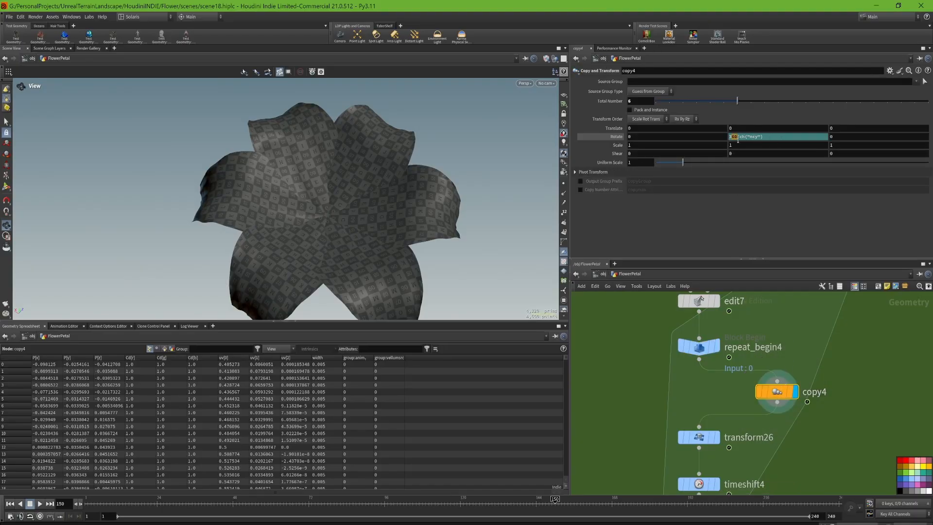
left_click(758, 138)
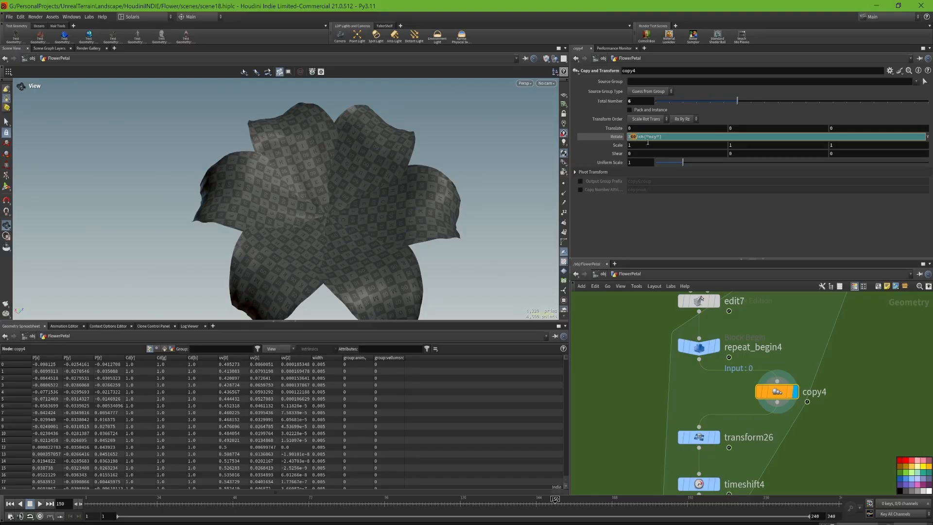
left_click(675, 139)
- Try different copy counts on copy4, including 3, set Total Number to 7, and check the Y rotate expression
left_click_drag(736, 103, 749, 119)
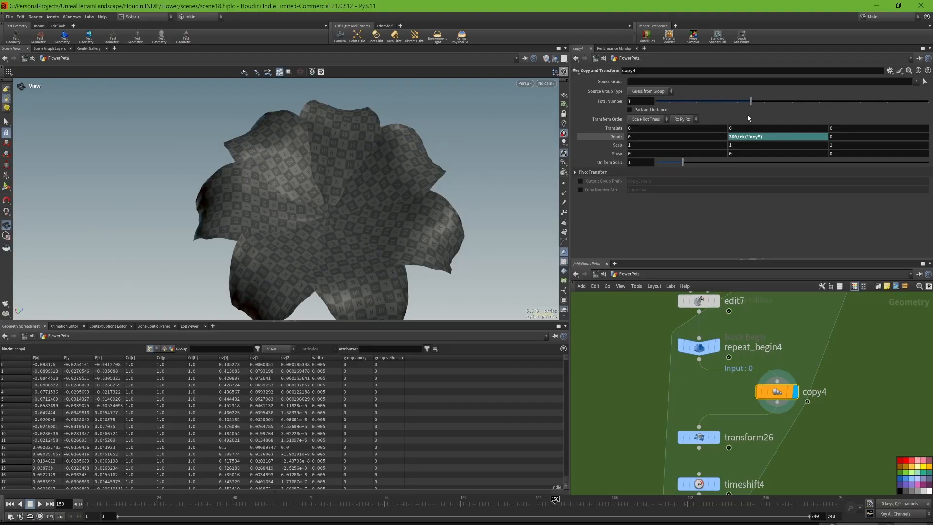
left_click_drag(751, 100, 701, 102)
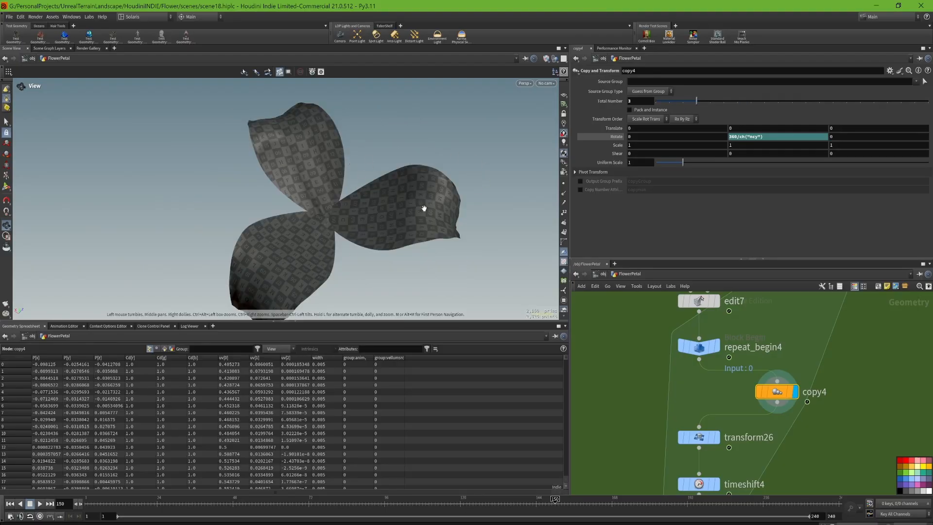
left_click_drag(698, 101, 748, 112)
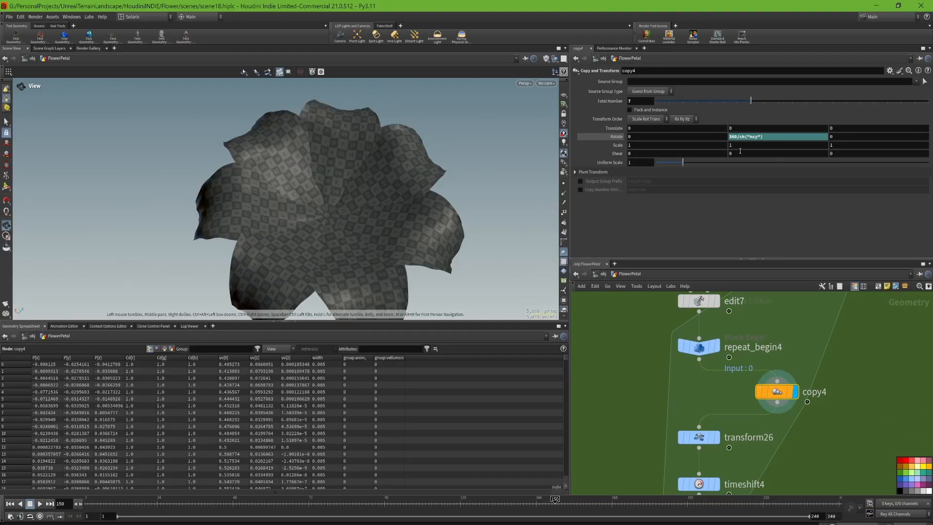
left_click_drag(772, 137, 713, 143)
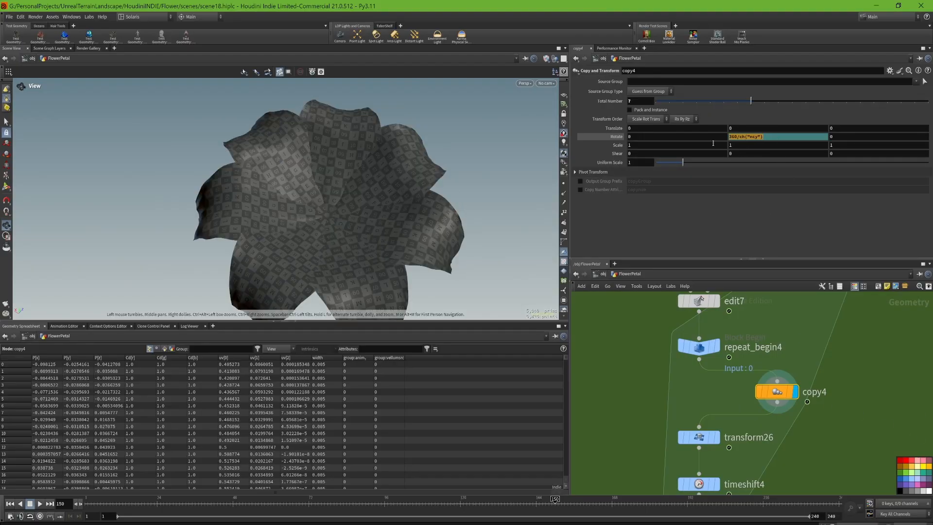
left_click(844, 379)
- Inspect transform26 and the repeat_end4 block settings with the copied petals displayed
middle_click_drag(792, 438, 795, 363)
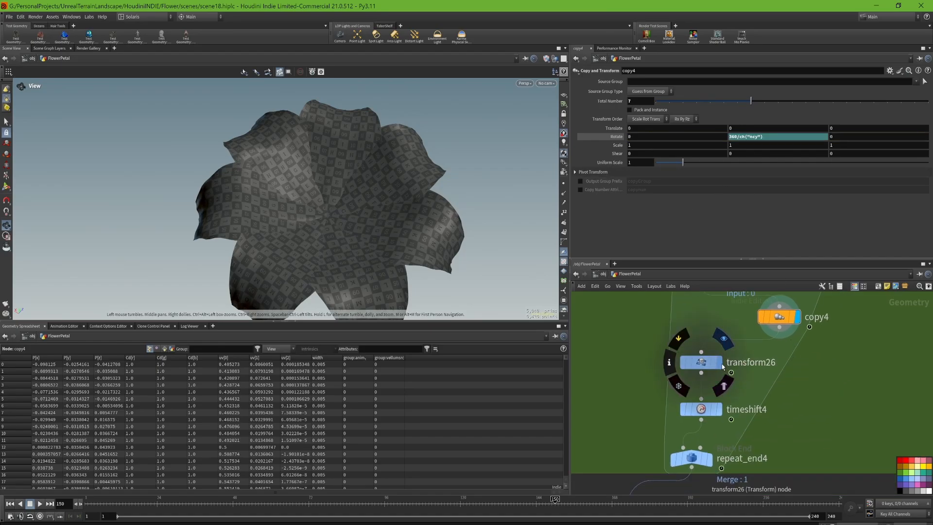
left_click(718, 364)
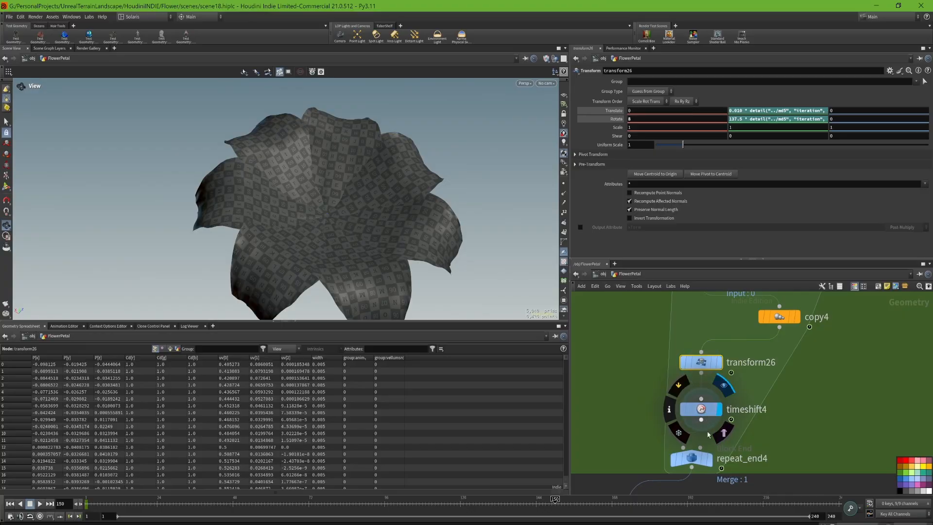
left_click(692, 458)
- Show the textured flower at quickmaterial5, below clean1 in the repeat_end1 branch
middle_click_drag(765, 424, 816, 254)
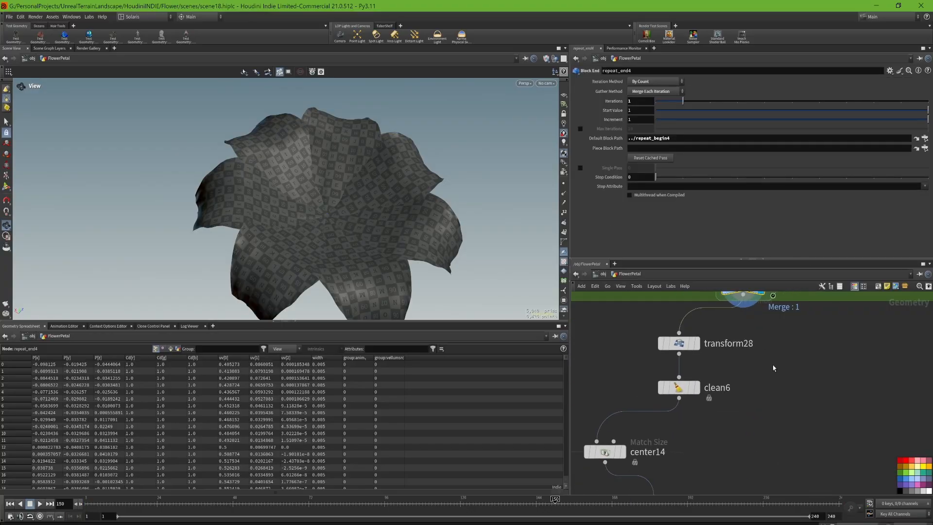
scroll(774, 368, "down", 1)
middle_click_drag(774, 368, 875, 413)
middle_click_drag(656, 403, 779, 347)
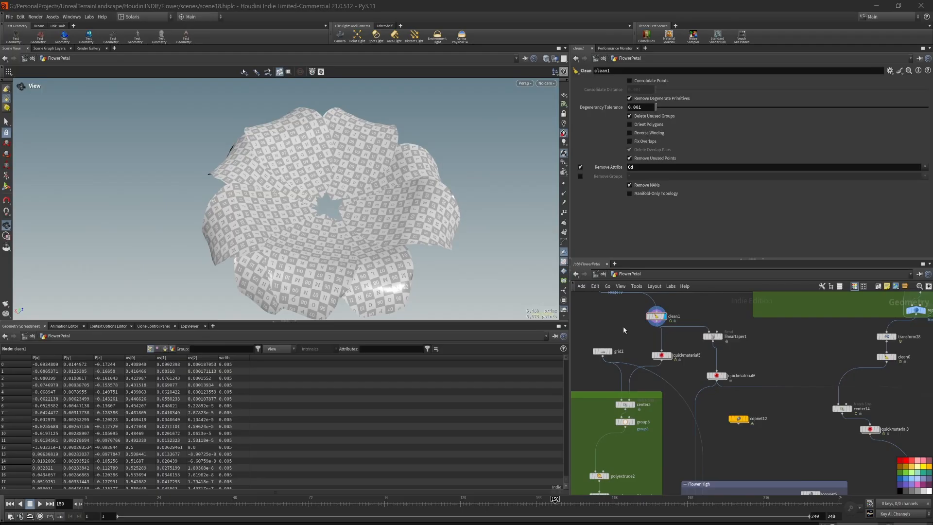
middle_click_drag(624, 330, 644, 371)
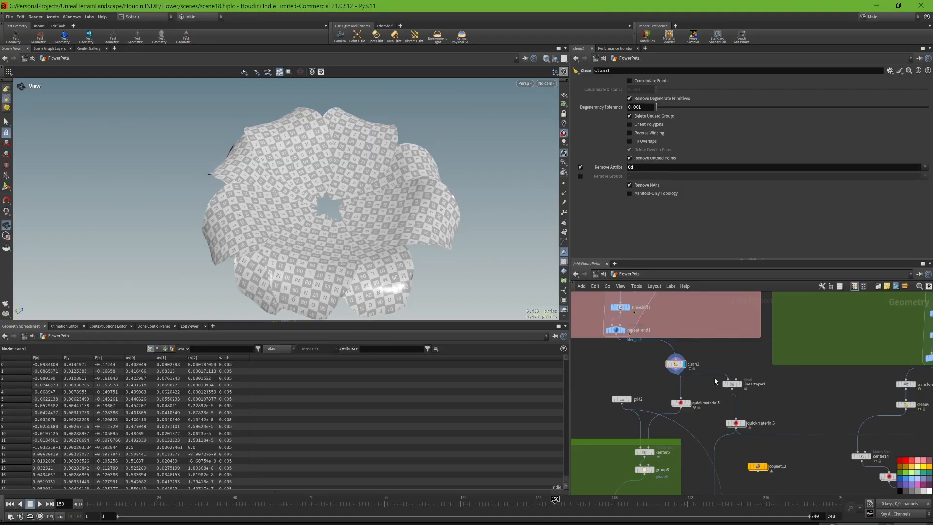
left_click(680, 403)
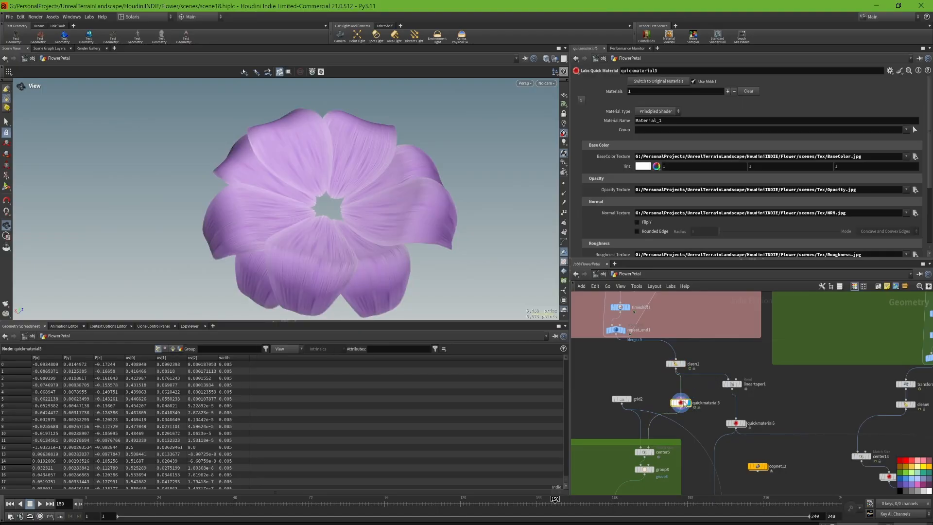
- Add a new Labs Quick Material node beside the clean1 to quickmaterial5 connection
scroll(680, 407, "up", 2)
key("Tab")
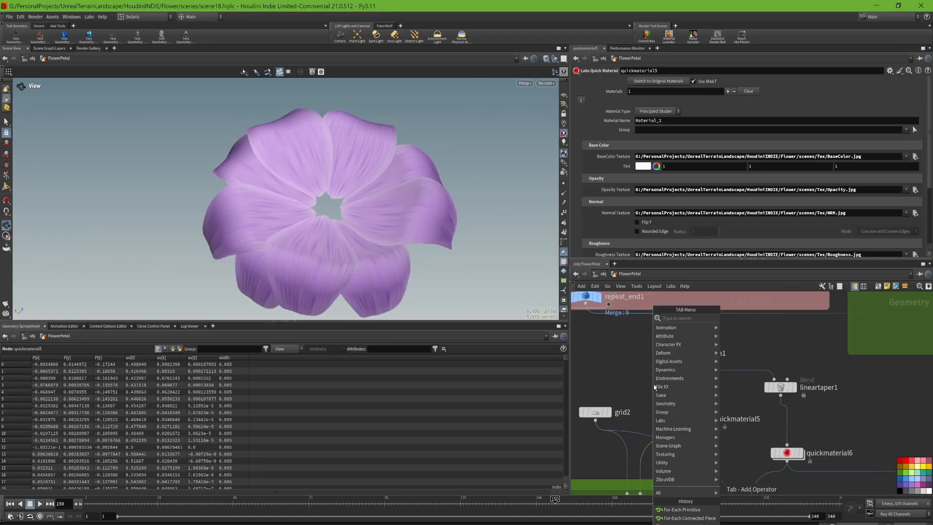
type("quick")
key("Return")
key("Return")
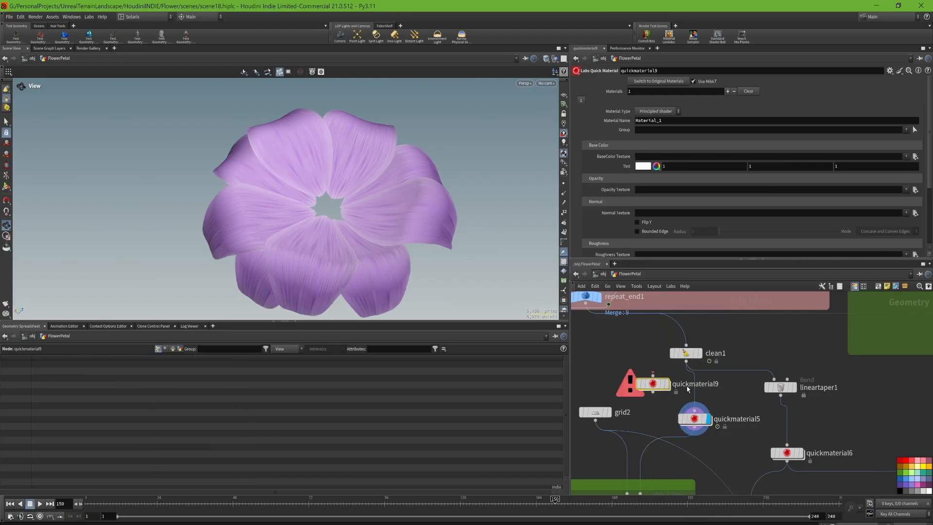
- Review quickmaterial5's base color, opacity, normal and roughness textures and inspect their effect on the petals up close
left_click(695, 420)
scroll(667, 189, "down", 1)
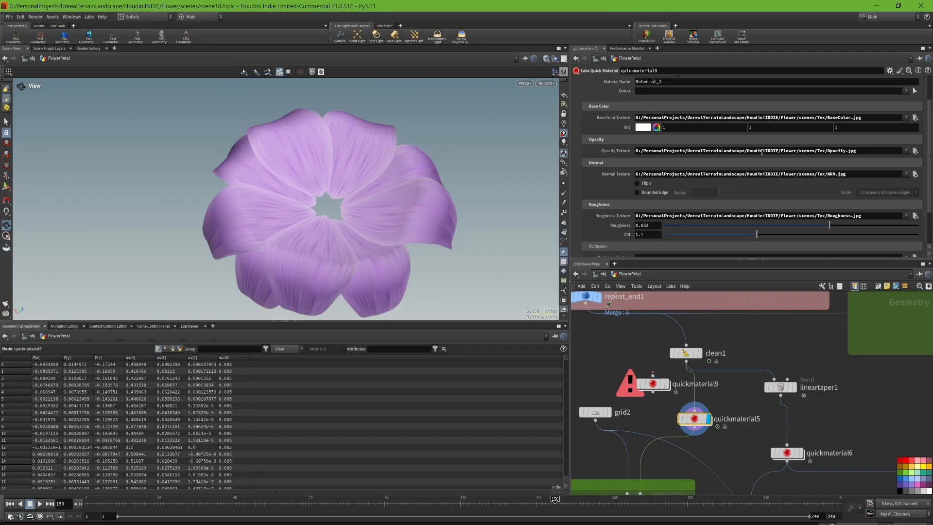
left_click_drag(354, 209, 398, 229)
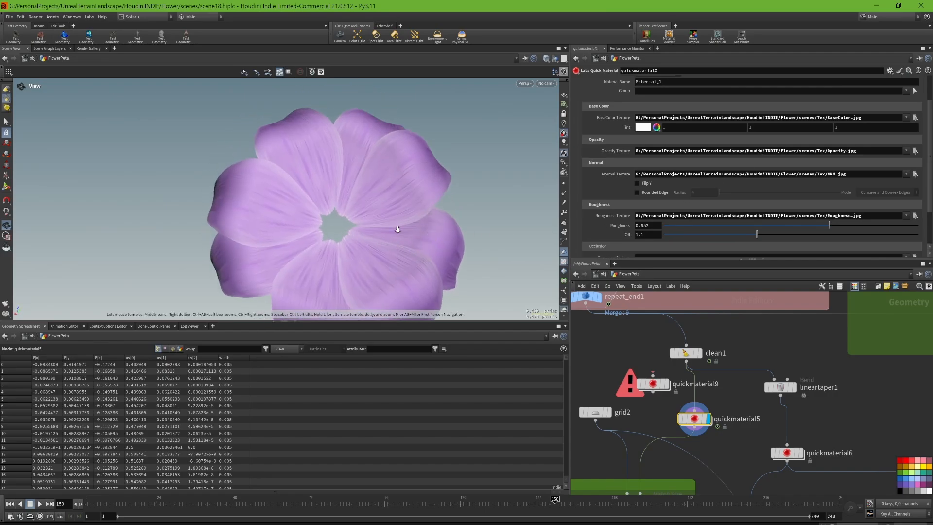
right_click_drag(398, 229, 412, 63)
mouse_move(416, 144)
left_mouse_down()
mouse_move(376, 209)
mouse_move(350, 217)
mouse_move(358, 233)
mouse_move(249, 103)
mouse_move(398, 144)
mouse_move(375, 187)
mouse_move(432, 226)
mouse_move(374, 202)
mouse_move(433, 199)
mouse_move(418, 160)
left_mouse_up()
scroll(623, 171, "down", 3)
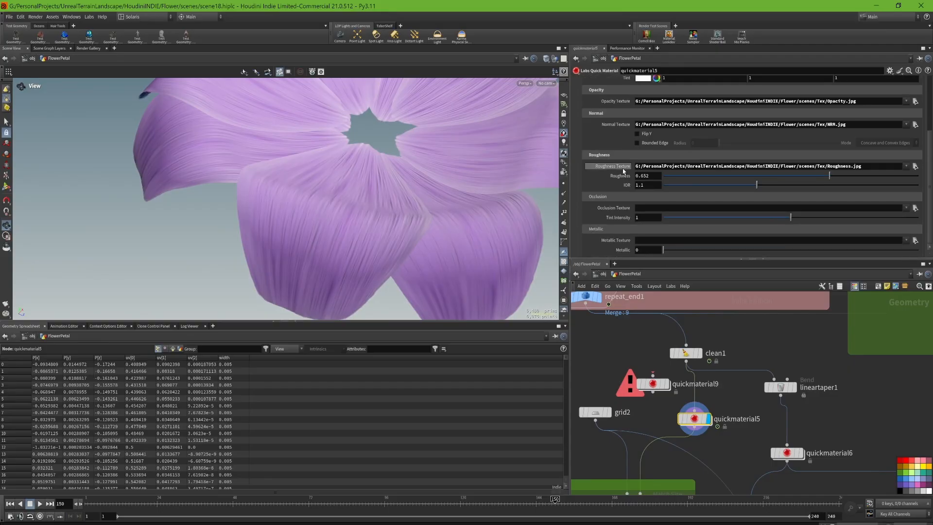
scroll(623, 171, "up", 3)
left_click_drag(385, 223, 403, 223)
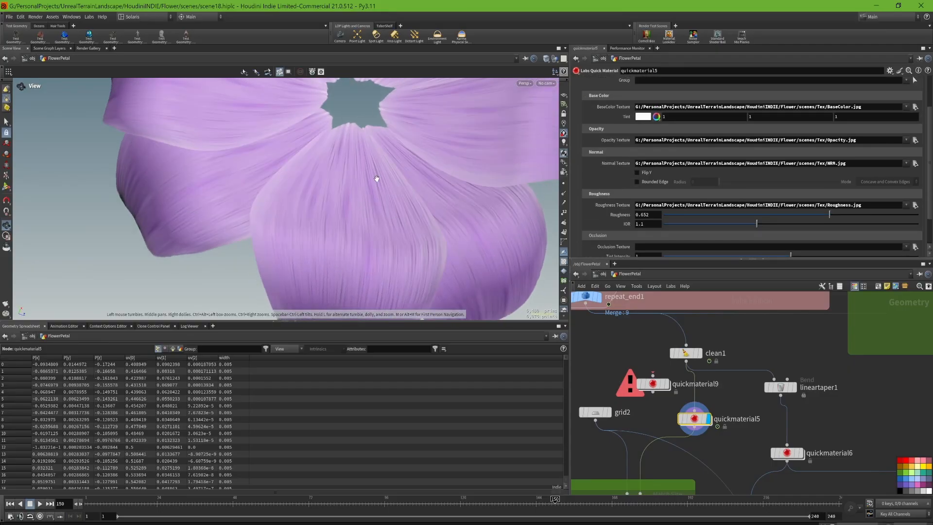
mouse_move(377, 179)
left_mouse_down()
mouse_move(438, 167)
mouse_move(382, 233)
mouse_move(358, 159)
mouse_move(379, 197)
left_mouse_up()
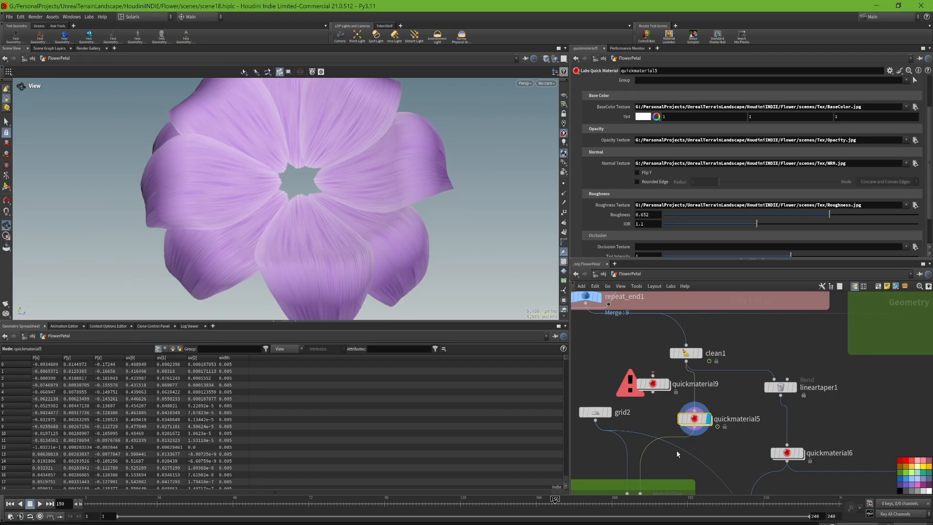
- Show object_merge4 in the Flower High network box and inspect the high-resolution center bulb
middle_click_drag(688, 454, 758, 373)
scroll(758, 373, "down", 3)
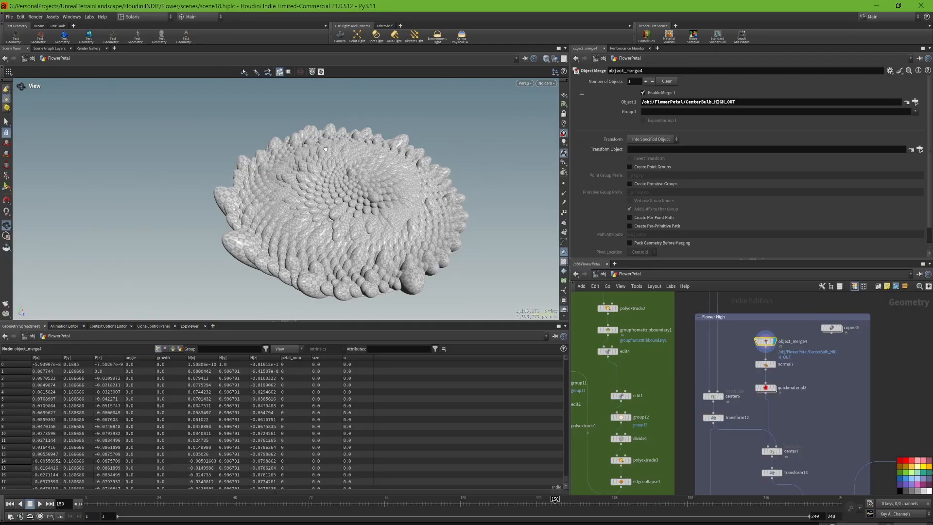
left_click_drag(305, 150, 302, 169)
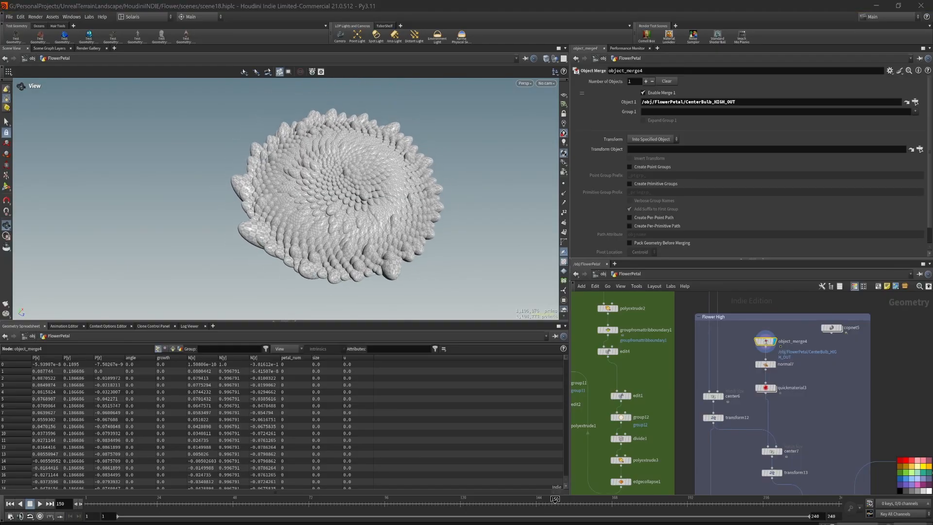
- Switch to the browser, skim the Wikipedia article on Phyllotaxis, and return to Houdini
left_click_drag(0, 385, 508, 1)
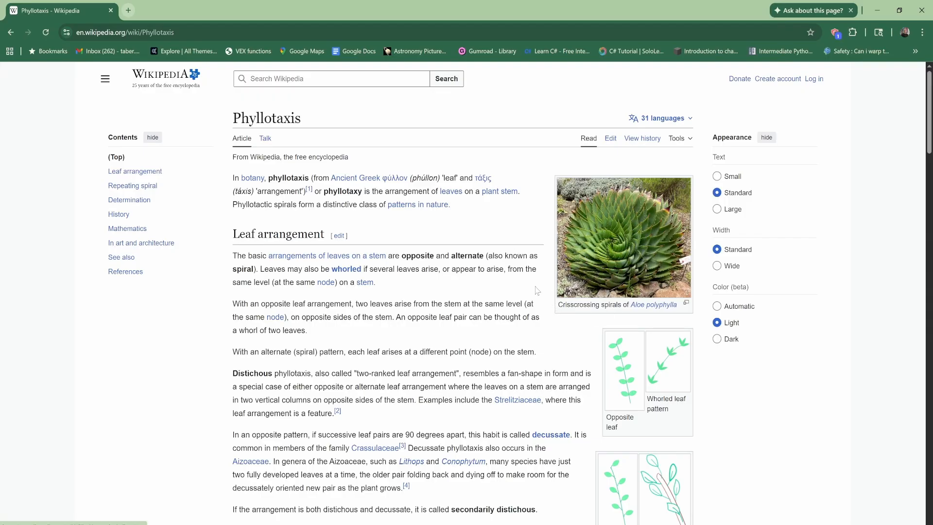
scroll(553, 282, "down", 1)
scroll(555, 283, "down", 1)
scroll(558, 180, "up", 2)
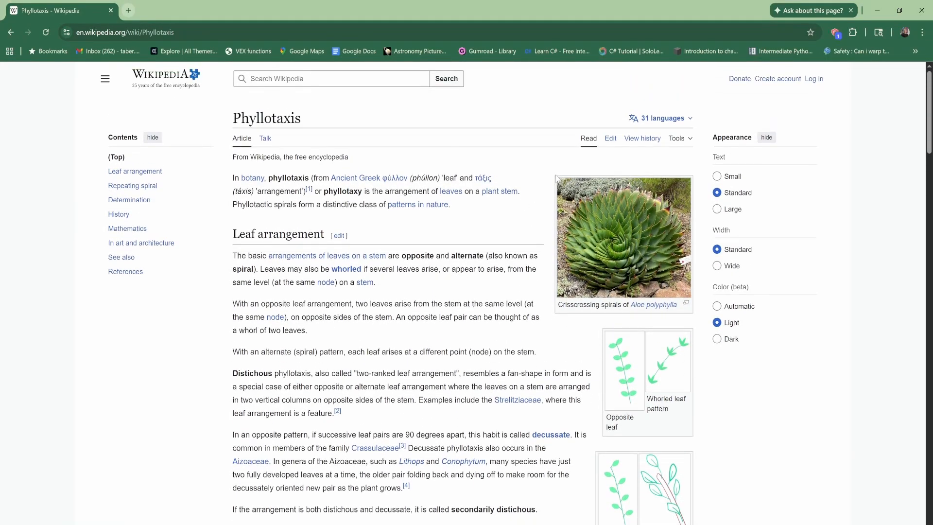
left_click(877, 10)
- Inspect the center bulb, then show the phyllotaxis point pattern in the PhyllotaxisPoints_Center network box
left_click_drag(382, 180, 398, 193)
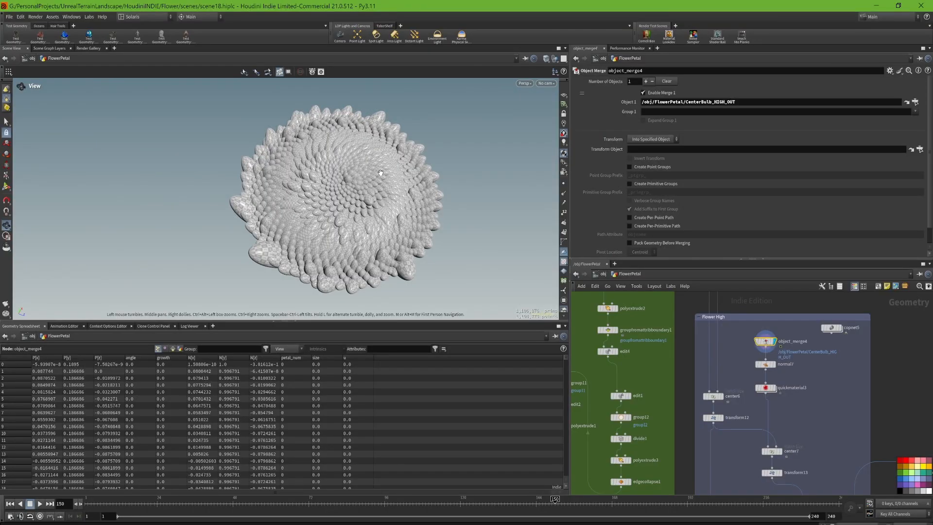
scroll(721, 357, "down", 2)
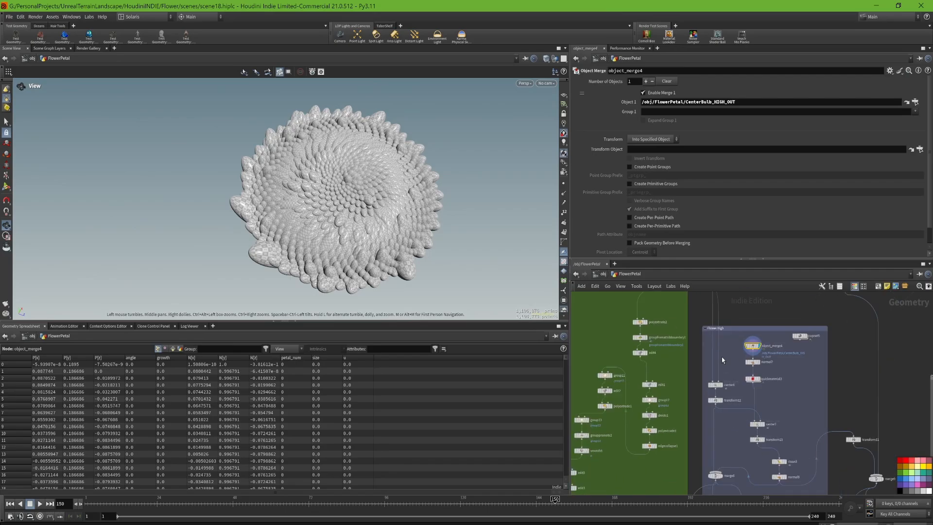
scroll(722, 356, "up", 2)
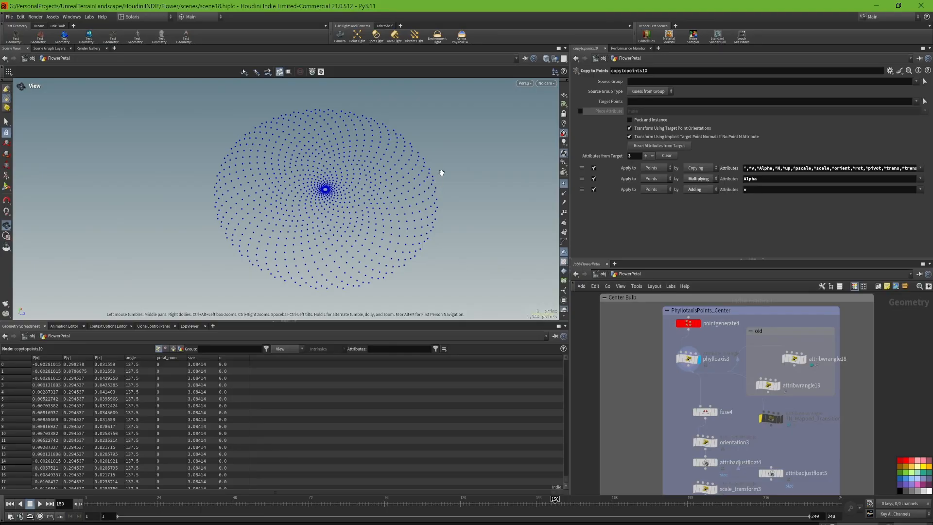
left_click_drag(442, 173, 427, 198)
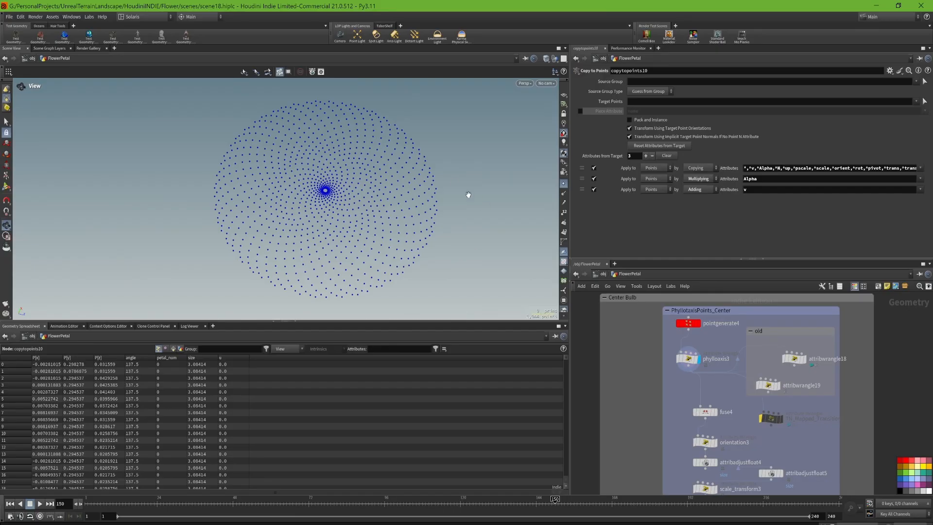
- Show pointgenerate4 in the PhyllotaxisPoints_Center network box and inspect its Number Of Points parameter
left_click(696, 325)
left_click(690, 324)
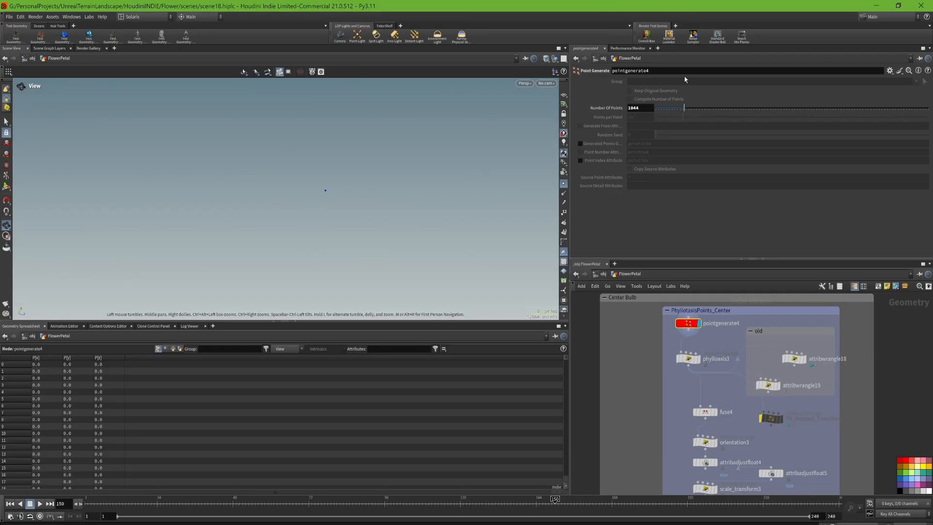
left_click(641, 108)
- Show the phylloaxis3 wrangle and review its angle, radius, radius ramp, height ramp and VEX code
left_click(699, 359)
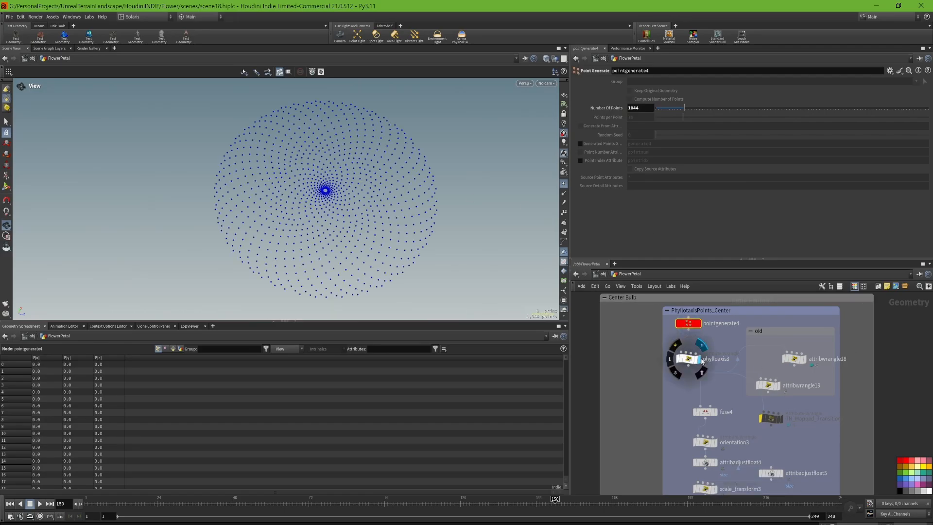
scroll(715, 348, "up", 4)
left_click(662, 369)
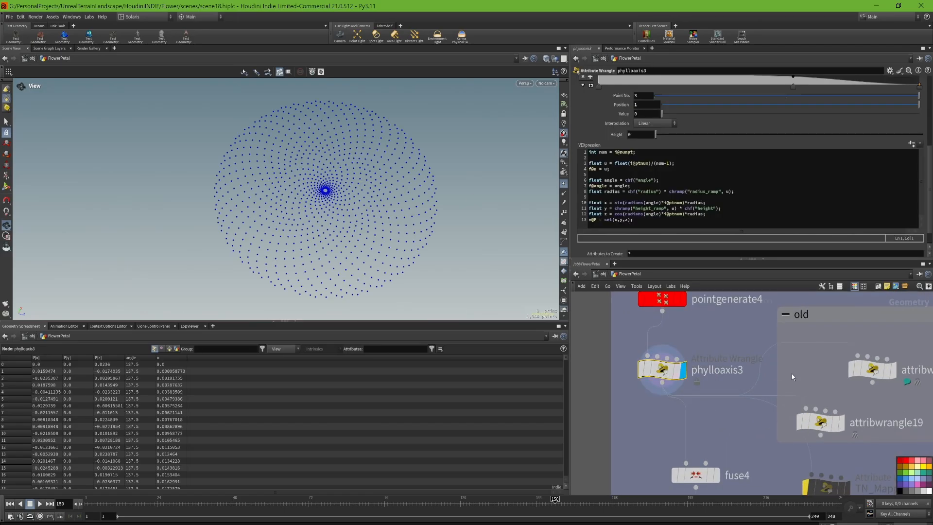
scroll(931, 174, "down", 1)
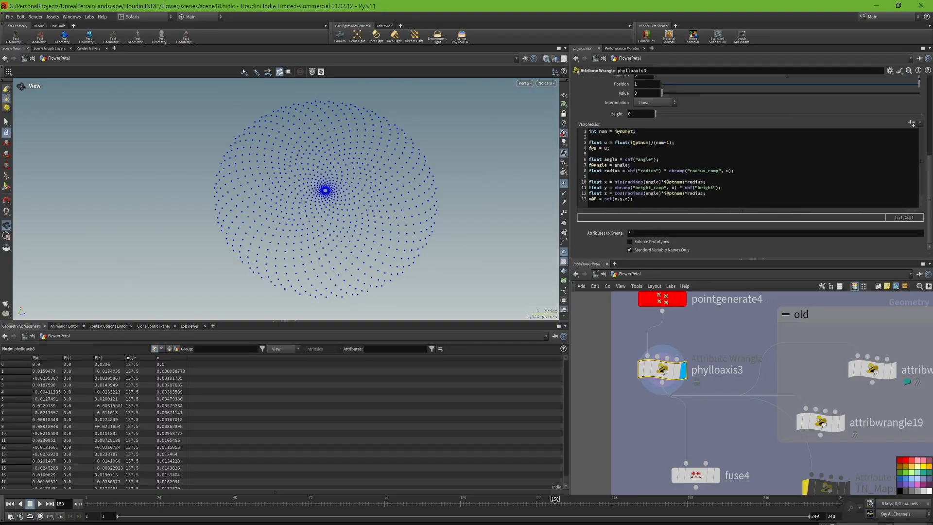
scroll(931, 174, "up", 2)
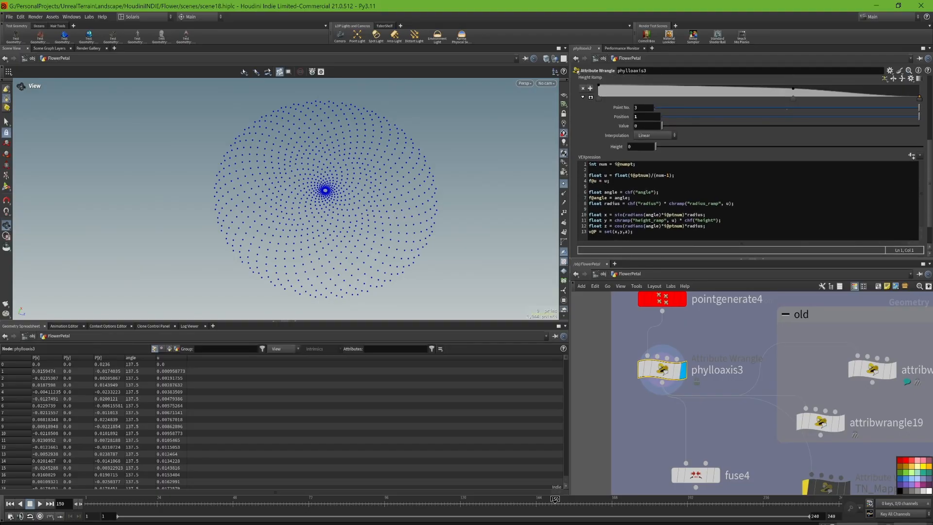
scroll(751, 165, "up", 5)
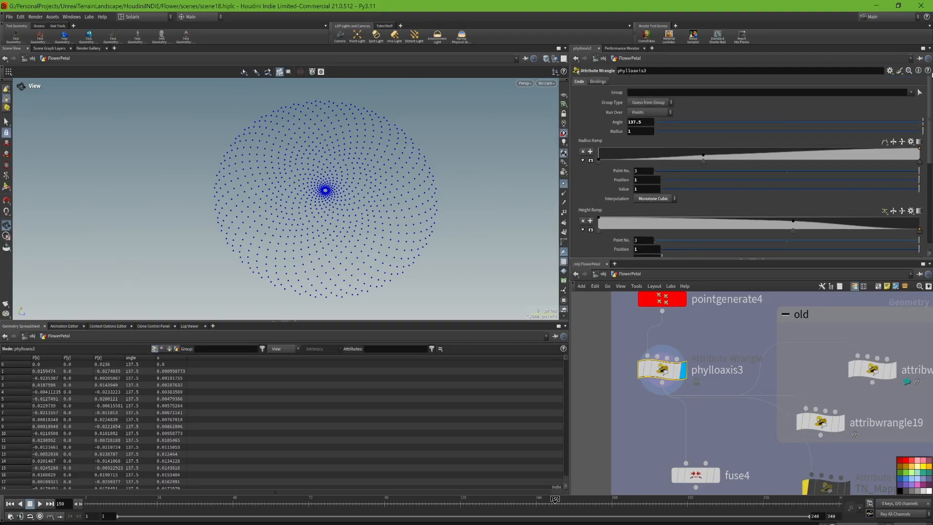
scroll(930, 92, "down", 3)
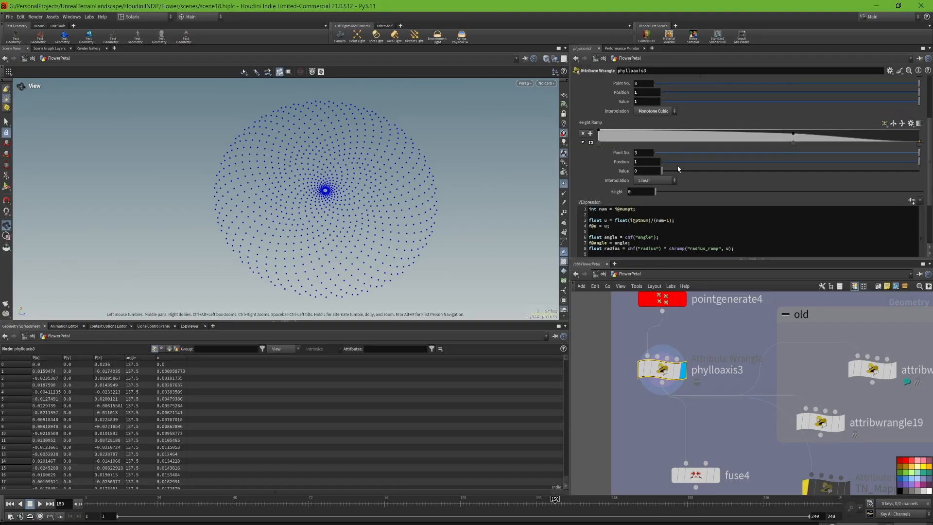
scroll(709, 174, "up", 3)
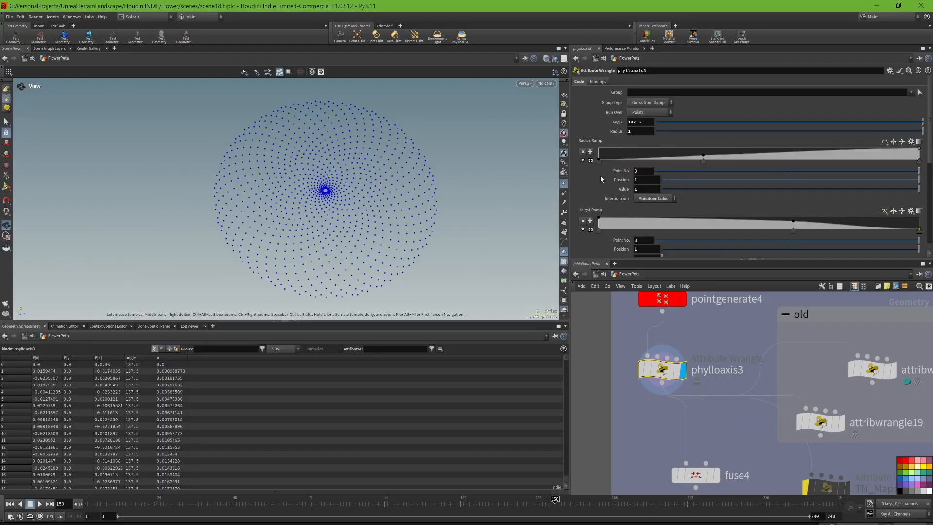
scroll(604, 171, "down", 1)
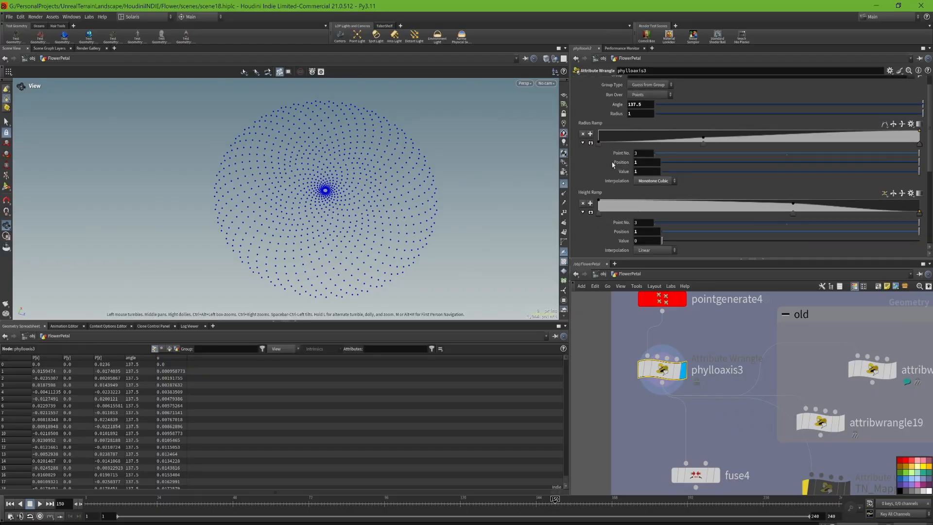
- Try a Height of 0.8636 on phylloaxis3, inspect the point pattern from the side, and reset the Height to 0
scroll(612, 164, "down", 1)
left_click_drag(667, 240, 887, 258)
left_click_drag(393, 172, 432, 122)
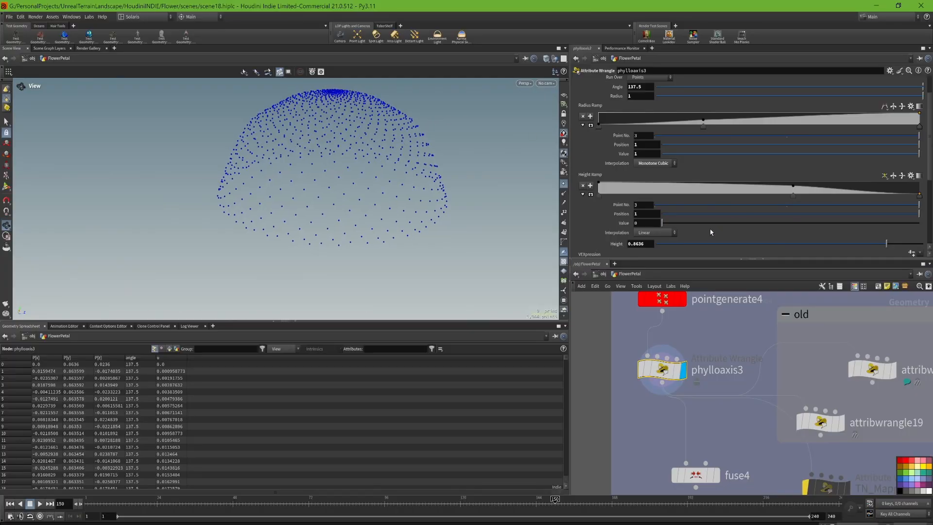
left_click_drag(727, 245, 887, 255)
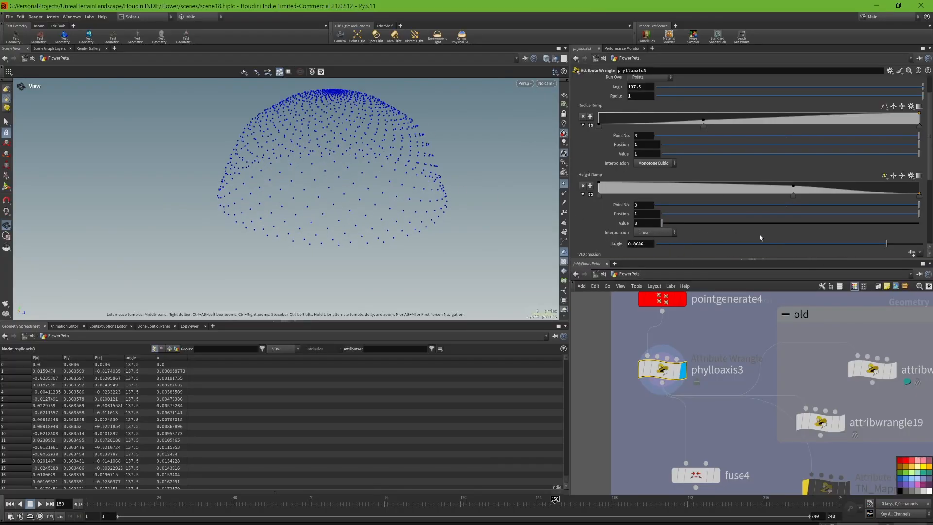
left_click_drag(756, 243, 641, 252)
- Examine the phylloaxis3 VEX code line by line, including the normalized u attribute, and compare it with the point pattern
scroll(776, 217, "down", 3)
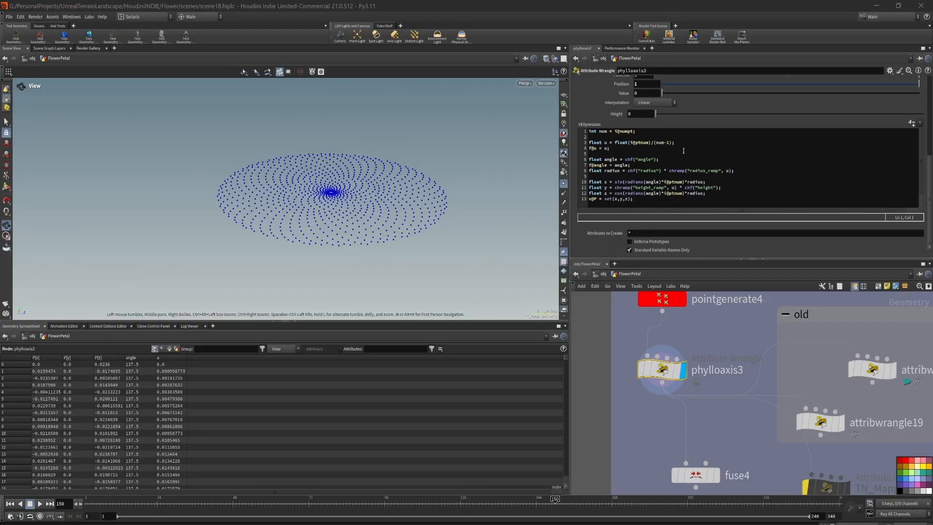
left_click_drag(683, 150, 588, 140)
left_click(636, 156)
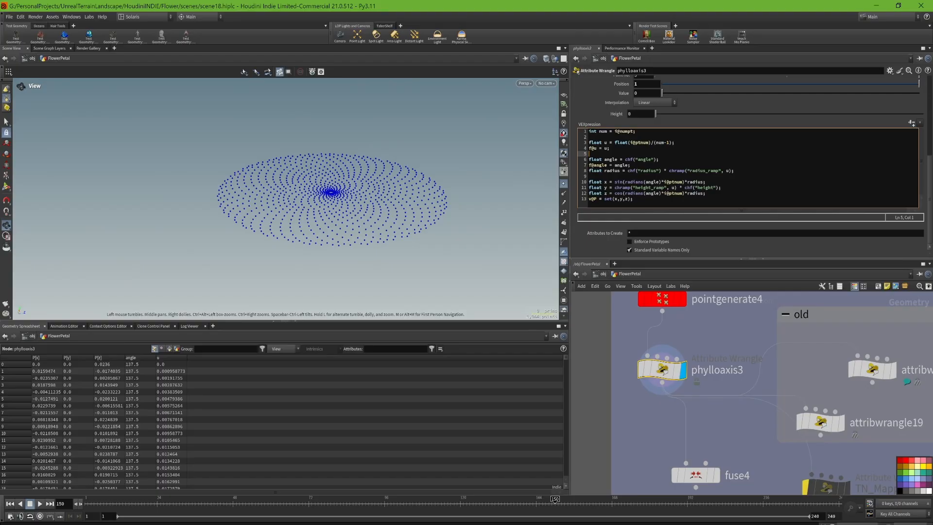
left_click_drag(217, 206, 210, 234)
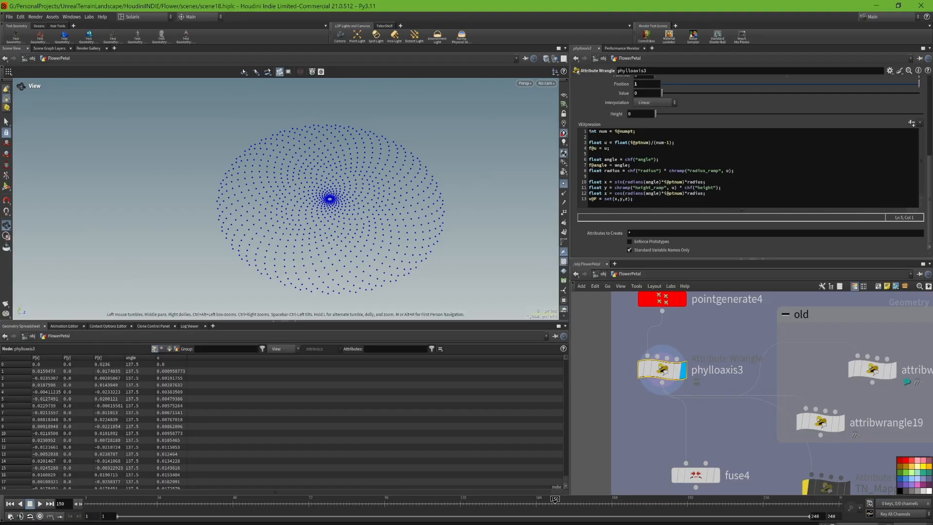
- Inspect the control points of phylloaxis3's Radius Ramp and Height Ramp
scroll(633, 145, "up", 3)
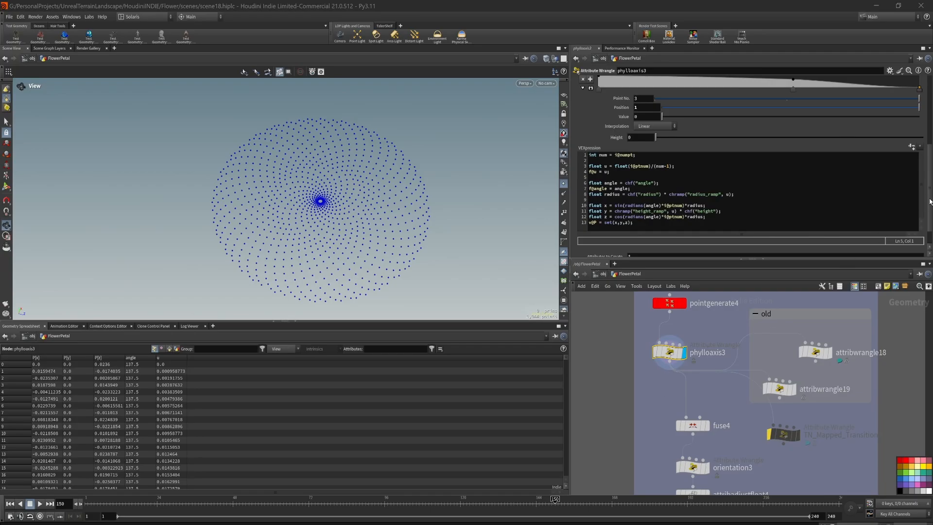
left_click_drag(930, 202, 930, 130)
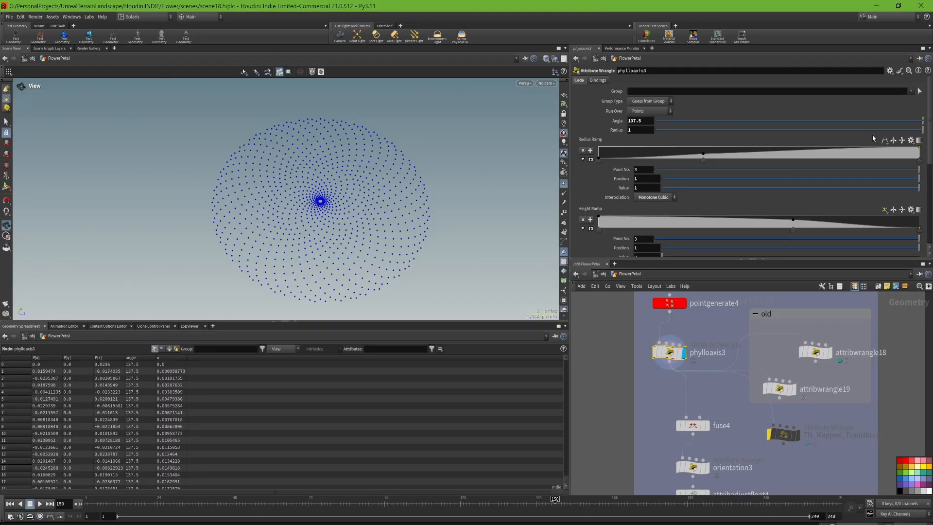
left_click_drag(930, 123, 931, 148)
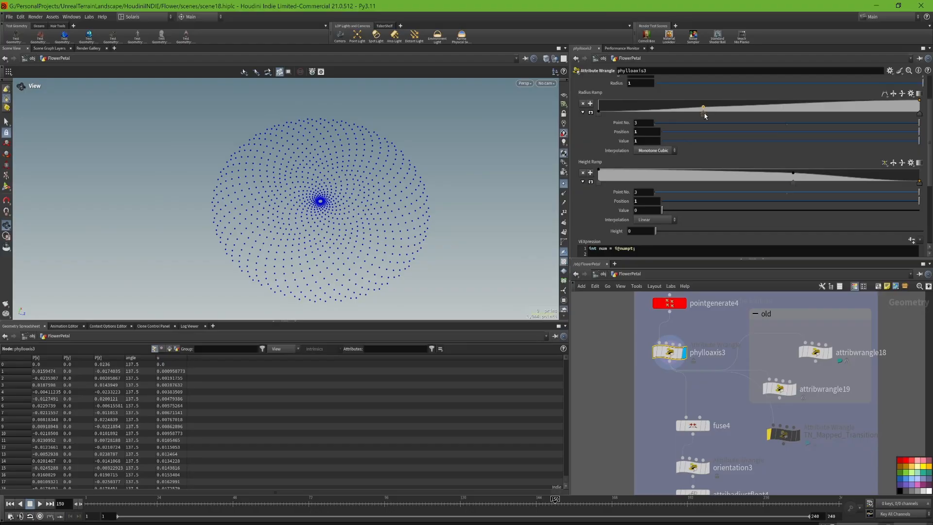
mouse_move(704, 115)
left_mouse_down()
mouse_move(737, 115)
mouse_move(685, 118)
mouse_move(735, 115)
mouse_move(703, 121)
left_mouse_up()
left_click_drag(600, 115, 578, 122)
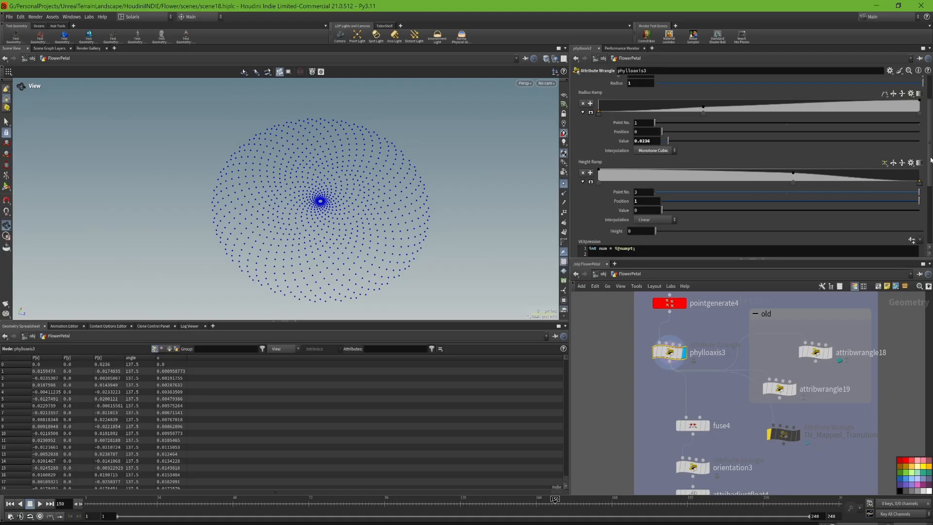
left_click(793, 183)
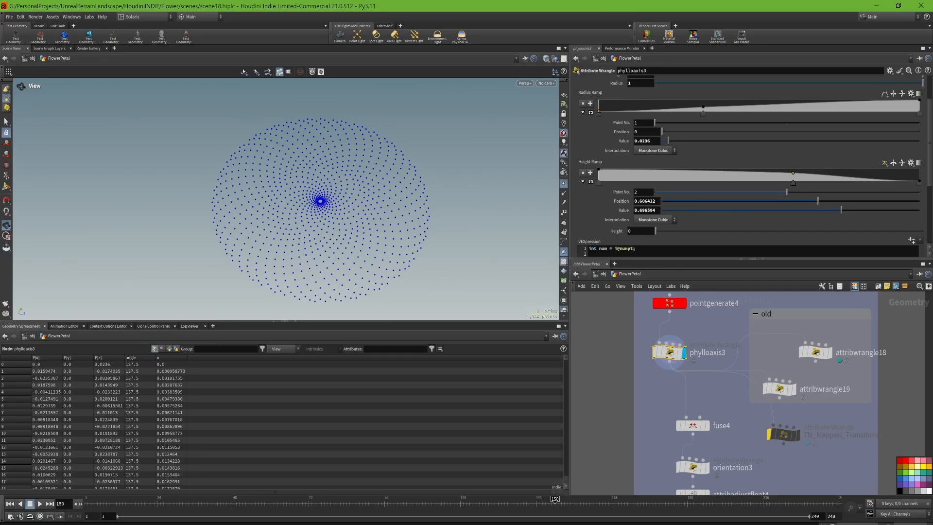
- Show fuse4 and inspect how it changes the spacing of the points at the pattern's center
middle_click_drag(779, 389, 798, 320)
left_click(725, 359)
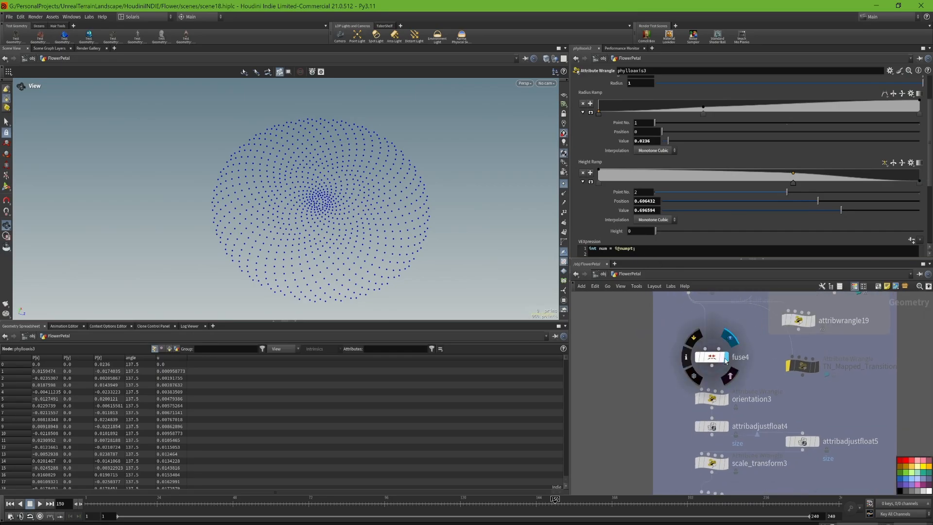
left_click(721, 358)
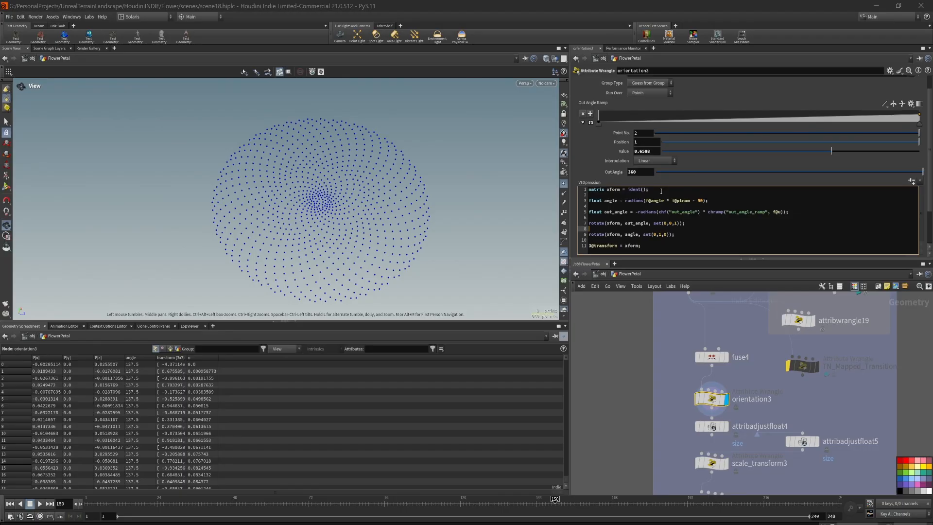
- Examine the orientation3 wrangle's VEX code, covering the identity matrix, the angle calculations and the two rotations
triple_click(661, 191)
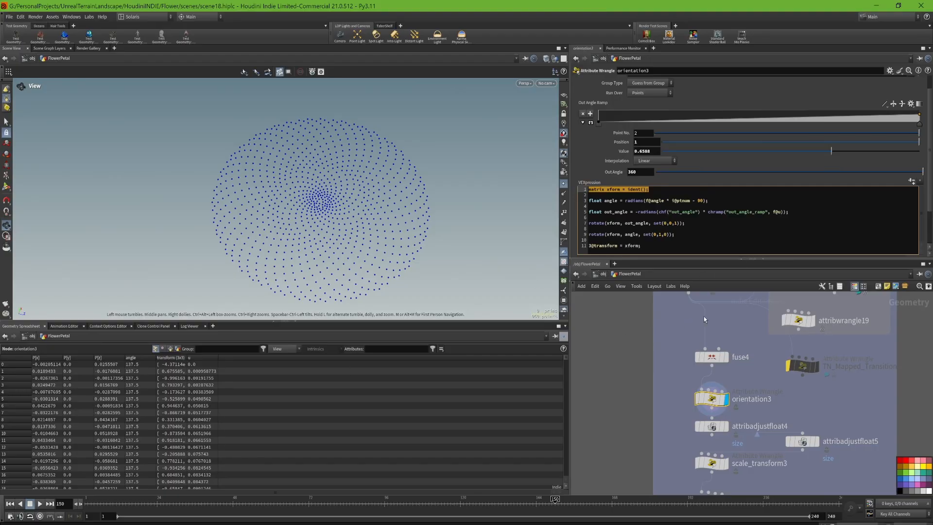
left_click(714, 201)
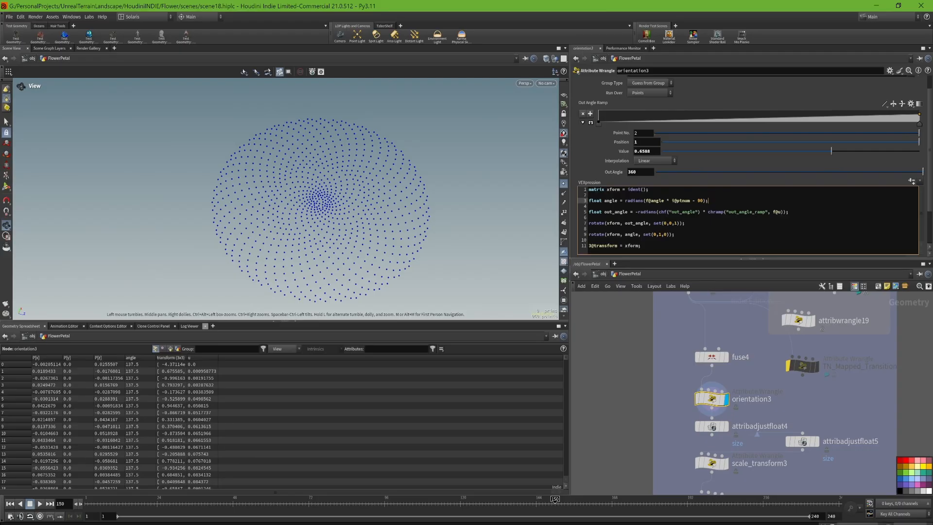
left_click(749, 479)
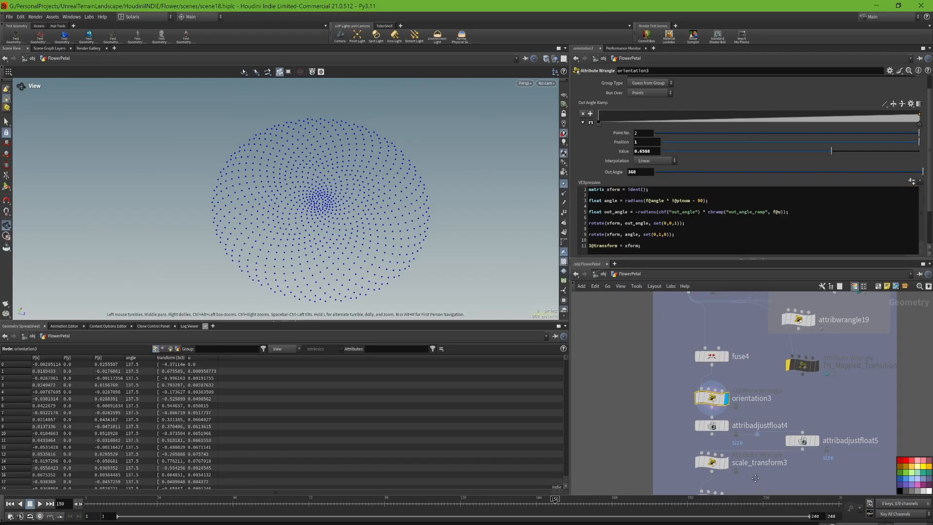
- Show copytopoints10 below the phyllotaxis network box and turn off the viewport's point display
middle_click_drag(748, 476, 732, 384)
scroll(735, 387, "down", 4)
middle_click_drag(759, 490, 746, 396)
scroll(722, 448, "up", 2)
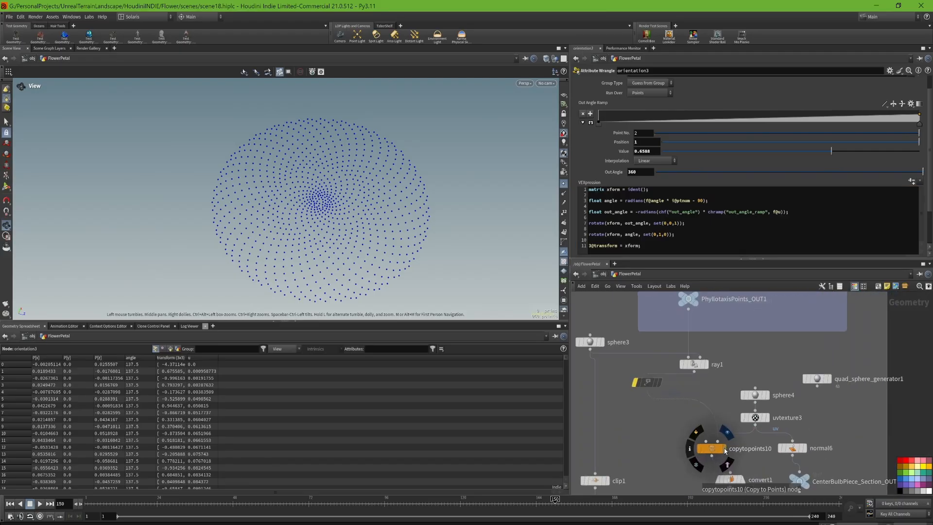
left_click(722, 448)
left_click(564, 184)
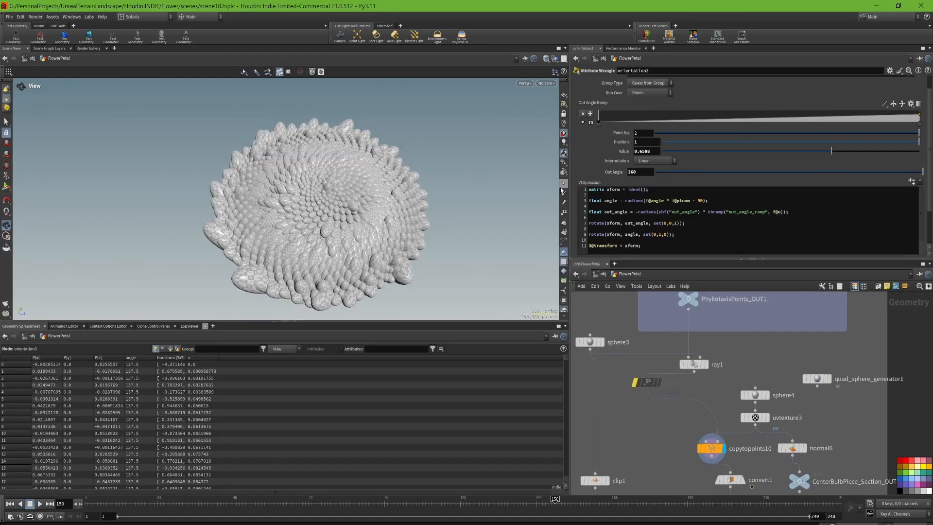
- Set the value of the end point of orientation3's Out Angle Ramp to 0.5992
mouse_move(329, 205)
left_mouse_down()
mouse_move(310, 200)
mouse_move(290, 211)
mouse_move(336, 219)
left_mouse_up()
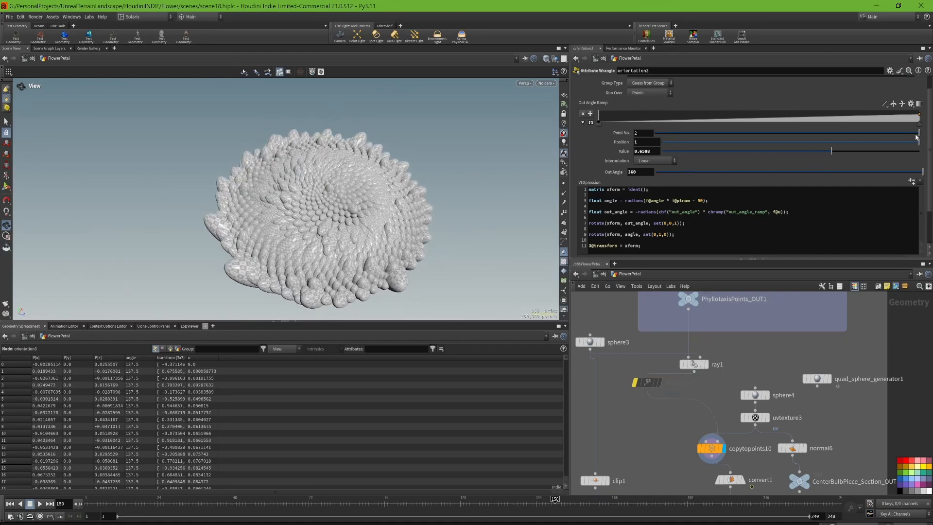
scroll(916, 138, "up", 1)
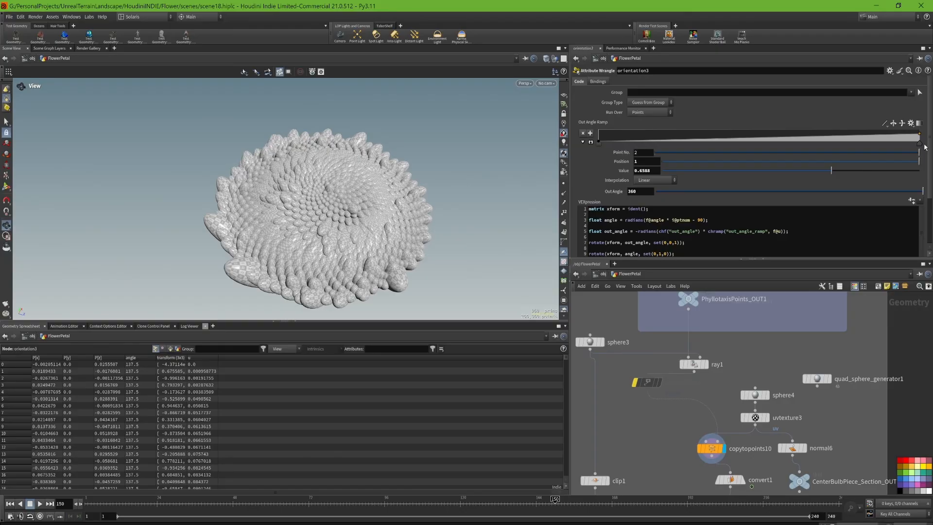
mouse_move(827, 172)
left_mouse_down()
mouse_move(762, 171)
mouse_move(899, 172)
mouse_move(797, 170)
mouse_move(818, 167)
left_mouse_up()
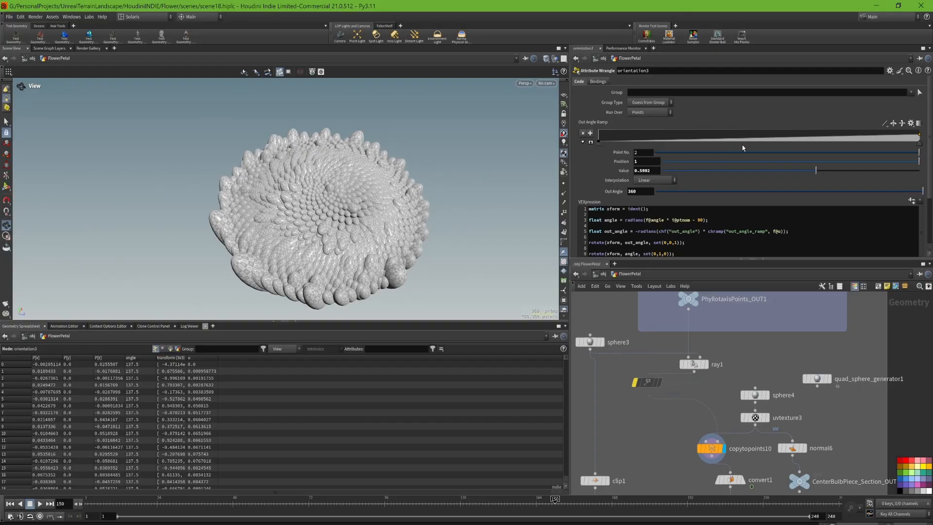
- Try adding an Out Angle Ramp point at about position 0.57 with value 1, and undo it
mouse_move(777, 141)
left_mouse_down()
mouse_move(784, 134)
mouse_move(764, 142)
mouse_move(734, 132)
mouse_move(784, 131)
left_mouse_up()
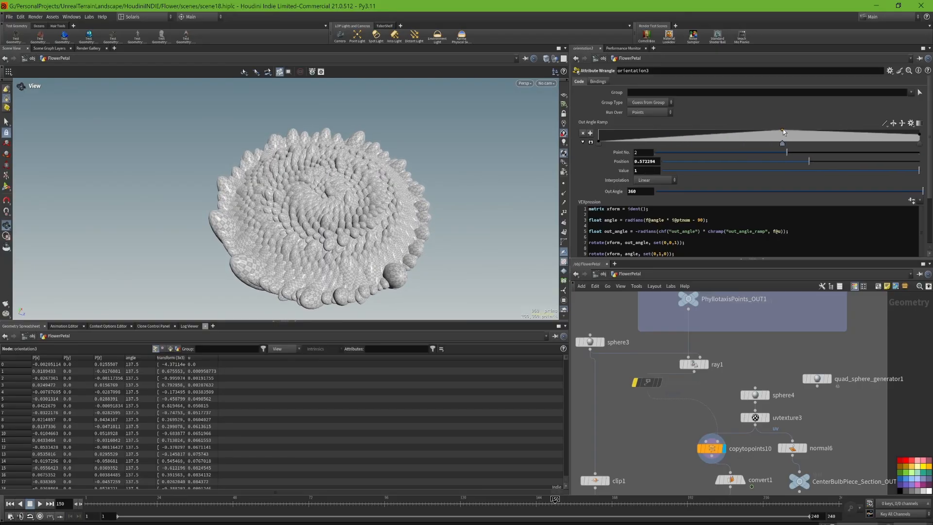
key("ctrl+z")
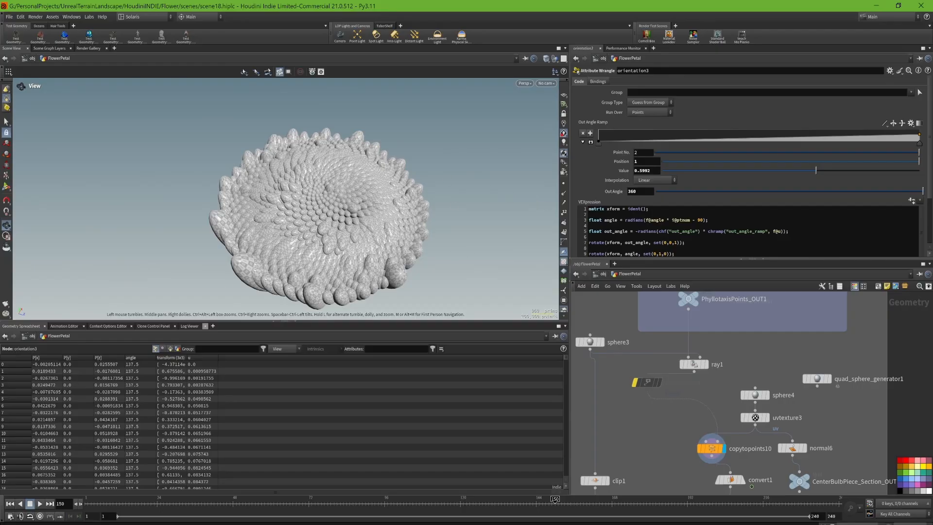
- Return to orientation3 in the network and review the rest of its VEX code down to the transform attribute
middle_click_drag(683, 409, 687, 491)
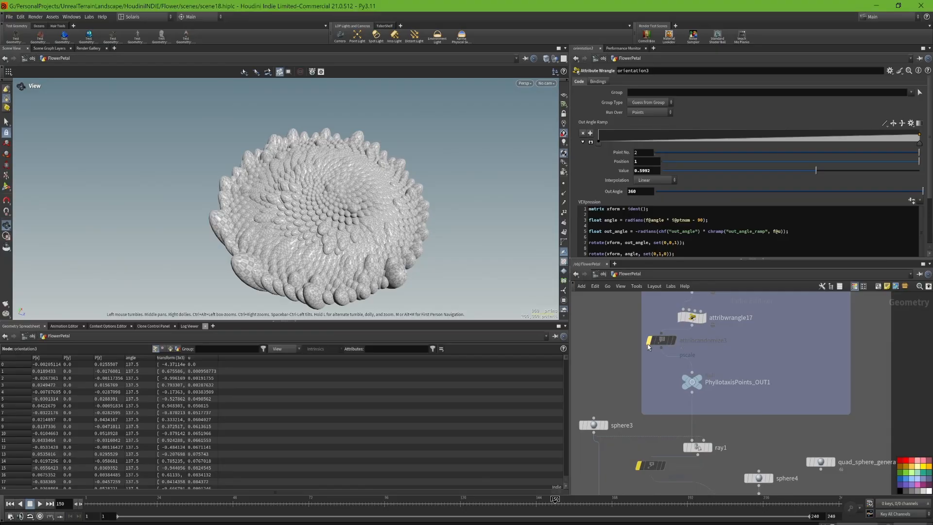
middle_click_drag(648, 303, 656, 416)
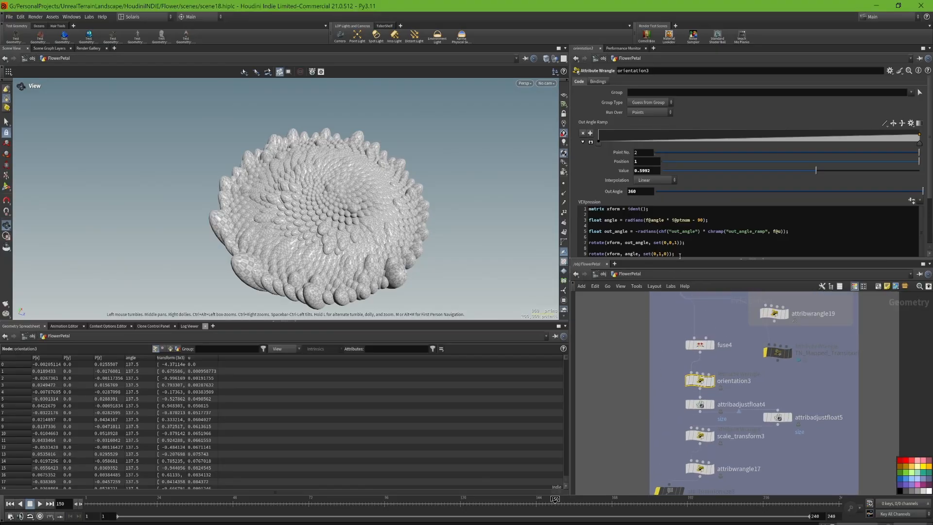
scroll(680, 247, "down", 1)
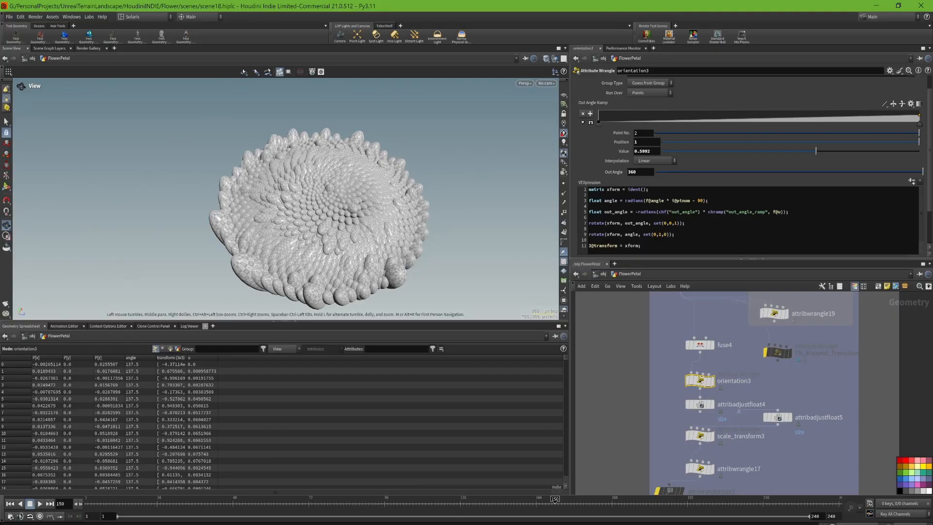
- Show attribadjustfloat4 and open its parameters for the size attribute
left_click(712, 404)
left_click(700, 404)
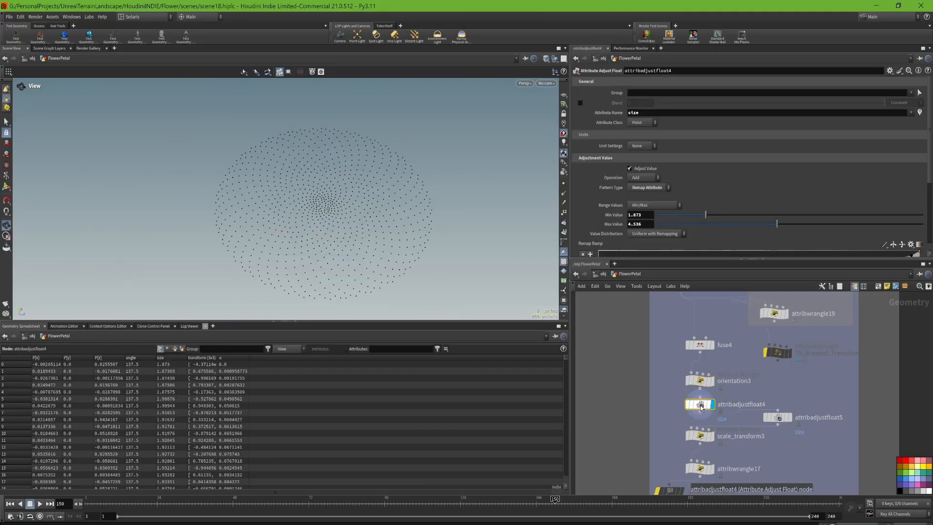
- Review attribadjustfloat4's remap settings for size, compare them with attribadjustfloat5's noise settings, and return to attribadjustfloat4
scroll(922, 131, "down", 5)
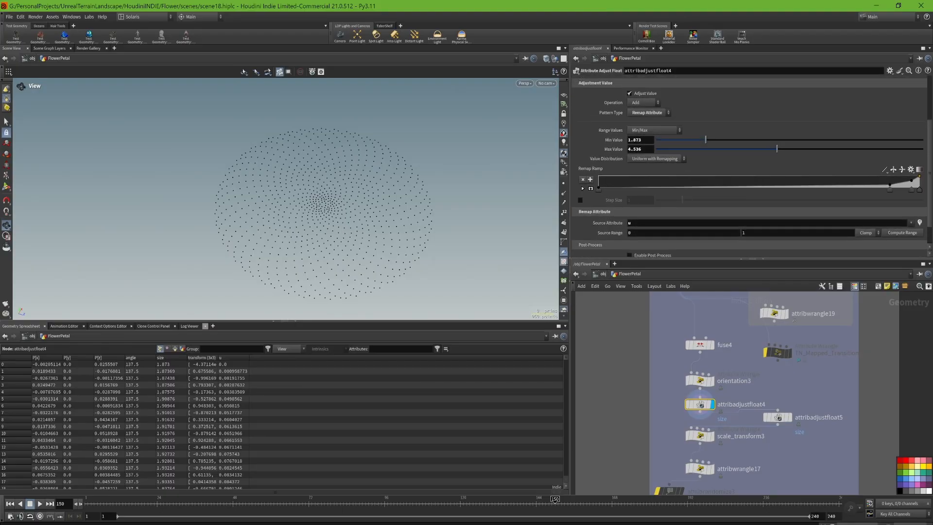
scroll(922, 131, "up", 5)
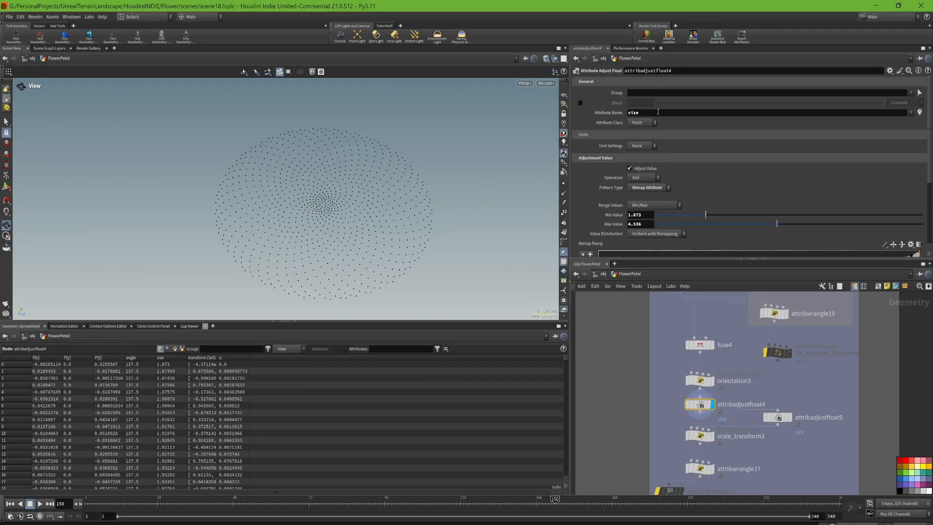
left_click(791, 417)
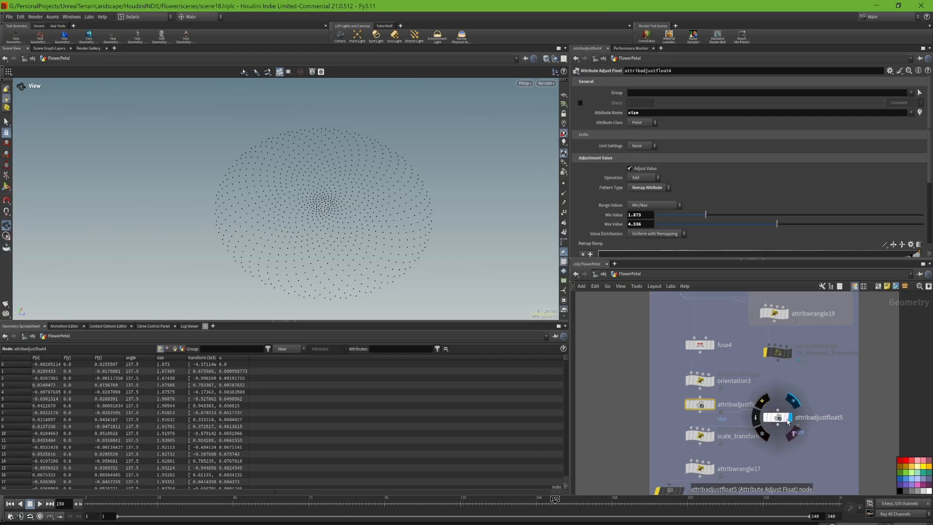
left_click(780, 414)
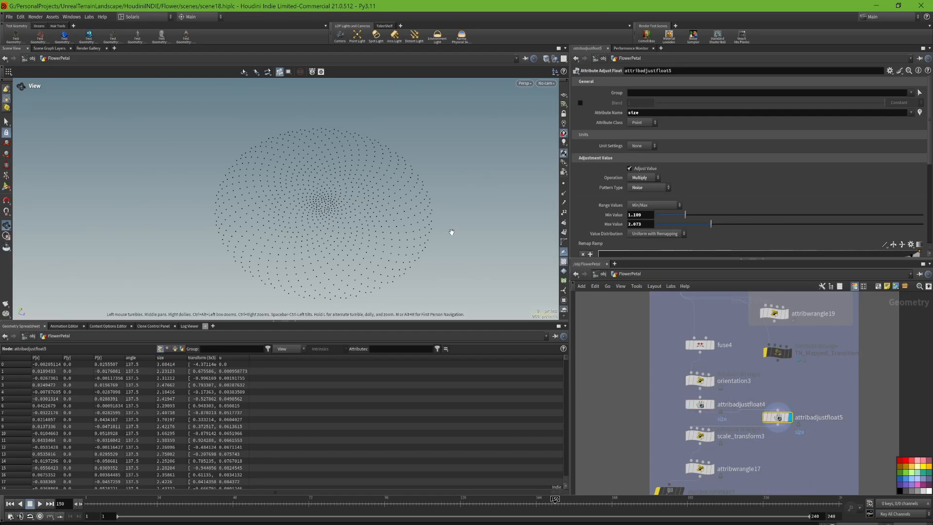
left_click(711, 404)
- Show scale_transform3 and attribwrangle17 with their VEX code, and look through the petal_num values in the geometry spreadsheet
middle_click_drag(773, 443, 778, 375)
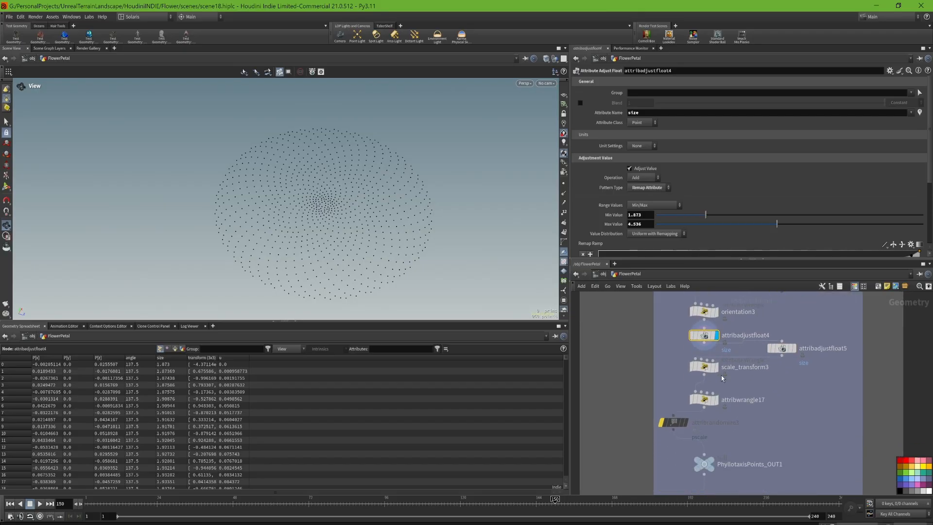
left_click(715, 366)
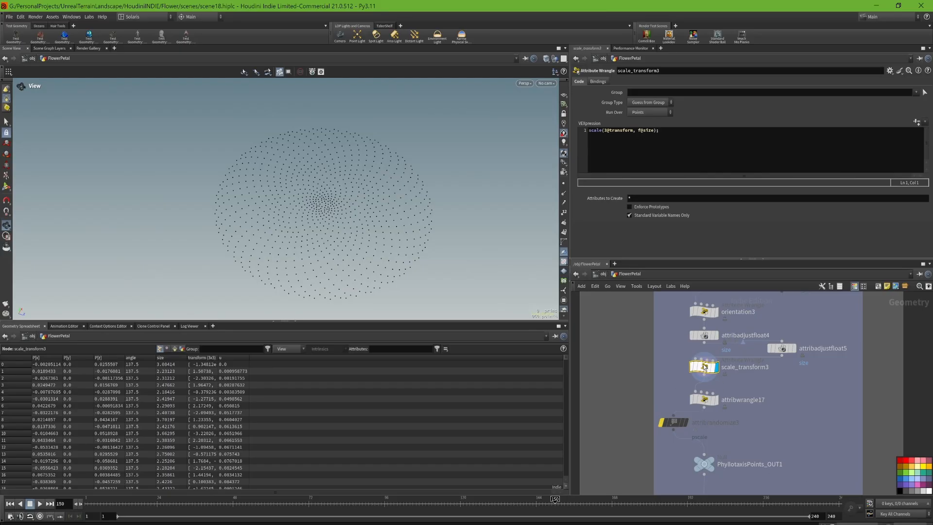
left_click(705, 400)
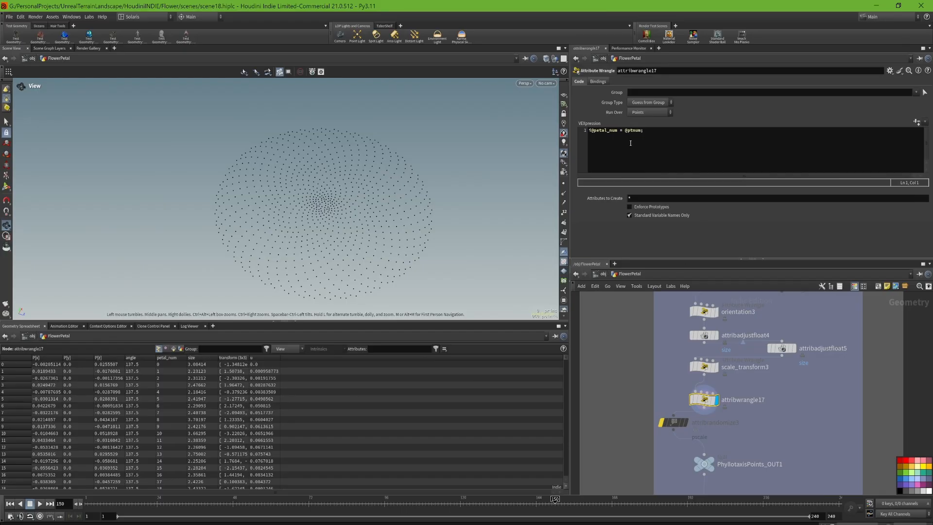
scroll(188, 404, "down", 7)
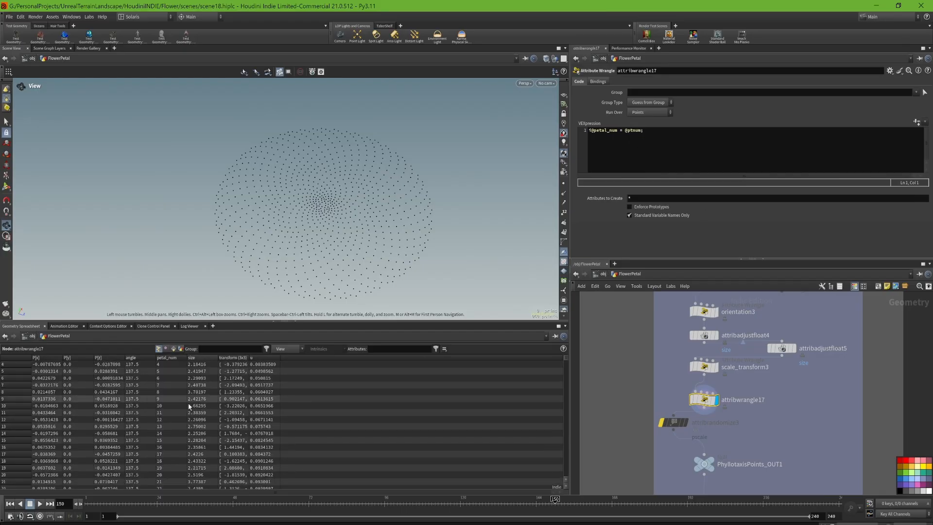
scroll(176, 404, "down", 3)
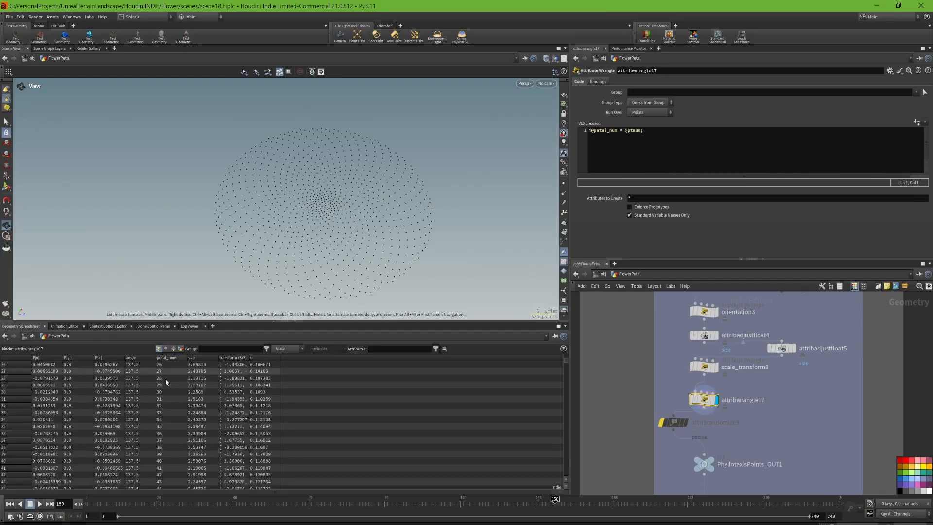
scroll(568, 378, "down", 13)
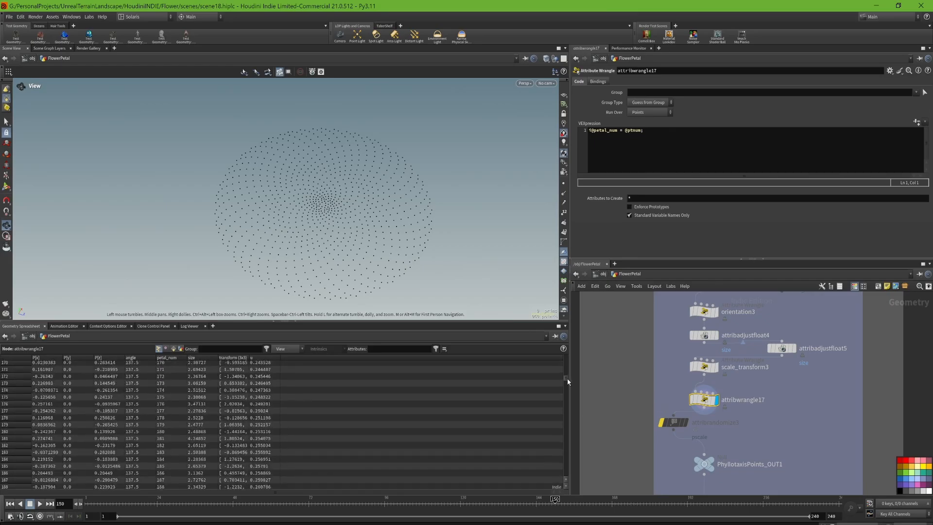
mouse_move(573, 366)
left_mouse_down()
mouse_move(577, 345)
mouse_move(565, 486)
mouse_move(562, 355)
left_mouse_up()
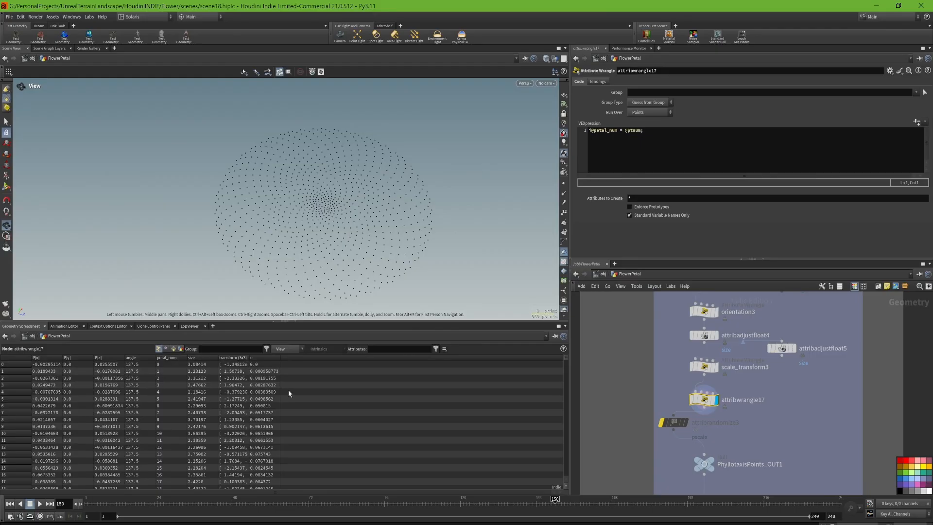
- Display PhyllotaxisPoints_OUT1 and move the bypassed attribcreate1 node slightly lower below ray1 in the network
middle_click_drag(765, 438, 758, 373)
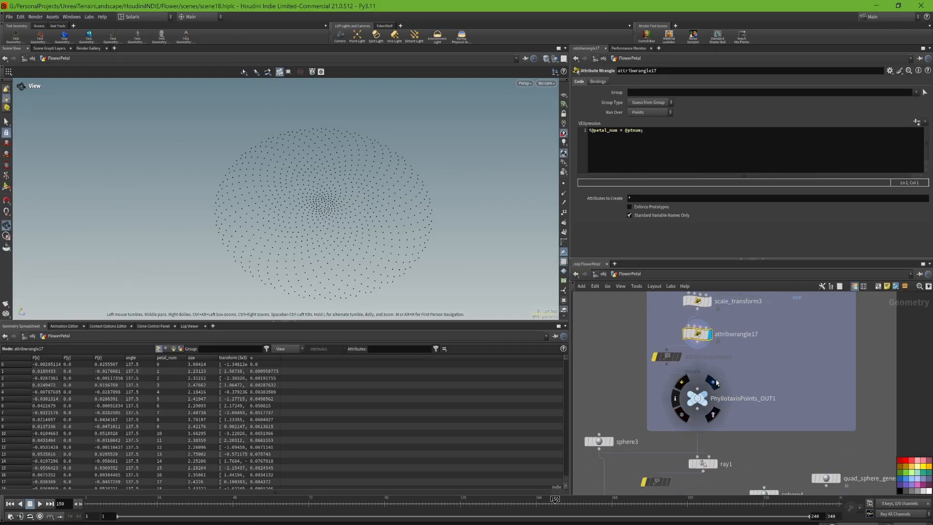
left_click(715, 382)
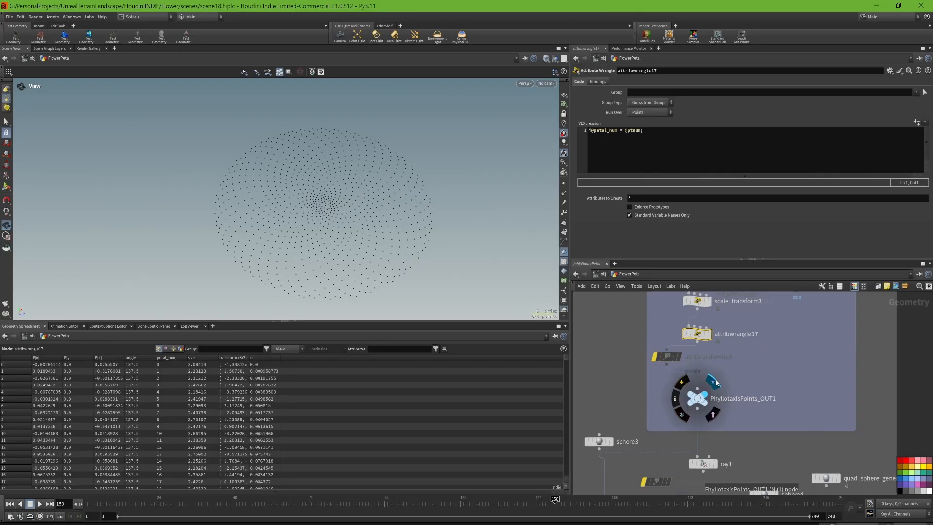
middle_click_drag(717, 383, 734, 315)
mouse_move(674, 413)
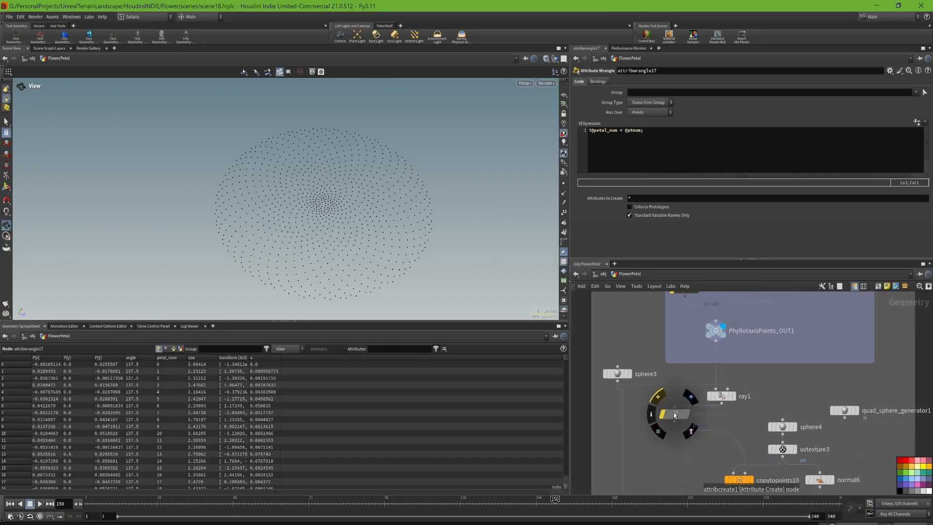
left_click_drag(673, 412, 671, 432)
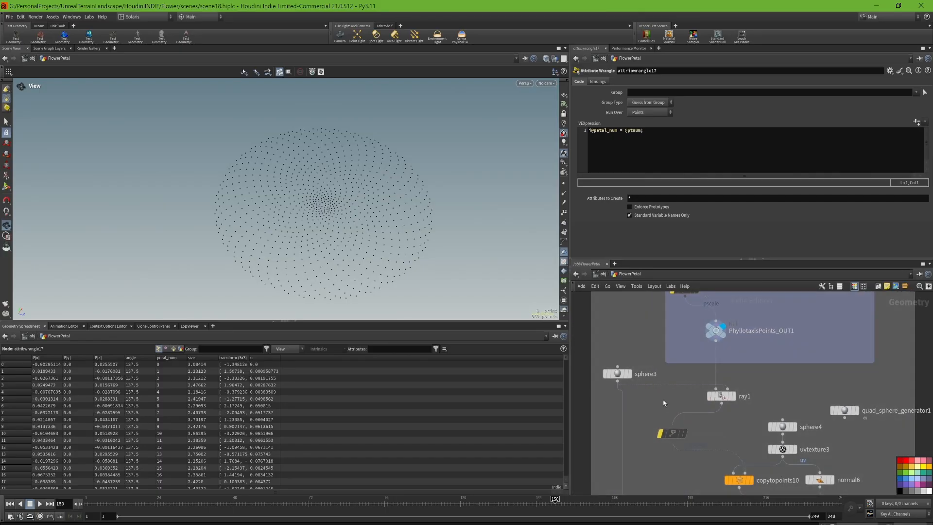
- Show ray1 and its input sphere3 in turn, and inspect the points projected onto the sphere from several angles
mouse_move(735, 397)
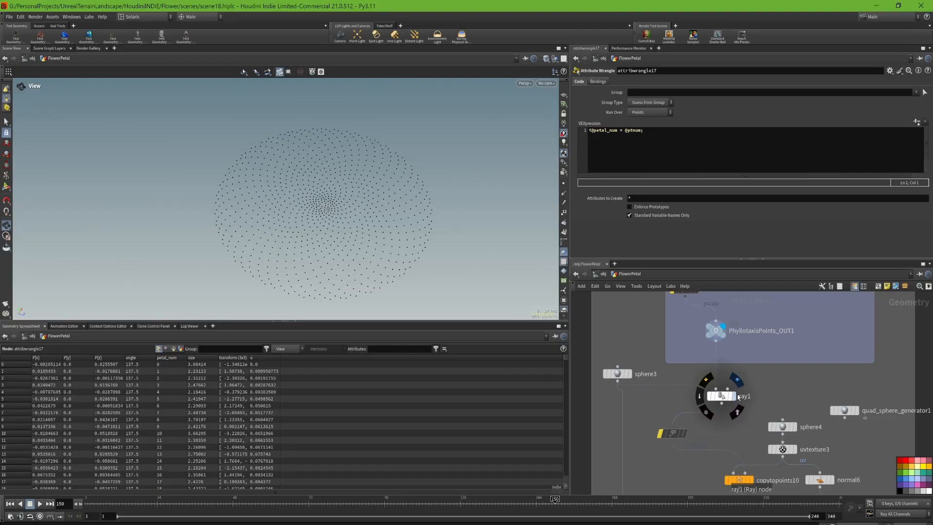
left_click(735, 398)
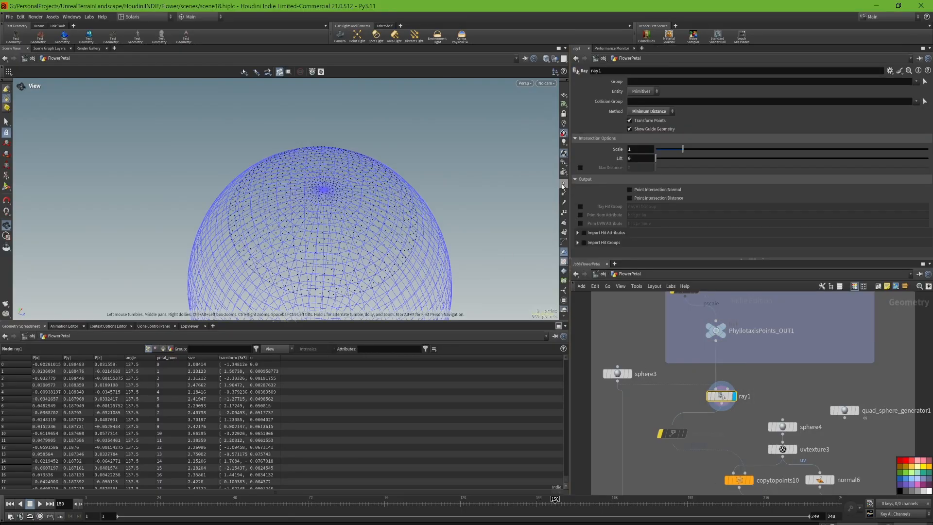
left_click(627, 373)
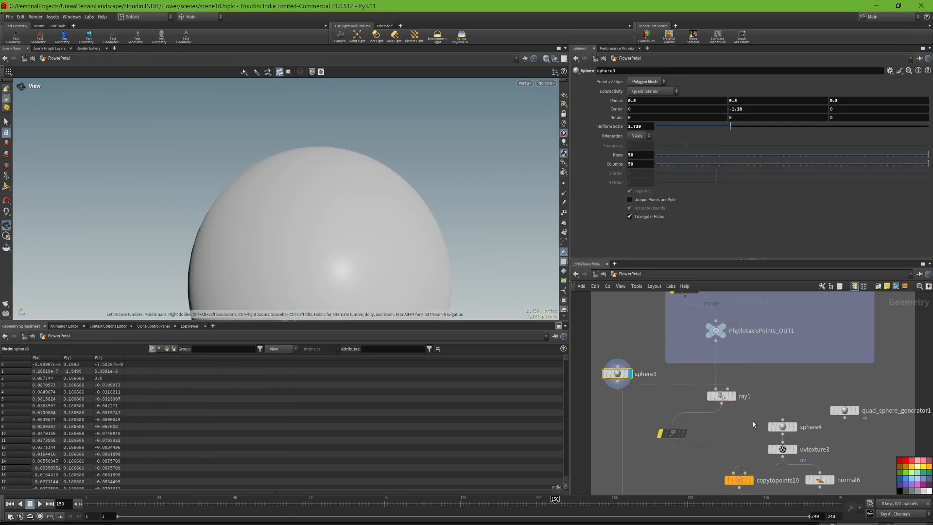
left_click(735, 398)
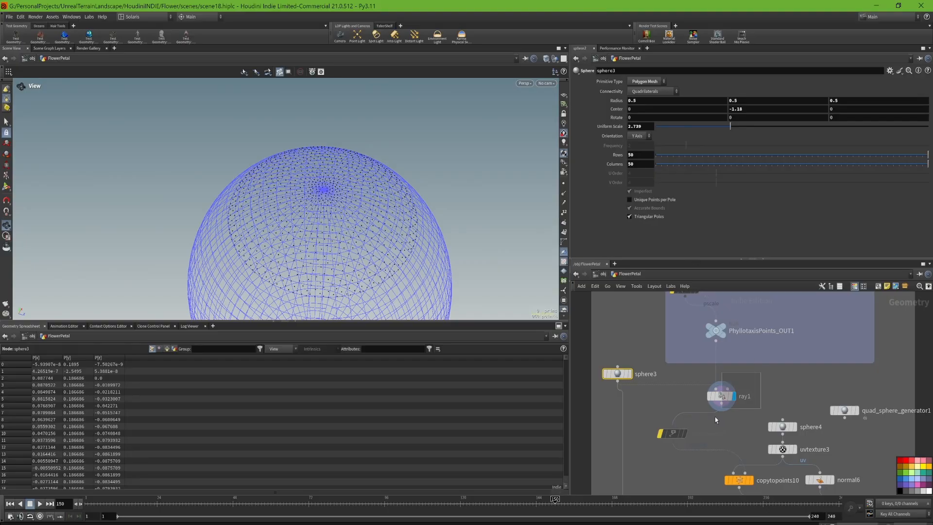
left_click_drag(416, 201, 404, 128)
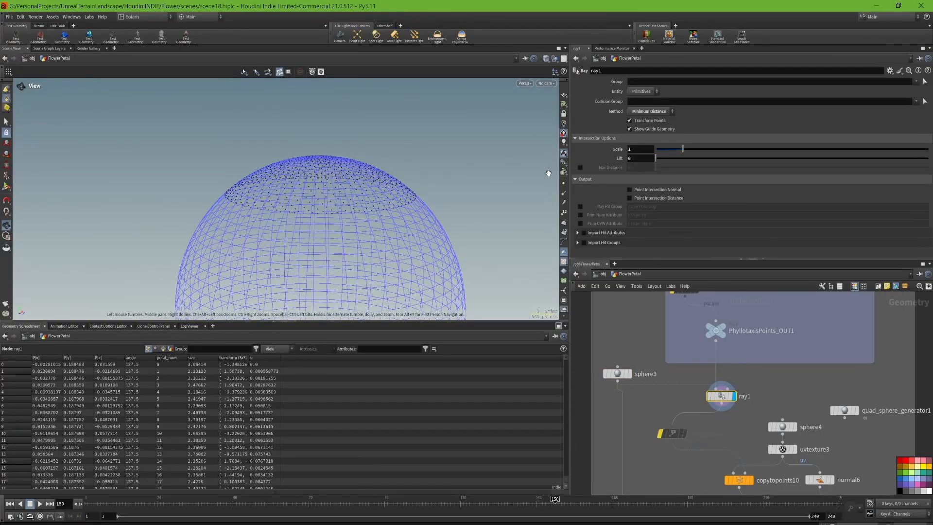
left_click_drag(473, 224, 460, 268)
middle_click_drag(723, 435, 723, 371)
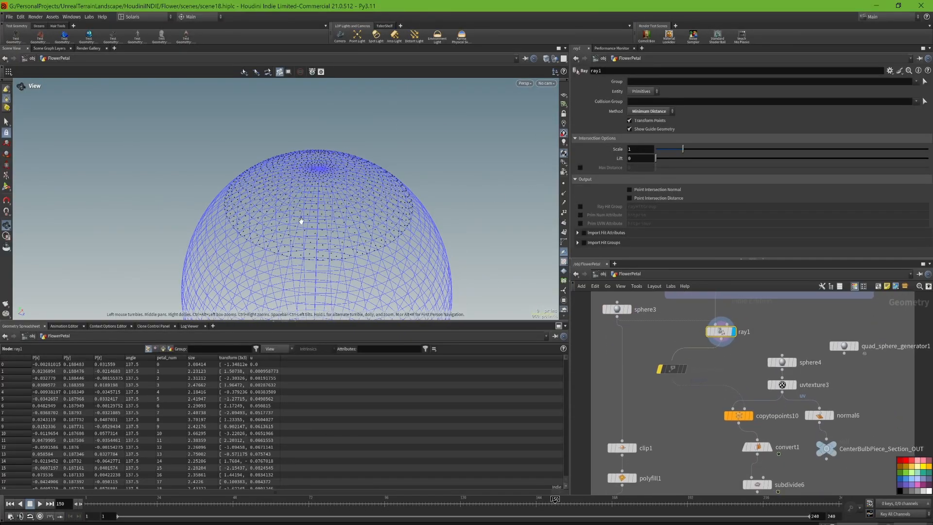
left_click_drag(300, 220, 334, 197)
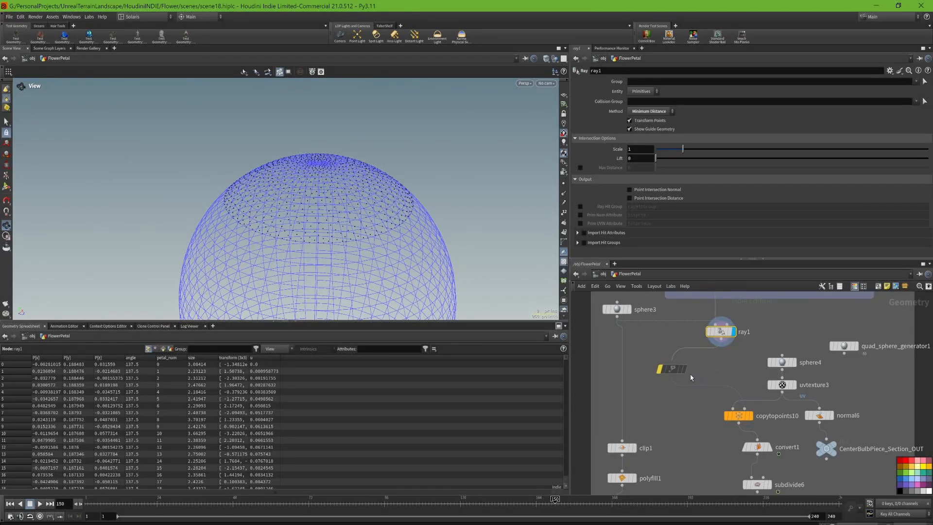
- Display copytopoints10 and open its parameters to see the pieces copied onto the projected points
middle_click_drag(729, 369, 721, 391)
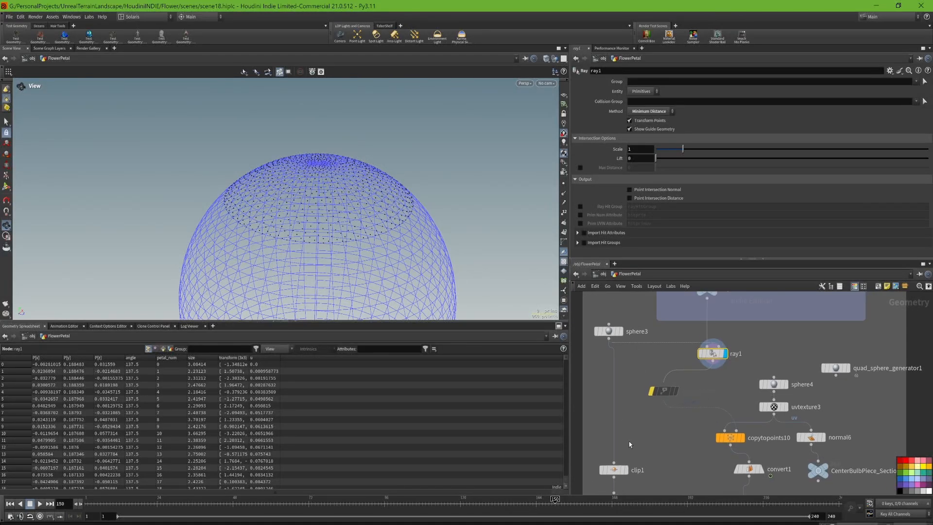
middle_click_drag(633, 433, 642, 359)
mouse_move(668, 468)
middle_mouse_down()
mouse_move(676, 391)
mouse_move(670, 469)
middle_mouse_up()
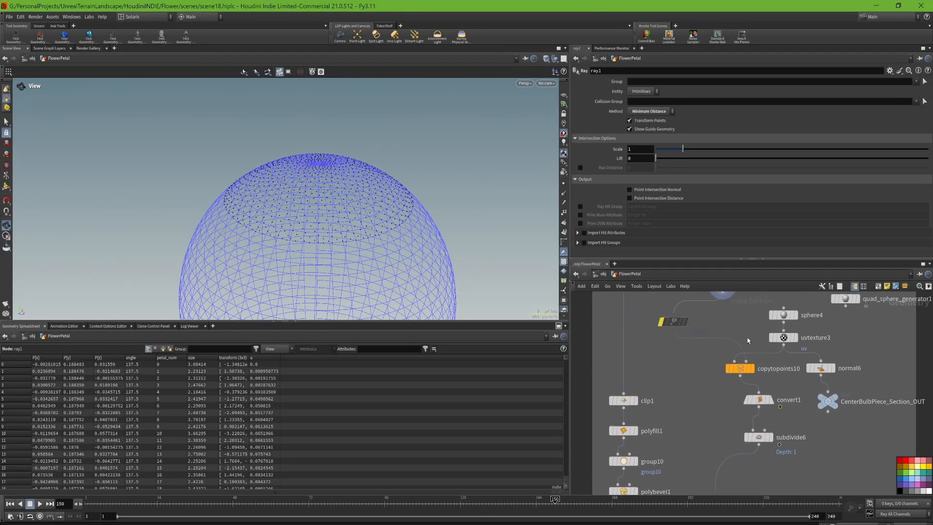
middle_click_drag(748, 342, 744, 380)
left_click(748, 406)
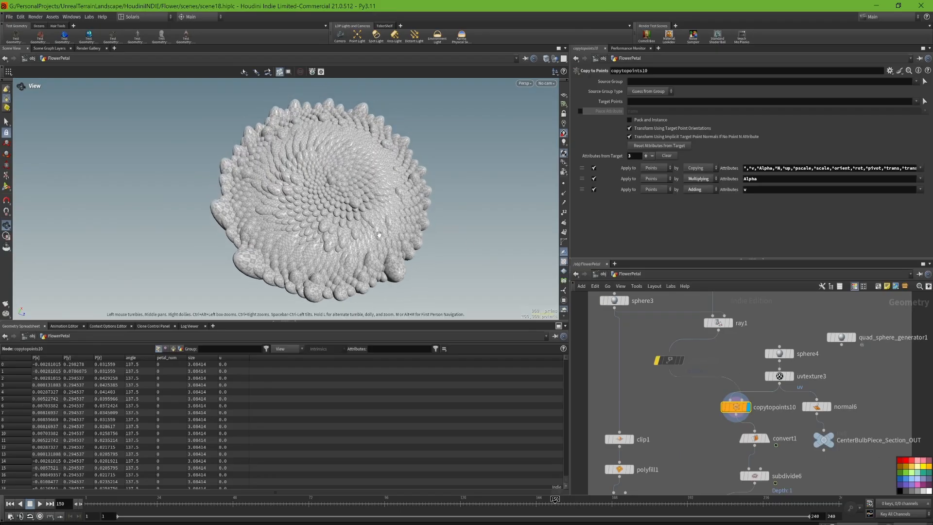
- Show the source piece at sphere4 and uvtexture3, return to copytopoints10, and view the copied bulb from a lower angle
left_click(788, 356)
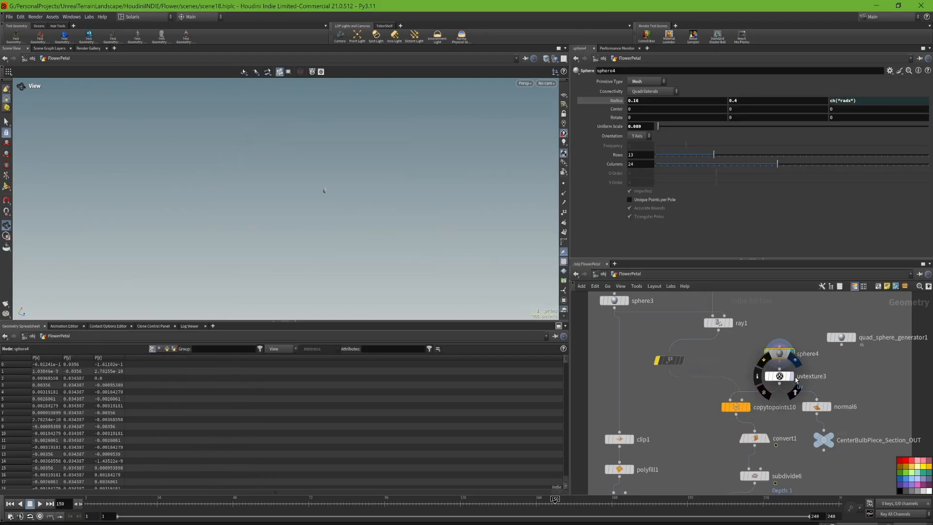
left_click(780, 376)
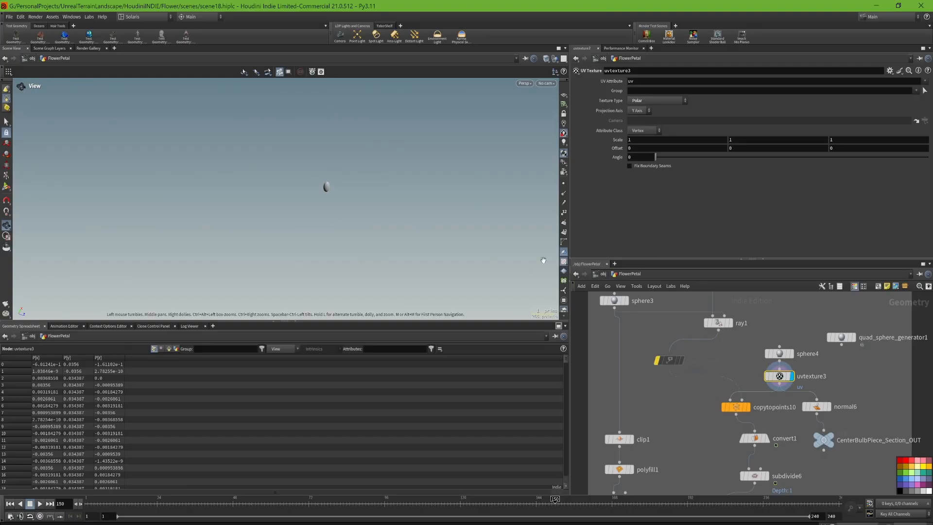
left_click(748, 407)
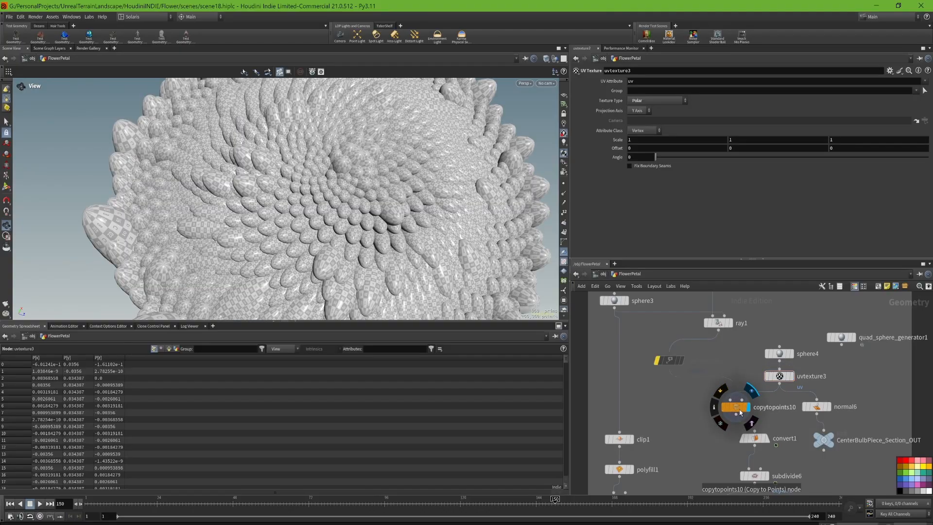
left_click(736, 407)
left_click_drag(361, 229, 358, 184)
scroll(358, 185, "down", 3)
- Step the display through convert1 and subdivide6 to merge5 to see the converted, subdivided and merged bulb
middle_click_drag(772, 441, 763, 373)
left_click(757, 370)
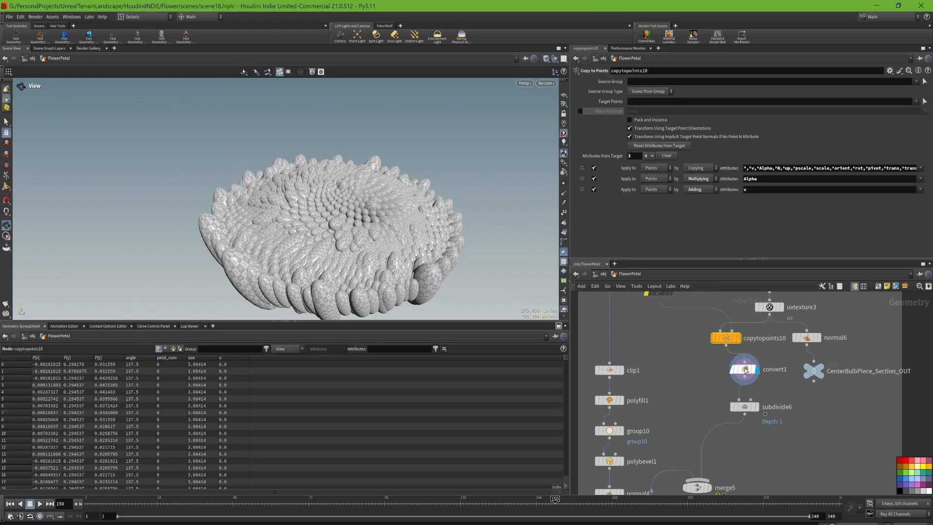
left_click(759, 409)
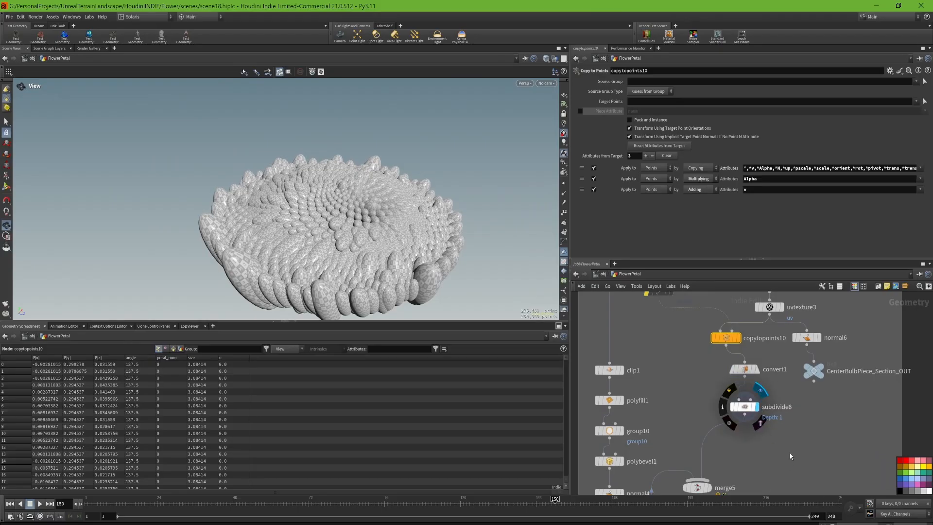
middle_click_drag(716, 490, 732, 373)
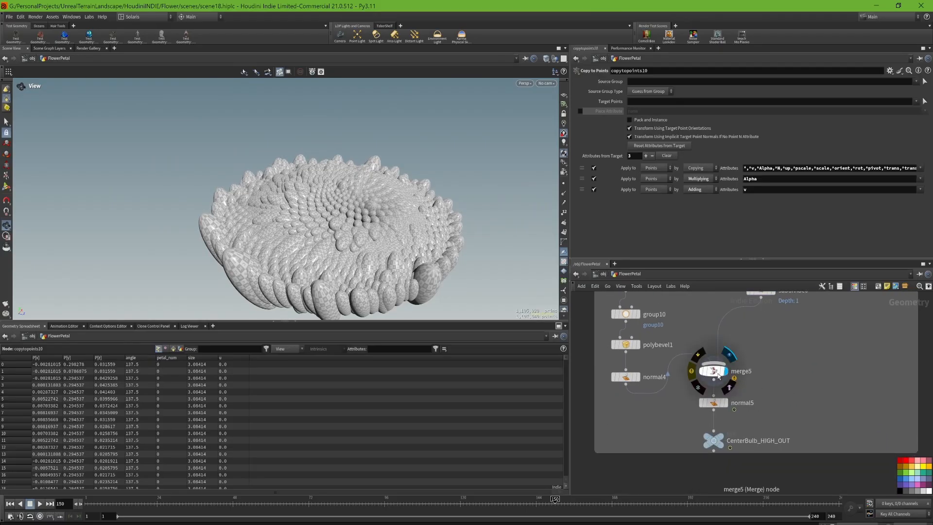
left_click(725, 371)
- Display normal5 and CenterBulb_HIGH_OUT, and inspect the finished high-resolution bulb from underneath and above
left_click(725, 402)
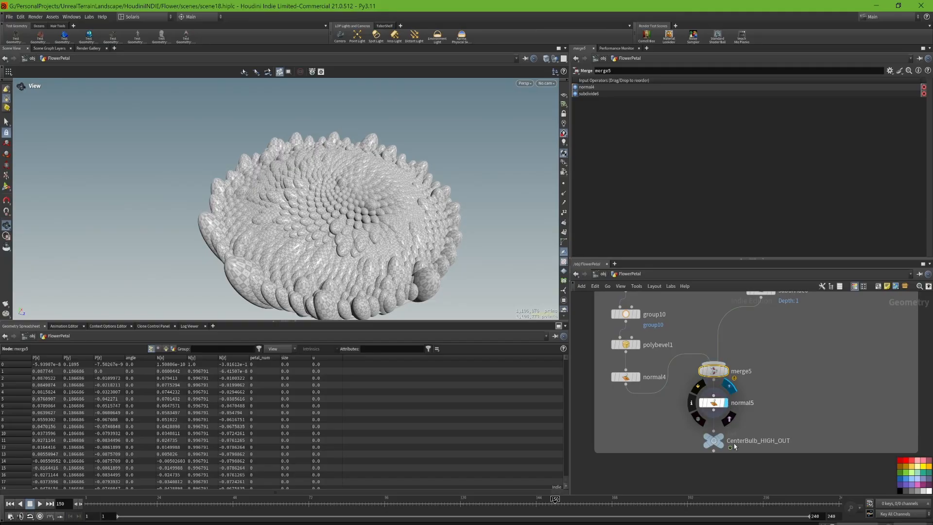
left_click(726, 426)
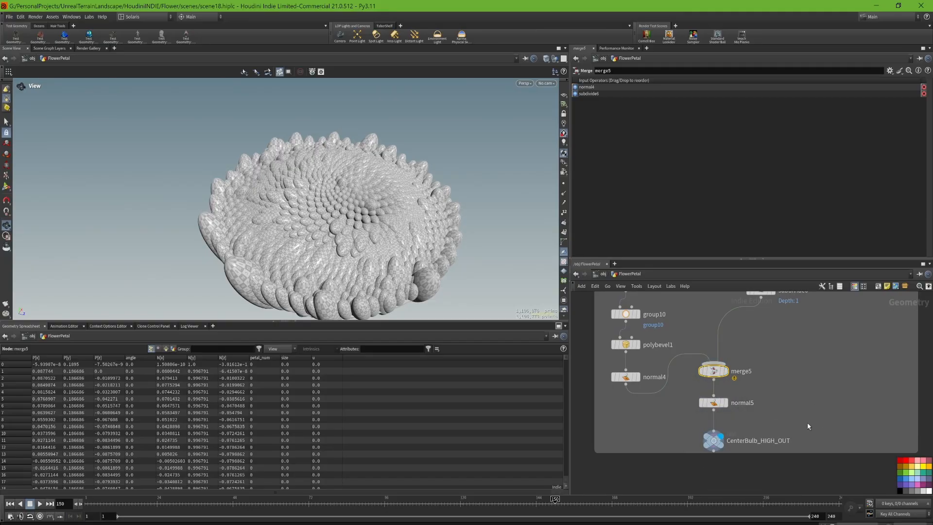
left_click_drag(420, 239, 422, 90)
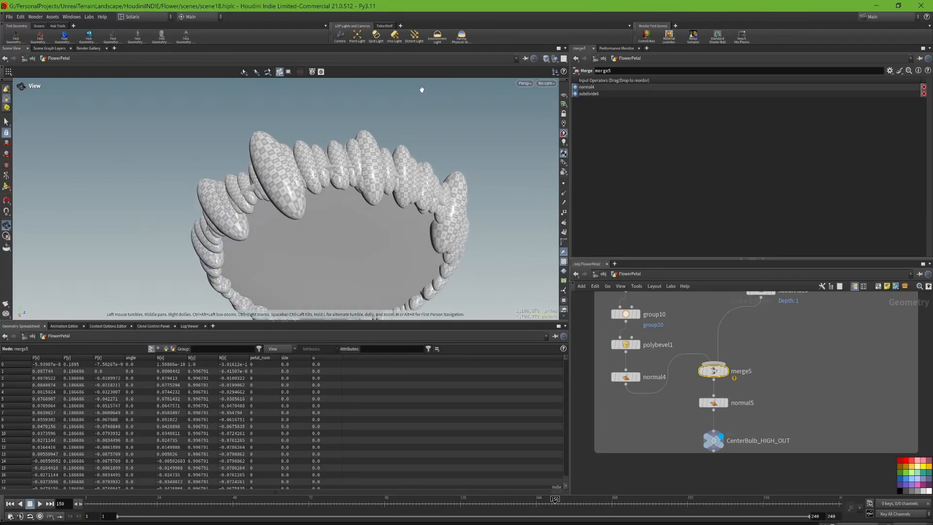
left_click_drag(396, 224, 445, 189)
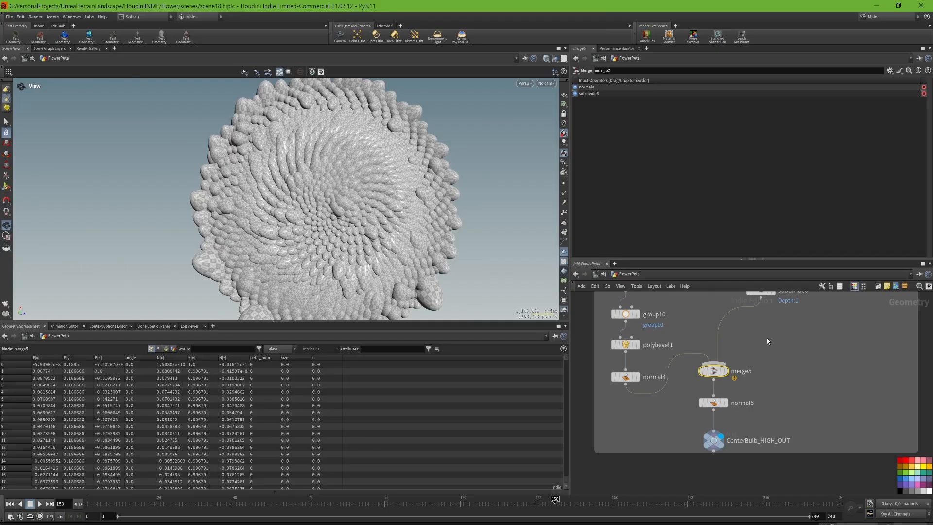
- Display maps_baker2 below the high-resolution flower and review its bake settings and the maps it transfers and generates
scroll(787, 332, "down", 10)
middle_click_drag(782, 344, 774, 386)
scroll(759, 365, "up", 8)
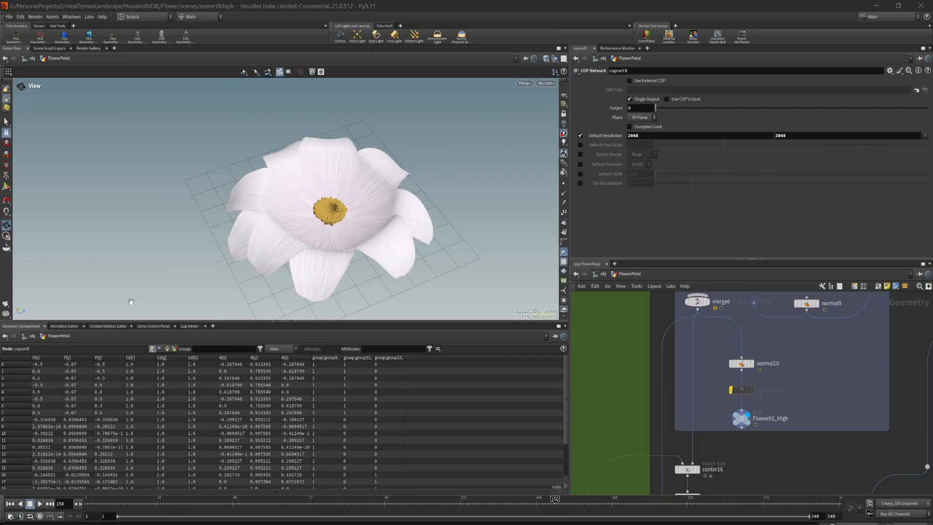
middle_click_drag(721, 452, 775, 295)
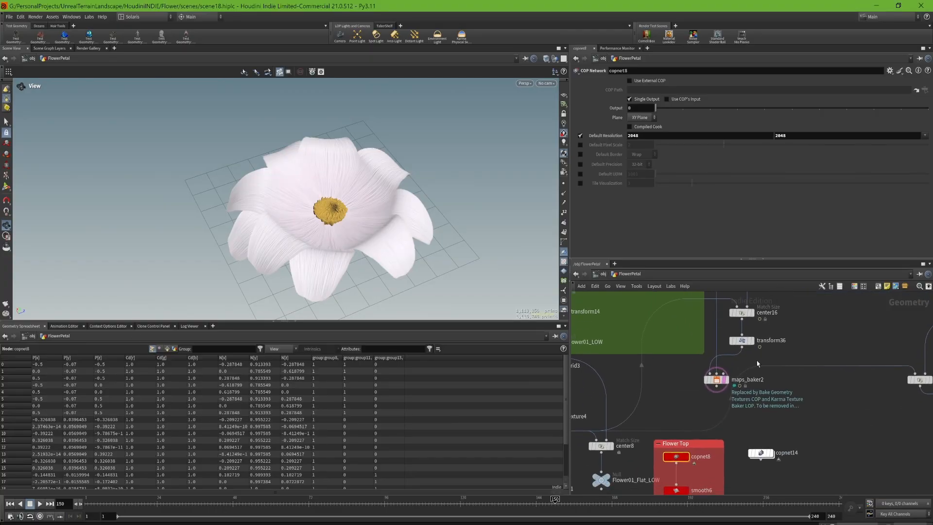
left_click(719, 383)
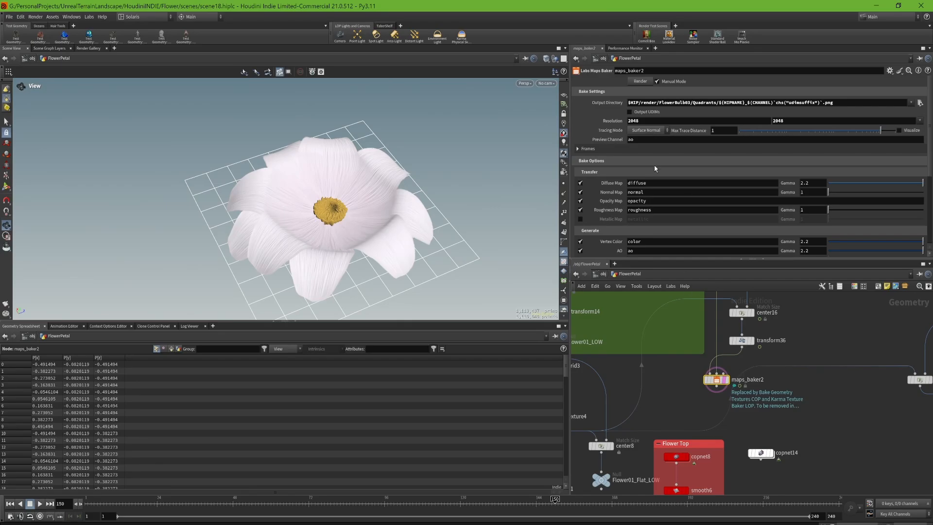
middle_click_drag(675, 437, 695, 400)
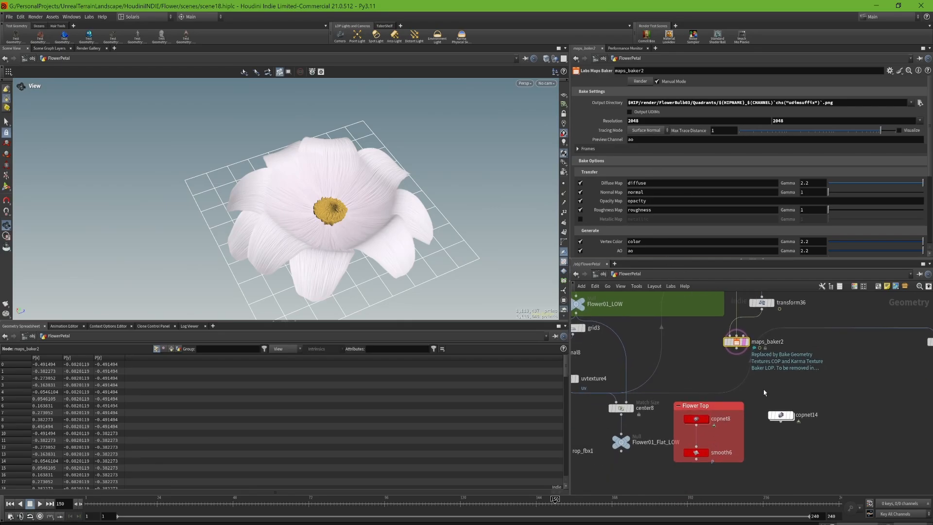
left_click(747, 342)
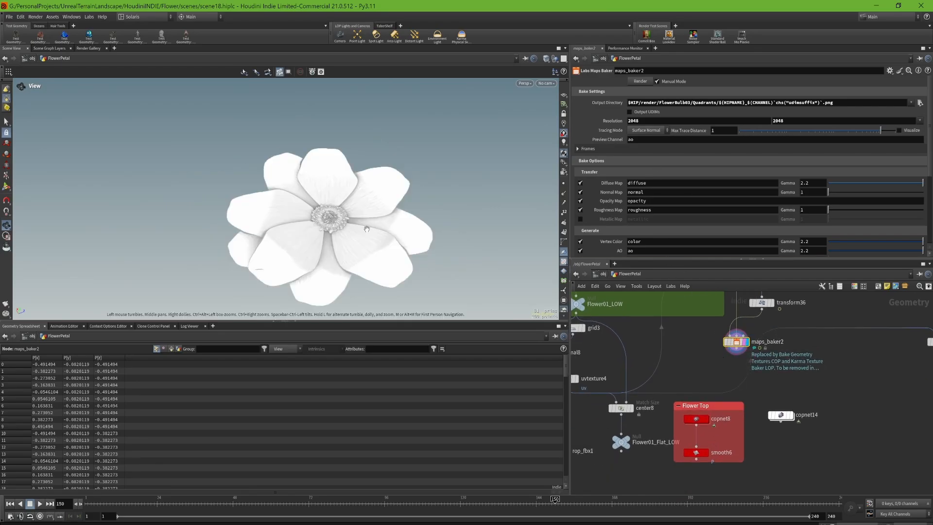
scroll(615, 196, "down", 1)
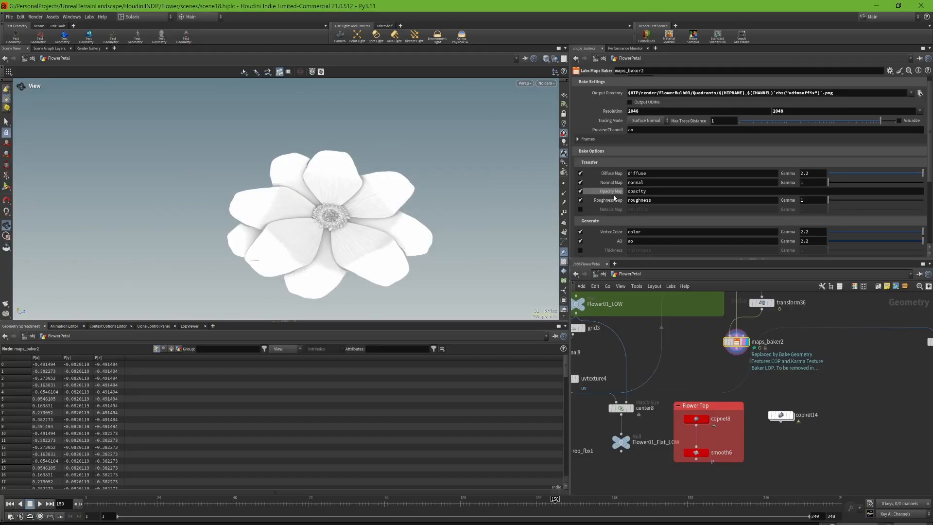
scroll(615, 203, "down", 3)
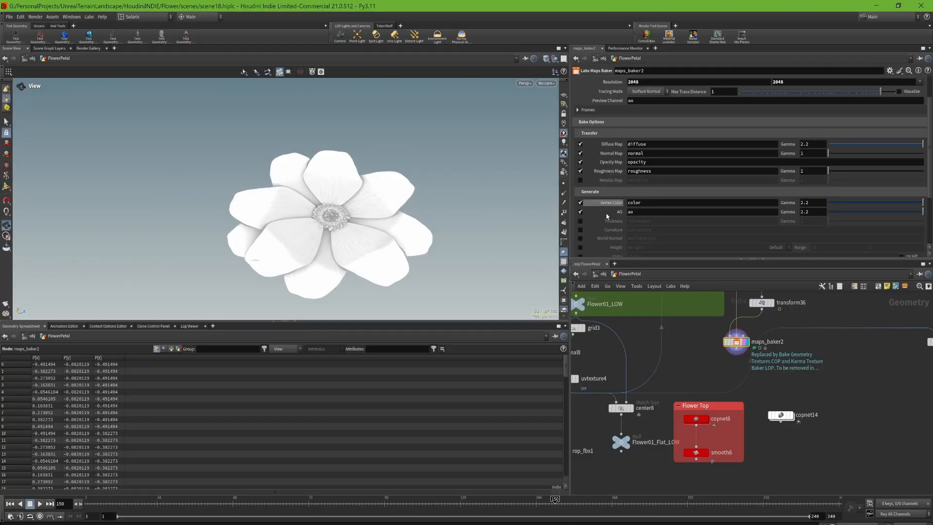
- Display copnet8 in the Flower Top box and set the viewport to Smooth Wire Shaded to inspect the textured low-poly mesh
left_click(706, 419)
left_click(699, 420)
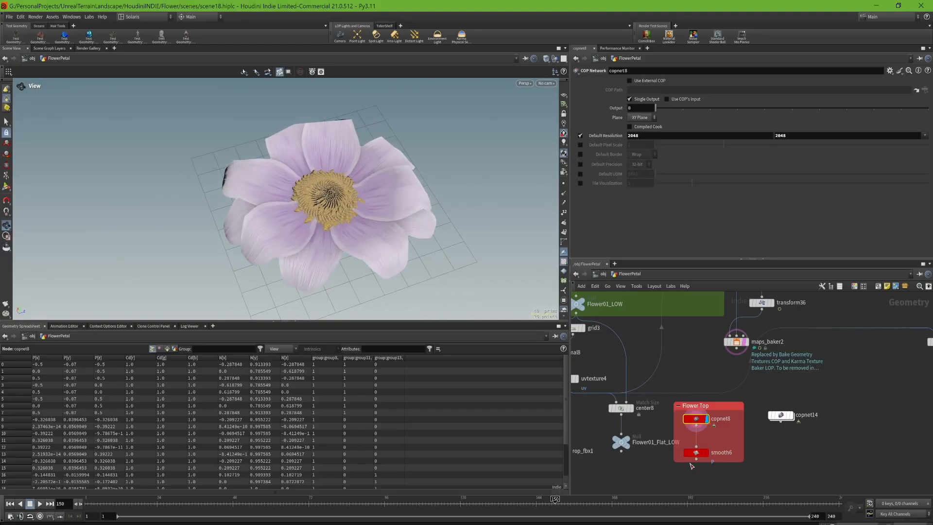
middle_click_drag(648, 377, 705, 361)
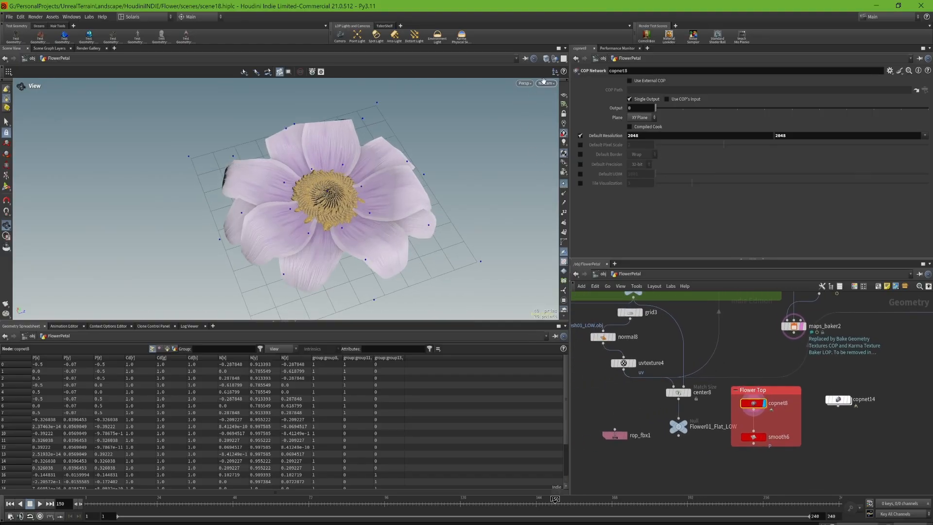
left_click(546, 59)
left_click(582, 161)
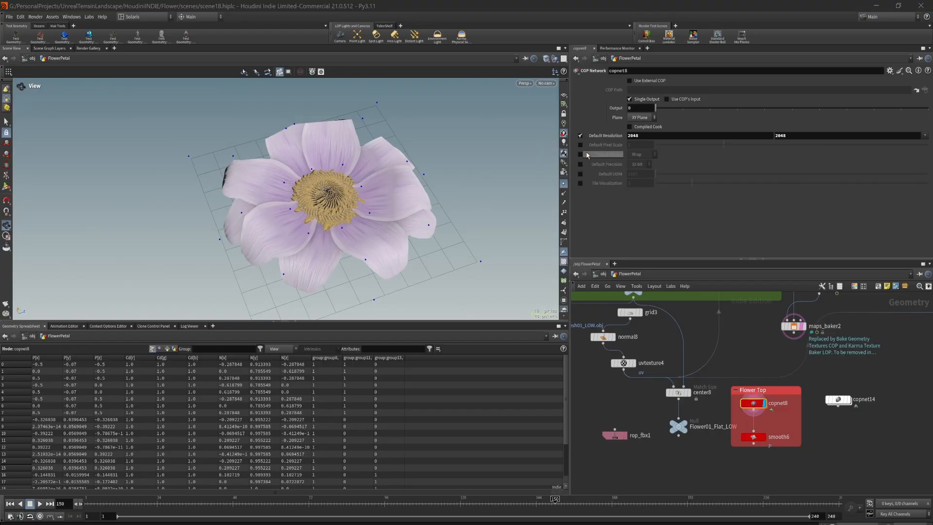
left_click(547, 60)
left_click(578, 161)
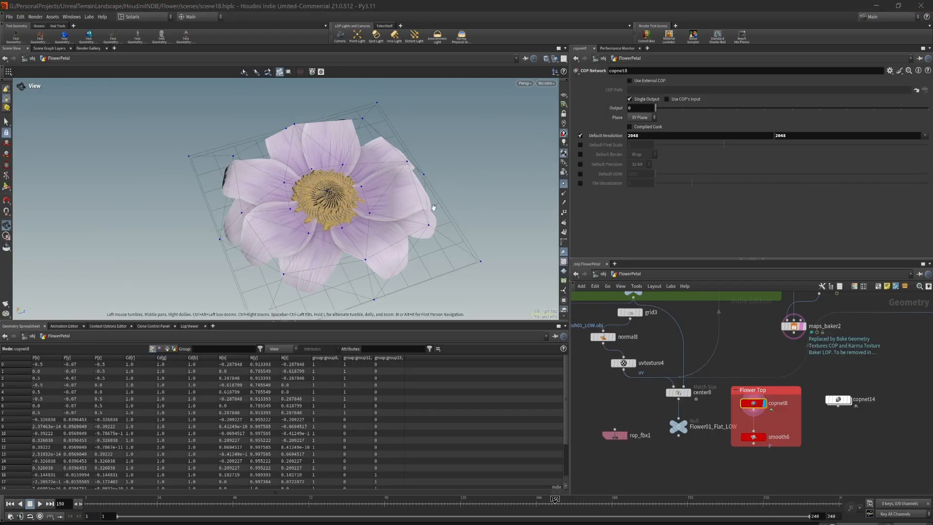
mouse_move(431, 220)
left_mouse_down()
mouse_move(431, 165)
mouse_move(402, 144)
mouse_move(412, 219)
mouse_move(416, 161)
mouse_move(419, 201)
left_mouse_up()
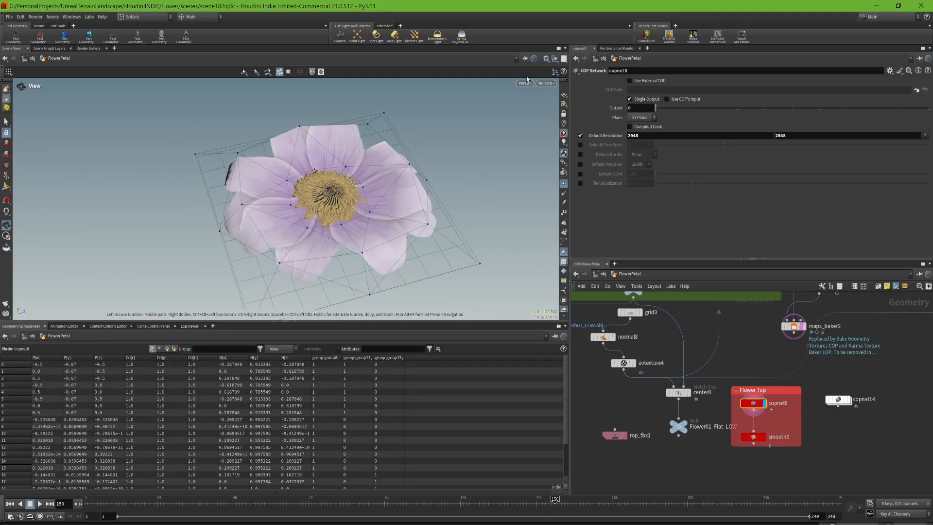
- View the low-poly mesh as MatCap Shaded, and return the viewport shading to Smooth Wire Shaded
left_click(548, 60)
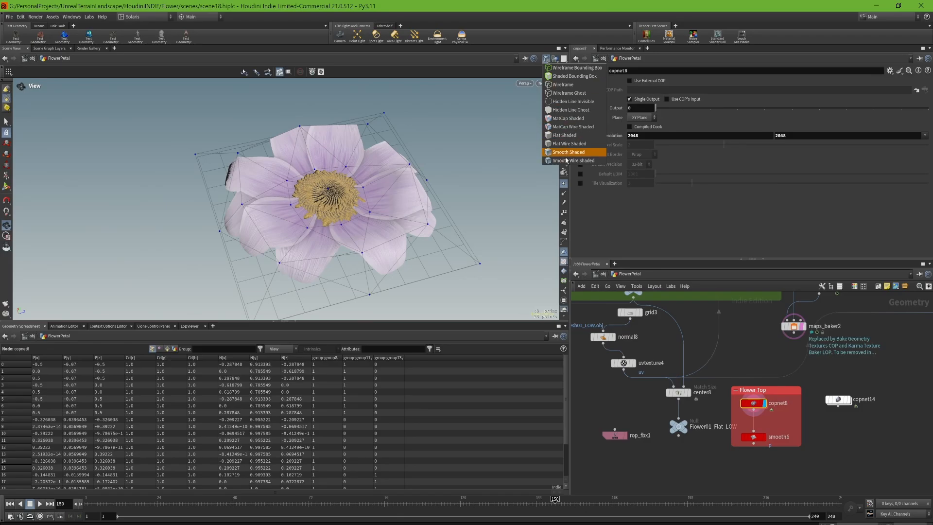
left_click(589, 120)
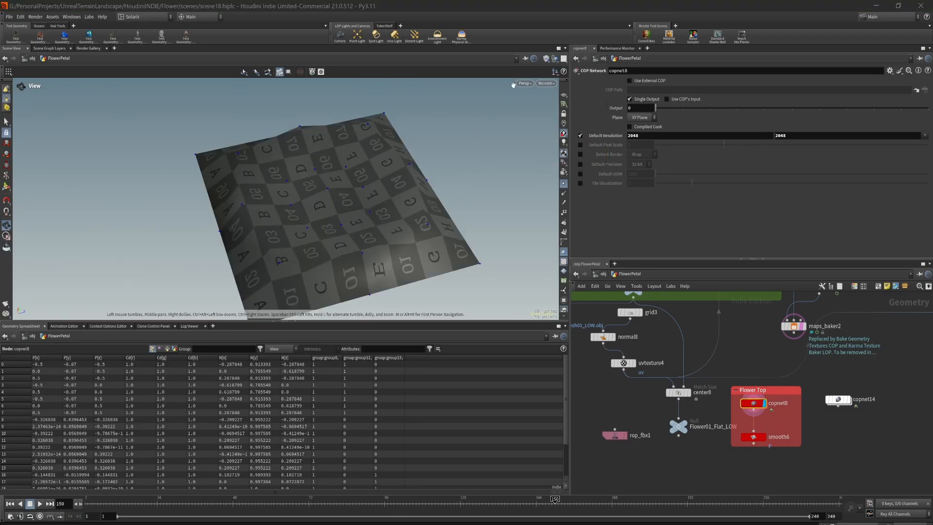
left_click(547, 59)
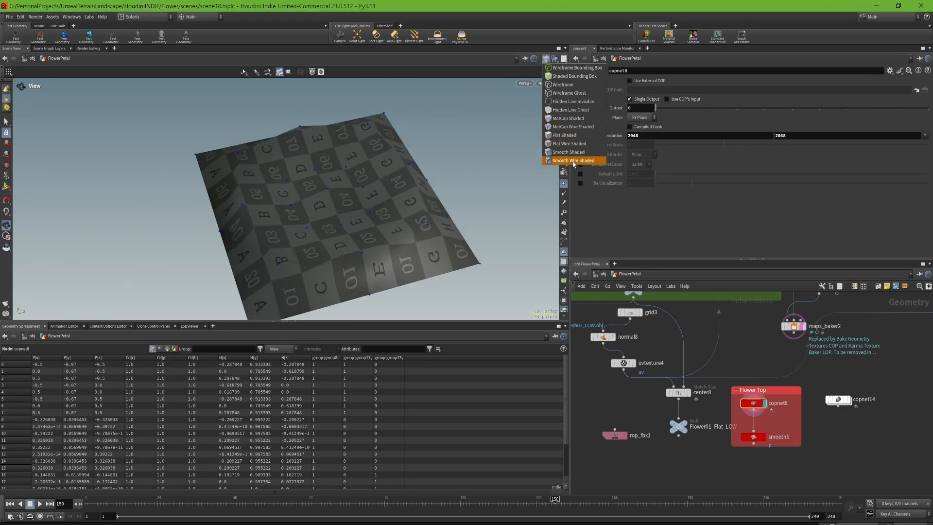
left_click(574, 160)
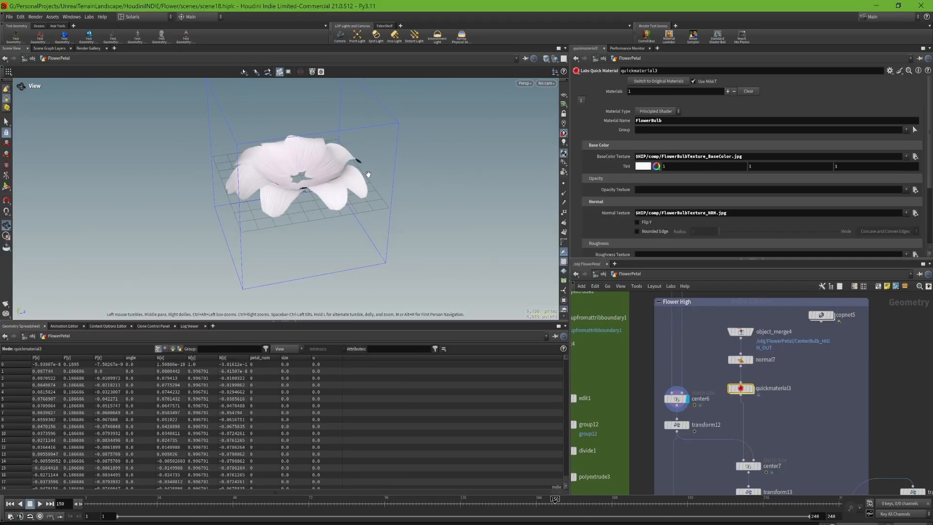
- Inspect the petals at center6 from several angles, and display transform12 with its parameters to see the scaled petals
middle_click_drag(368, 174, 393, 216)
left_click_drag(367, 188, 336, 212)
right_click_drag(312, 243, 331, 176)
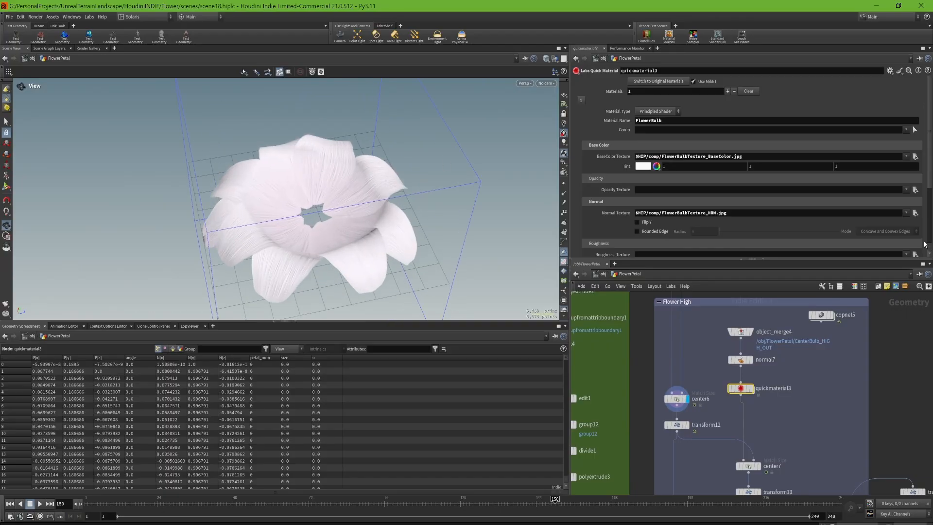
middle_click_drag(701, 366, 717, 333)
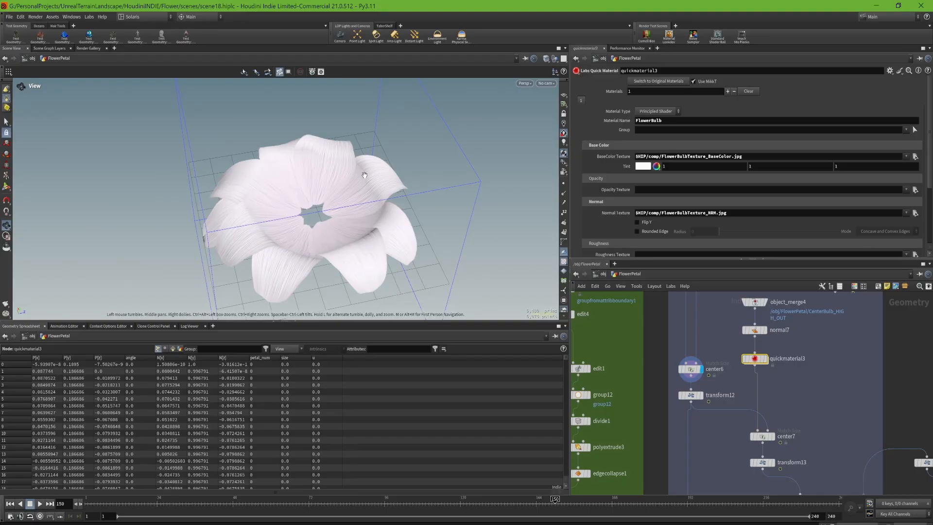
left_click_drag(306, 207, 366, 265)
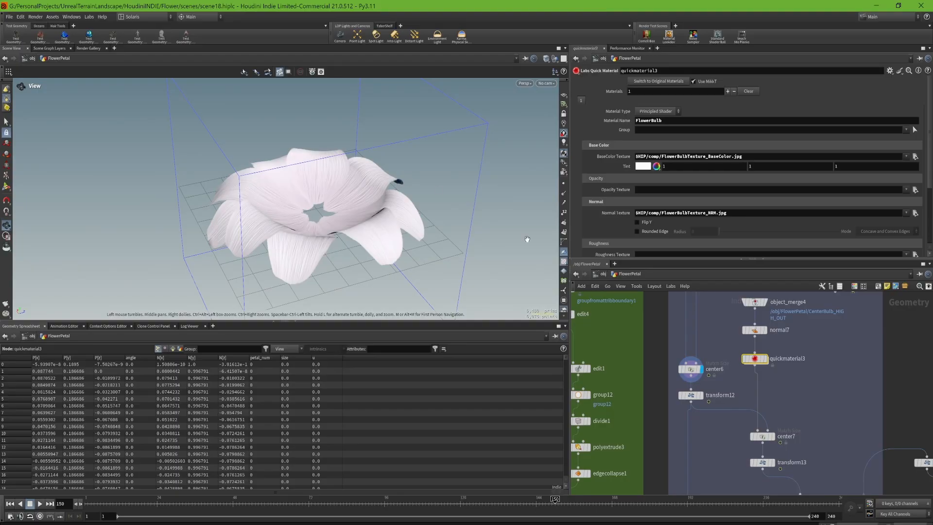
left_click(701, 395)
left_click(691, 396)
mouse_move(374, 230)
left_mouse_down()
mouse_move(364, 254)
mouse_move(366, 232)
left_mouse_up()
middle_click_drag(775, 341, 774, 366)
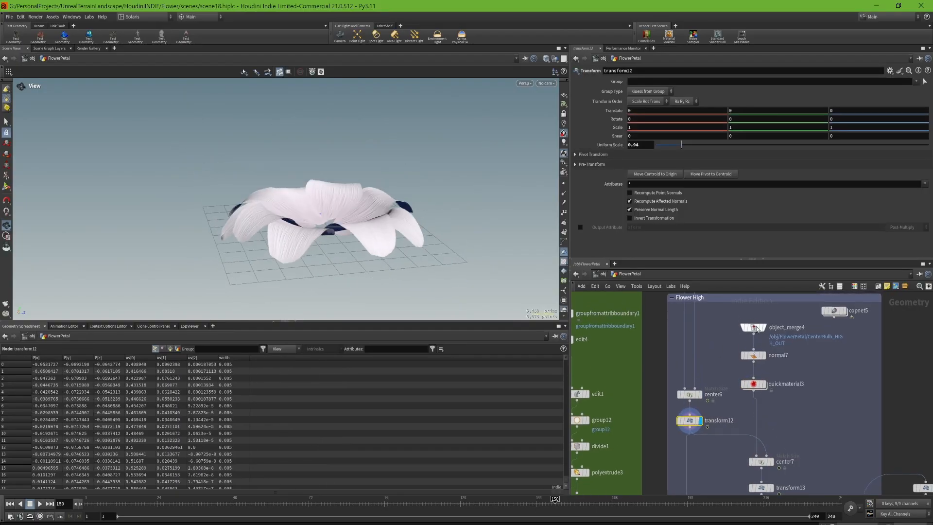
- Display object_merge4 in the Flower High box and inspect the imported center bulb, toggling its point markers
left_click(764, 328)
left_click(754, 328)
left_click_drag(427, 206, 423, 245)
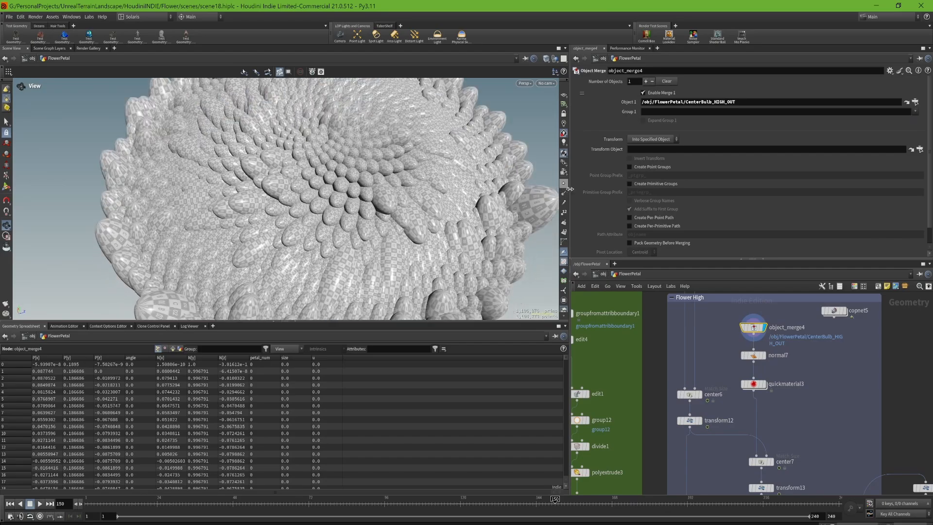
left_click(564, 183)
right_click_drag(368, 218, 379, 282)
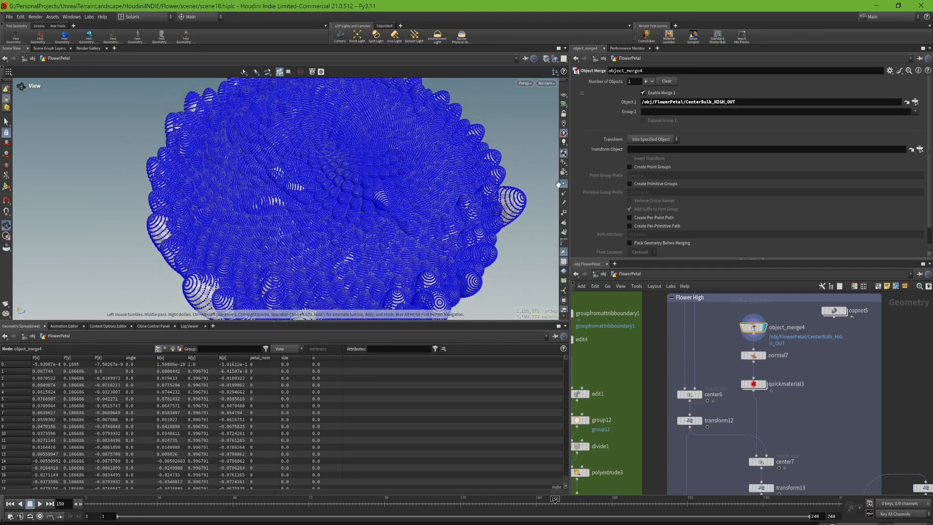
left_click(564, 183)
right_click_drag(388, 196, 389, 239)
left_click_drag(389, 239, 372, 190)
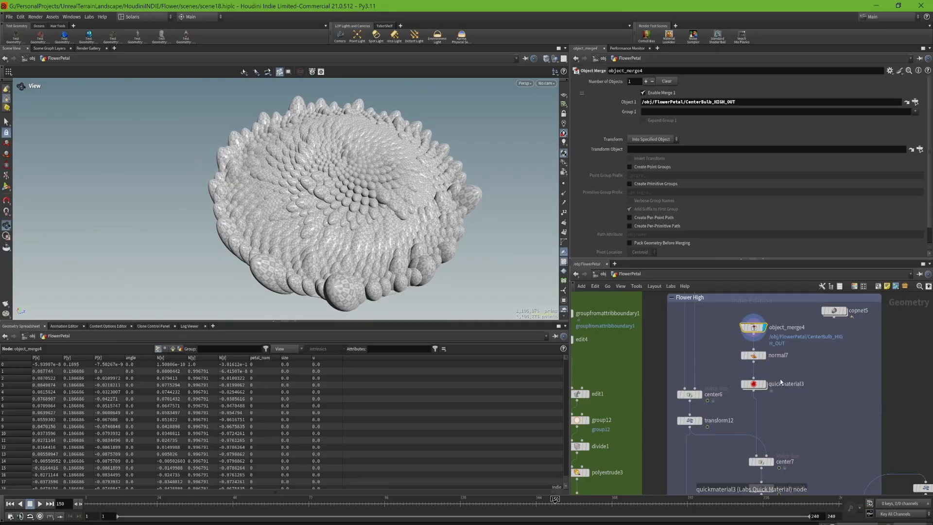
- Display quickmaterial3, open its FlowerBulb material parameters, and view the textured bulb from a lower angle
left_click(765, 384)
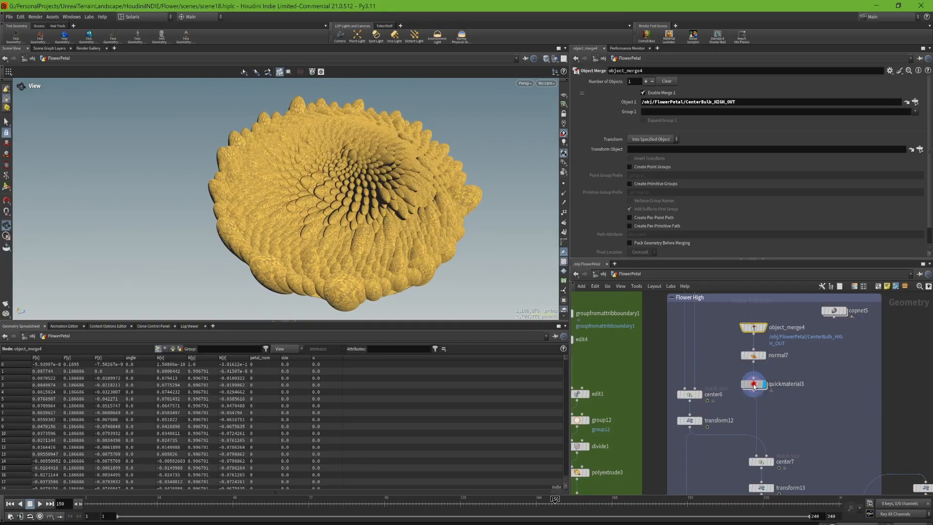
left_click(754, 384)
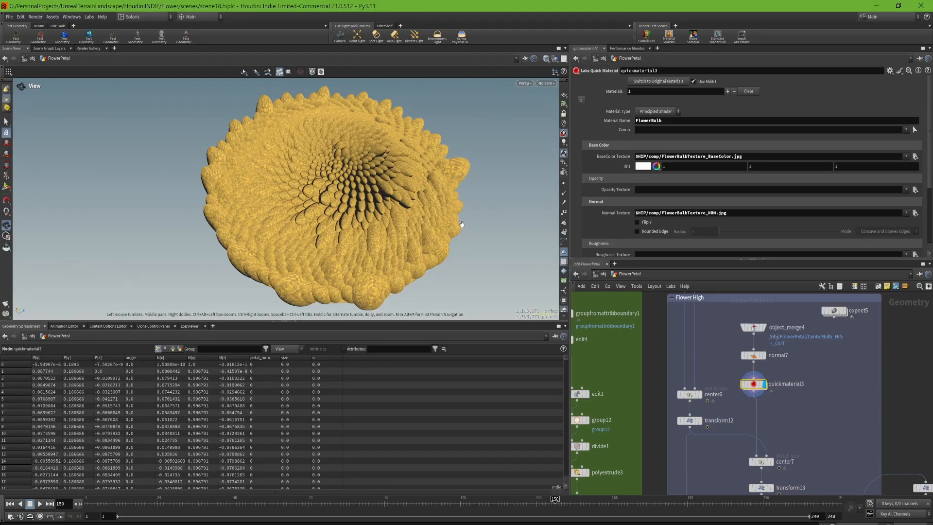
left_click_drag(368, 177, 354, 199)
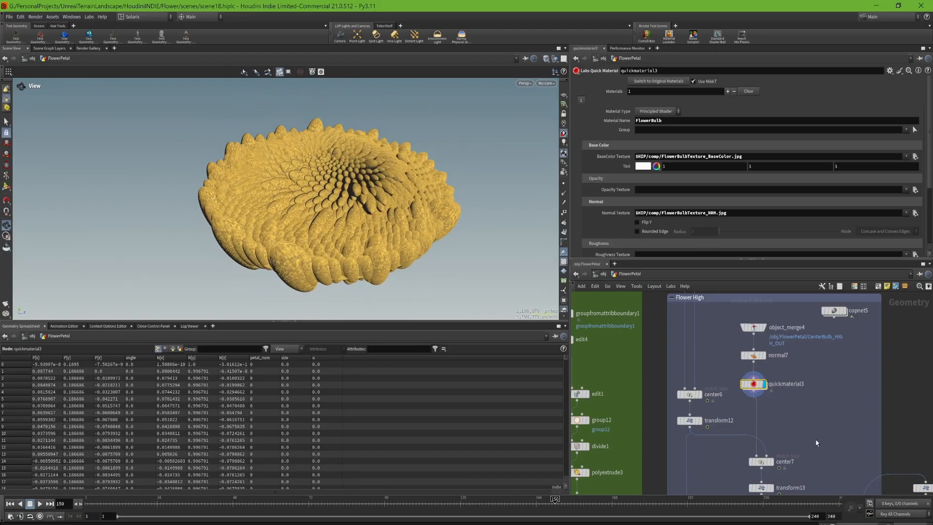
- Display center7 and open its Match Size parameters to see the bulb fitted to the petals
middle_click_drag(794, 426, 817, 377)
left_click(794, 413)
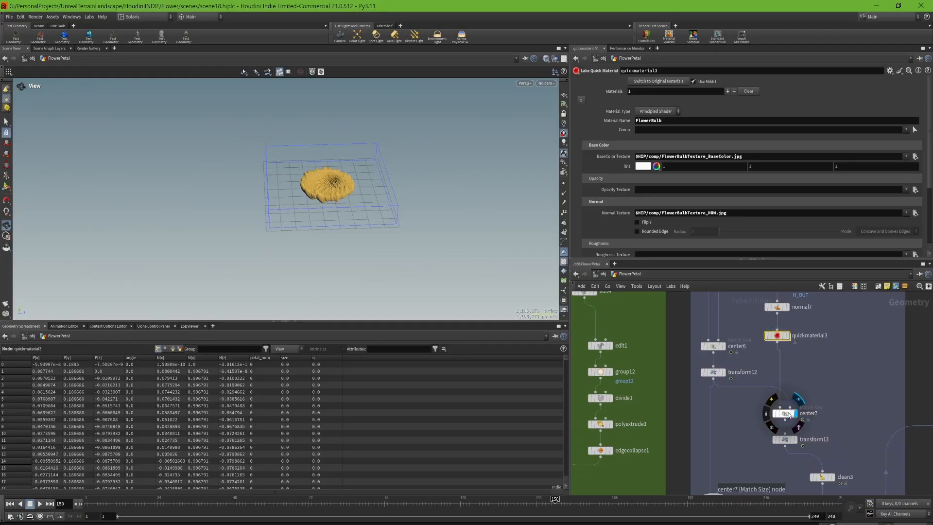
scroll(333, 170, "up", 7)
left_click_drag(334, 187, 336, 97)
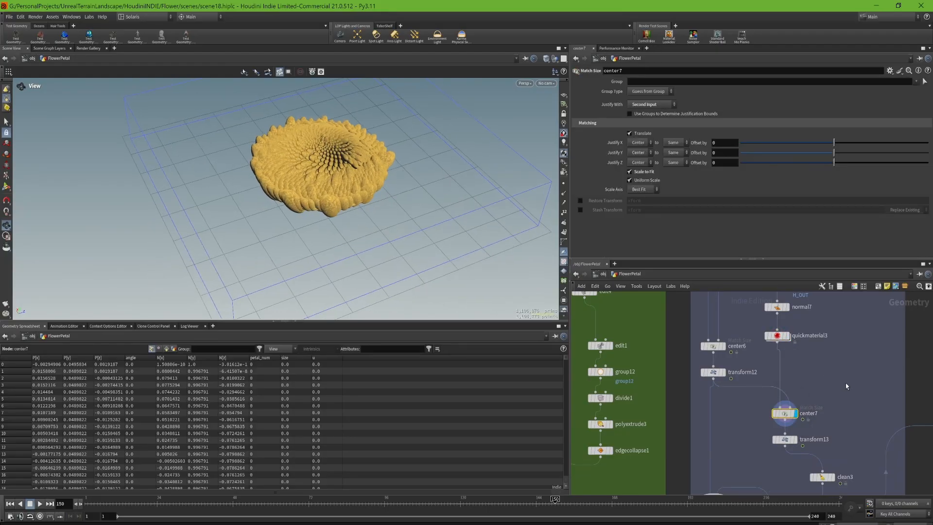
middle_click_drag(824, 391, 819, 331)
- Display transform13 and merge6, and inspect the bulb combined with the petals from above
left_click(790, 380)
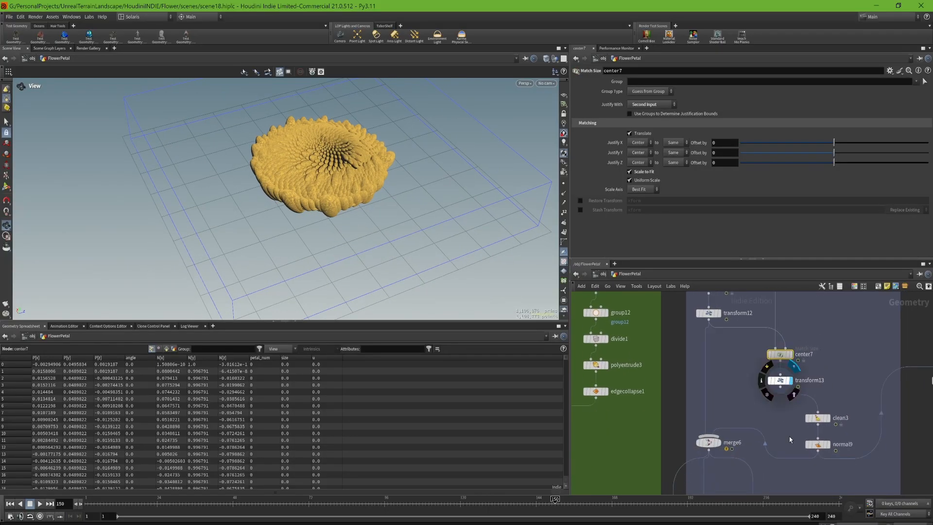
left_click(719, 442)
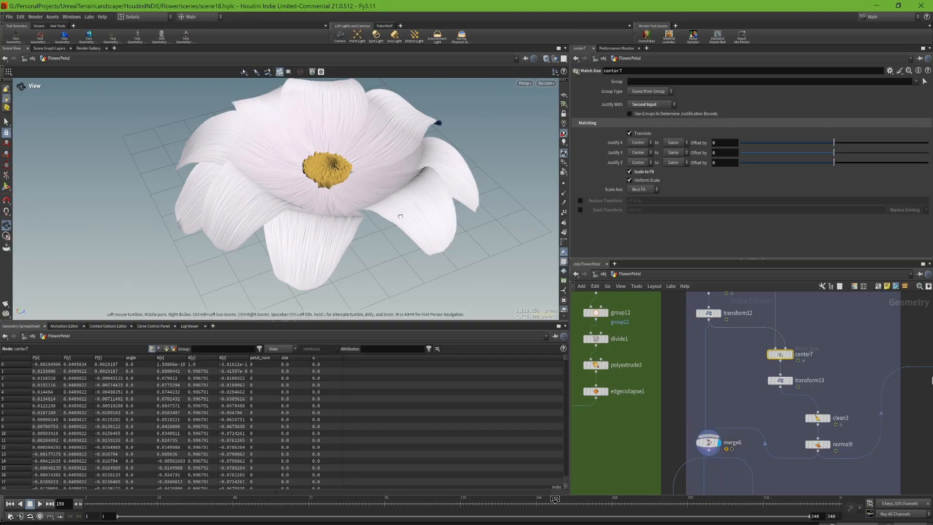
scroll(363, 145, "up", 5)
left_click_drag(364, 145, 361, 175)
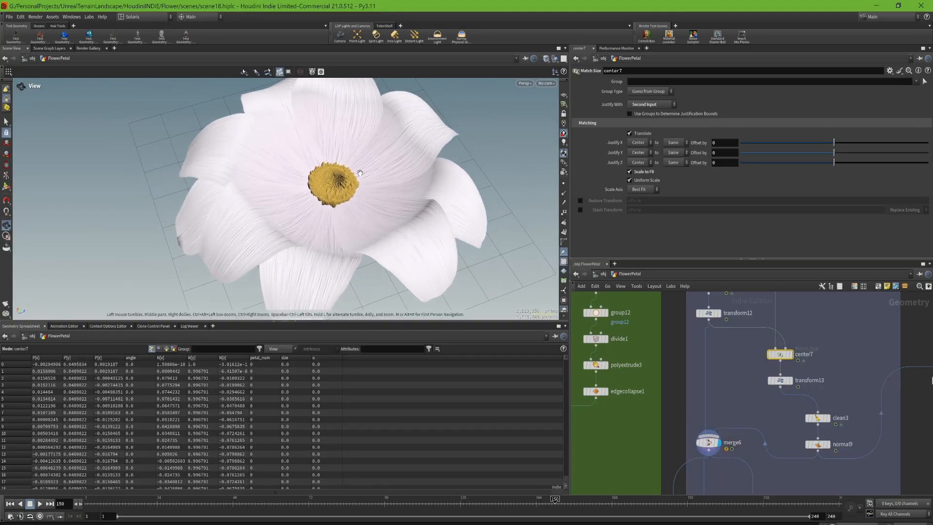
- Step the display through normal10 to the Flower01_High output
middle_click_drag(749, 493, 742, 368)
left_click(757, 379)
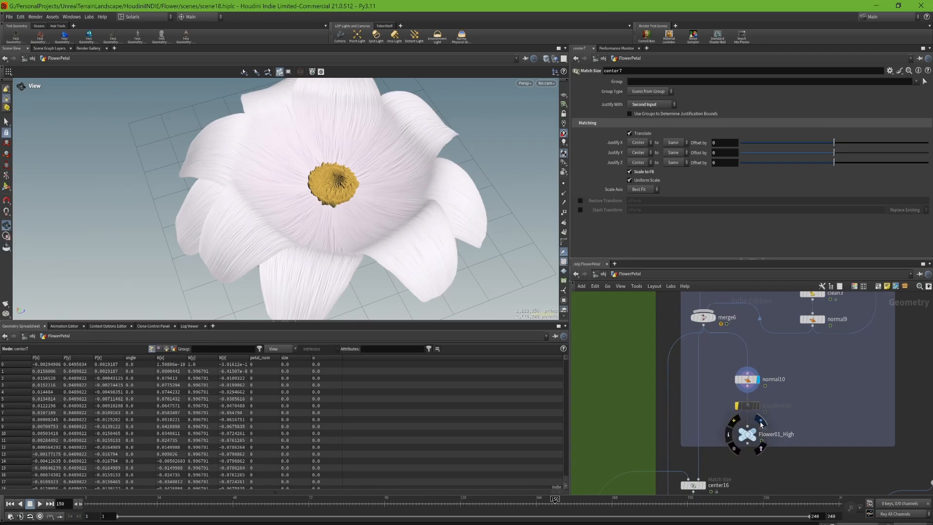
left_click(759, 431)
- Display center16 and transform36 with their parameters to see the grid matched to the flower and scaled for baking
middle_click_drag(726, 417, 750, 321)
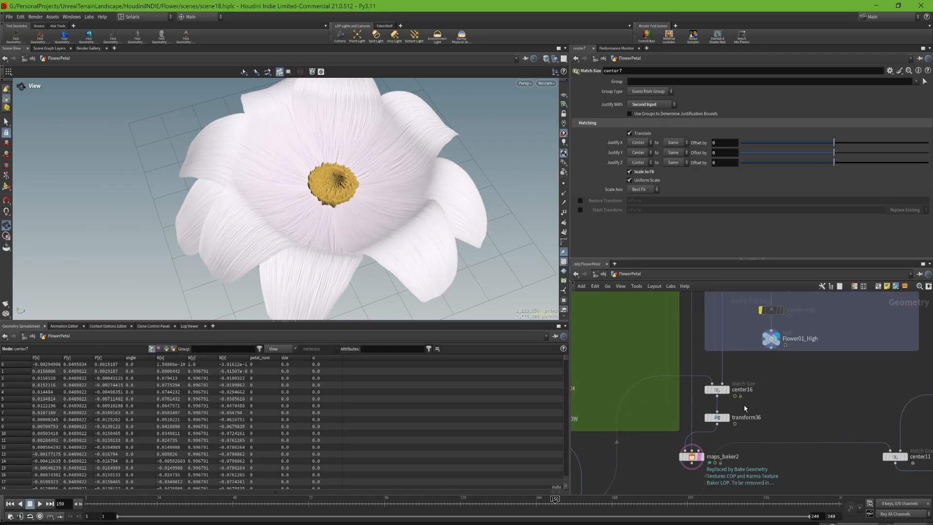
left_click(728, 389)
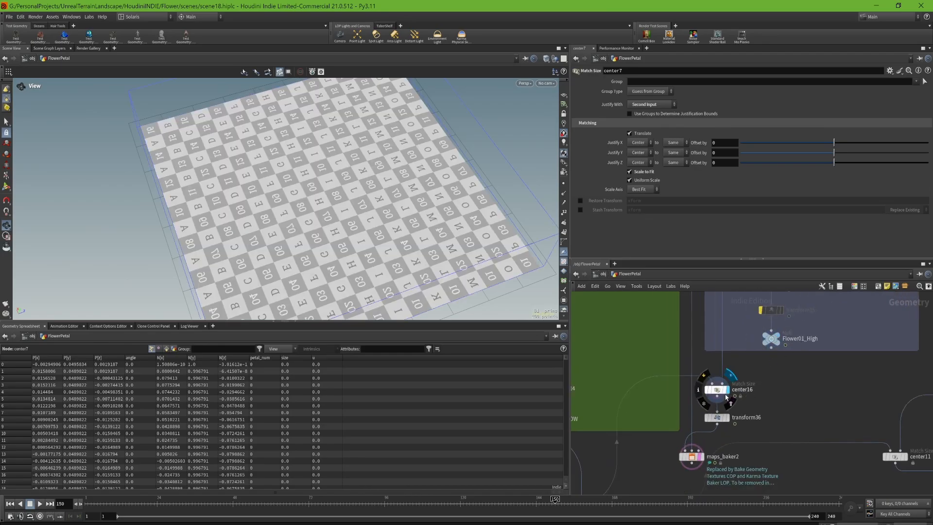
left_click(718, 419)
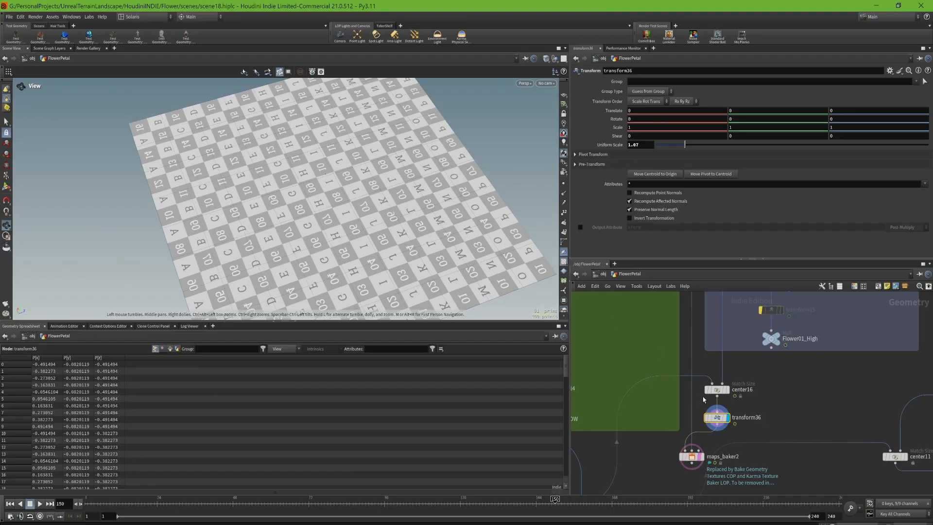
- Overlay merge6 as a template on the scaled grid to compare the flower's extent with the grid
middle_click_drag(745, 338, 750, 440)
left_click(747, 337)
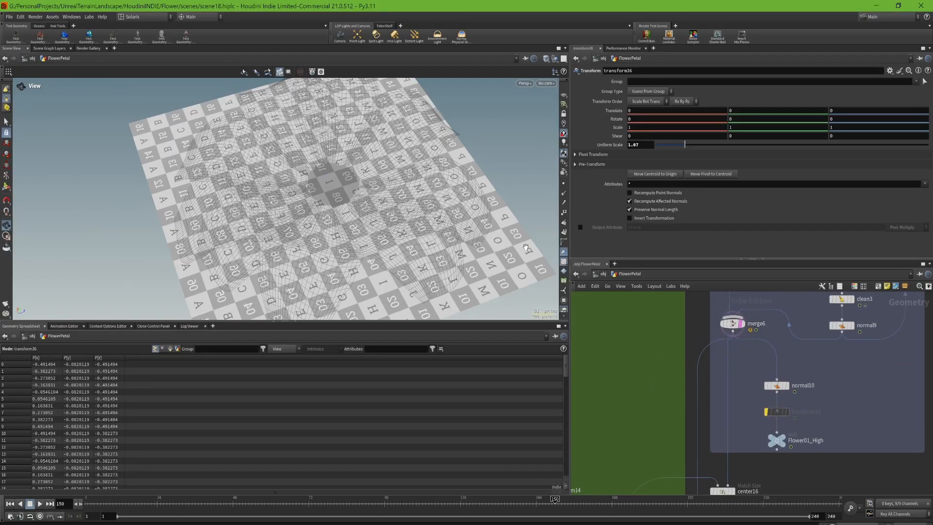
left_click_drag(398, 209, 297, 216)
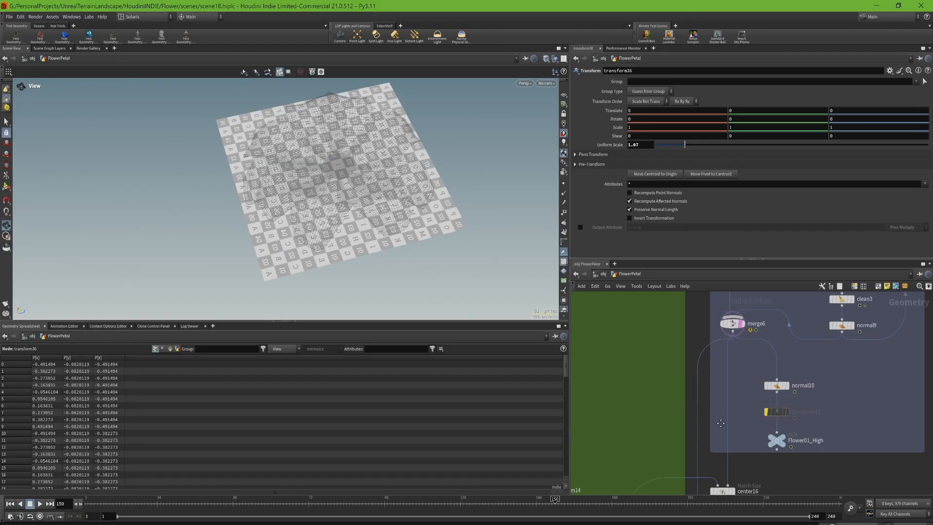
- Display maps_baker2, which takes the grid and the high-resolution flower, and open its parameters
middle_click_drag(733, 470, 754, 346)
scroll(718, 434, "up", 5)
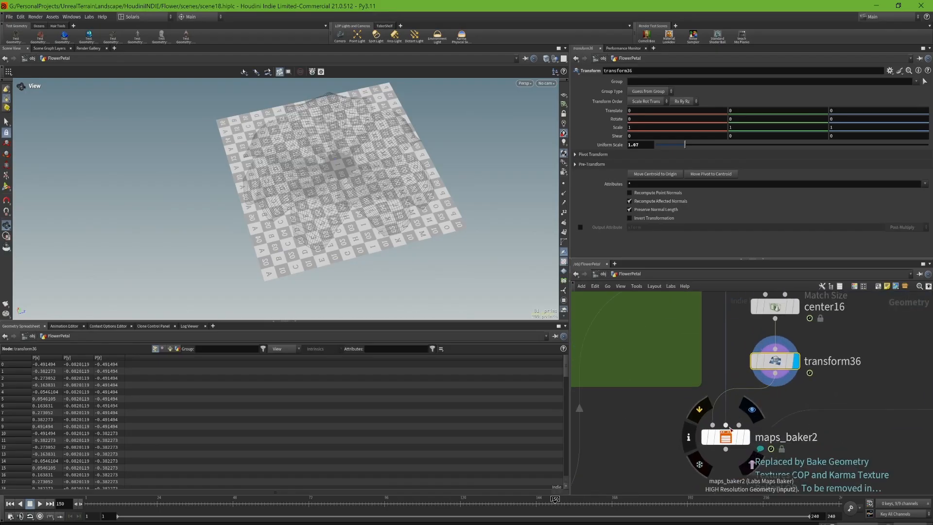
left_click(728, 369)
scroll(738, 363, "down", 7)
mouse_move(778, 311)
middle_mouse_down()
mouse_move(787, 406)
mouse_move(783, 307)
middle_mouse_up()
scroll(743, 398, "up", 4)
left_click(749, 380)
left_click(734, 381)
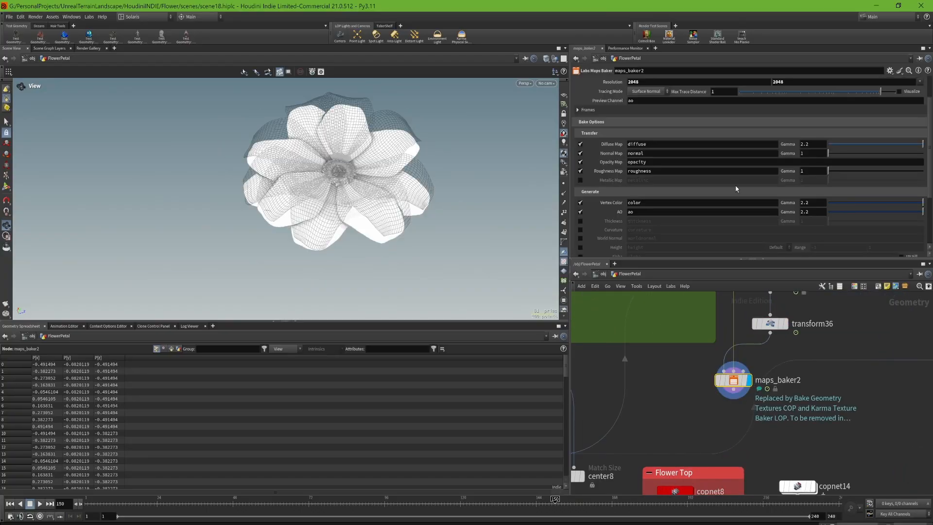
- Review maps_baker2's output directory, resolution, and the transferred and generated maps enabled in its bake options
scroll(707, 200, "up", 2)
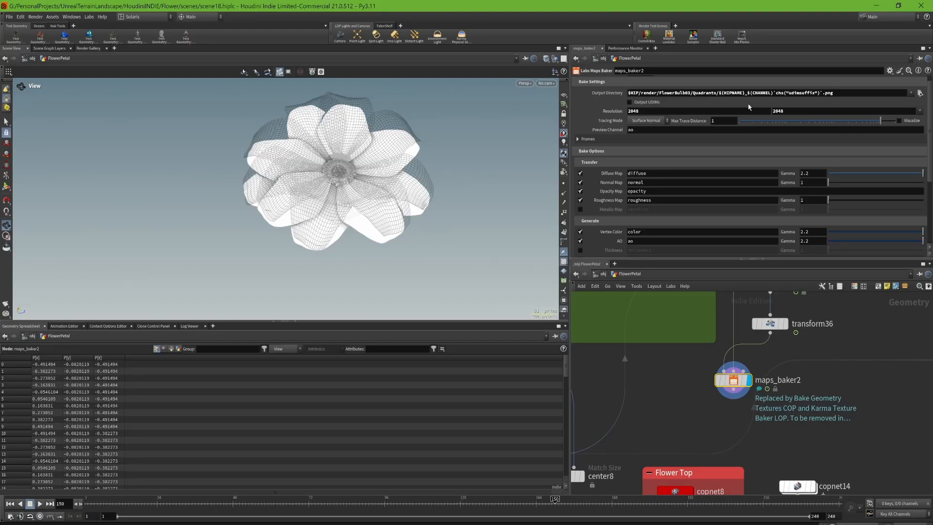
scroll(656, 195, "down", 4)
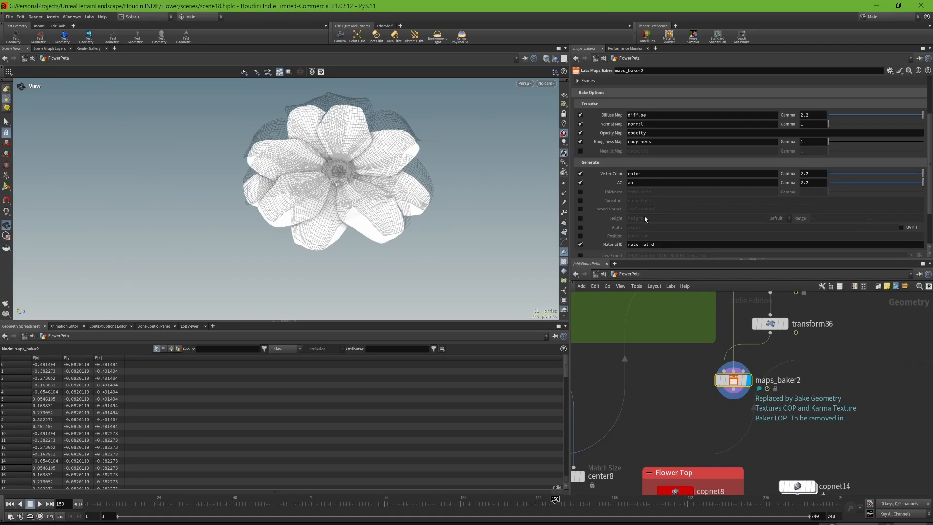
scroll(646, 220, "down", 1)
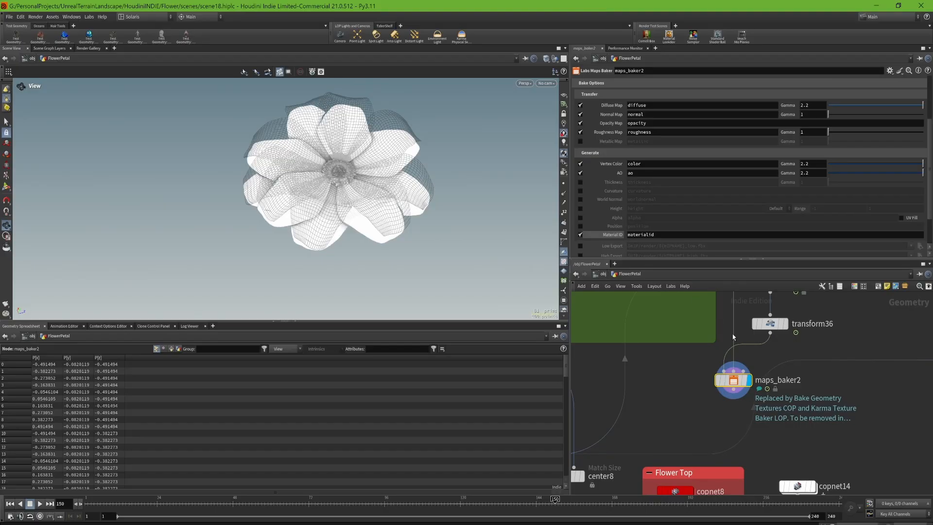
scroll(740, 151, "up", 5)
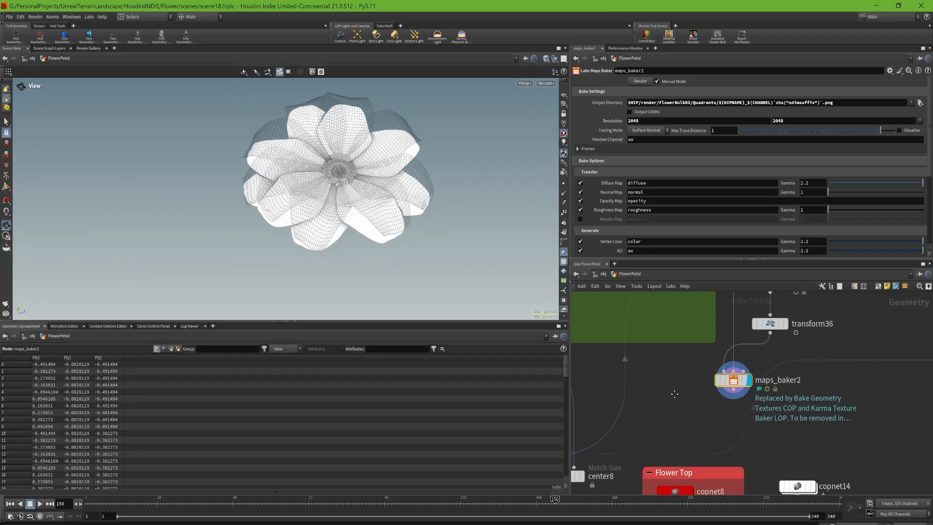
- Display copnet8 in the Flower Top group and inspect the textured low-poly flower
middle_click_drag(674, 393, 703, 319)
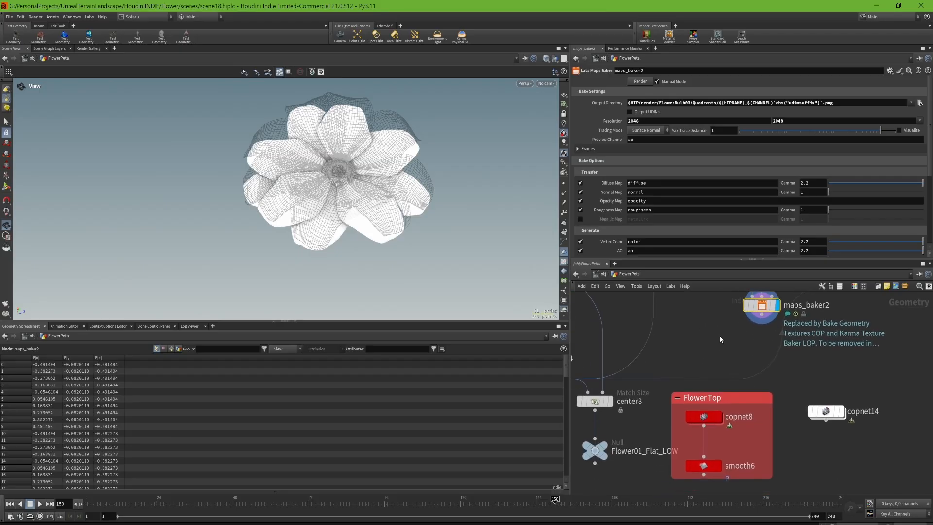
left_click(753, 400)
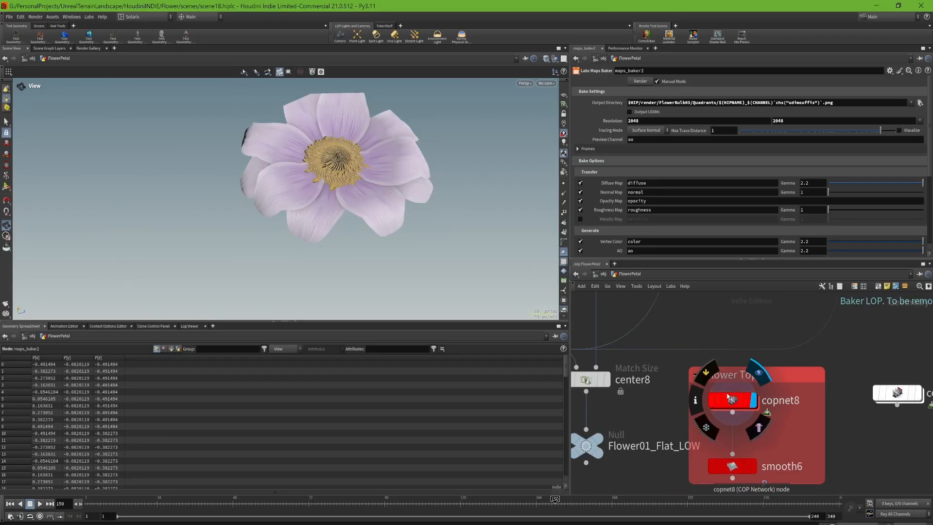
left_click_drag(423, 258, 420, 244)
middle_click_drag(420, 243, 416, 279)
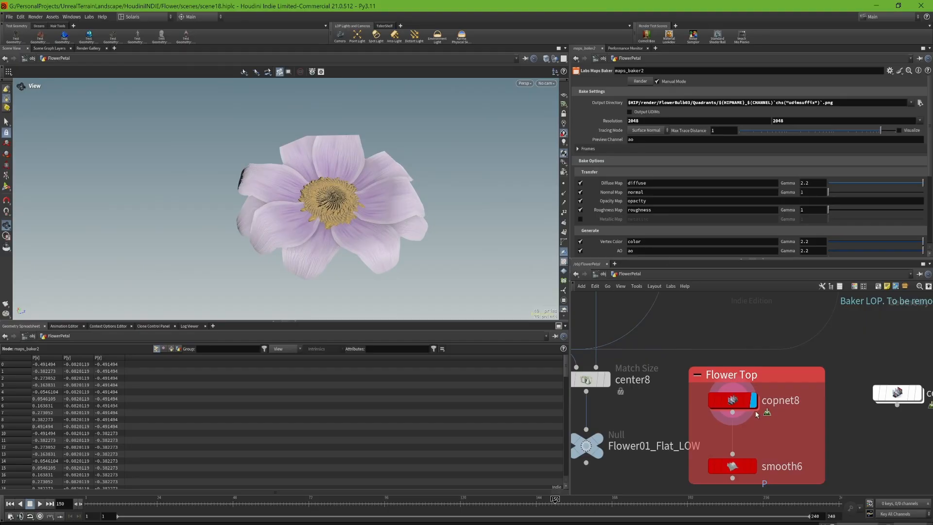
- Enter the copnet8 network and open the parameters of file1, which loads scene16_diffuse.png
double_click(732, 400)
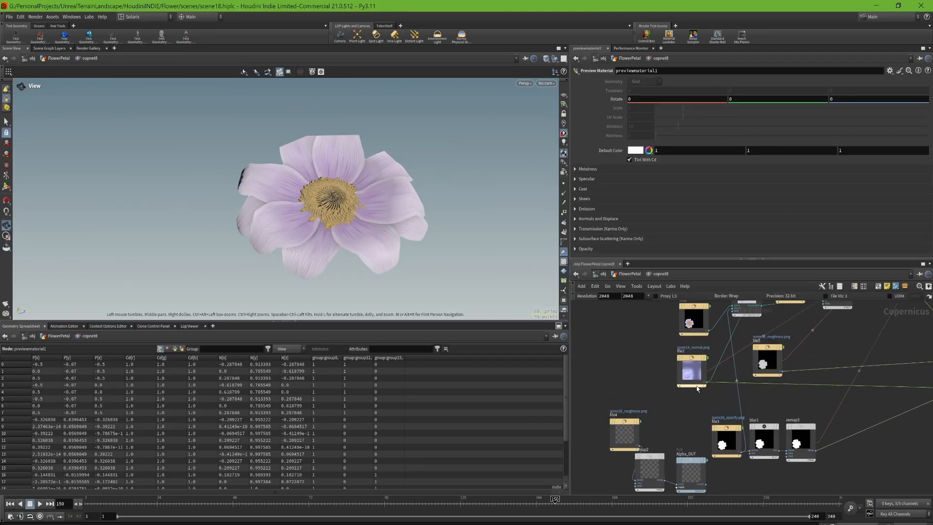
left_click(693, 372)
middle_click_drag(739, 359, 723, 413)
left_click(681, 377)
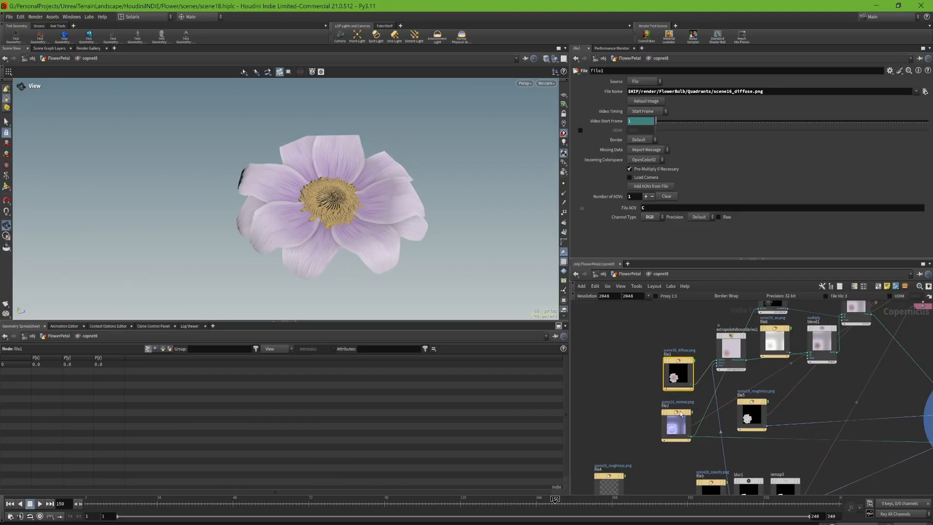
- Display file1 and inspect the baked diffuse image of the flower from the front
left_click(696, 376)
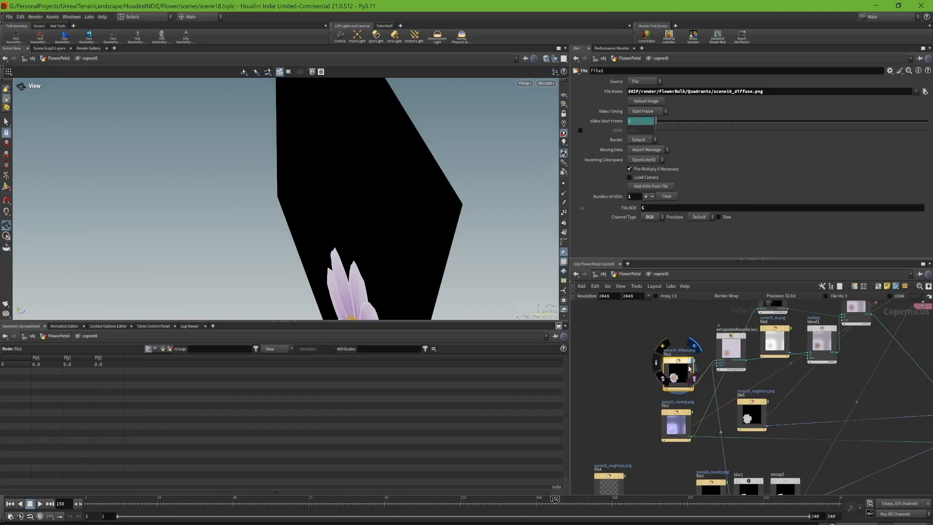
left_click_drag(404, 244, 437, 290)
right_click_drag(437, 290, 424, 263)
middle_click_drag(424, 263, 421, 169)
left_click_drag(421, 169, 413, 195)
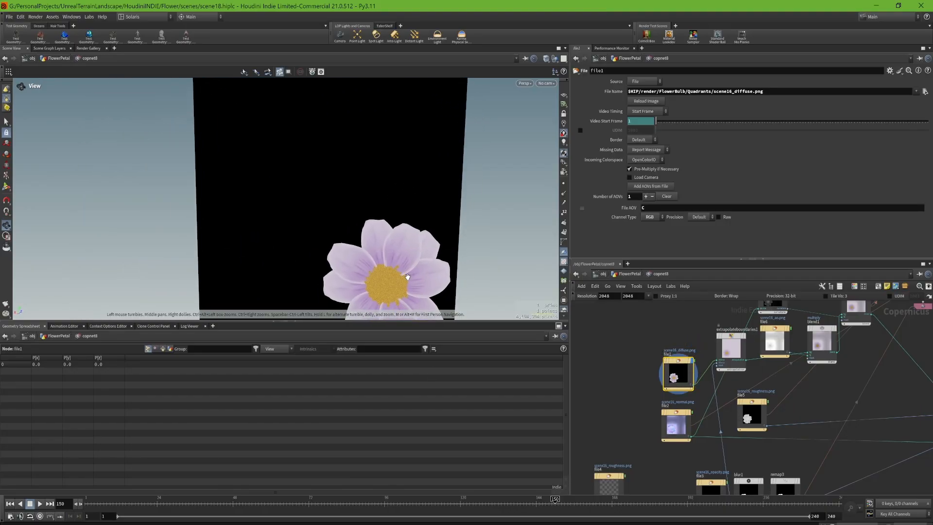
right_click_drag(414, 277, 404, 253)
middle_click_drag(404, 252, 403, 208)
- Display the baked normal, opacity and roughness maps in turn using file2, file3 and file5
mouse_move(735, 350)
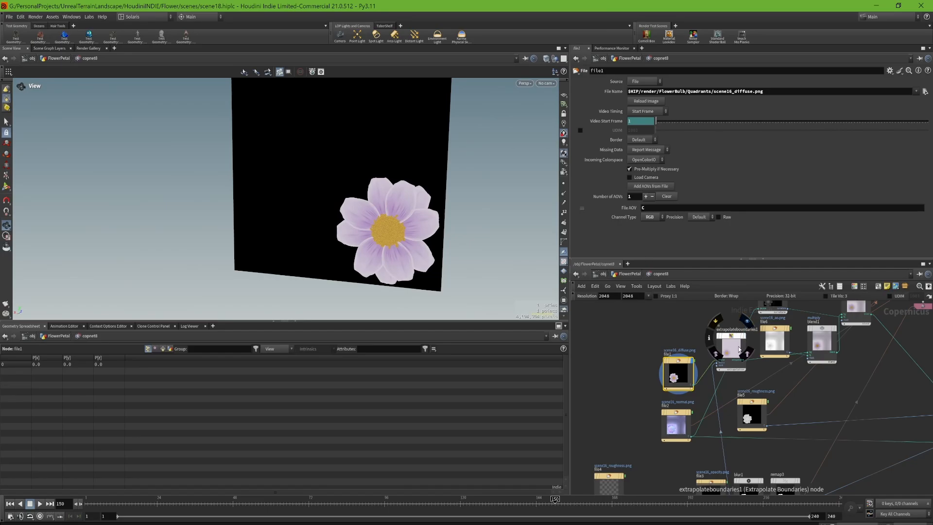
left_click(691, 402)
middle_click_drag(728, 484, 707, 411)
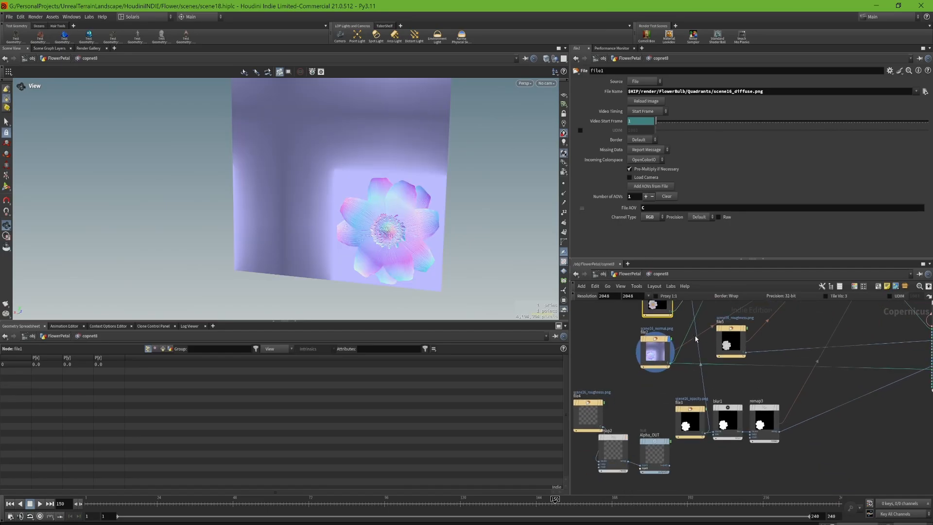
mouse_move(707, 411)
left_click(706, 393)
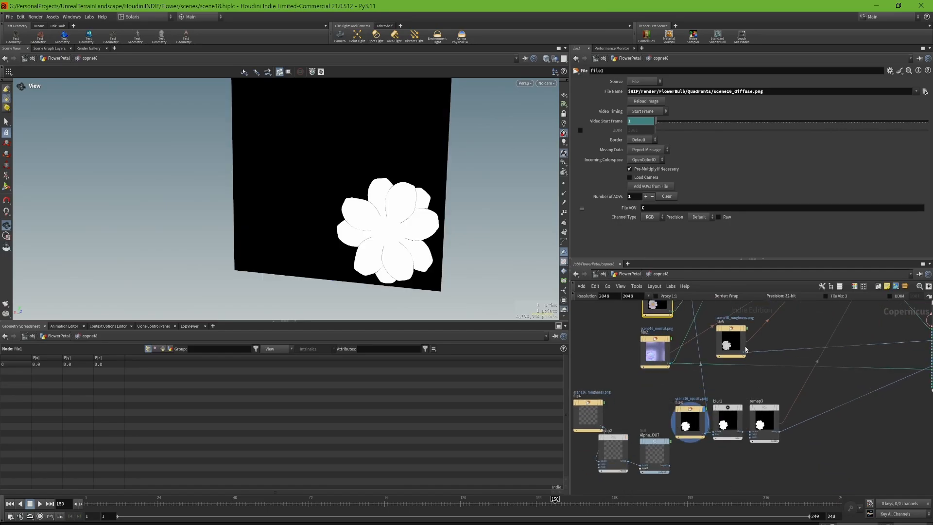
mouse_move(746, 328)
scroll(747, 329, "up", 3)
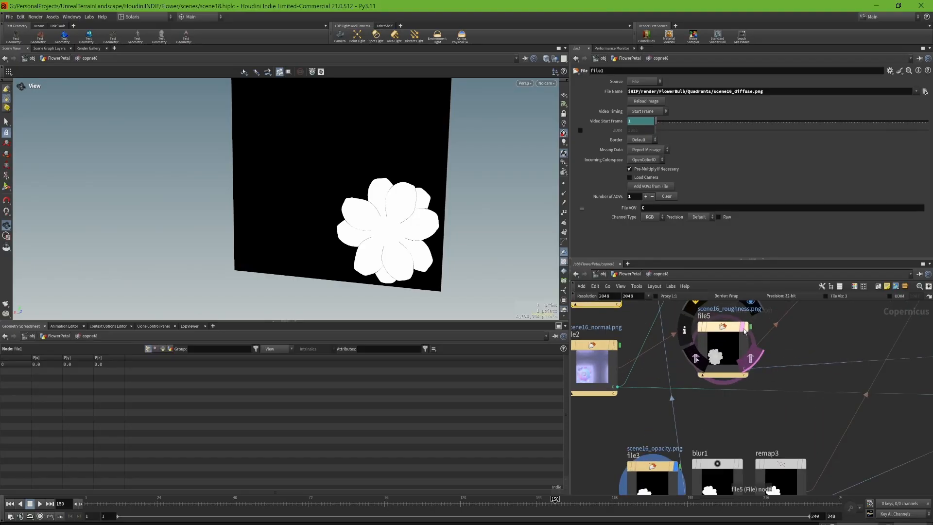
left_click(749, 331)
scroll(733, 401, "down", 5)
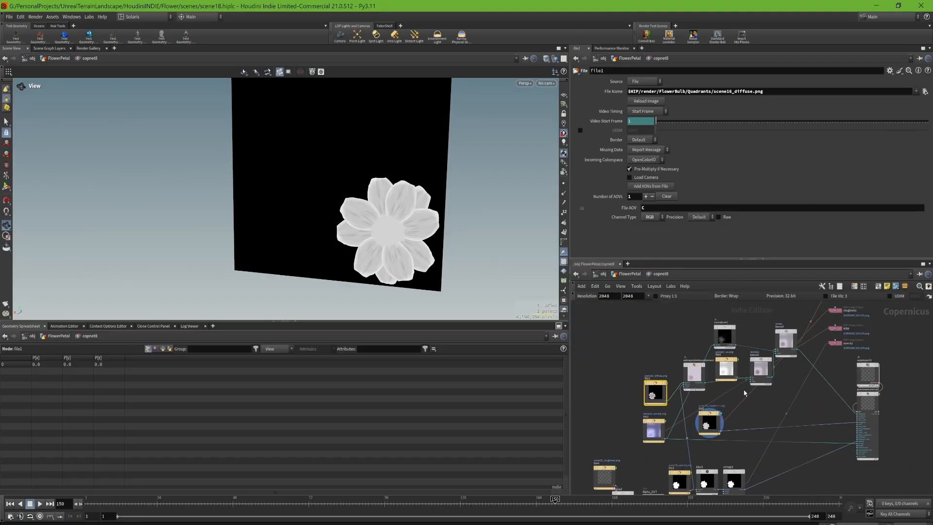
- Open curvature1's parameters and display its curvature map
scroll(702, 340, "up", 3)
left_click(727, 344)
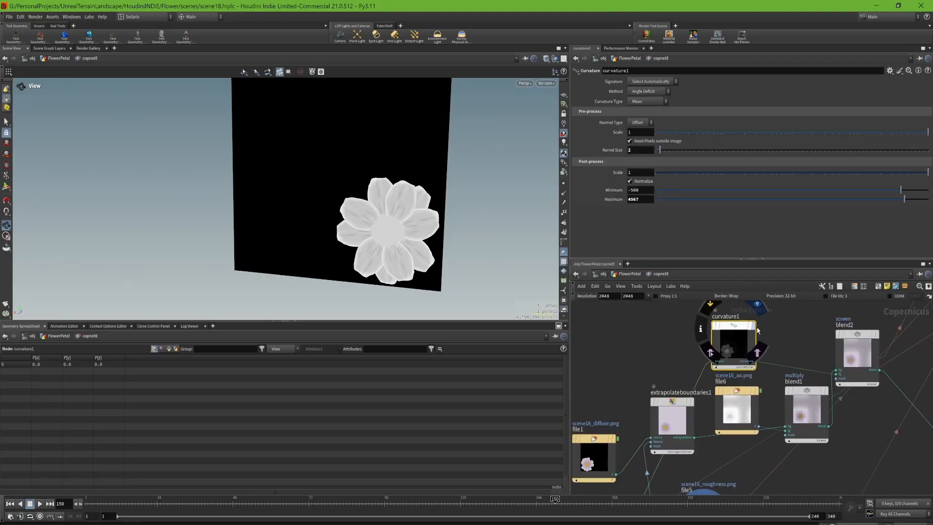
left_click(706, 336)
left_click_drag(387, 239, 406, 242)
- Display blur1 and remap3, and open remap3's threshold parameters to examine how the opacity mask is expanded
middle_click_drag(784, 483, 805, 280)
left_click(740, 367)
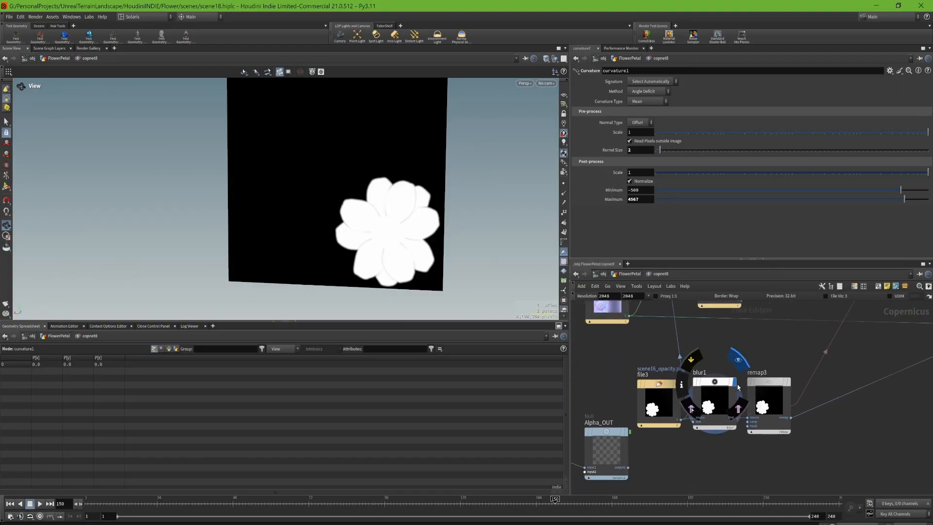
left_click(789, 382)
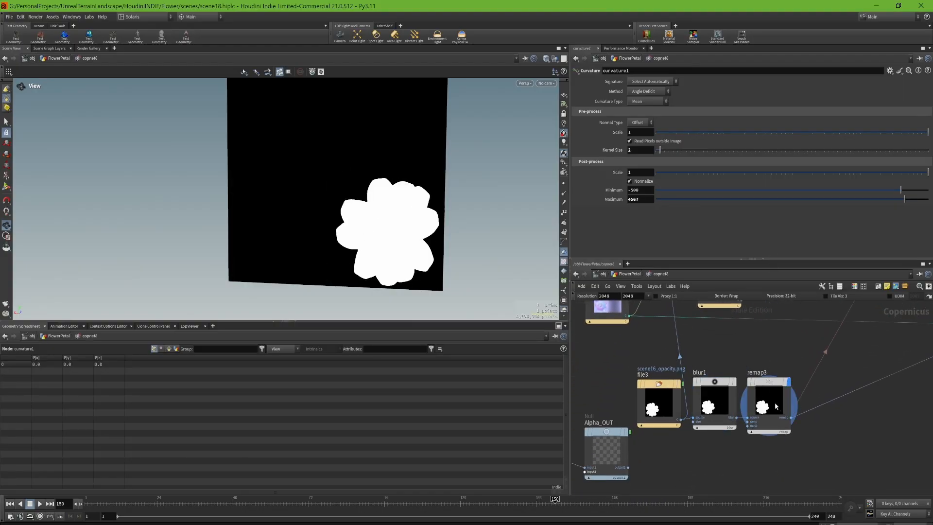
left_click(775, 406)
scroll(419, 211, "up", 3)
middle_click_drag(625, 385, 685, 352)
middle_click_drag(623, 342, 665, 373)
left_click_drag(600, 383, 578, 383)
middle_click_drag(719, 363, 713, 477)
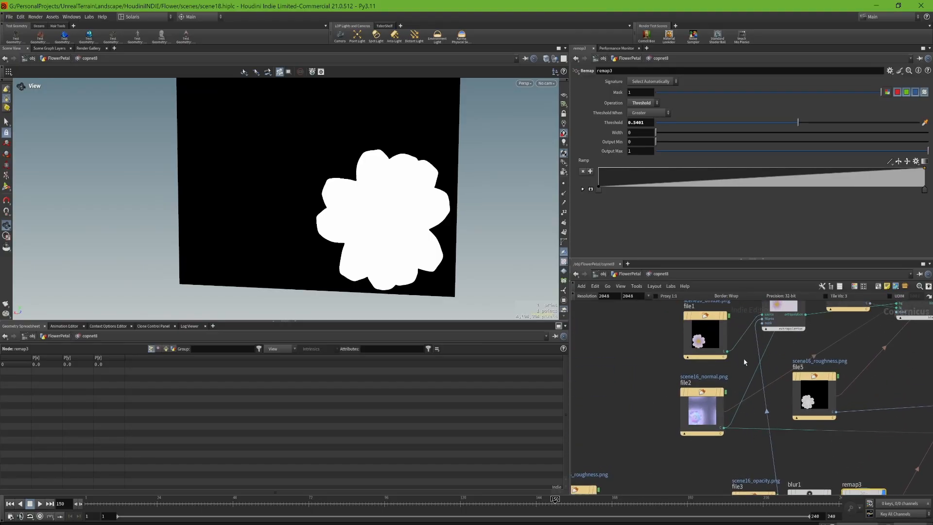
- Display extrapolateboundaries1 with its parameters, and move the node up, clear of the file6 node
middle_click_drag(744, 360, 711, 451)
left_click(771, 370)
left_click(752, 391)
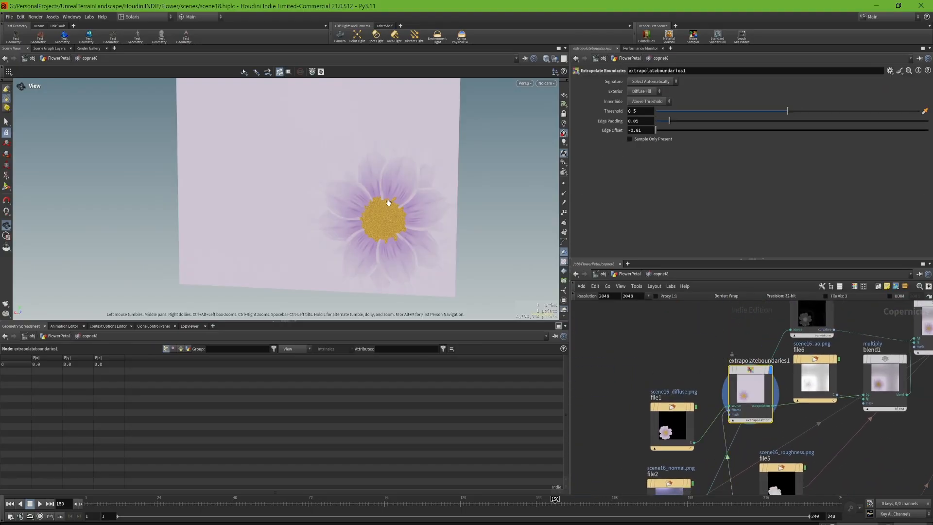
middle_click_drag(753, 390, 718, 390)
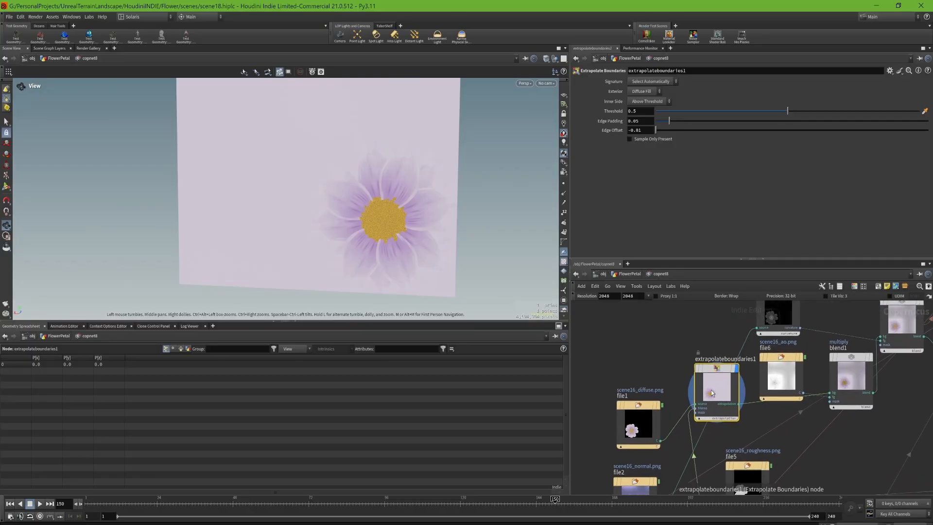
left_click_drag(698, 395, 686, 353)
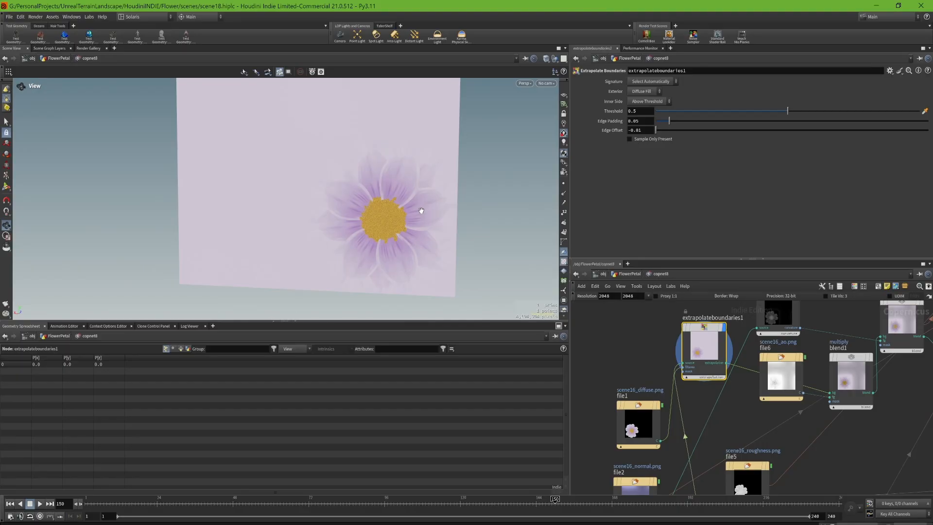
- Display file1 again and closely examine the diffuse map's petal edges against the black background
left_click(652, 418)
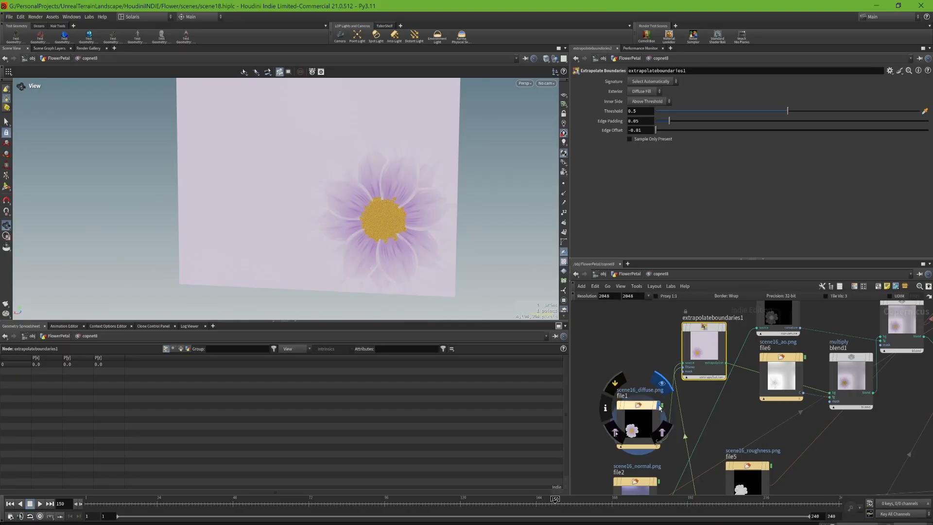
scroll(353, 236, "up", 5)
scroll(343, 191, "up", 8)
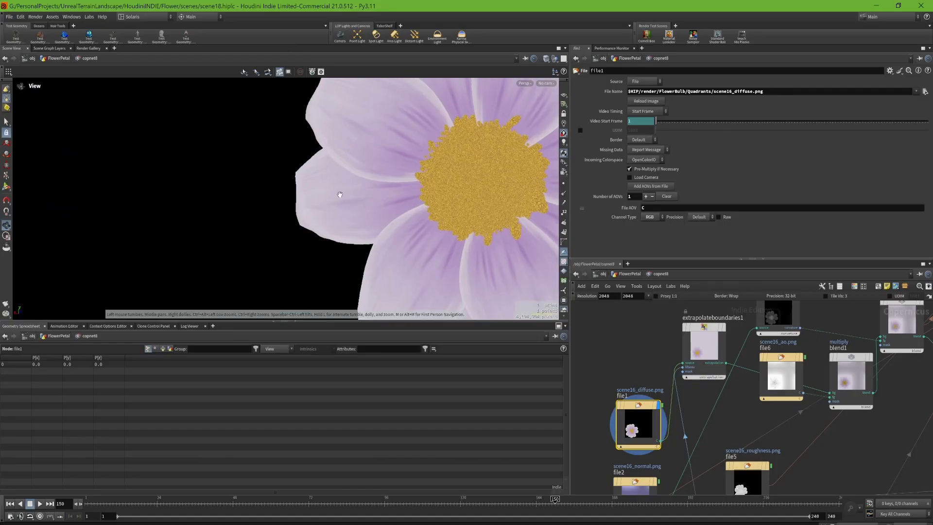
scroll(361, 174, "down", 6)
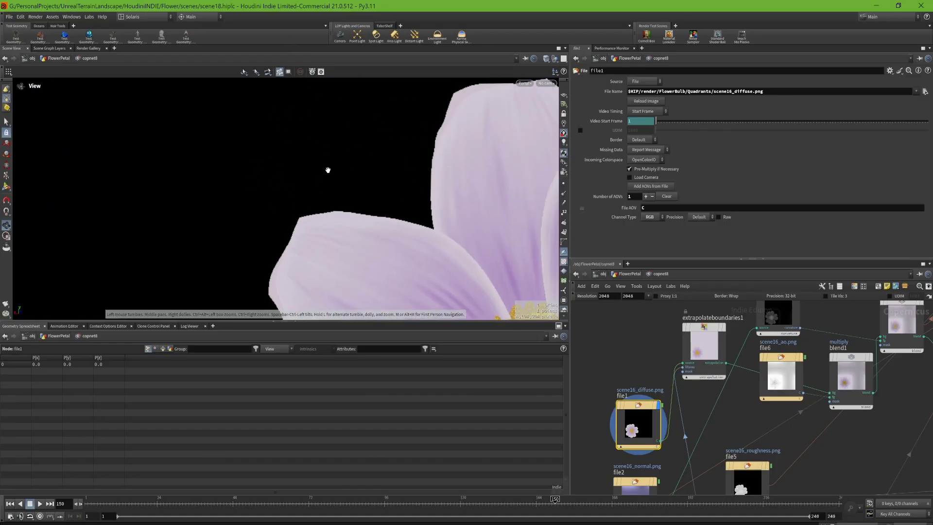
scroll(343, 185, "down", 3)
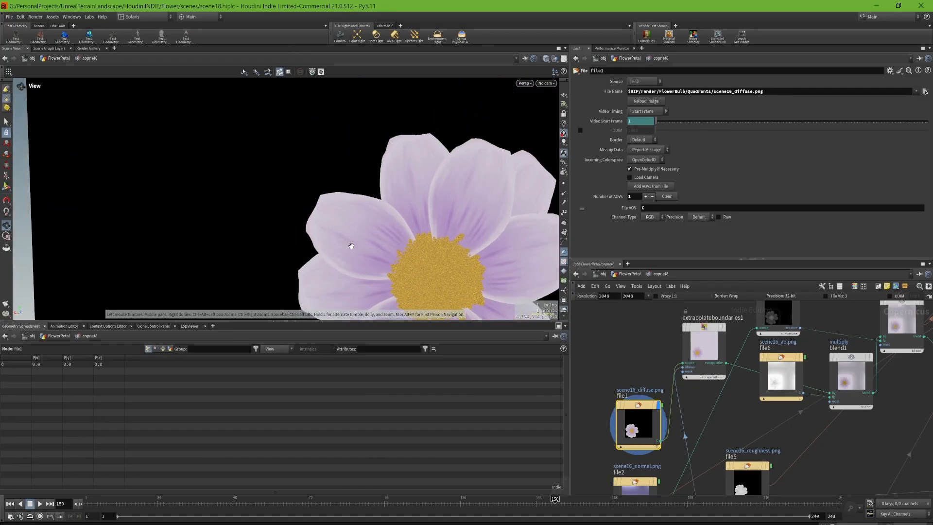
scroll(365, 192, "up", 3)
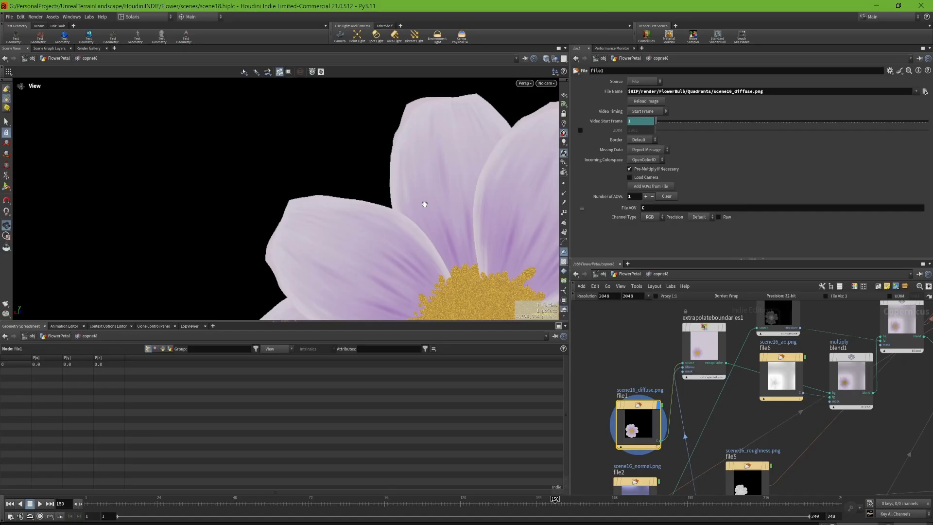
scroll(425, 204, "down", 2)
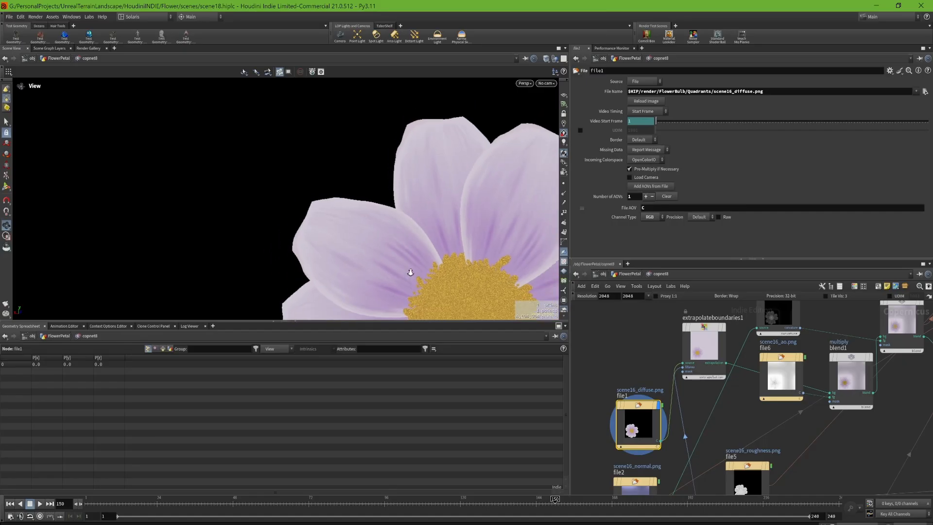
scroll(413, 209, "down", 3)
scroll(409, 220, "down", 4)
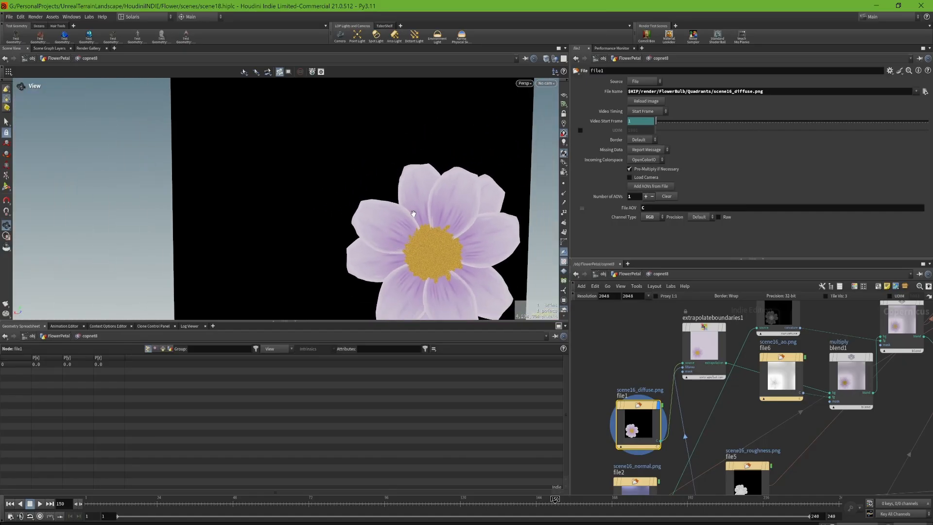
middle_click_drag(478, 247, 421, 194)
left_click_drag(421, 195, 418, 182)
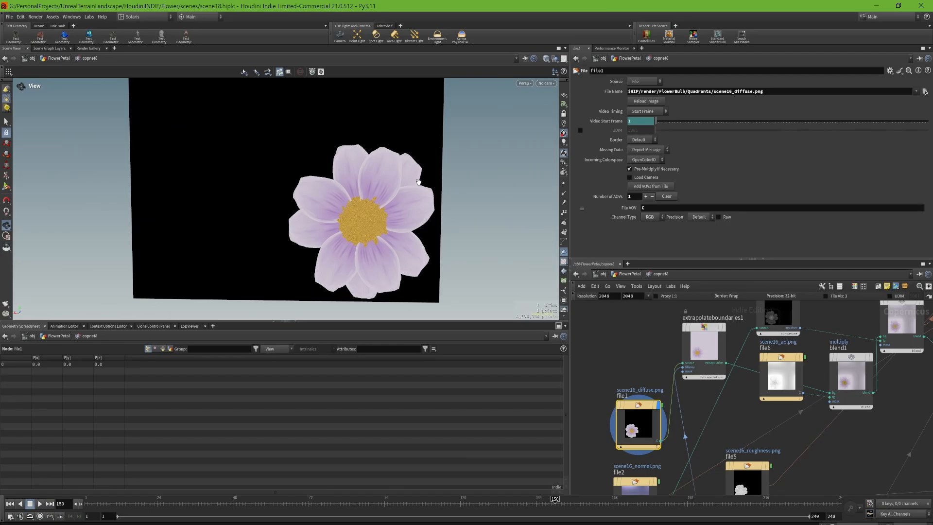
- Display extrapolateboundaries1 with its parameters, and compare its extended colour with the opacity mask in file3
left_click(728, 306)
left_click(718, 343)
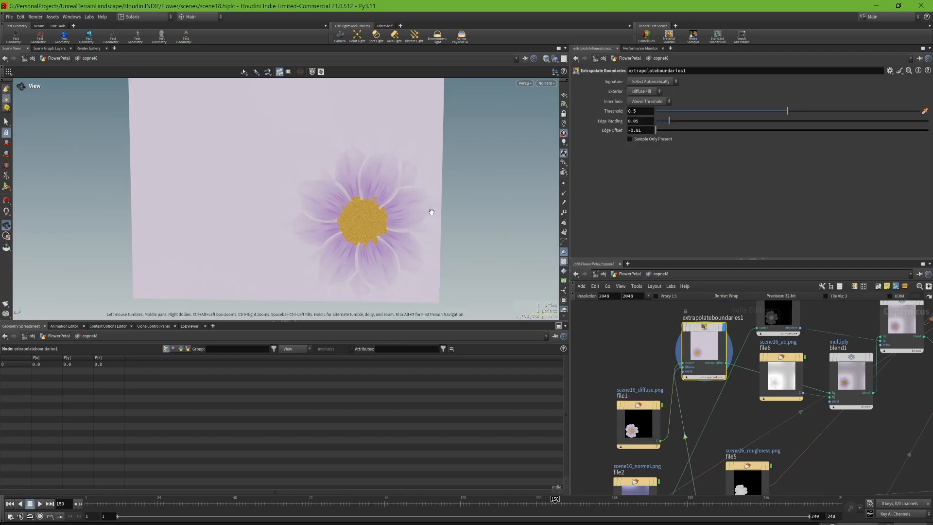
scroll(713, 459, "down", 5)
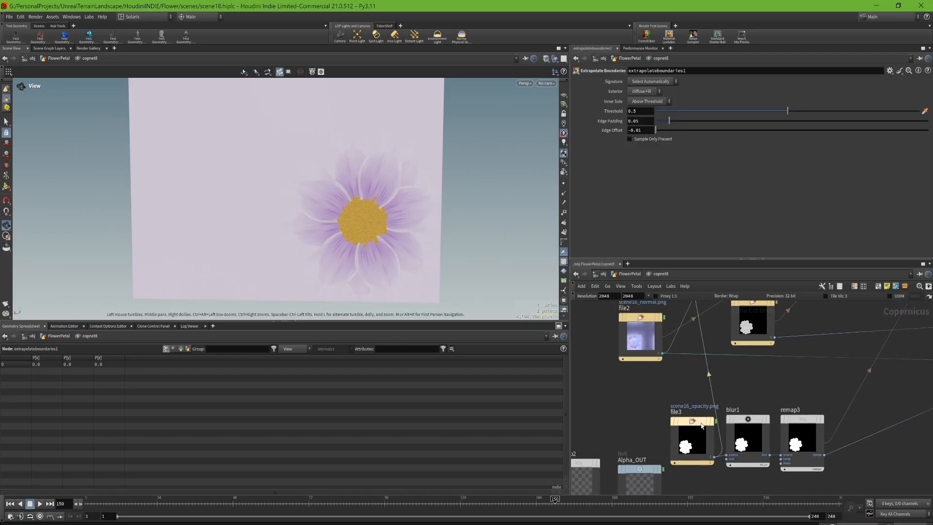
left_click(717, 405)
scroll(700, 423, "up", 5)
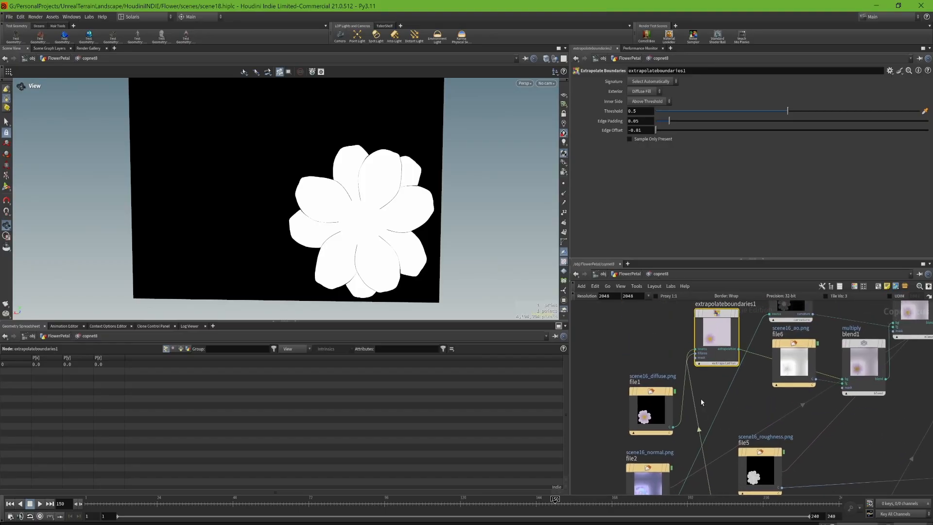
- Display extrapolateboundaries1 again and examine its source, fillarea and mask inputs up close
scroll(696, 351, "up", 3)
middle_click_drag(690, 343, 714, 356)
left_click_drag(662, 391, 636, 440)
middle_click_drag(693, 330, 670, 427)
left_click(773, 395)
left_click(744, 427)
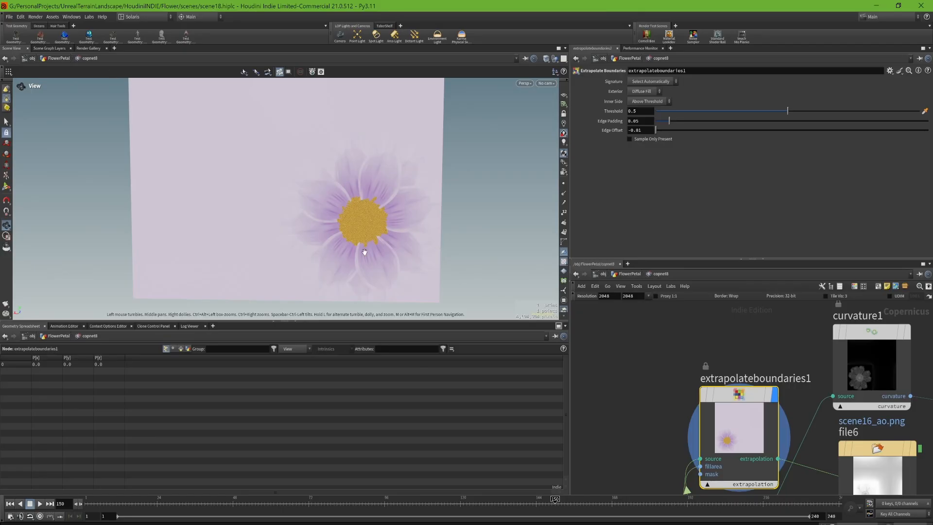
- Display previewmaterial1, frame the textured low-poly flower, and inspect its petals and centre from several angles
middle_click_drag(766, 413, 614, 376)
scroll(613, 376, "down", 5)
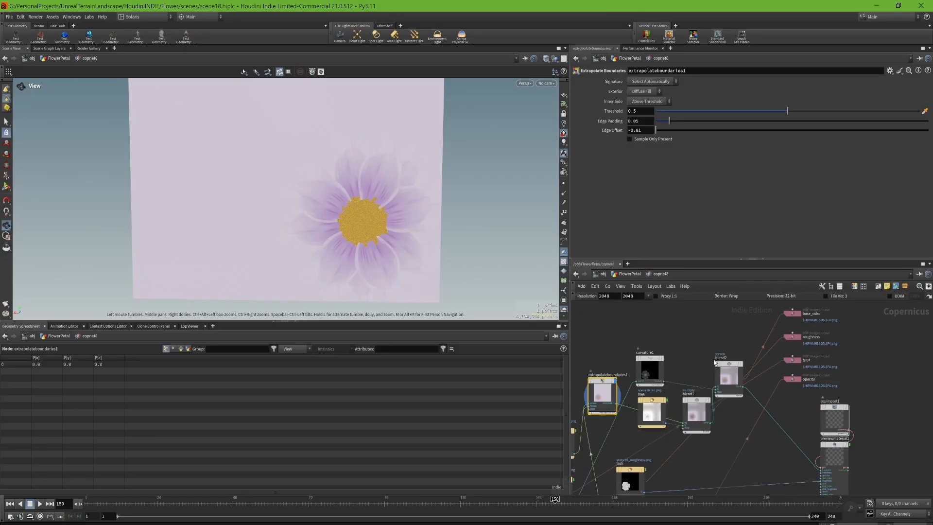
scroll(816, 428, "up", 6)
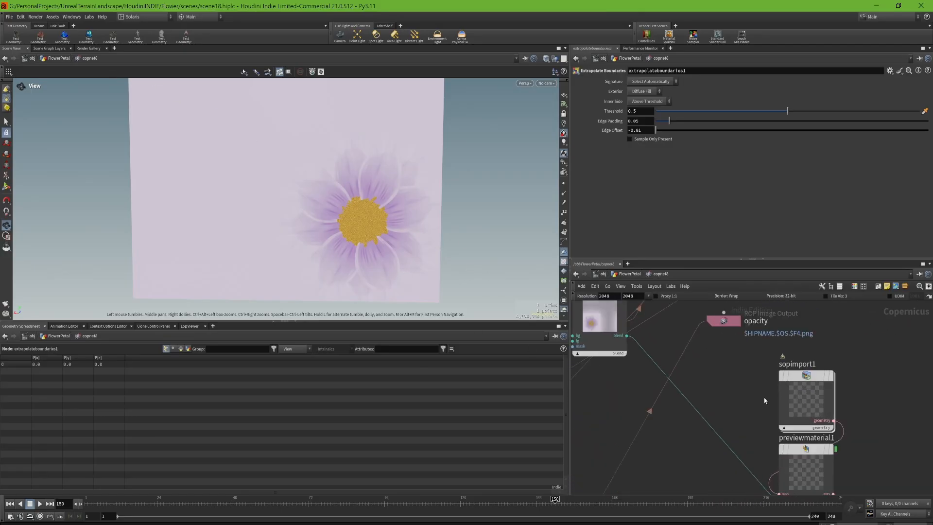
left_click(833, 383)
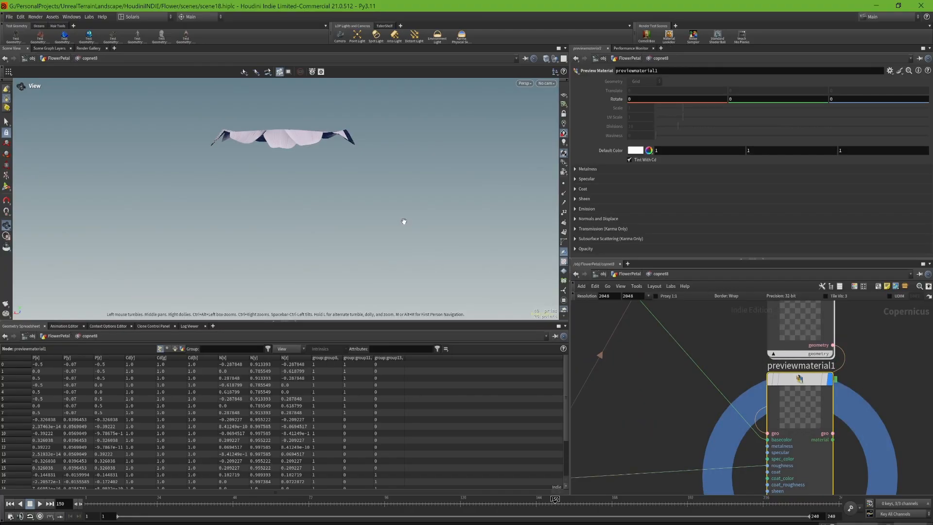
key("h")
left_click_drag(327, 222, 353, 166)
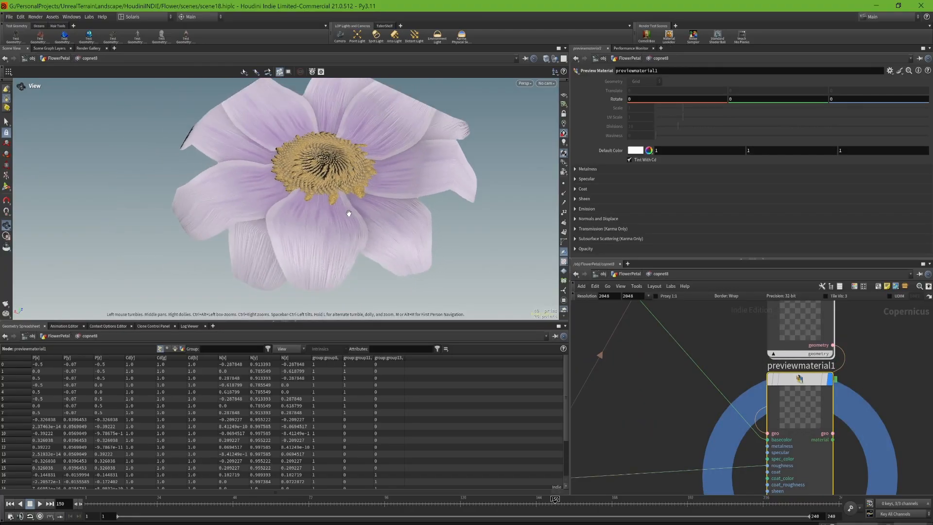
left_click_drag(349, 213, 367, 247)
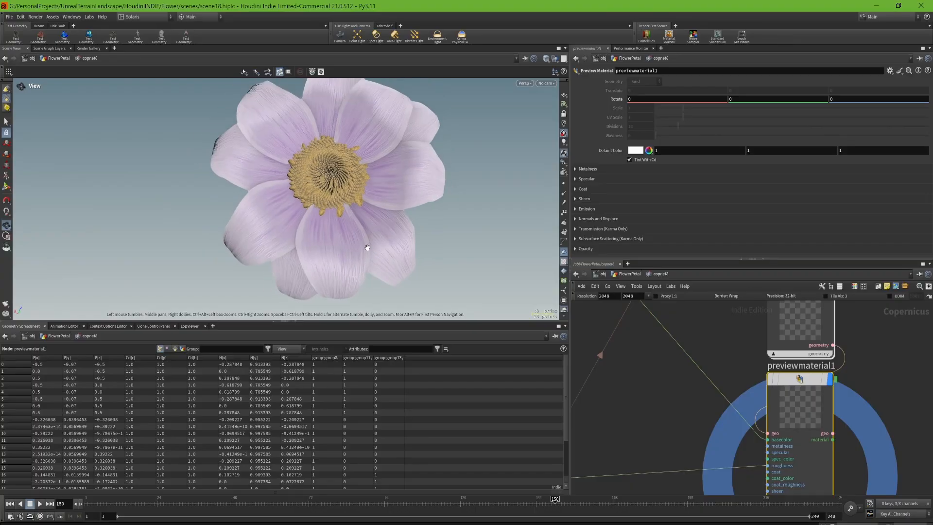
left_click_drag(395, 194, 362, 228)
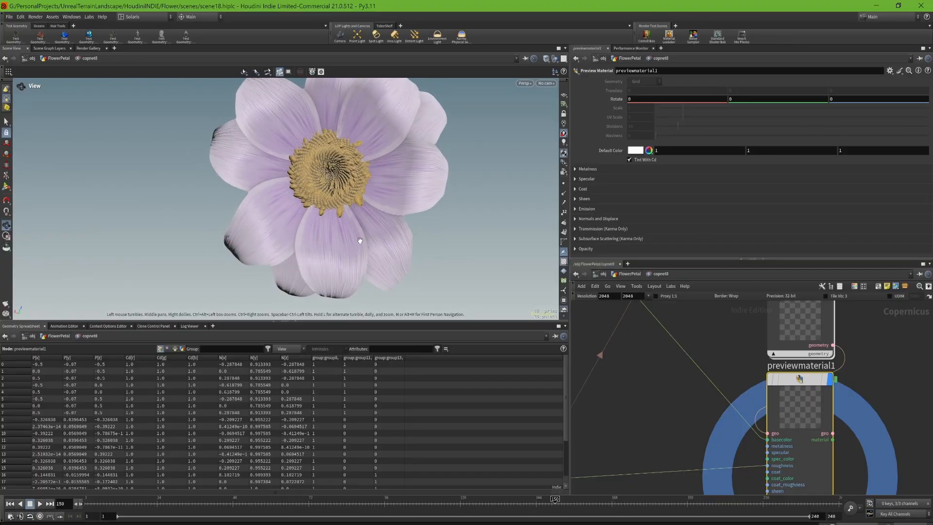
- Display the screen-mode blend2 node with its parameters to examine the combined base colour map
scroll(726, 363, "down", 5)
scroll(685, 437, "up", 4)
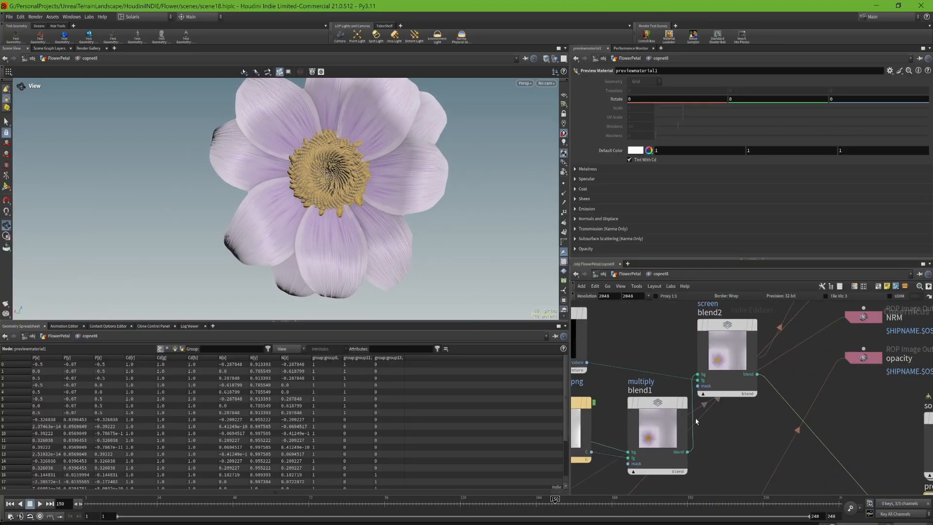
left_click(755, 325)
left_click_drag(500, 277, 459, 207)
middle_click_drag(798, 380, 726, 378)
left_click(732, 419)
middle_click_drag(773, 426, 765, 380)
- Select the base_color, roughness, NRM and opacity image output nodes and examine their shared output file path
scroll(750, 399, "down", 5)
scroll(764, 379, "up", 1)
scroll(764, 379, "up", 5)
scroll(720, 460, "down", 3)
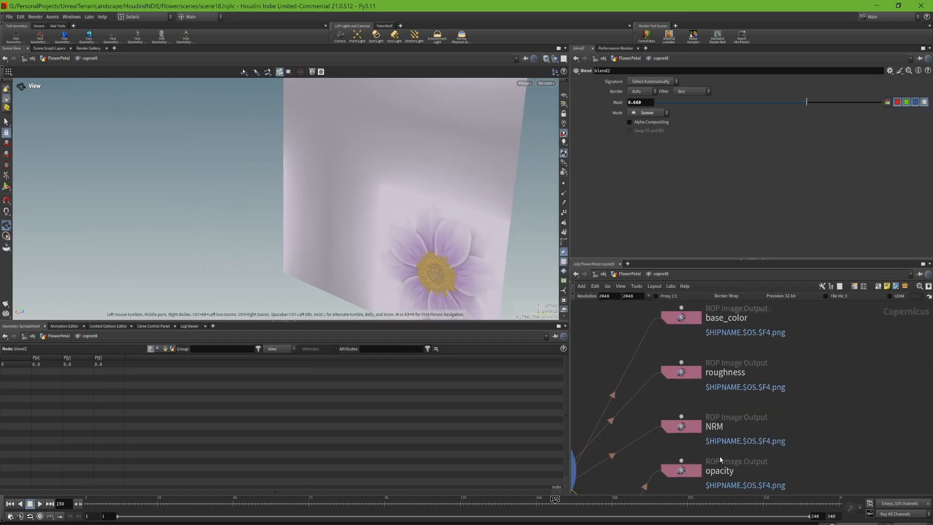
left_click_drag(727, 333, 690, 499)
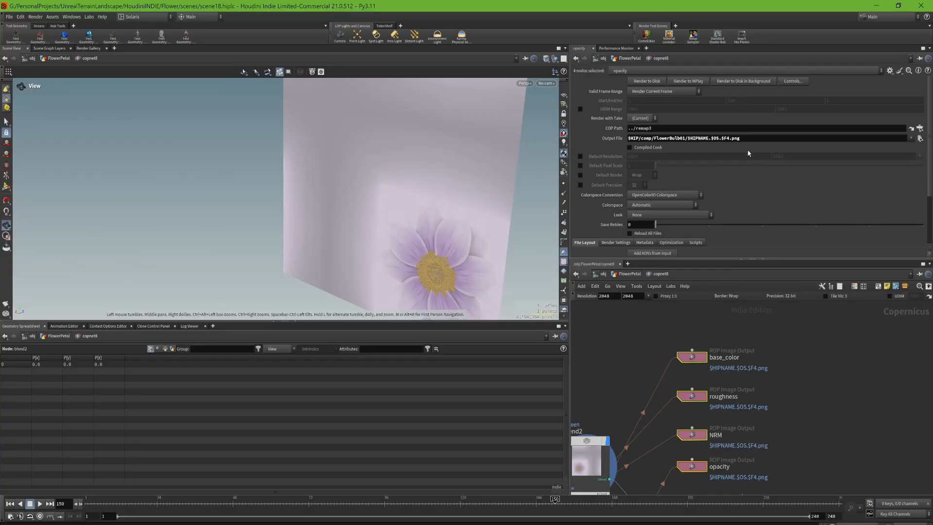
scroll(705, 179, "down", 3)
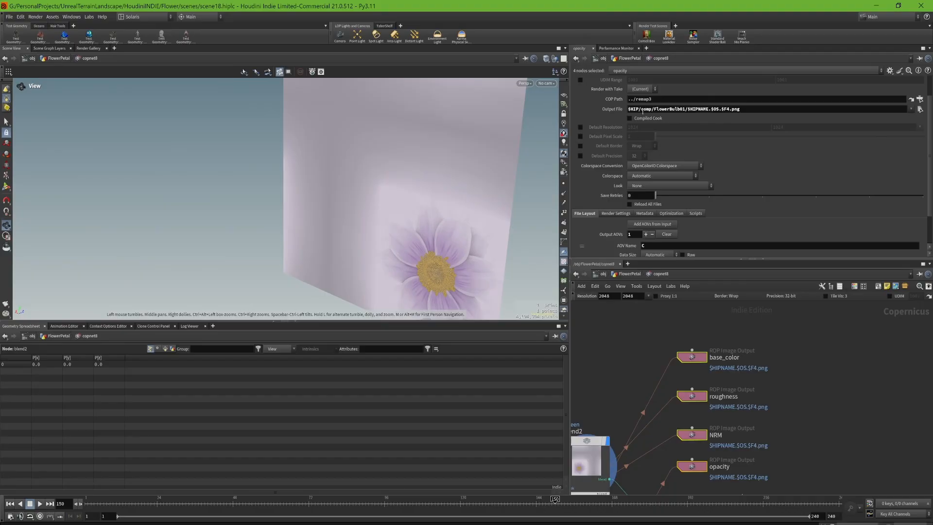
left_click_drag(642, 111, 647, 112)
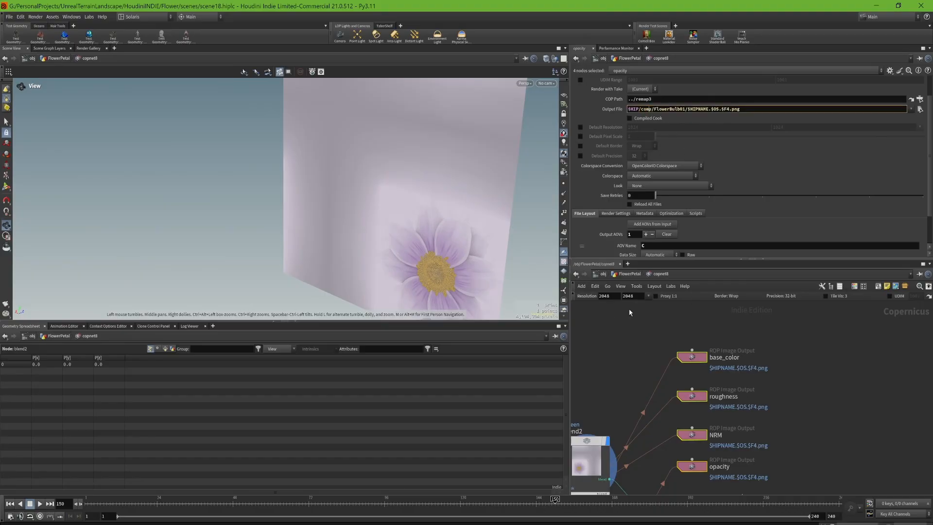
- Return to the FlowerPetal network and display smooth6 in the Flower Top group with its parameters
middle_click_drag(850, 444, 817, 305)
left_click(806, 371)
scroll(805, 372, "down", 2)
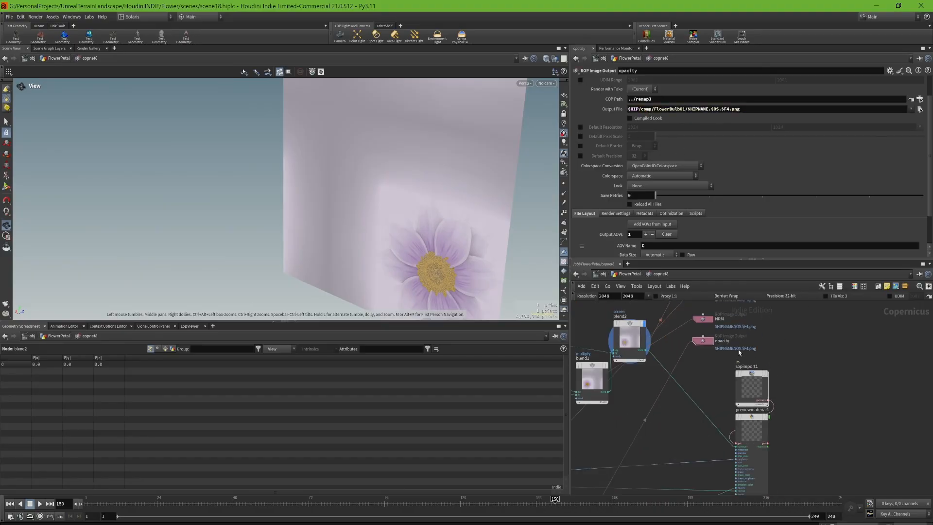
left_click(634, 275)
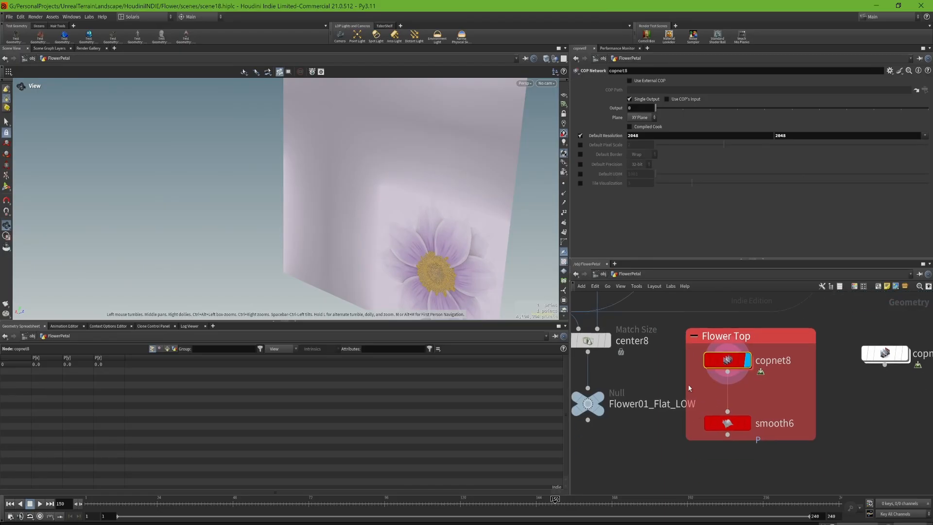
scroll(632, 365, "up", 5)
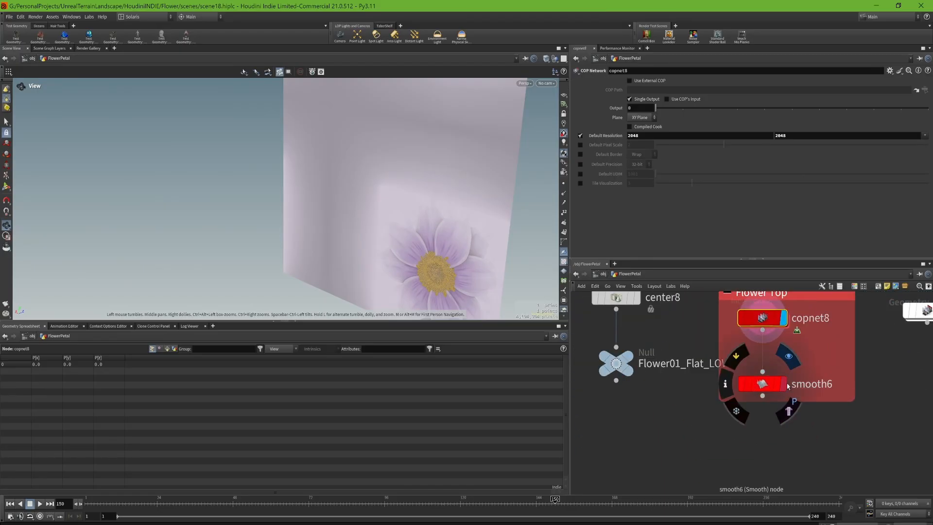
left_click(762, 384)
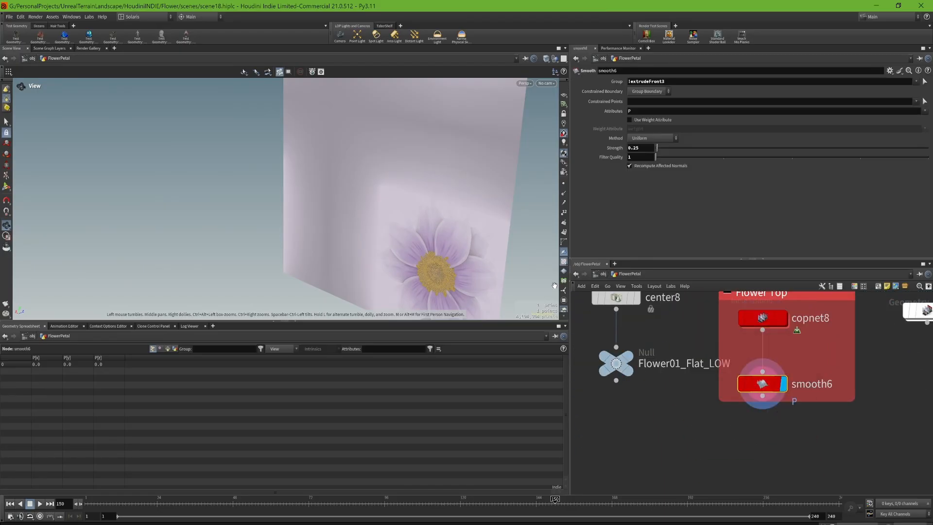
- Set previewmaterial1 as the displayed node inside copnet8, then return to FlowerPetal and display smooth6
double_click(762, 319)
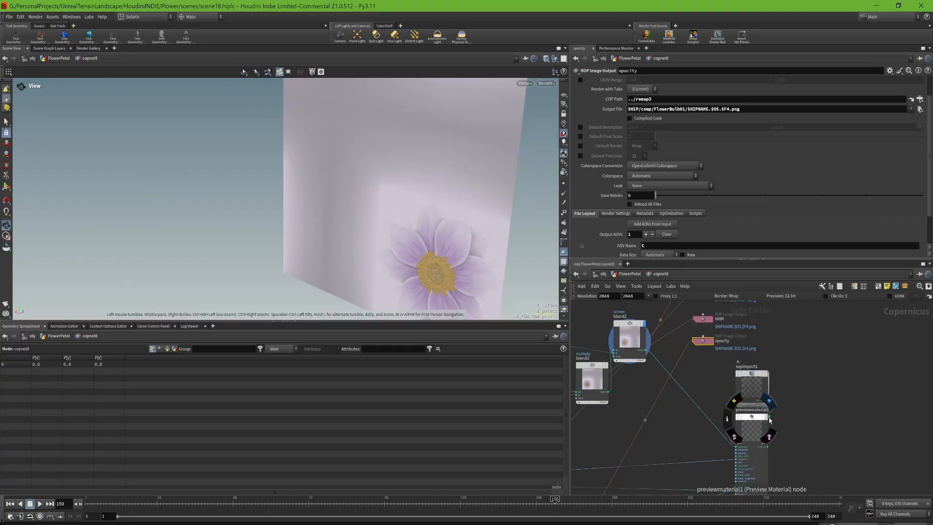
left_click(769, 418)
left_click(630, 274)
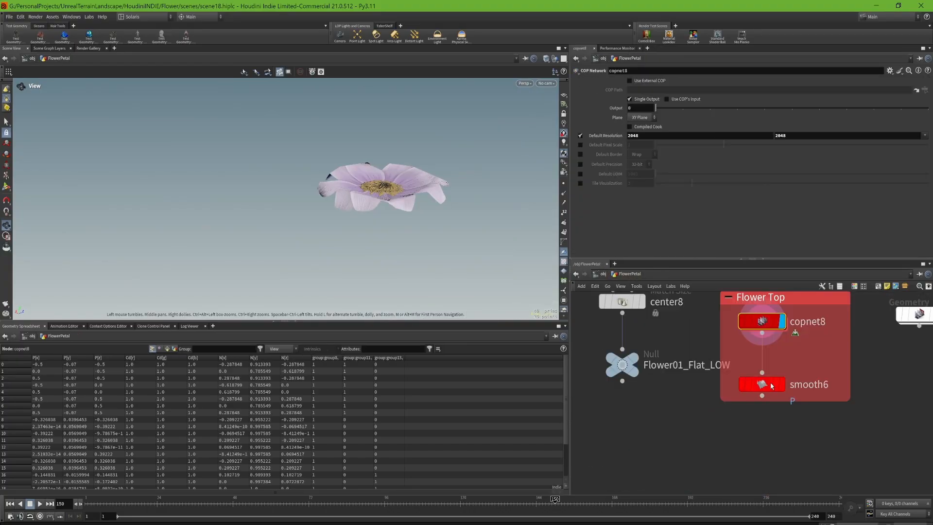
left_click(781, 384)
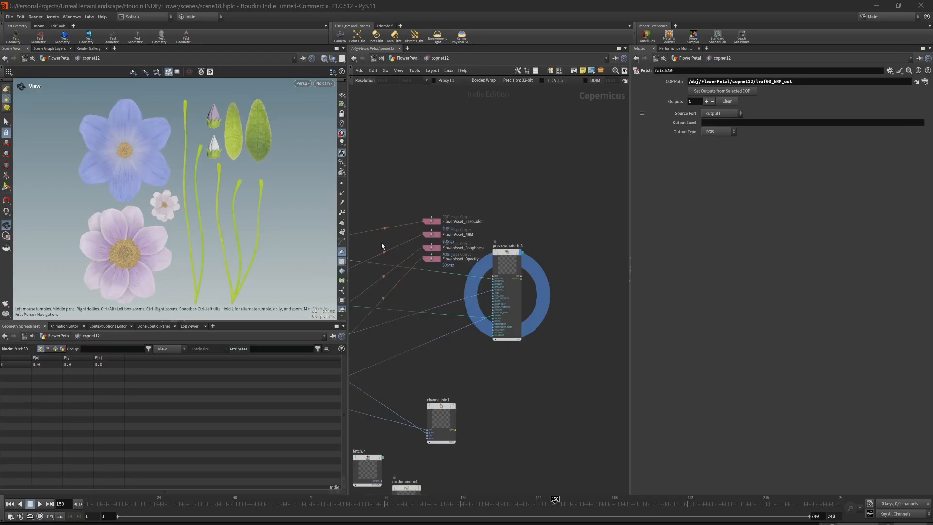
- Examine the copnet12 network's texture input groups, map-combining groups and extrapolated boundary outputs
middle_click_drag(384, 246, 581, 250)
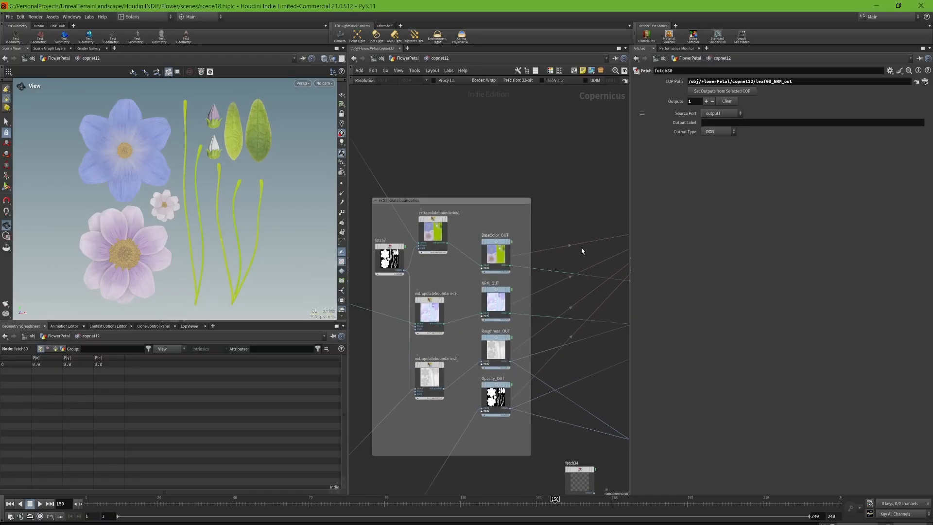
scroll(582, 250, "down", 8)
middle_click_drag(392, 267, 494, 278)
scroll(494, 277, "up", 4)
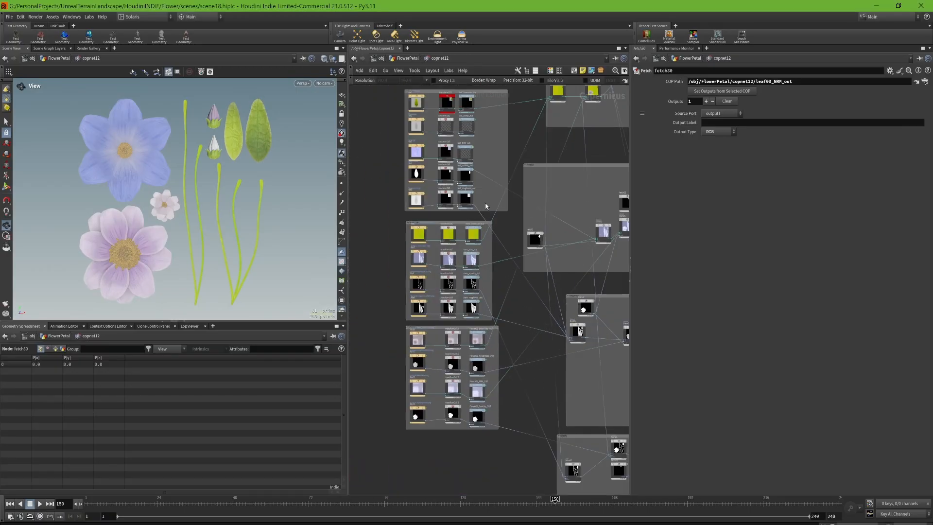
middle_click_drag(486, 207, 474, 268)
scroll(473, 267, "down", 3)
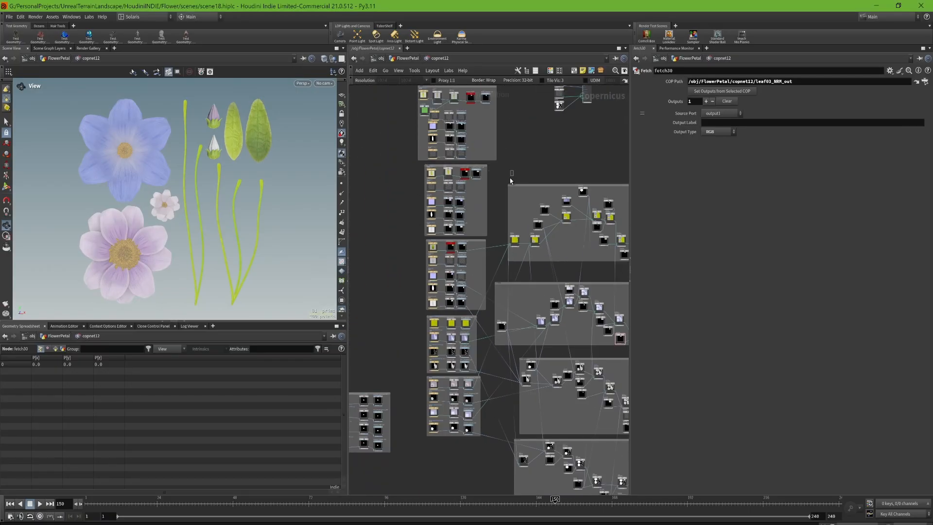
left_click_drag(510, 179, 514, 187)
middle_click_drag(534, 134, 524, 191)
left_click_drag(485, 130, 474, 145)
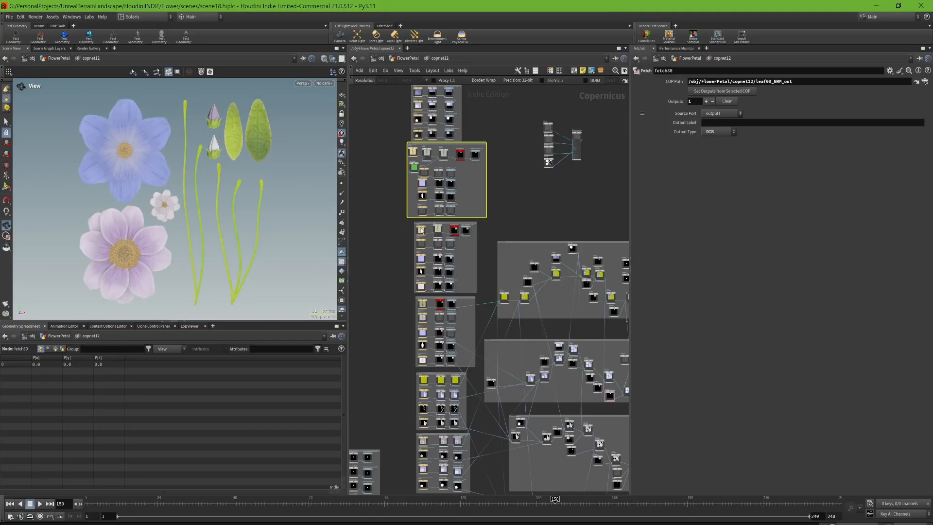
- Display the second leaf's source maps one after another: base colour in file31, bump in file30 and normal in file29
scroll(421, 230, "up", 6)
left_click(448, 205)
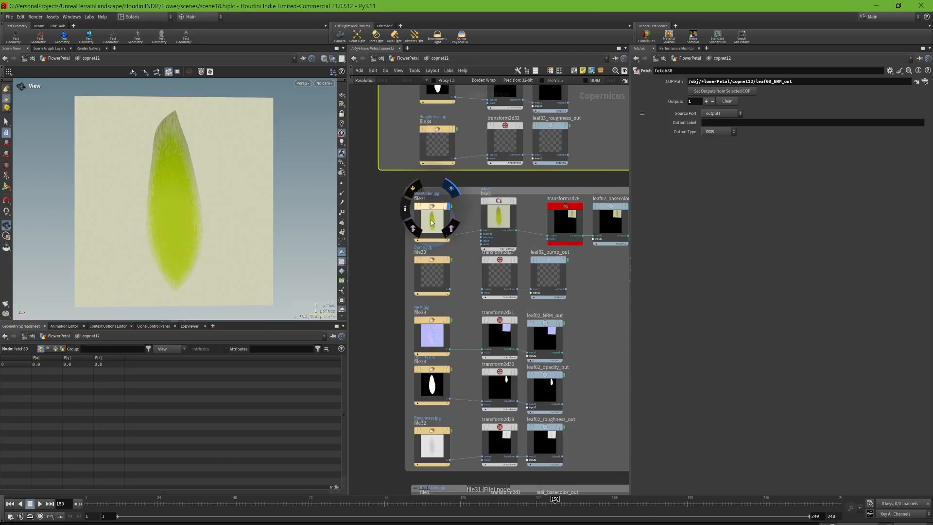
left_click(449, 260)
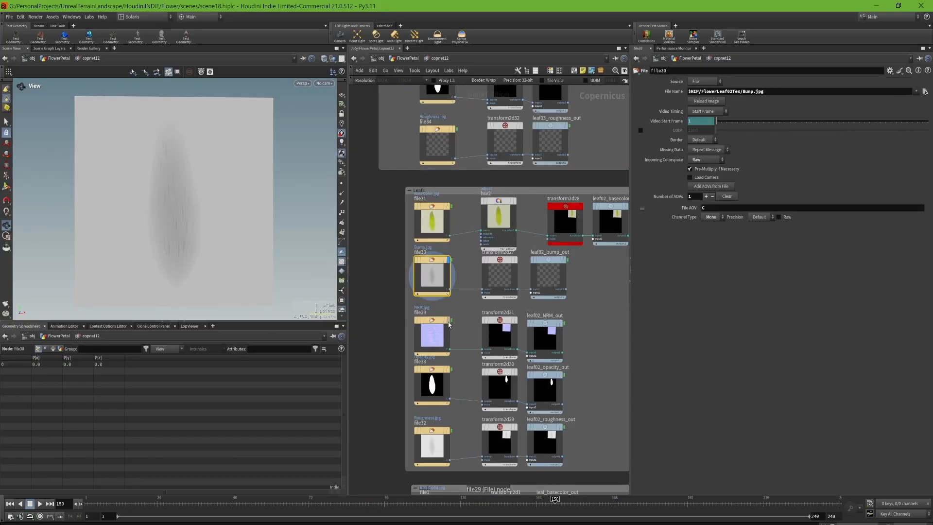
left_click(451, 321)
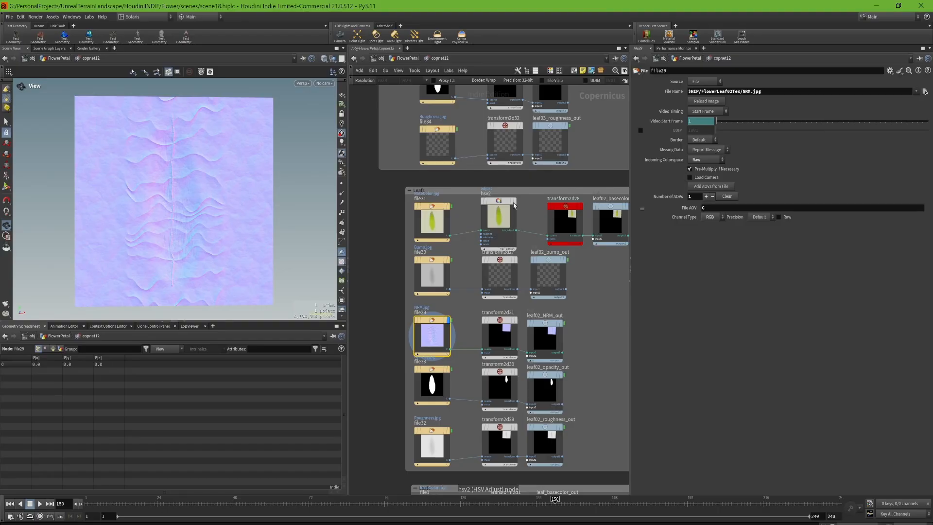
- Display the leaf's hsv2 colour adjustment with its parameters, followed by its placement in transform2d28
left_click(514, 203)
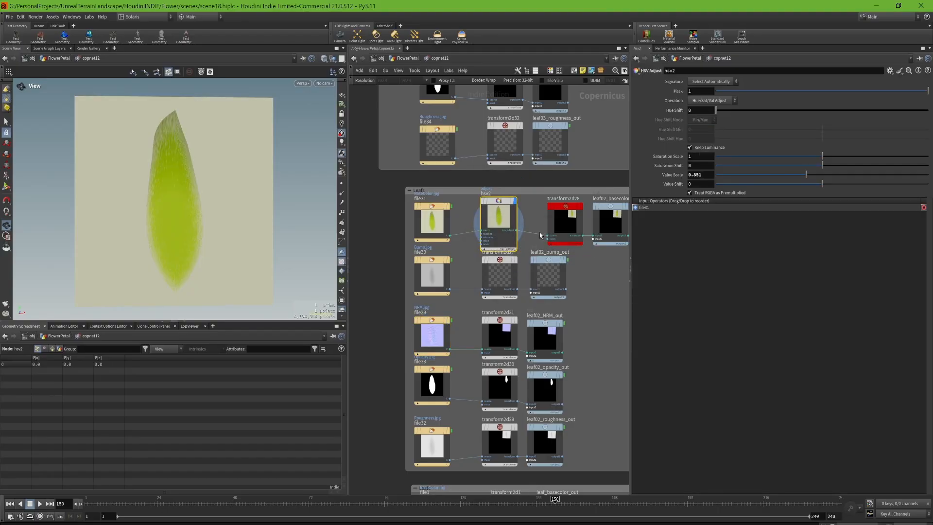
middle_click_drag(540, 235, 509, 232)
left_click_drag(552, 204, 535, 205)
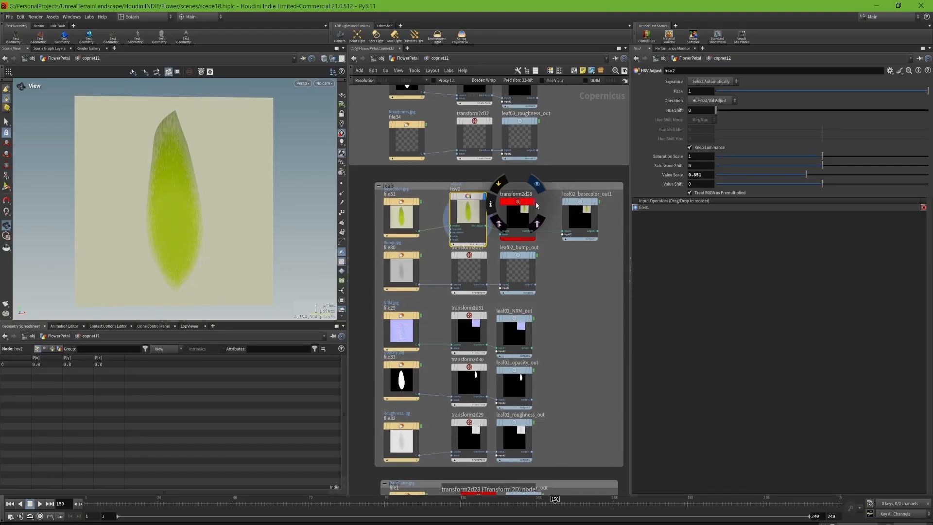
left_click(535, 202)
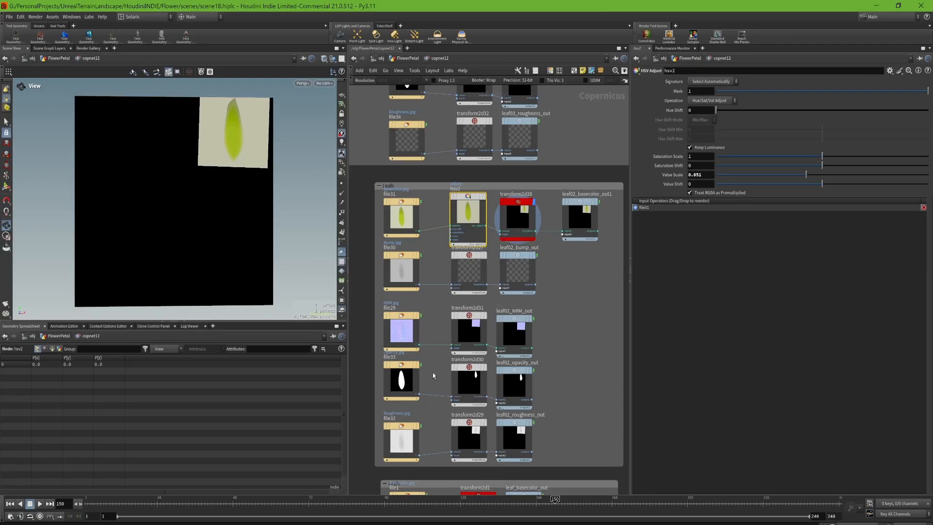
- Display the leaf's roughness map in file32, its opacity mask in file33, and the adjusted colour in hsv2
left_click(402, 441)
left_click(417, 427)
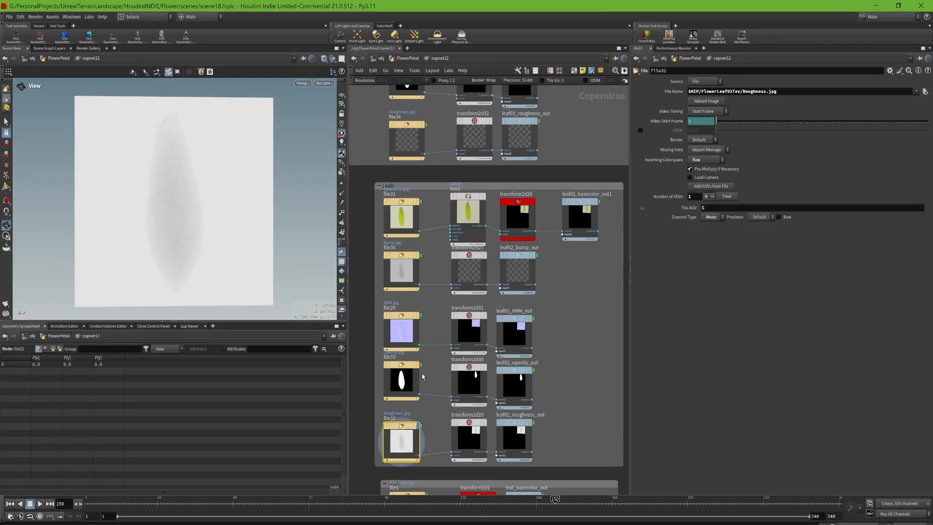
left_click(418, 365)
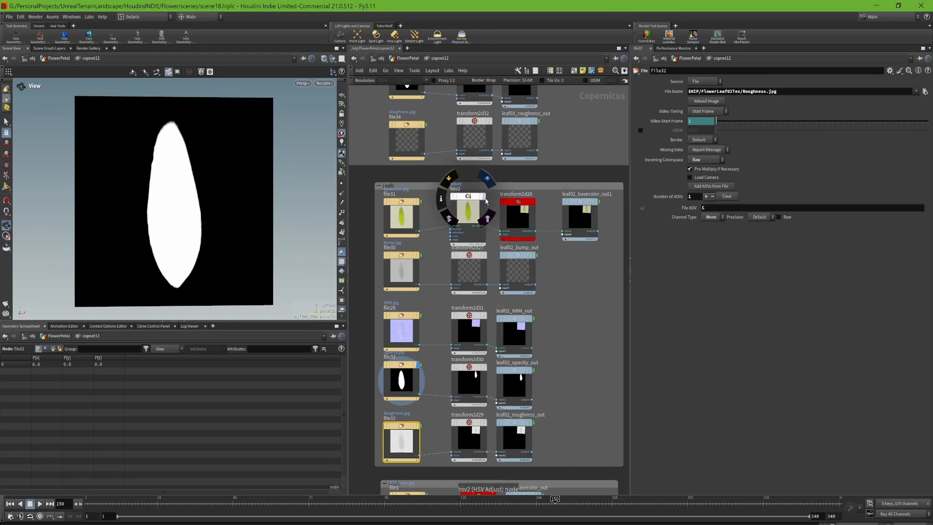
left_click(487, 183)
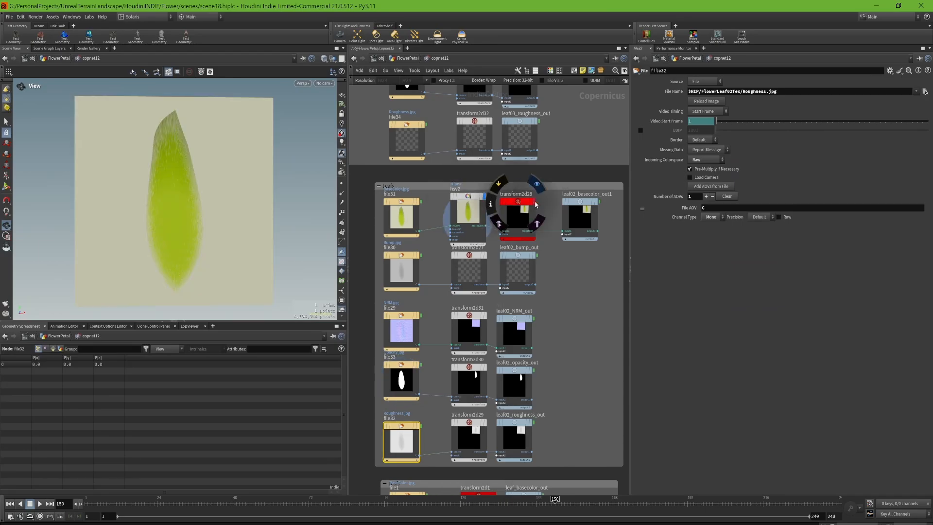
- Display the leaf placement in transform2d28 and add a Transform 2D node in the empty space beside the leaf outputs
left_click(533, 205)
left_click(518, 219)
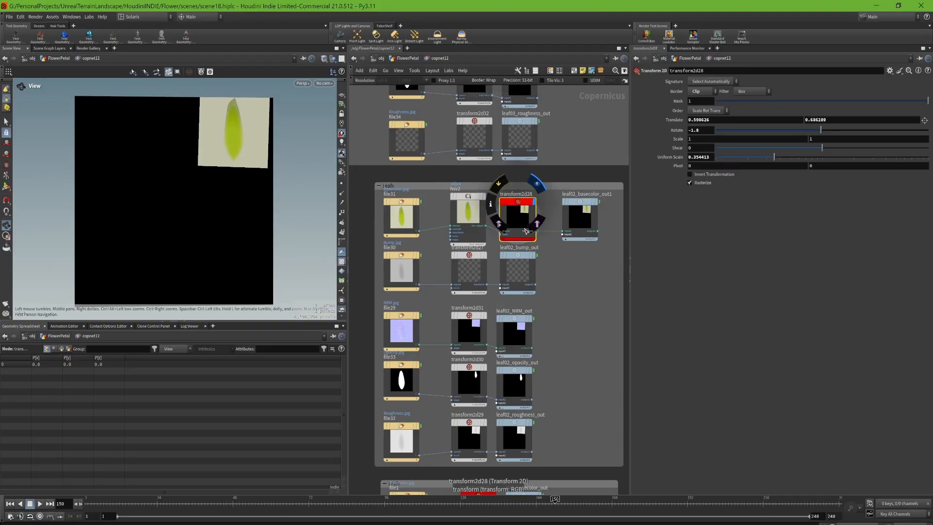
key("Tab")
type("tran")
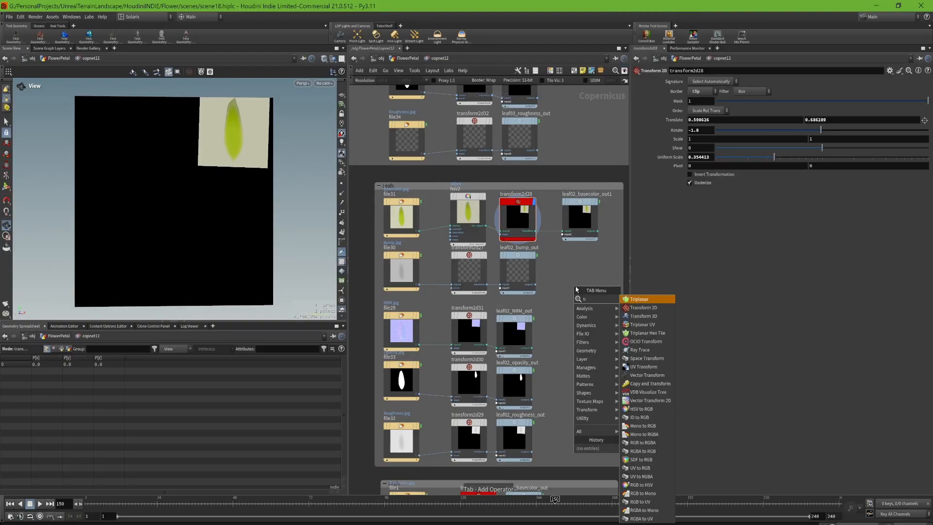
key("Return")
left_click(576, 289)
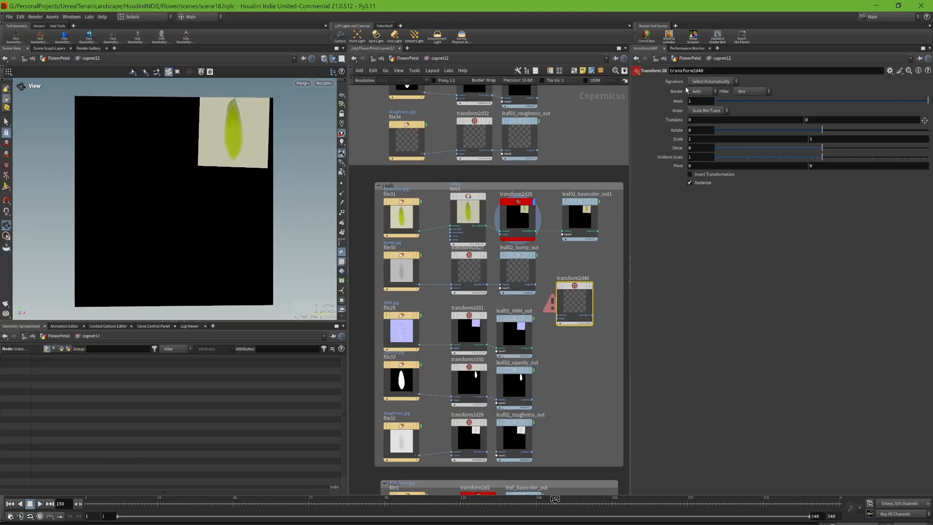
- Copy transform2d28's Translate parameter and paste it as relative references into transform2d31's Translate
left_click(518, 332)
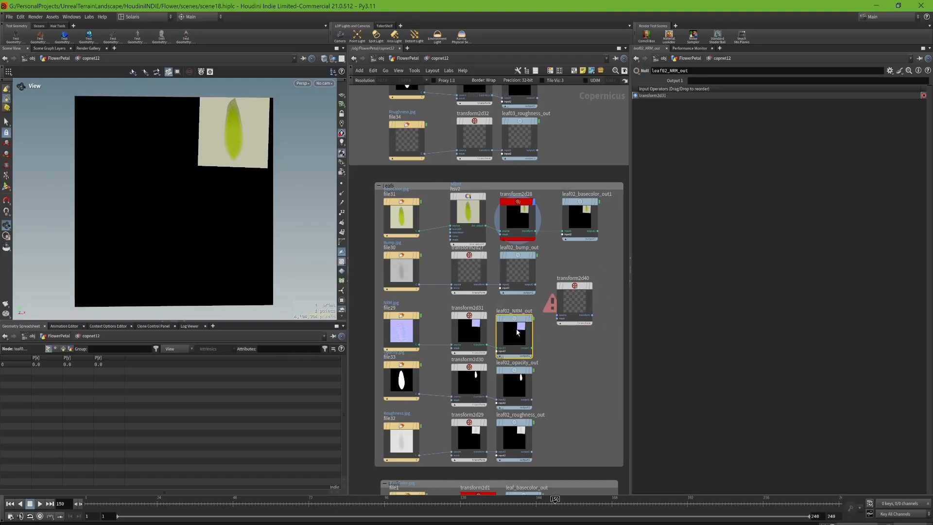
left_click(486, 312)
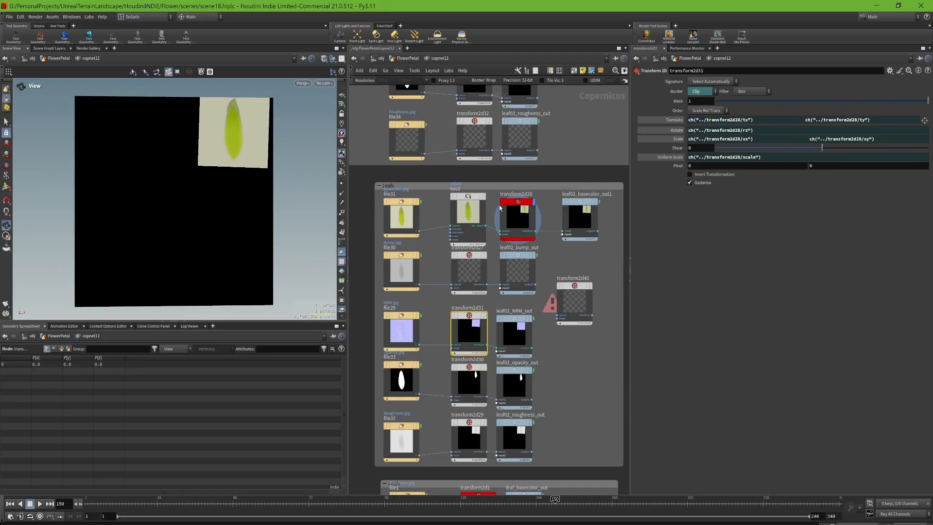
left_click(518, 218)
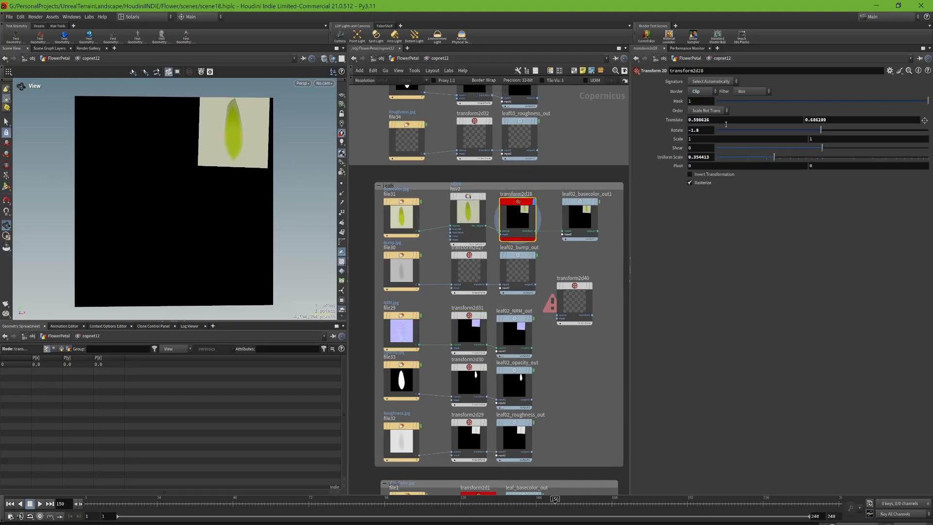
right_click(676, 121)
left_click(712, 198)
left_click(470, 331)
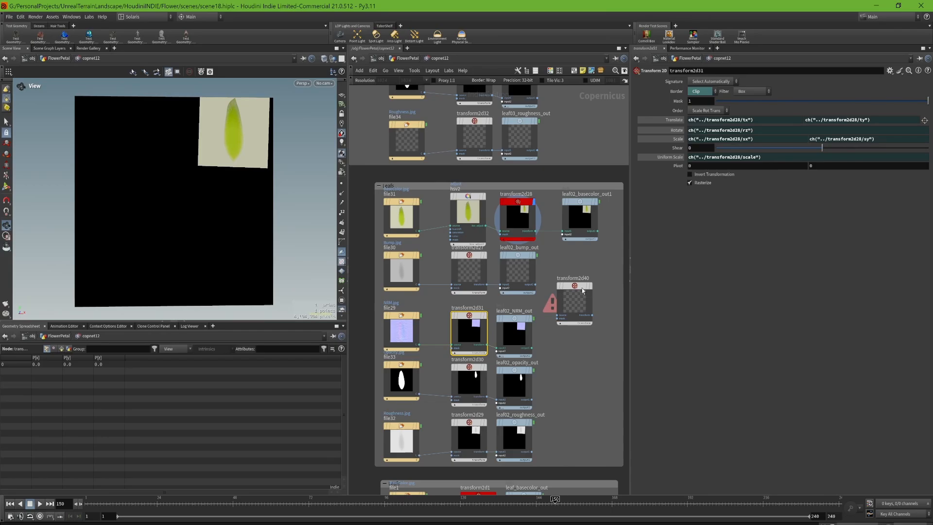
right_click(676, 120)
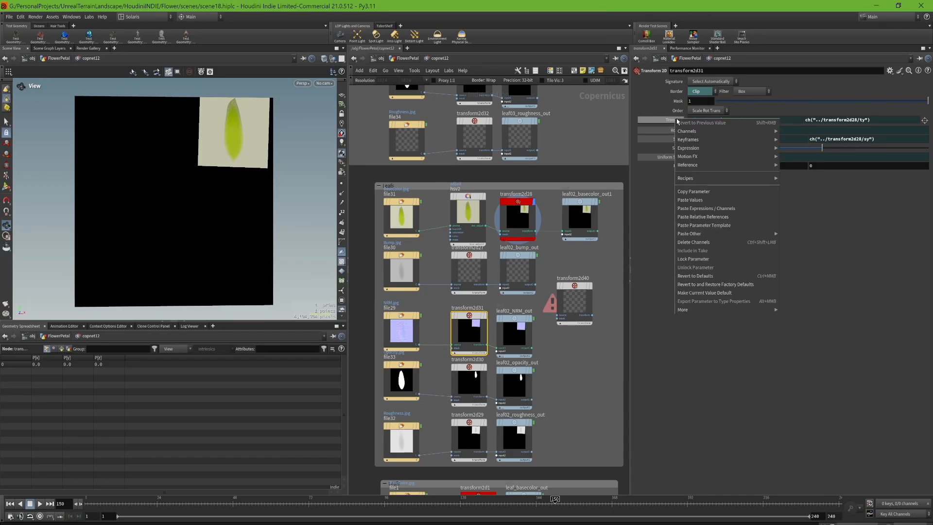
left_click(717, 217)
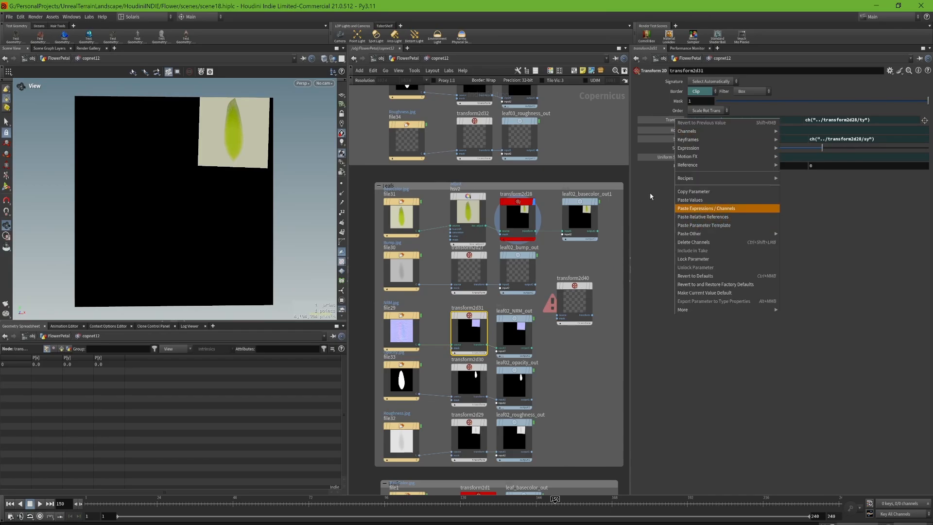
- Try shifting transform2d28's Translate to 0.551626, 0.639289, display the linked normal map in transform2d31, and undo the shift
left_click(522, 212)
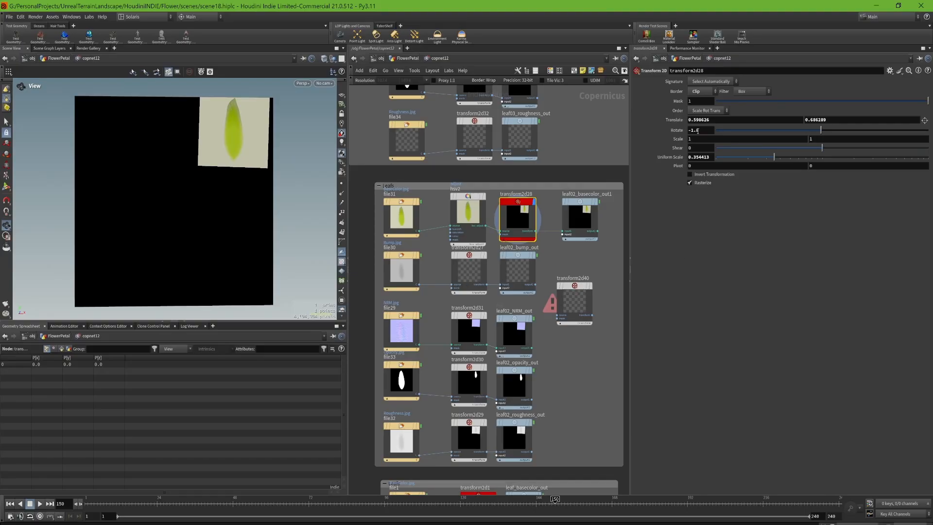
mouse_move(674, 120)
middle_mouse_down()
mouse_move(673, 137)
mouse_move(677, 124)
middle_mouse_up()
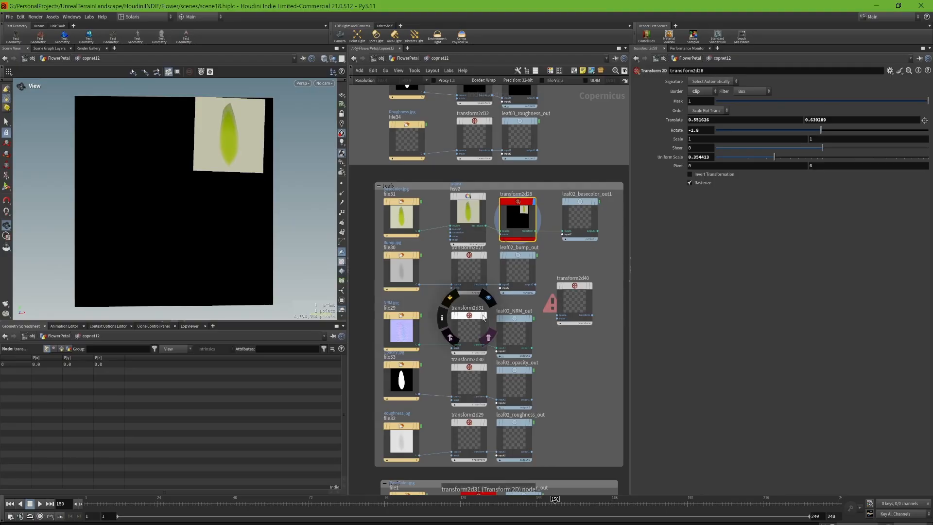
left_click(486, 316)
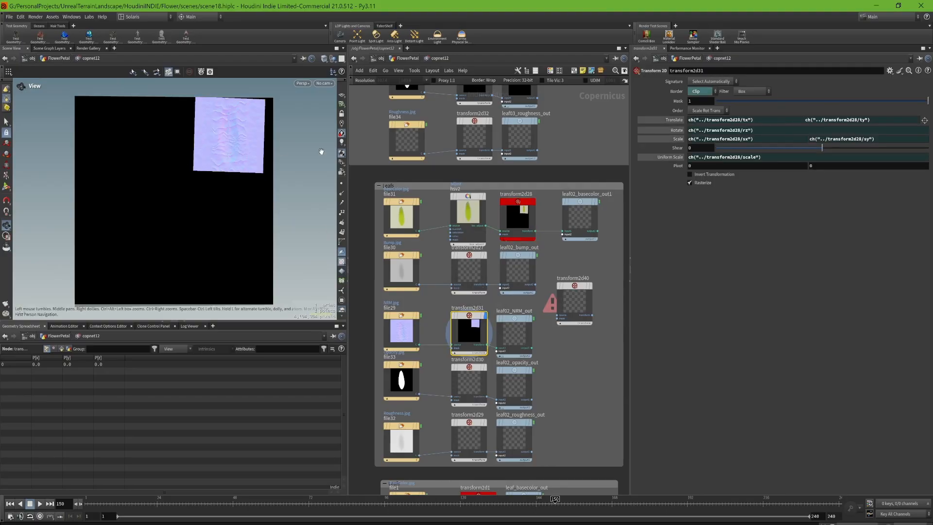
left_click(534, 222)
key("ctrl+z")
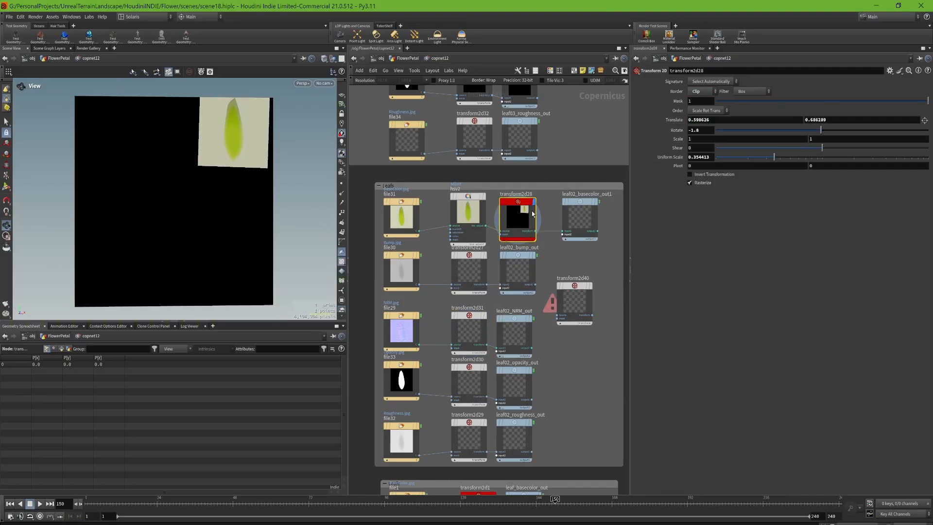
mouse_move(484, 320)
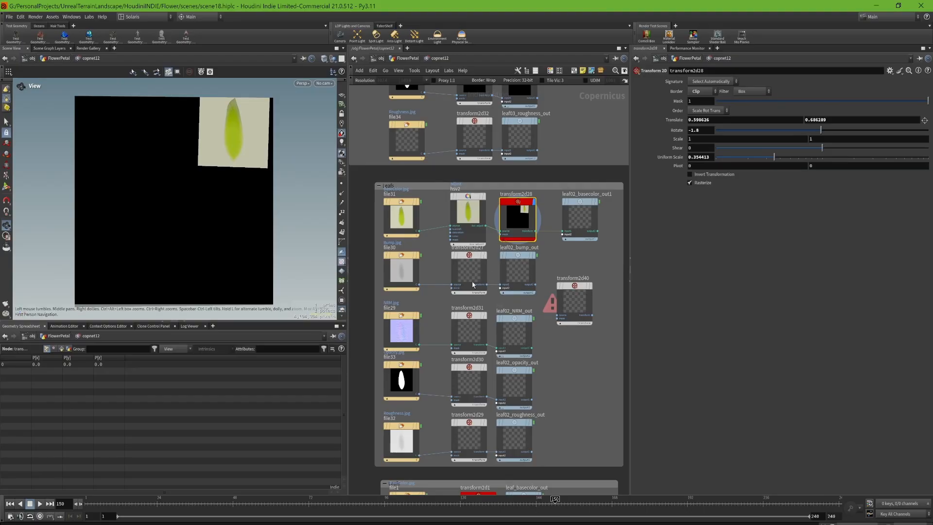
- Display the combined stem and flower normal map in blend6 within the normal map group
middle_click_drag(431, 245, 443, 272)
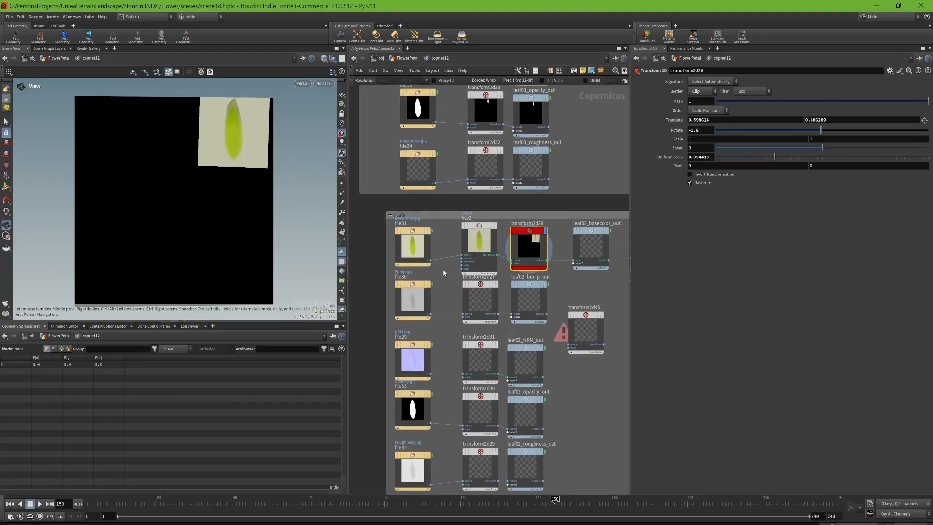
middle_click_drag(436, 184, 449, 309)
middle_click_drag(449, 309, 456, 350)
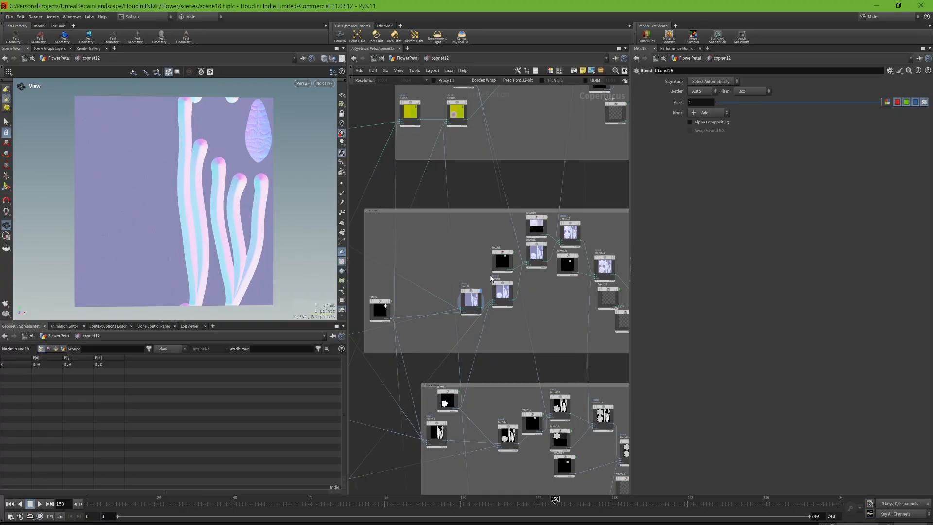
left_click(514, 285)
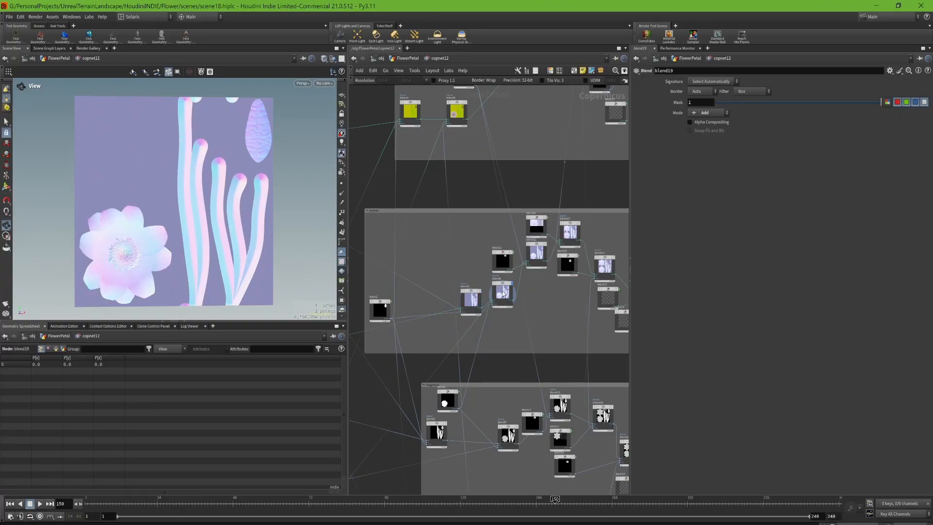
left_click(504, 293)
scroll(537, 244, "up", 1)
scroll(497, 254, "up", 3)
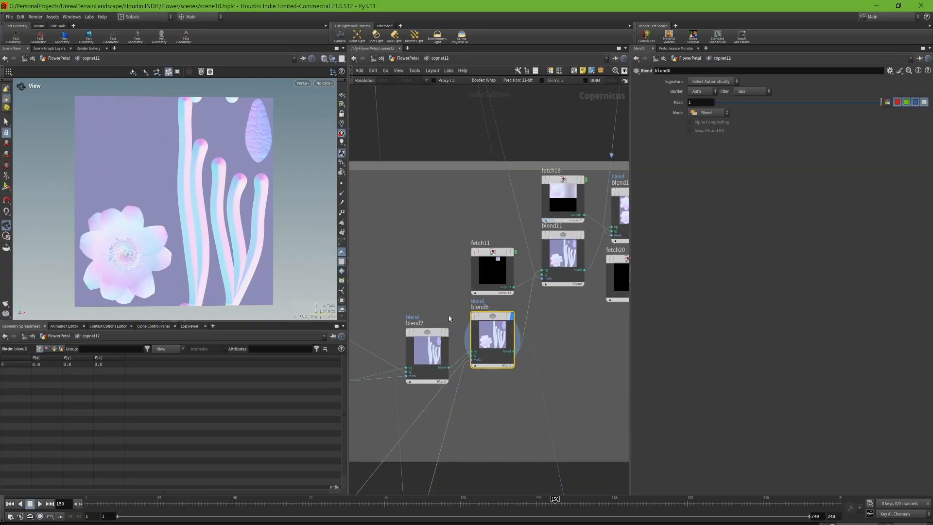
scroll(542, 273, "up", 2)
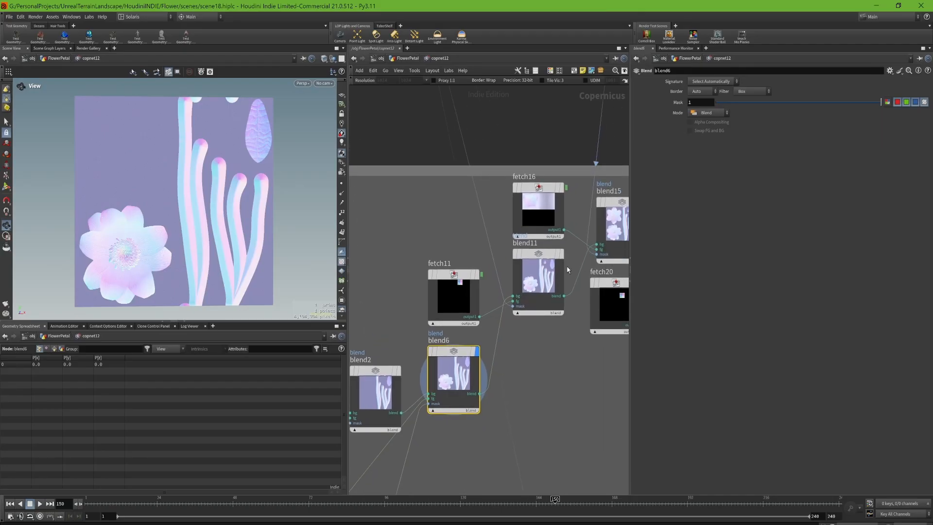
- Display the blend11 normal map and show the source path of its fetch11 input
left_click(562, 253)
left_click(543, 271)
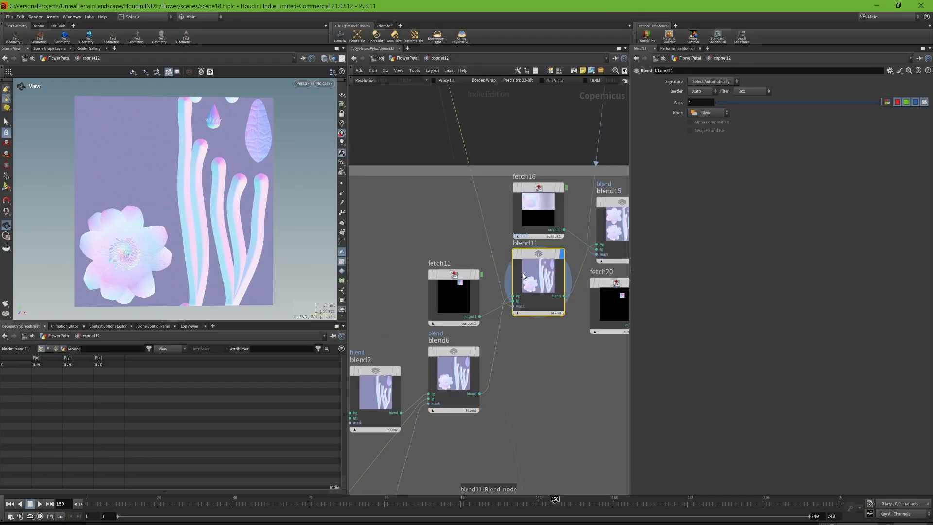
left_click(460, 296)
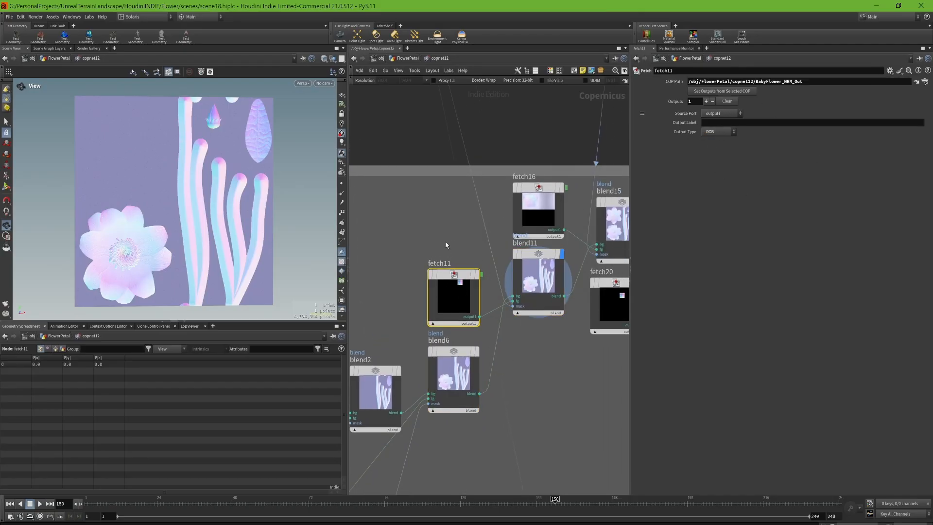
- Go back to the texture input groups and select the stem's normal output, stem_nrm_out
scroll(431, 218, "down", 3)
middle_click_drag(410, 217, 627, 256)
middle_click_drag(459, 242, 591, 298)
scroll(483, 158, "down", 2)
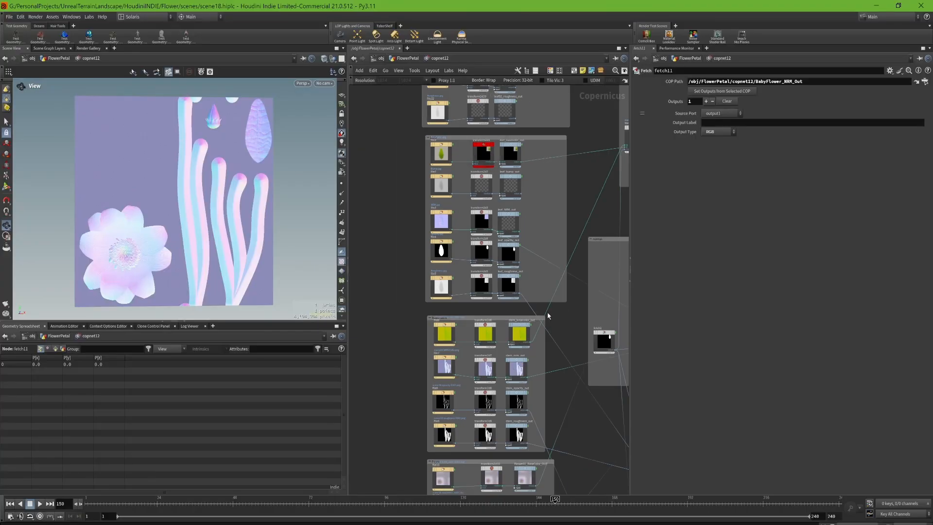
scroll(515, 367, "up", 5)
left_click(458, 307)
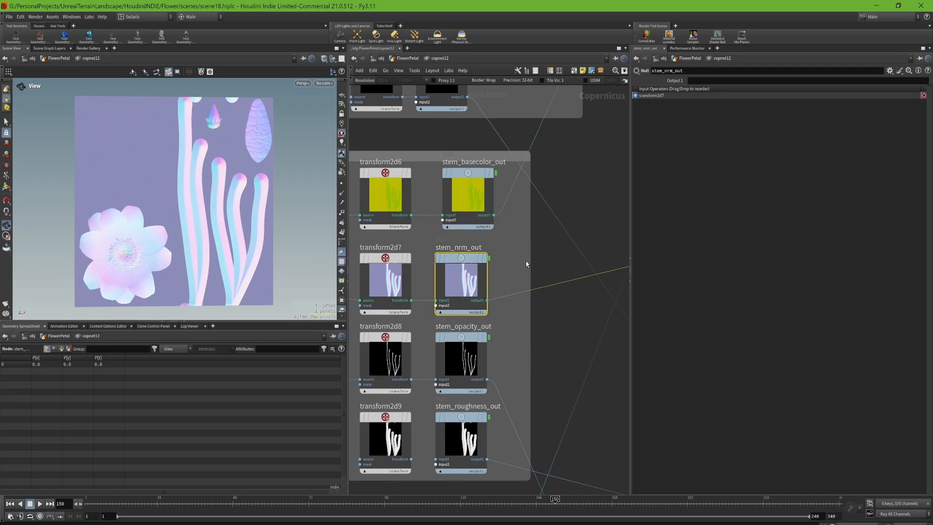
- Return to the normal map blends, select blend11, and display blend15 with its parameters
middle_click_drag(549, 234, 492, 299)
scroll(492, 299, "down", 5)
middle_click_drag(550, 254, 445, 285)
scroll(556, 295, "up", 3)
middle_click_drag(555, 295, 517, 317)
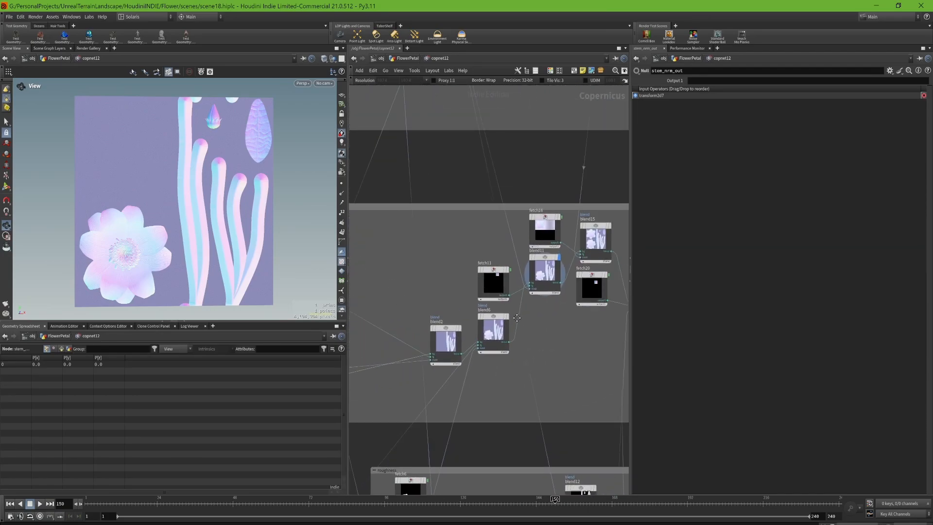
scroll(517, 318, "up", 2)
left_click(497, 281)
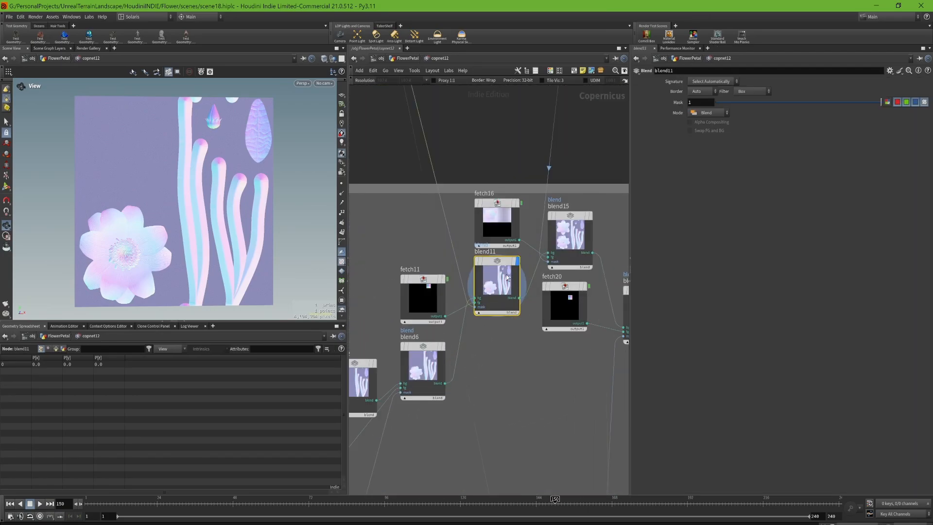
left_click(592, 217)
left_click(570, 236)
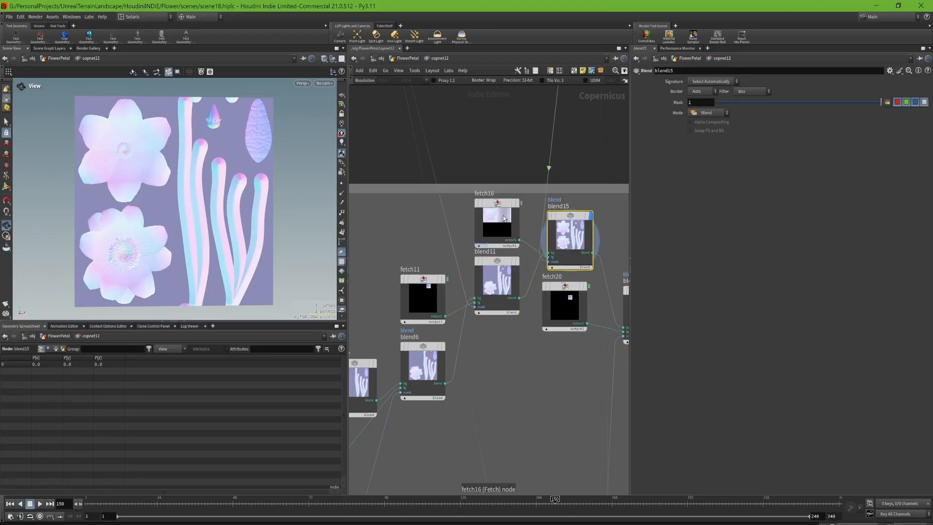
- Display the normal map combined in blend21 along with its blend parameters
middle_click_drag(581, 193, 478, 185)
scroll(479, 184, "up", 2)
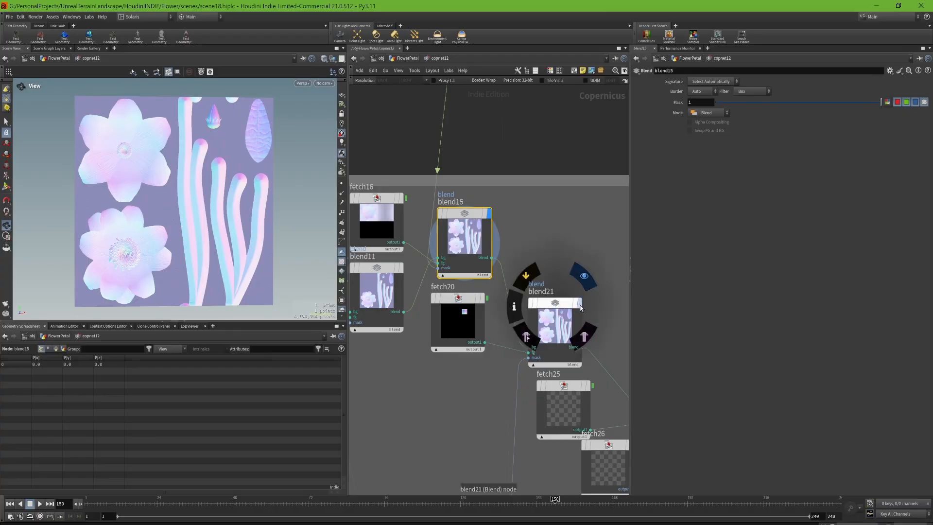
left_click(580, 306)
left_click(560, 325)
- Display the remaining normal map blends in sequence: blend25, the bypassed blend after it, and the final blend33
middle_click_drag(597, 287, 436, 265)
middle_click_drag(507, 256, 415, 210)
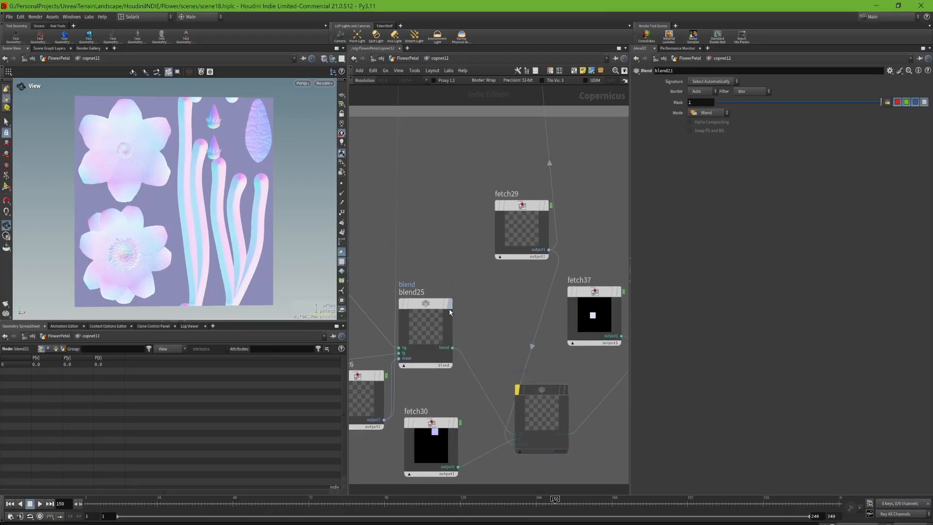
left_click(451, 310)
left_click(569, 392)
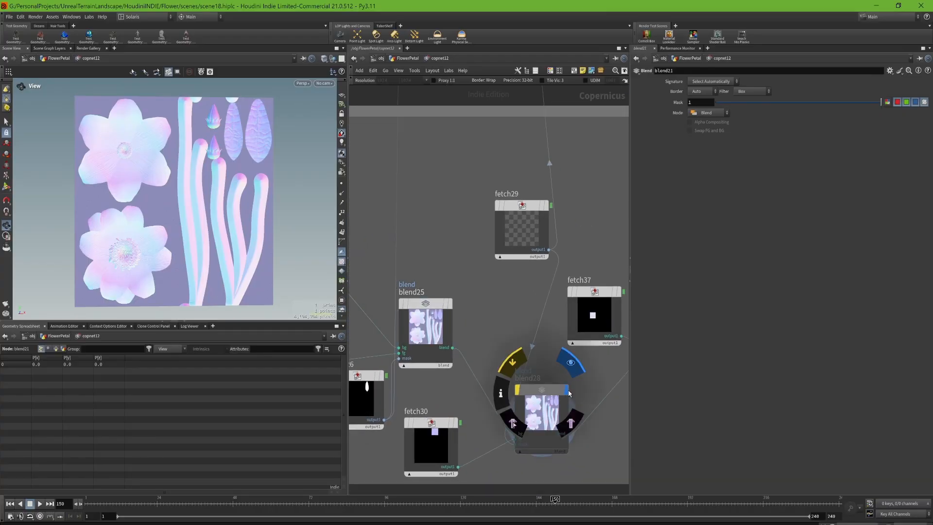
middle_click_drag(621, 362, 438, 384)
left_click(527, 323)
left_click(501, 348)
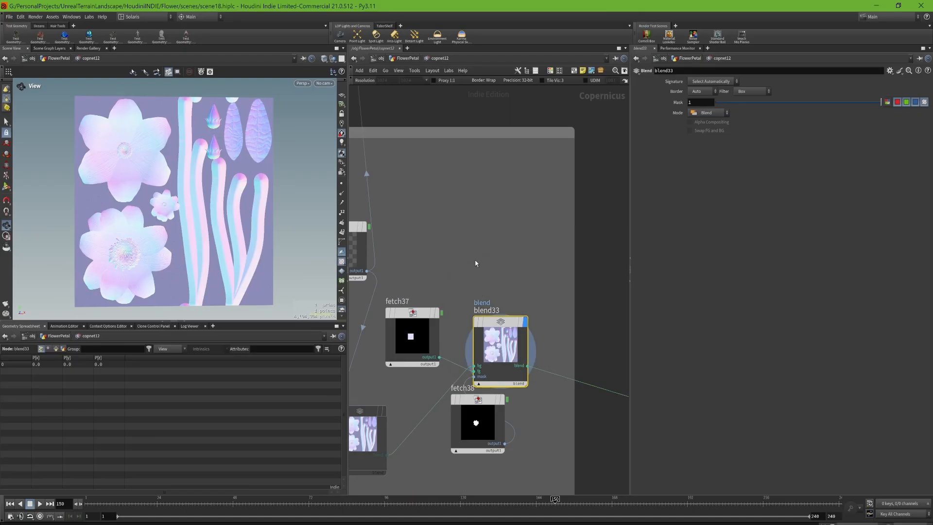
- Display the final blend of the greyscale map group directly below the normal map group
scroll(550, 267, "down", 5)
middle_click_drag(588, 370, 505, 174)
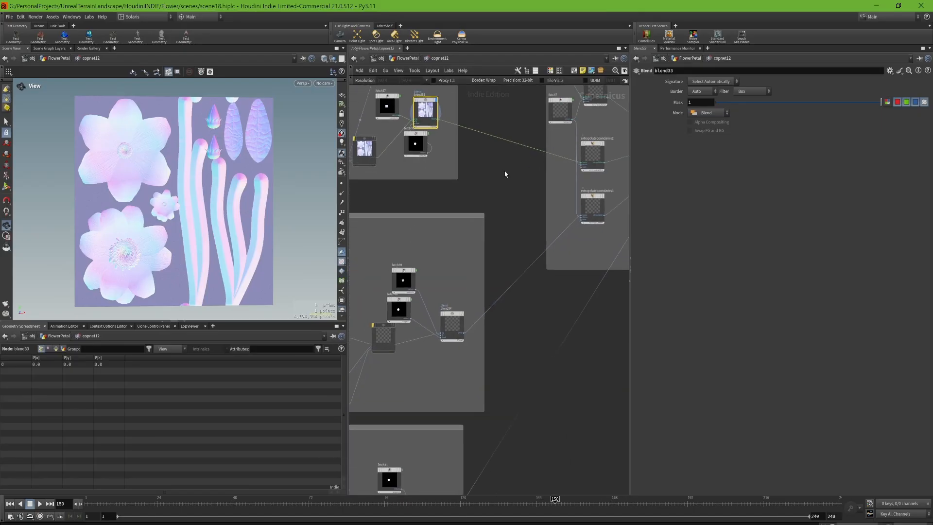
left_click(468, 321)
- Display the final combined base colour atlas in blend32 with its parameters
middle_click_drag(462, 222, 511, 373)
mouse_move(527, 199)
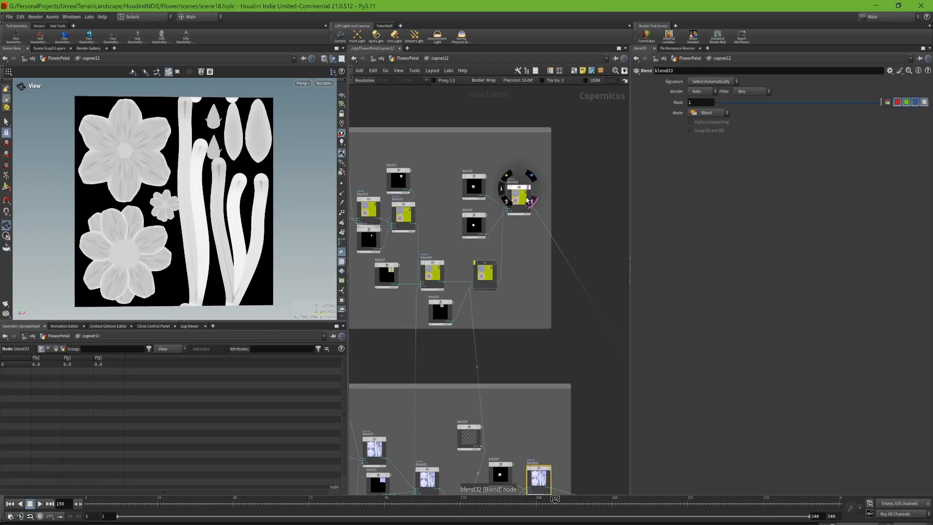
scroll(529, 191, "up", 5)
left_click(531, 183)
left_click(506, 209)
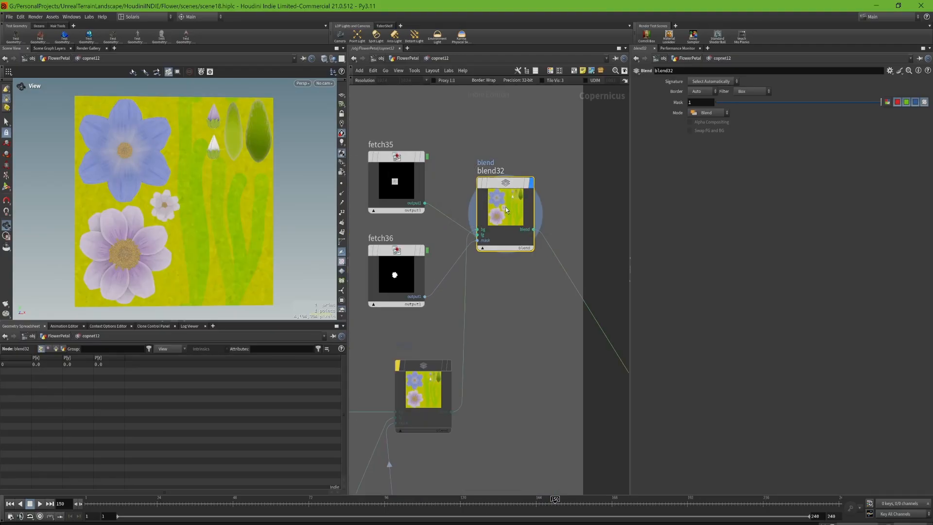
- Follow the base colour output to the extrapolate boundaries group and display extrapolateboundaries1 with its parameters
middle_click_drag(603, 233, 348, 190)
middle_click_drag(501, 409, 483, 240)
middle_click_drag(537, 379, 544, 365)
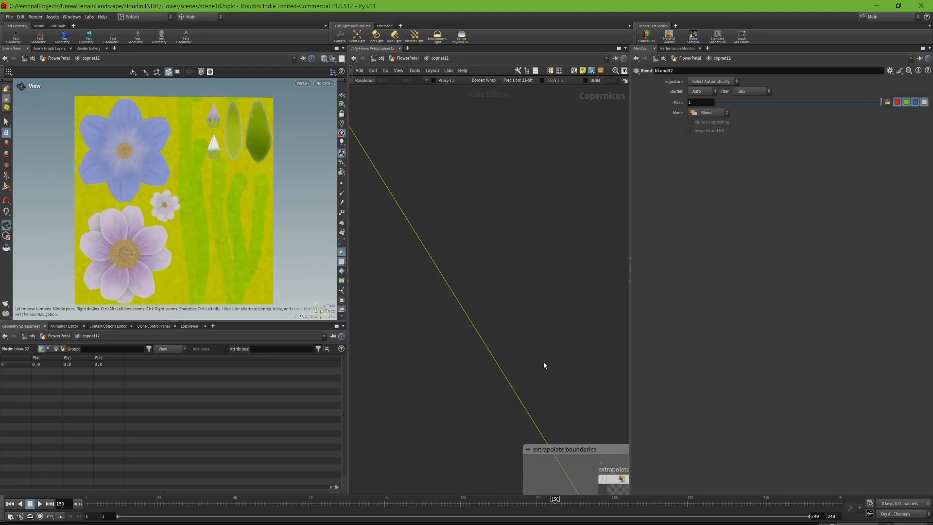
scroll(544, 365, "down", 3)
middle_click_drag(610, 455, 457, 293)
scroll(457, 291, "up", 4)
left_click(461, 279)
left_click(443, 299)
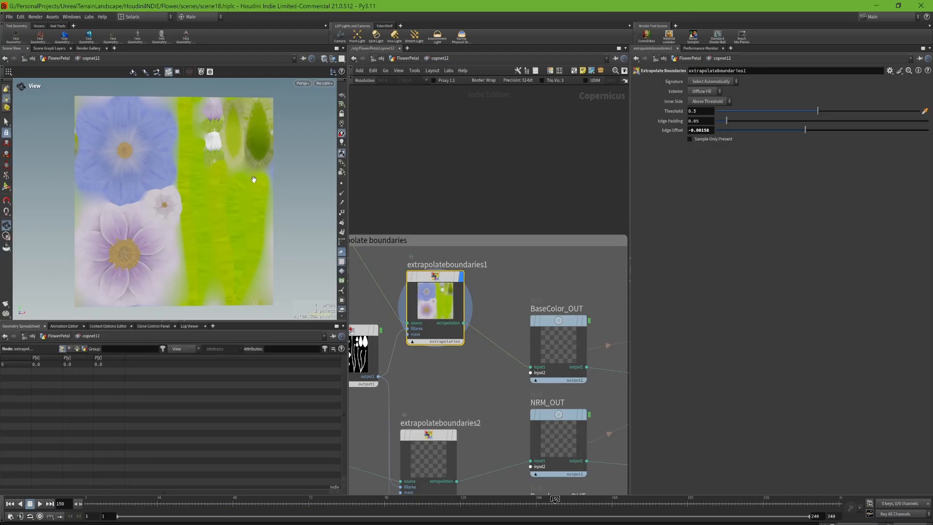
- Display the four map outputs in sequence: BaseColor_OUT, NRM_OUT, Roughness_OUT and Opacity_OUT
left_click(594, 291)
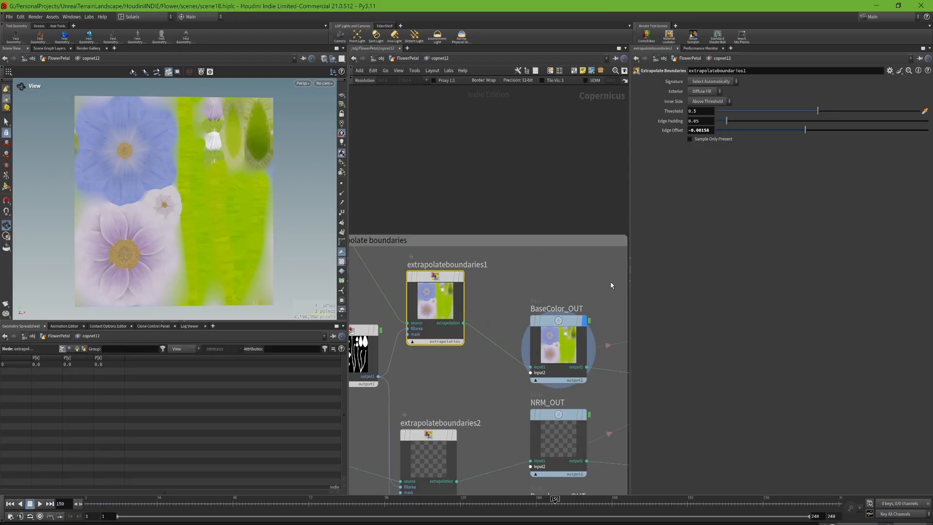
middle_click_drag(611, 285, 468, 184)
left_click_drag(462, 172, 409, 290)
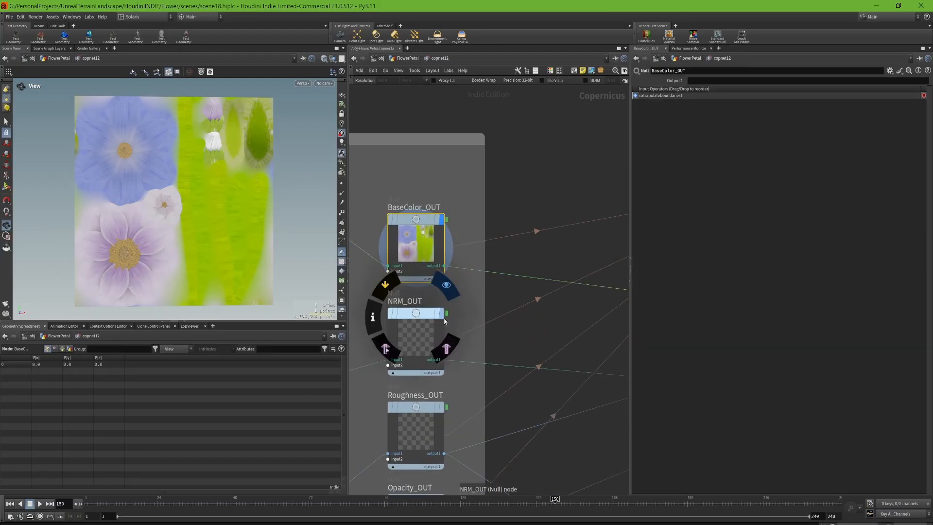
left_click(442, 315)
middle_click_drag(473, 338, 508, 265)
left_click(478, 335)
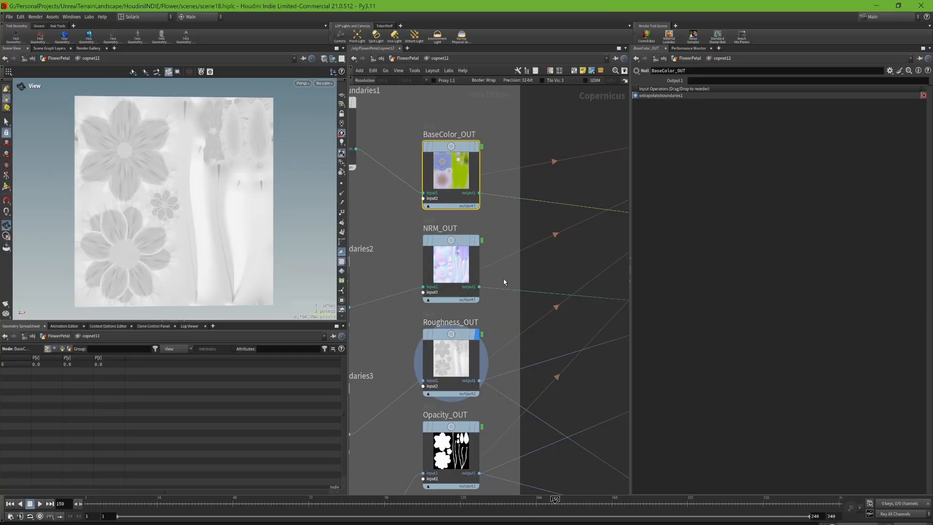
middle_click_drag(498, 344, 510, 249)
mouse_move(486, 336)
left_click(494, 305)
left_click(465, 342)
- Show the parameters of the FlowerAsset_Opacity image output node among the four texture export nodes
scroll(465, 342, "down", 5)
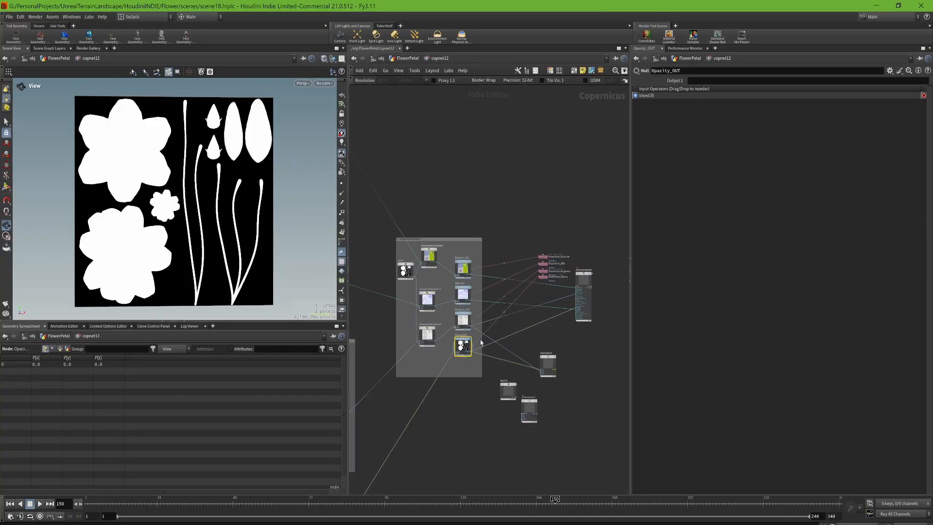
scroll(521, 324, "up", 4)
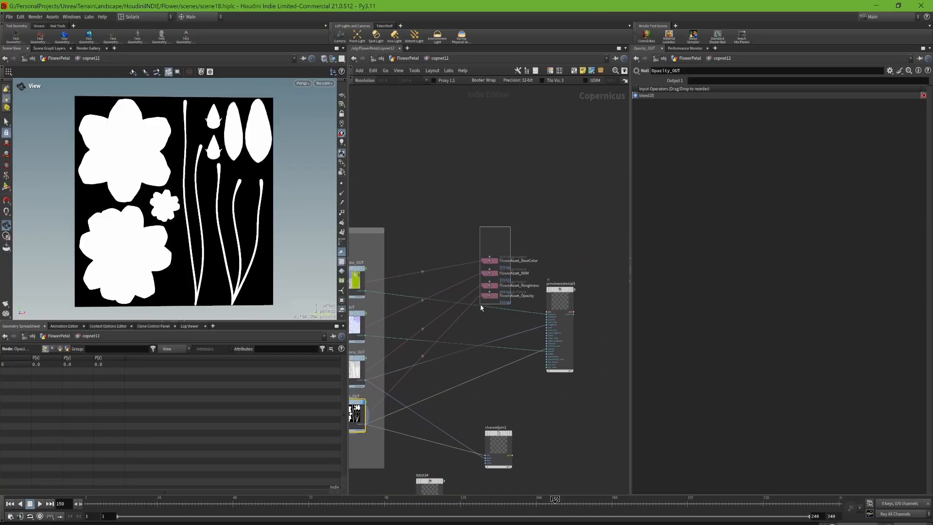
left_click(488, 296)
scroll(552, 272, "up", 2)
middle_click_drag(552, 272, 596, 219)
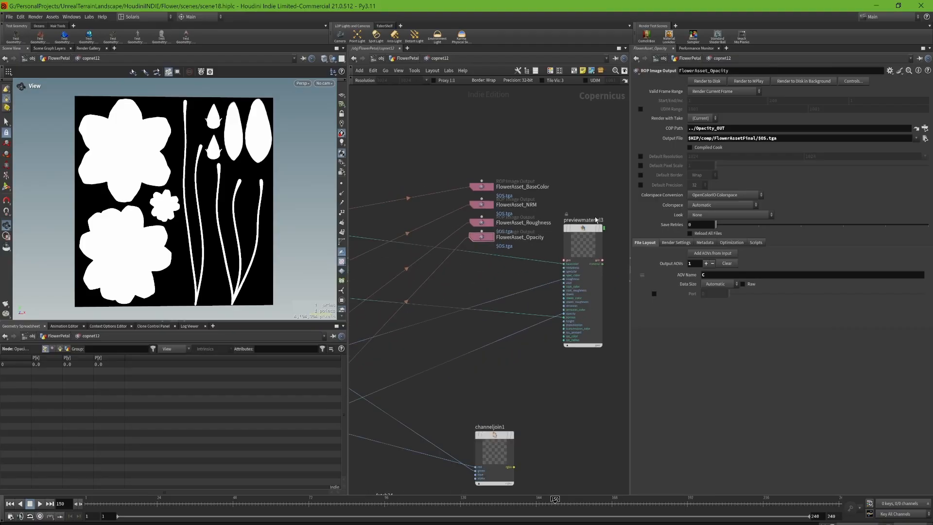
- Display the textured result of previewmaterial3, followed by the packed map in channeljoin1 with its parameters
left_click(599, 204)
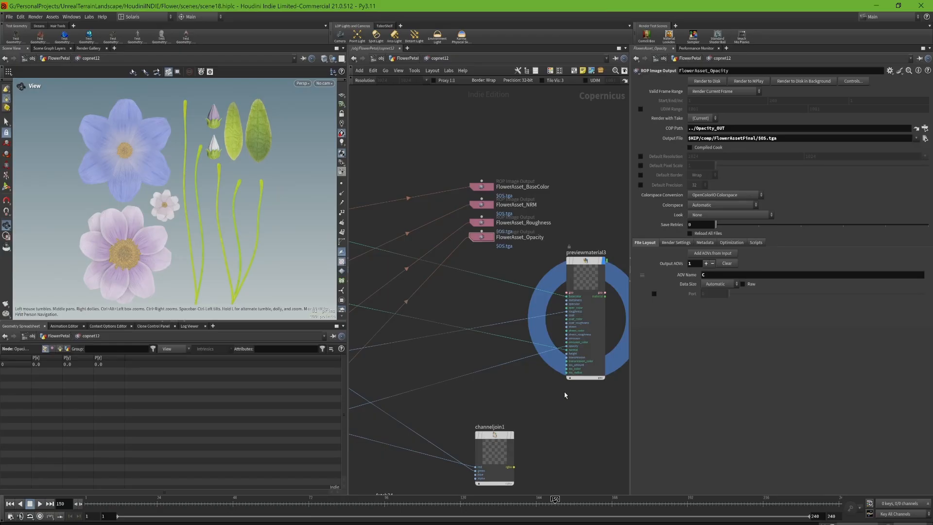
middle_click_drag(498, 406, 468, 277)
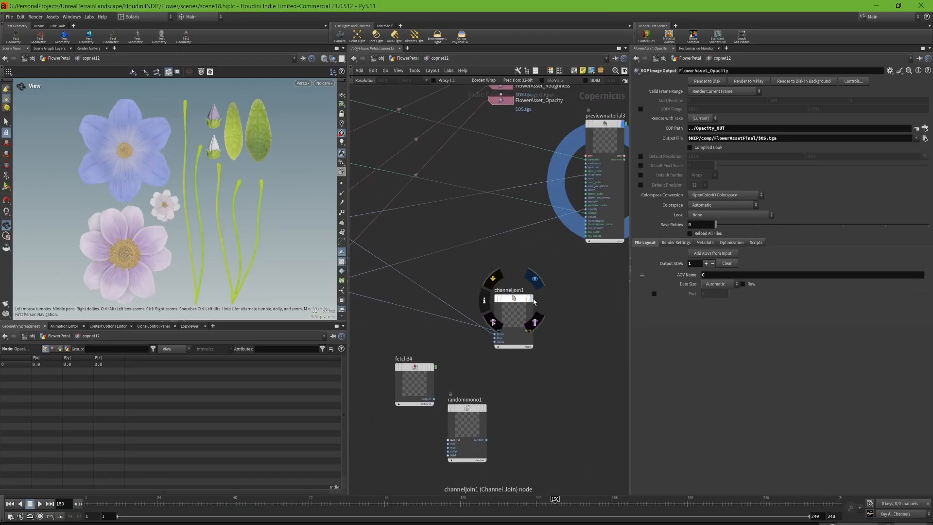
left_click(525, 312)
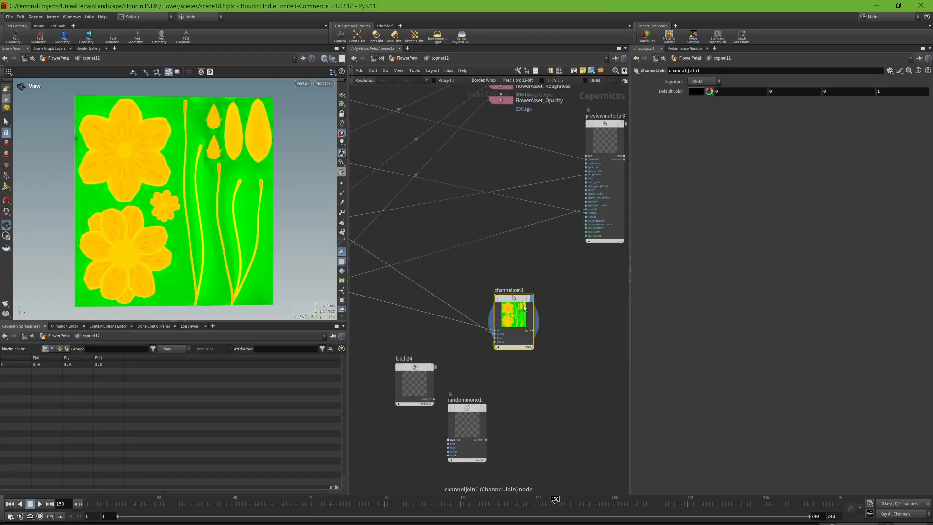
- Select the four FlowerAsset image output nodes together: BaseColor, NRM, Roughness and Opacity
middle_click_drag(517, 262, 506, 317)
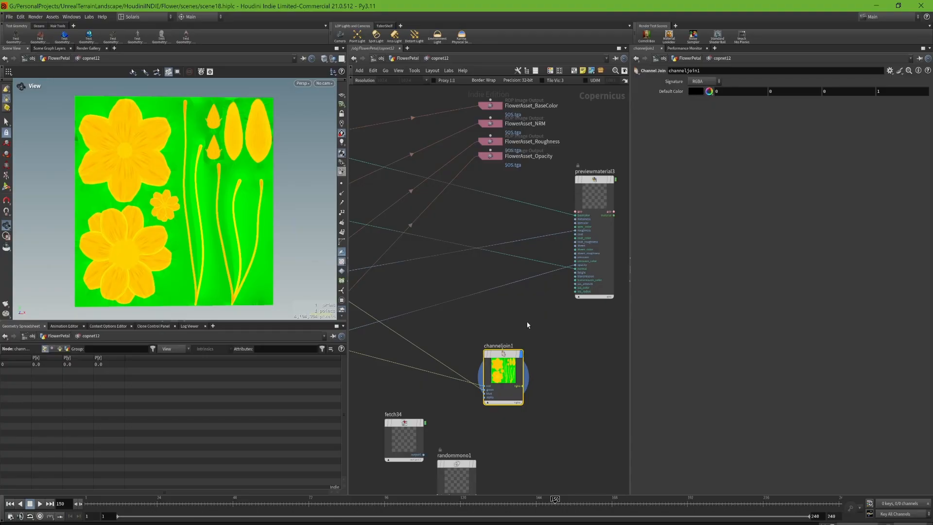
middle_click_drag(526, 323, 538, 396)
scroll(514, 346, "down", 2)
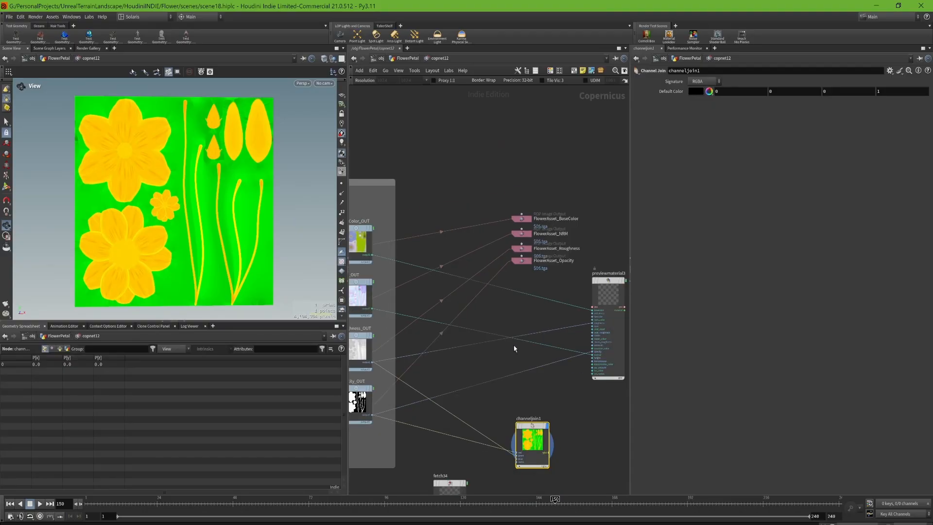
left_click_drag(501, 171, 565, 269)
scroll(552, 233, "up", 2)
scroll(552, 233, "up", 3)
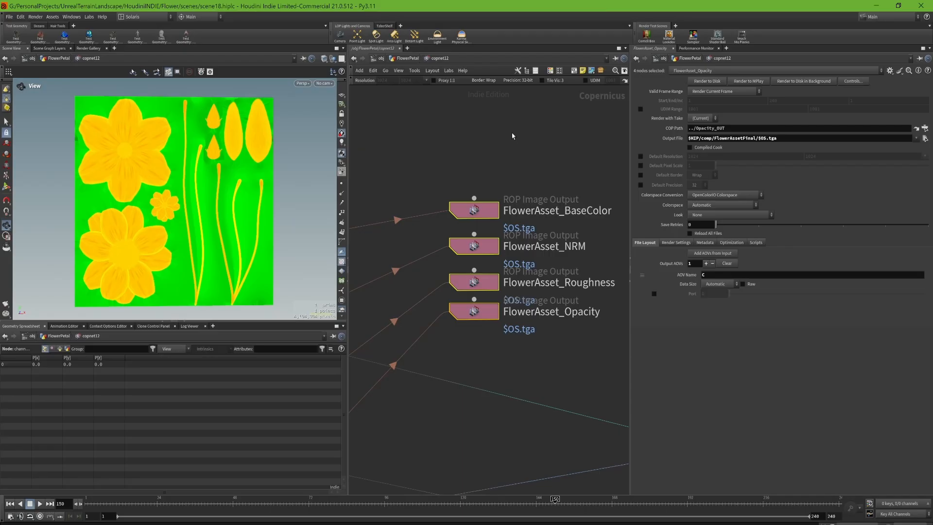
- Deselect the image output nodes and display the preview material, viewing the finished flower atlas from a different angle
scroll(512, 136, "down", 5)
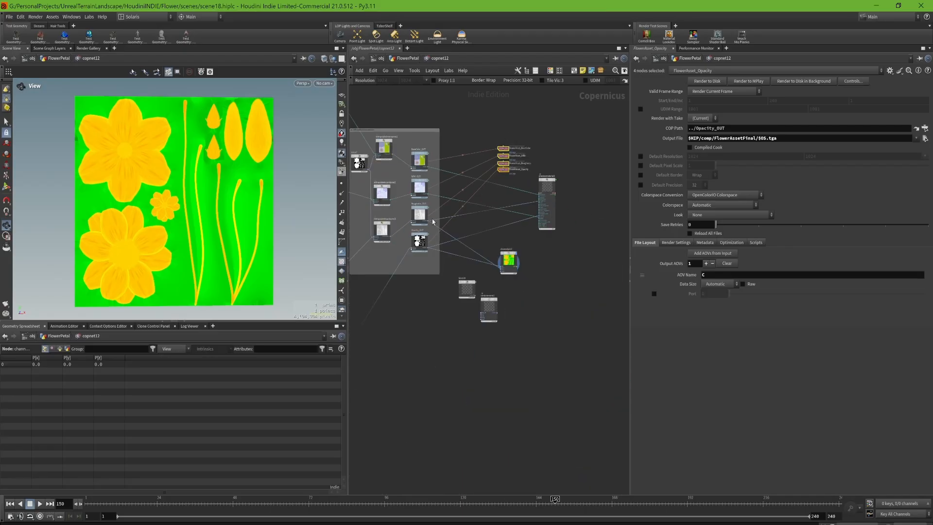
middle_click_drag(421, 272, 471, 373)
left_click(471, 372)
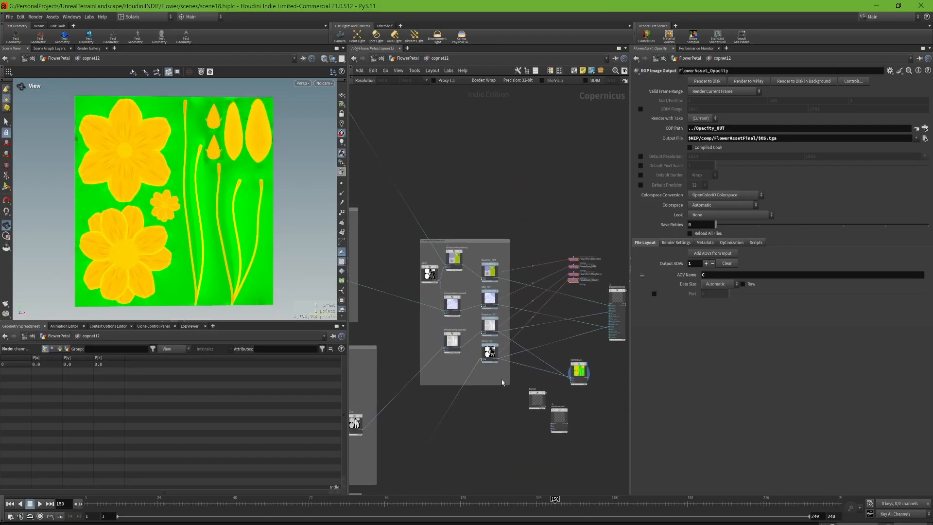
scroll(486, 379, "up", 3)
scroll(509, 371, "down", 2)
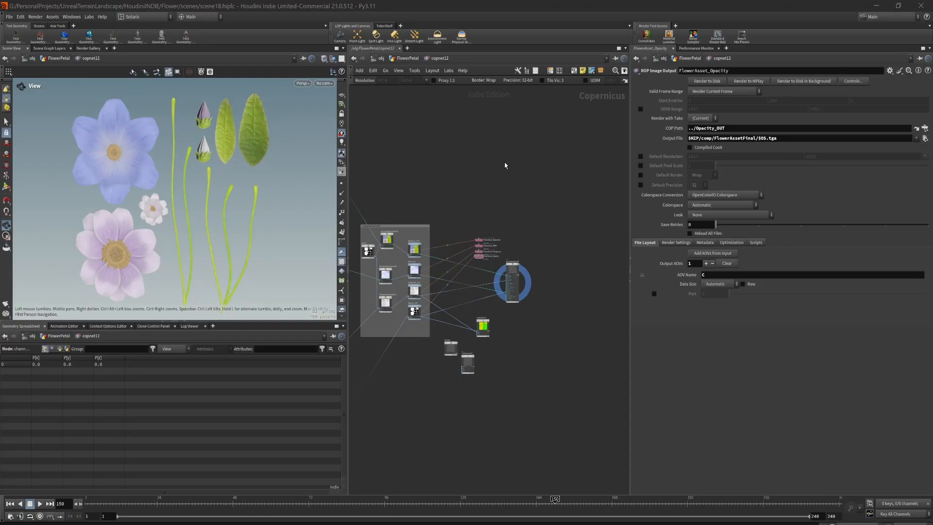
left_click_drag(188, 213, 225, 187)
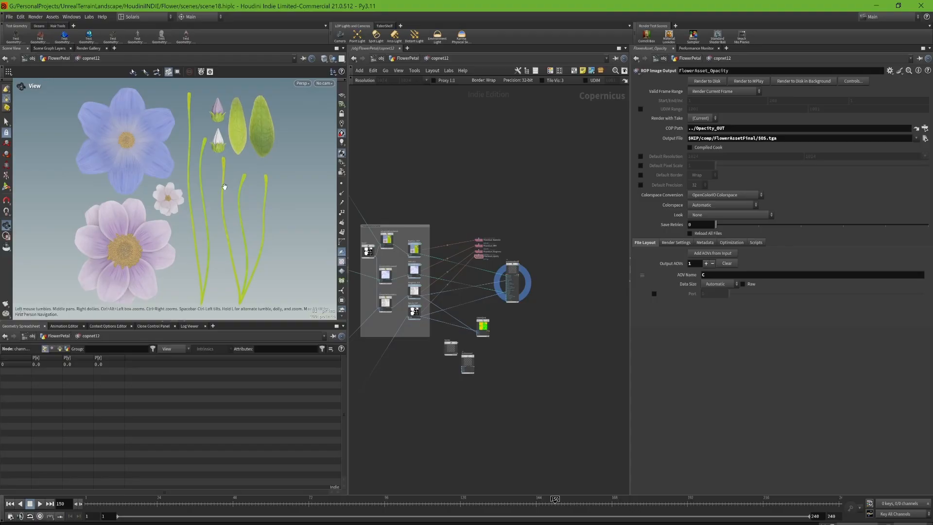